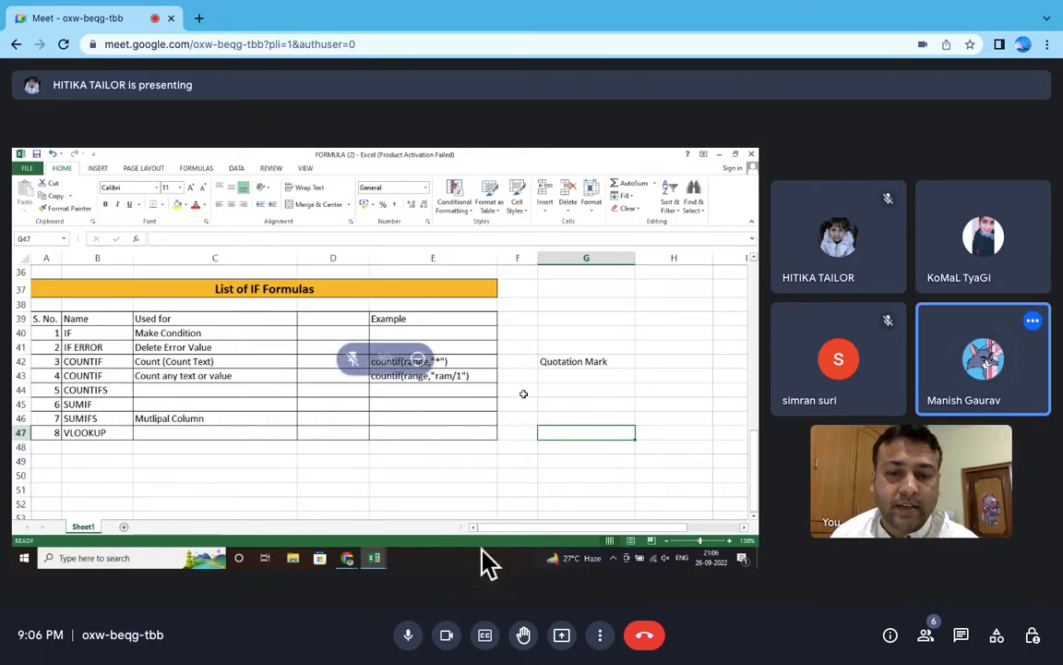
Step: Rejoin the Google Meet call and turn off the camera
click(447, 637)
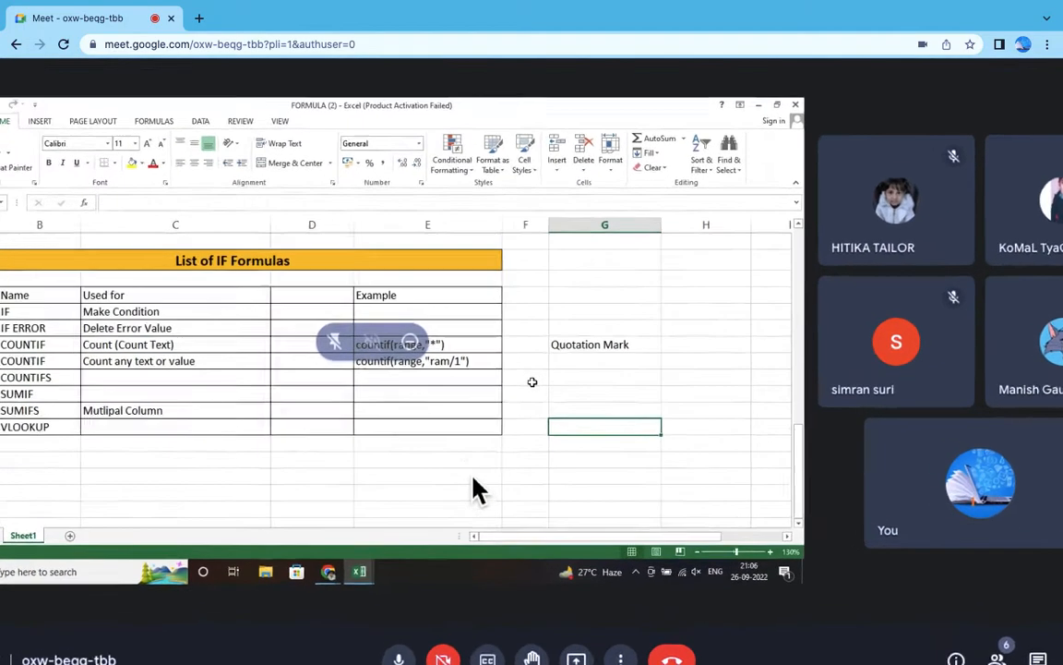
scroll(472, 476, left, 5)
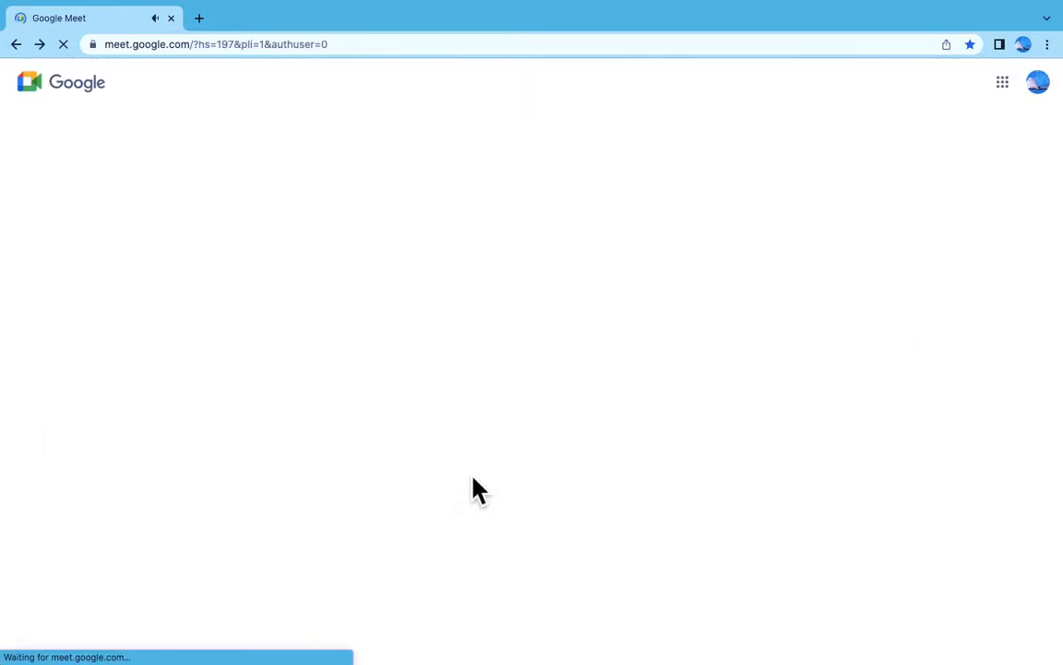
scroll(473, 476, right, 5)
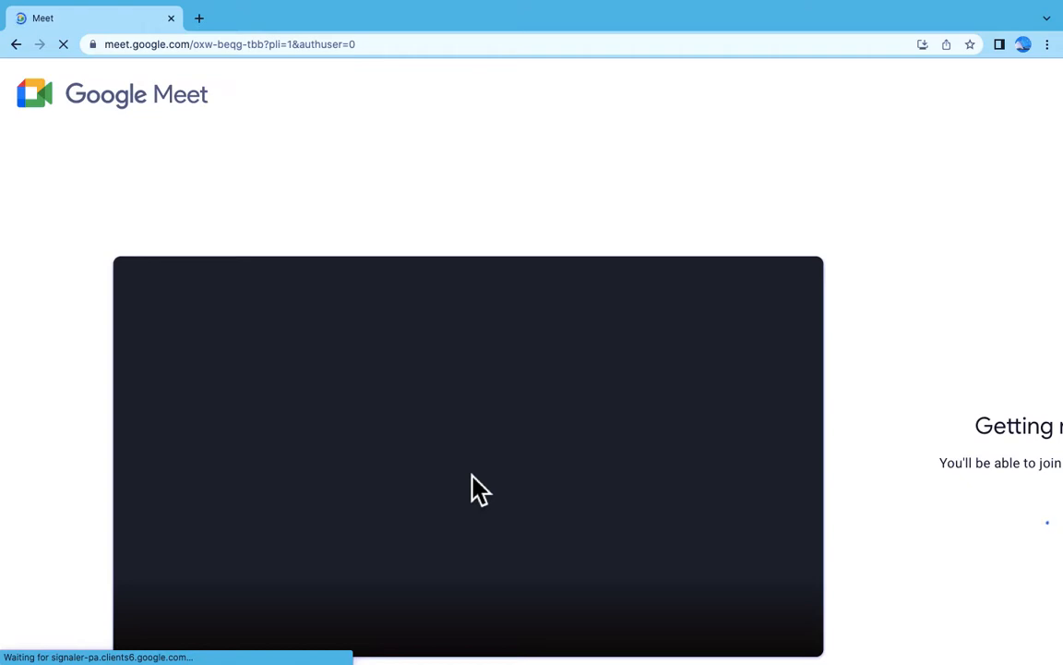
scroll(472, 475, down, 3)
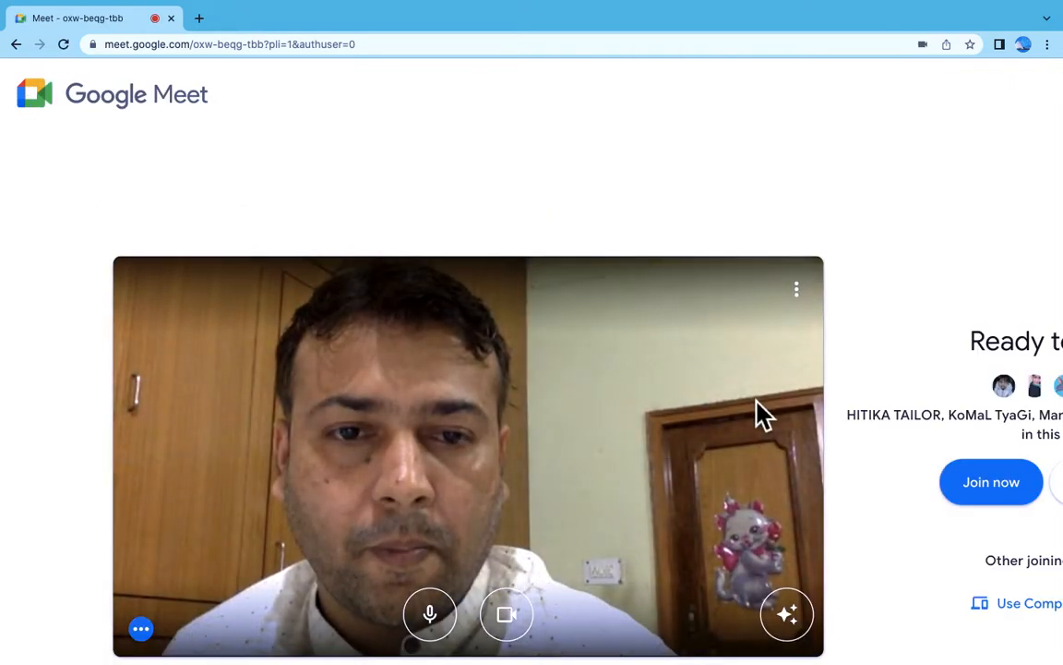
click(982, 492)
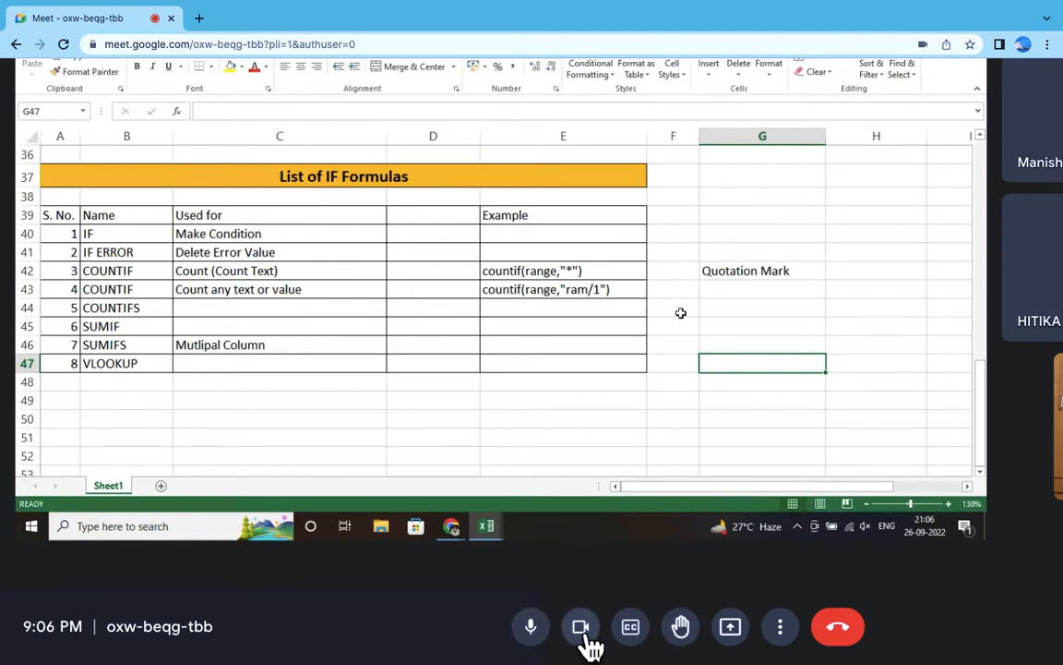
click(581, 628)
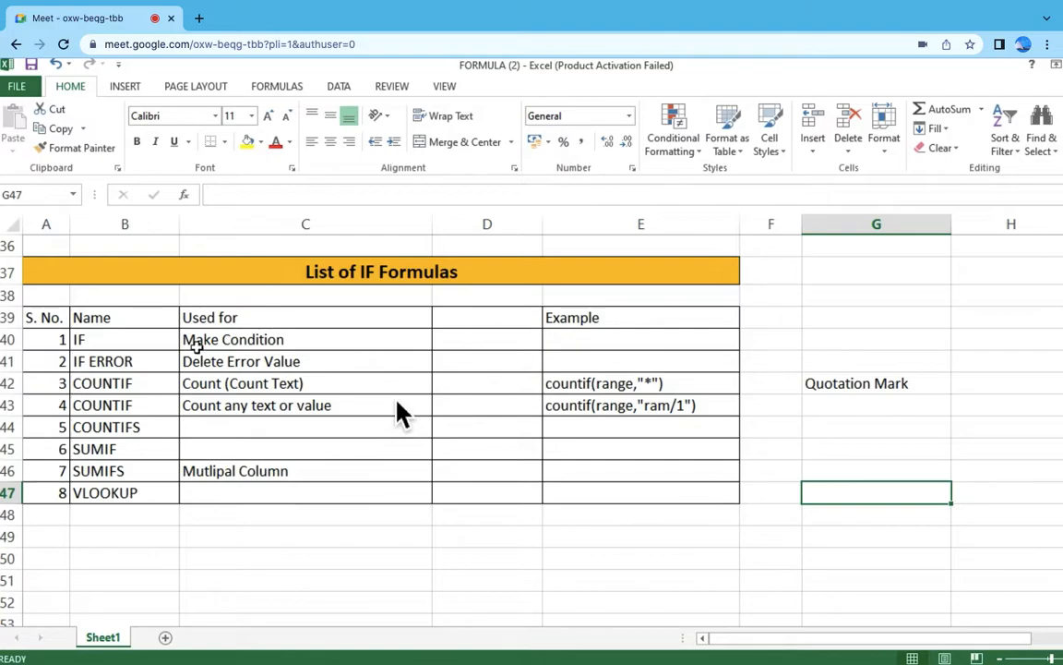
Step: Switch to the Table (1) workbook and fill the sales table range A1:E12 with light blue
click(126, 338)
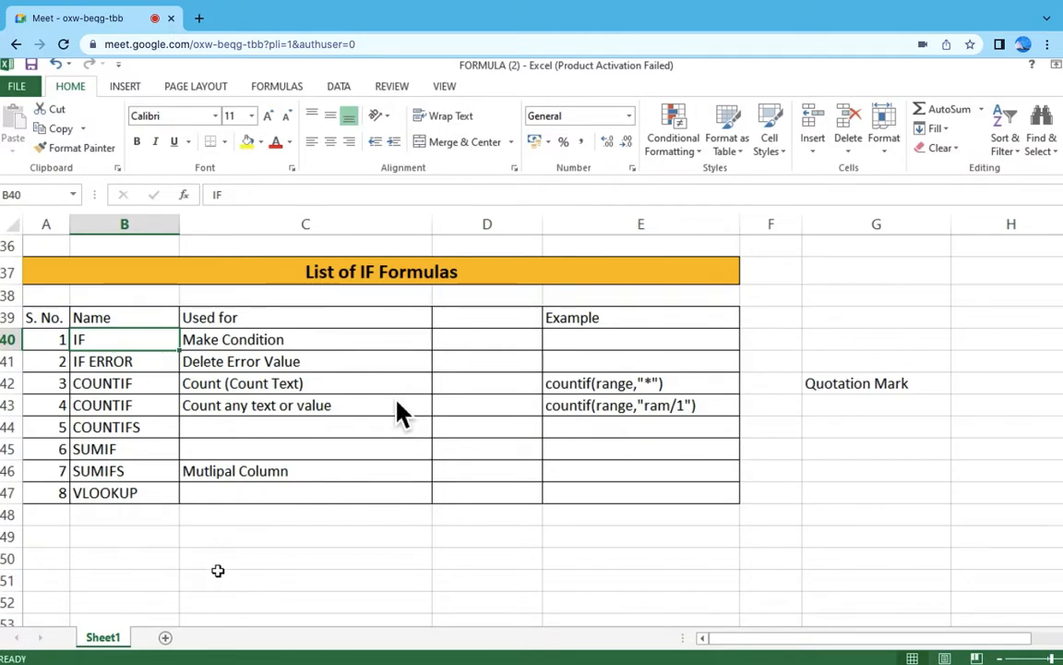
key(alt+Tab)
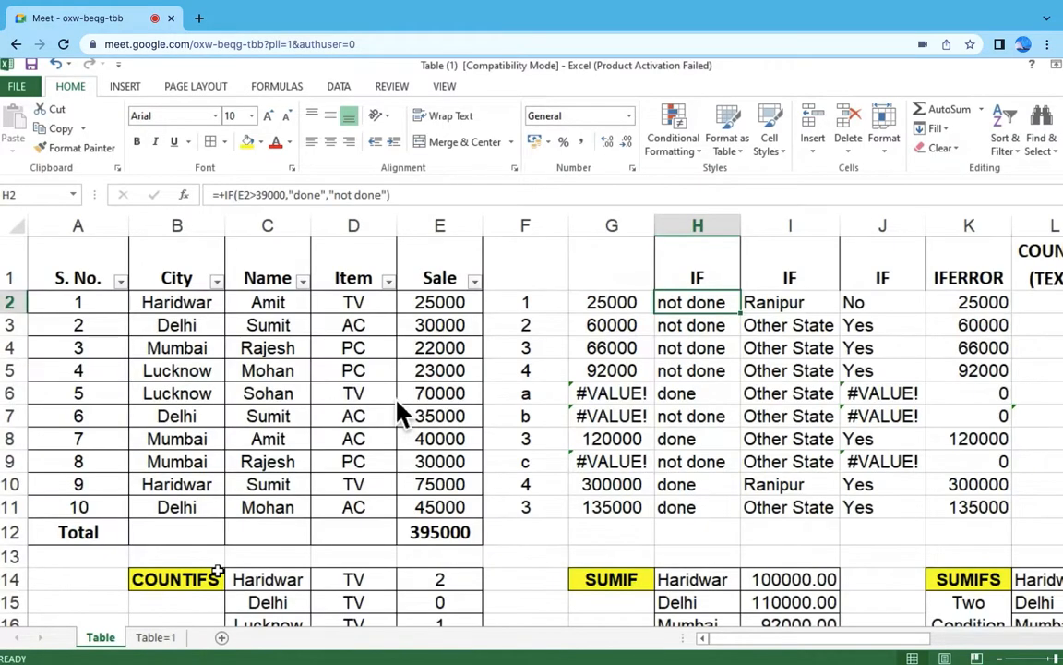
drag(65, 254, 443, 535)
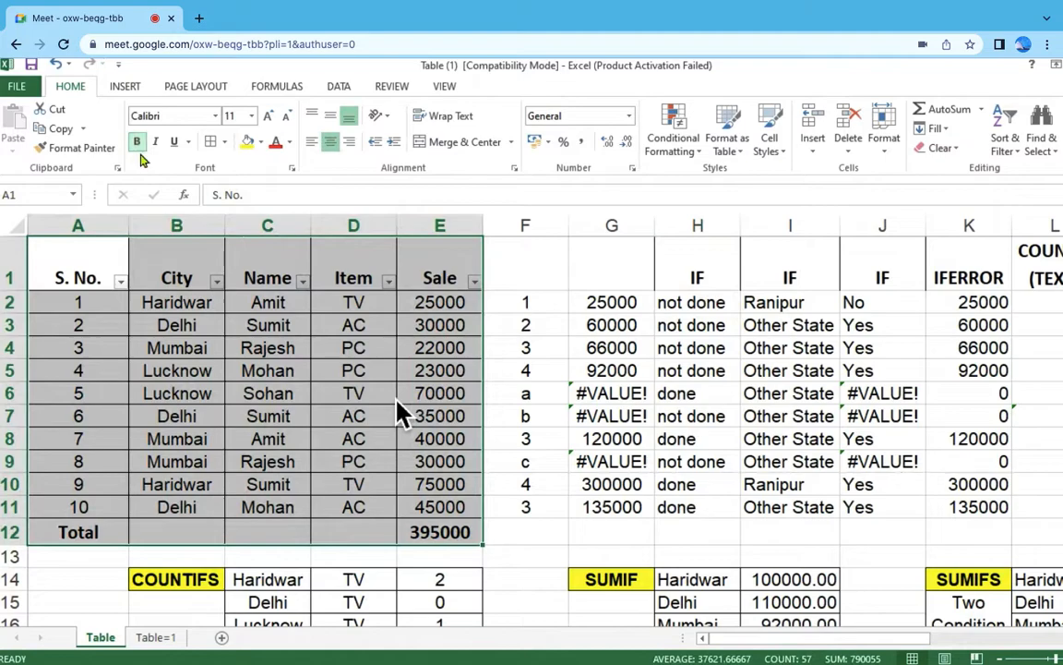
click(262, 143)
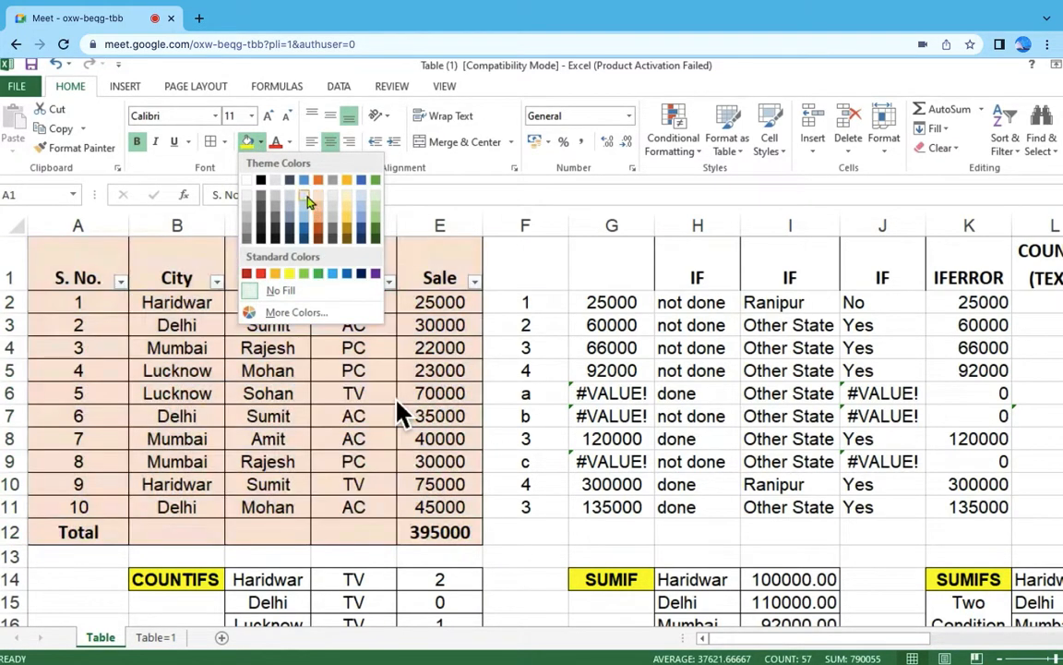
click(305, 193)
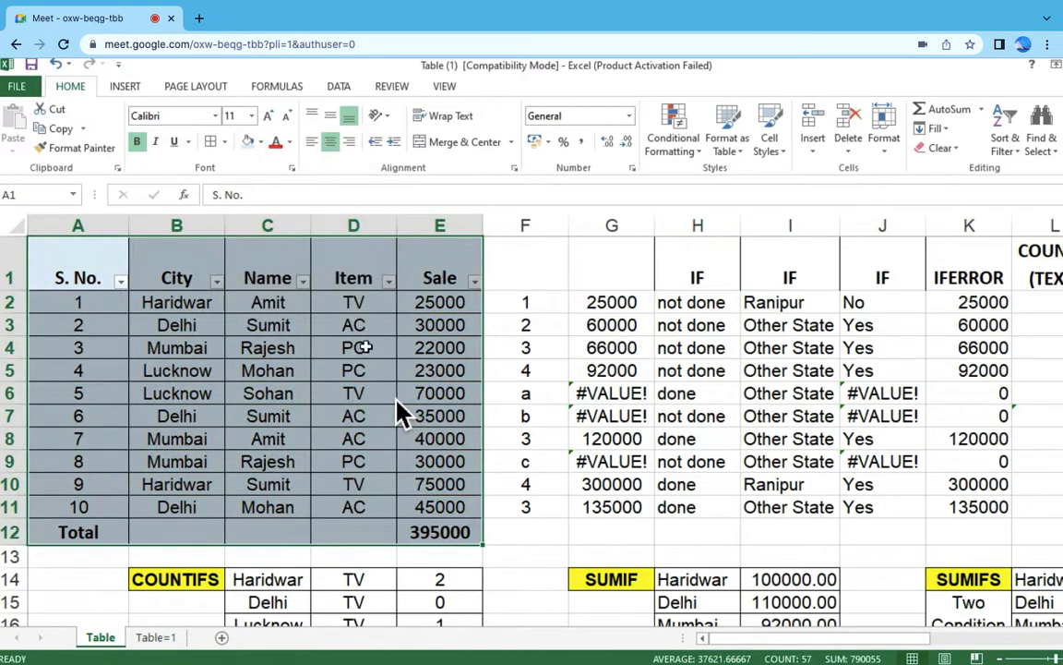
click(611, 347)
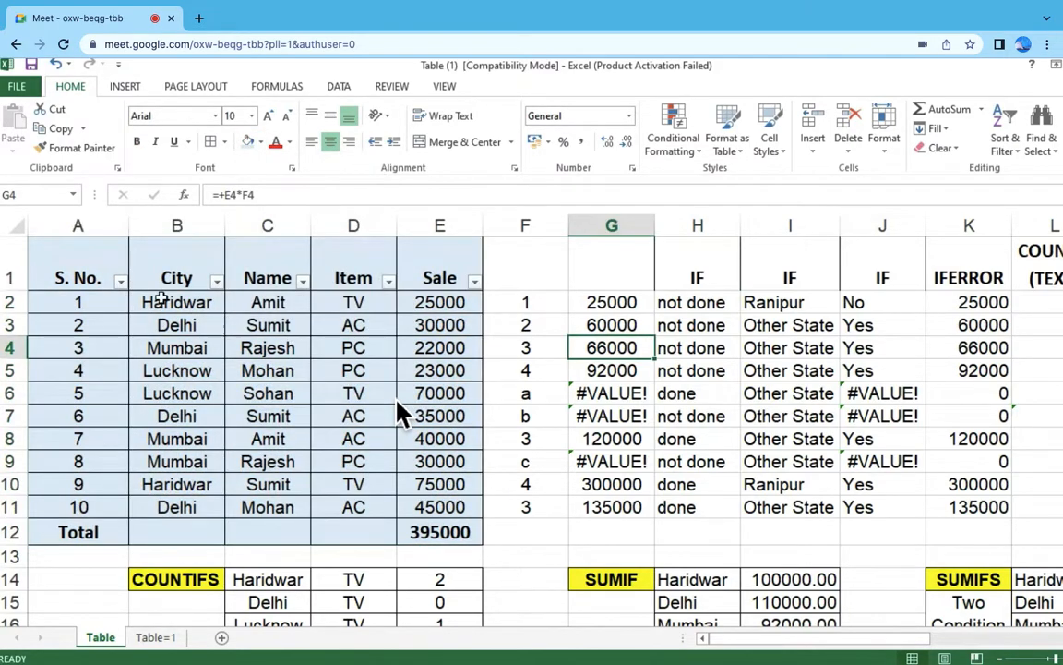
Step: Review the sales table's City, Name, Item and Sale columns and their entries down to row 11
drag(90, 251, 435, 505)
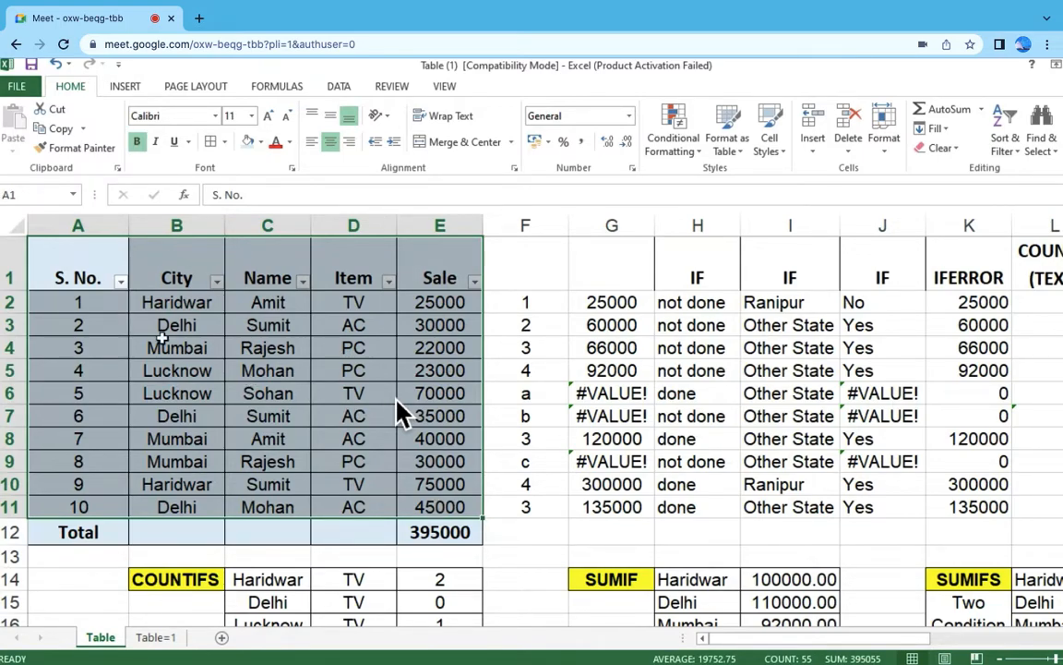
click(164, 258)
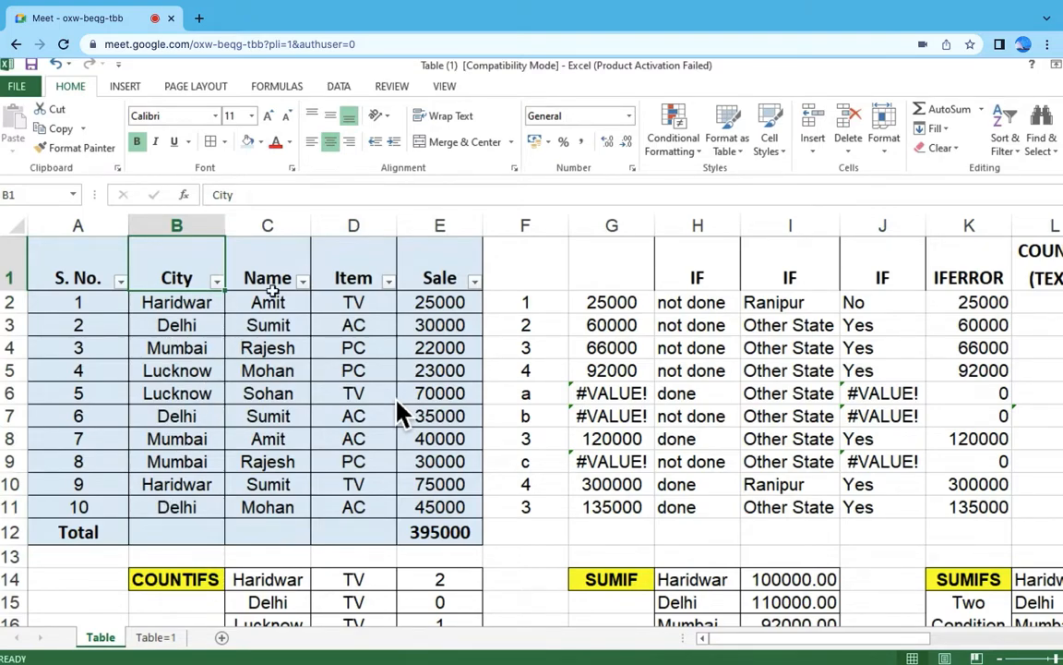
click(266, 302)
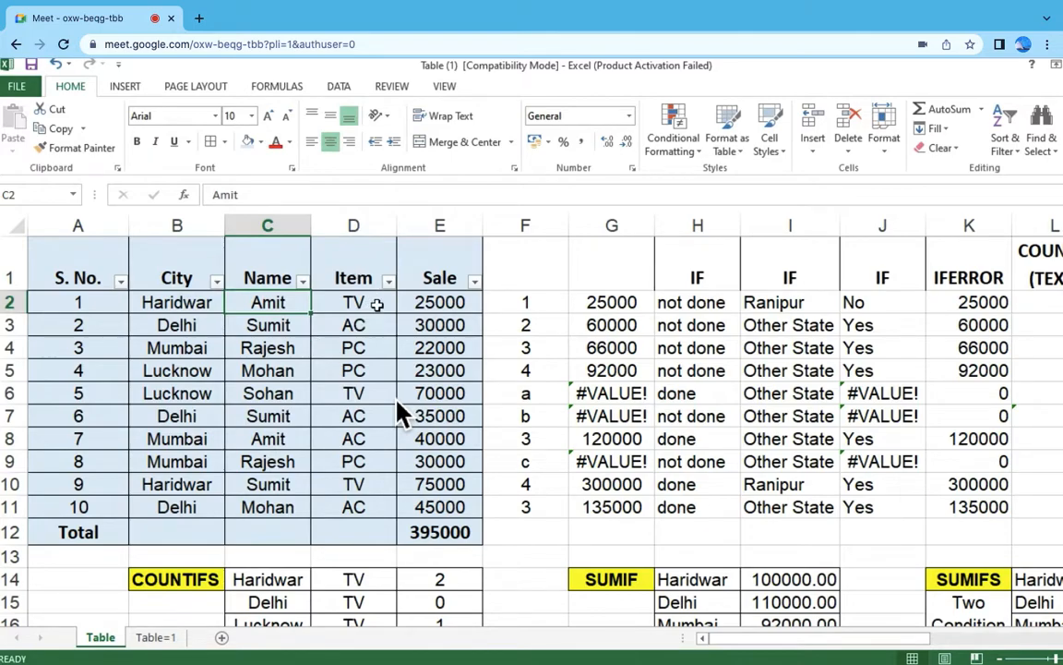
click(377, 304)
click(374, 325)
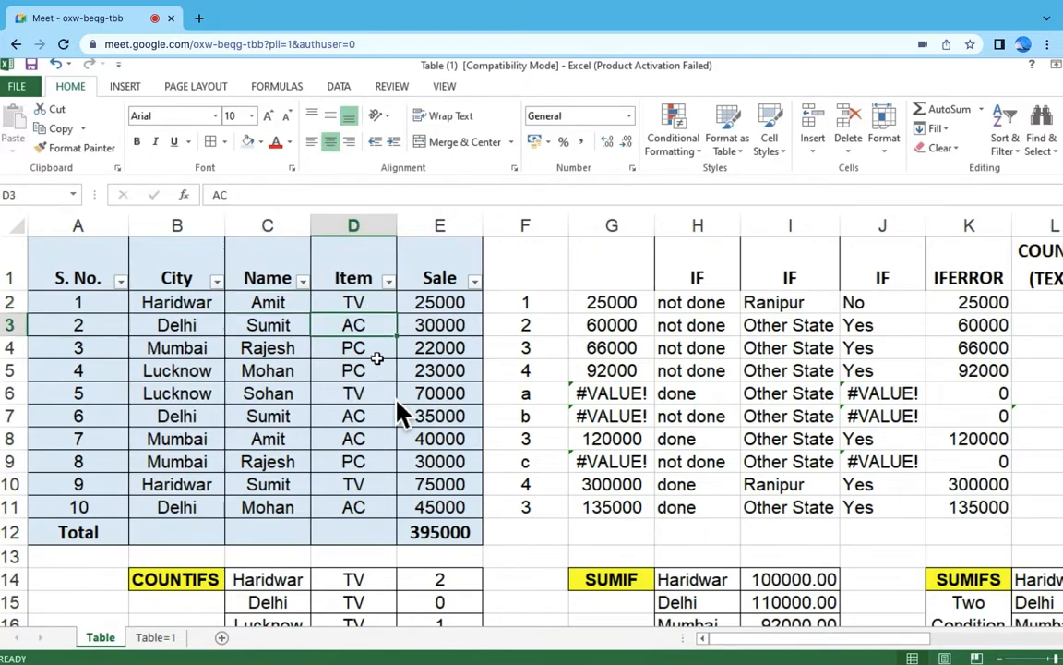
click(379, 308)
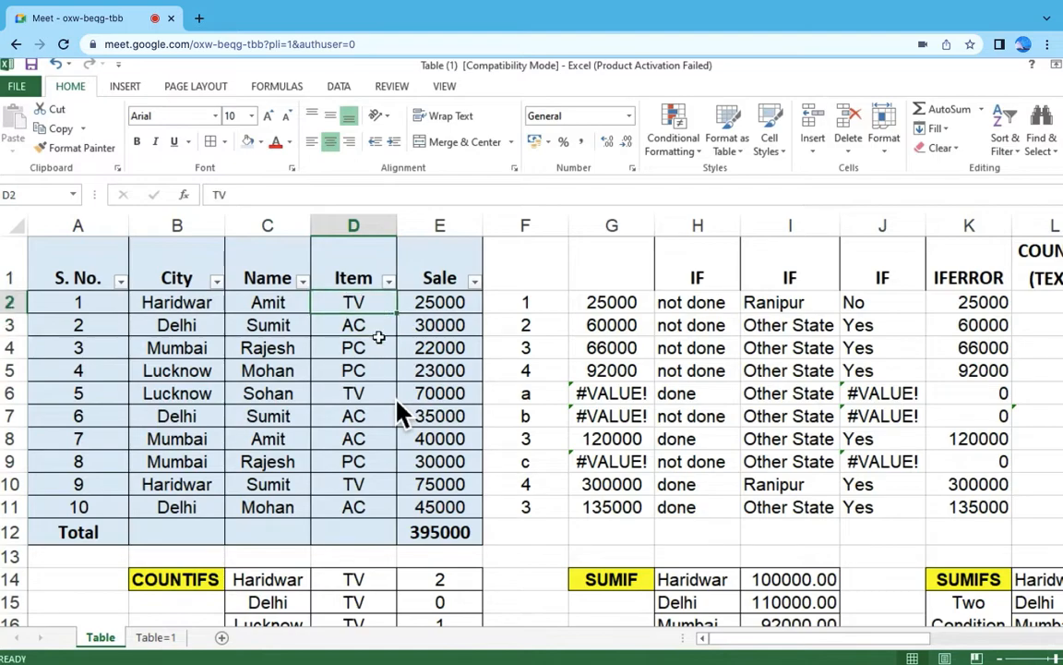
click(378, 343)
drag(440, 302, 454, 510)
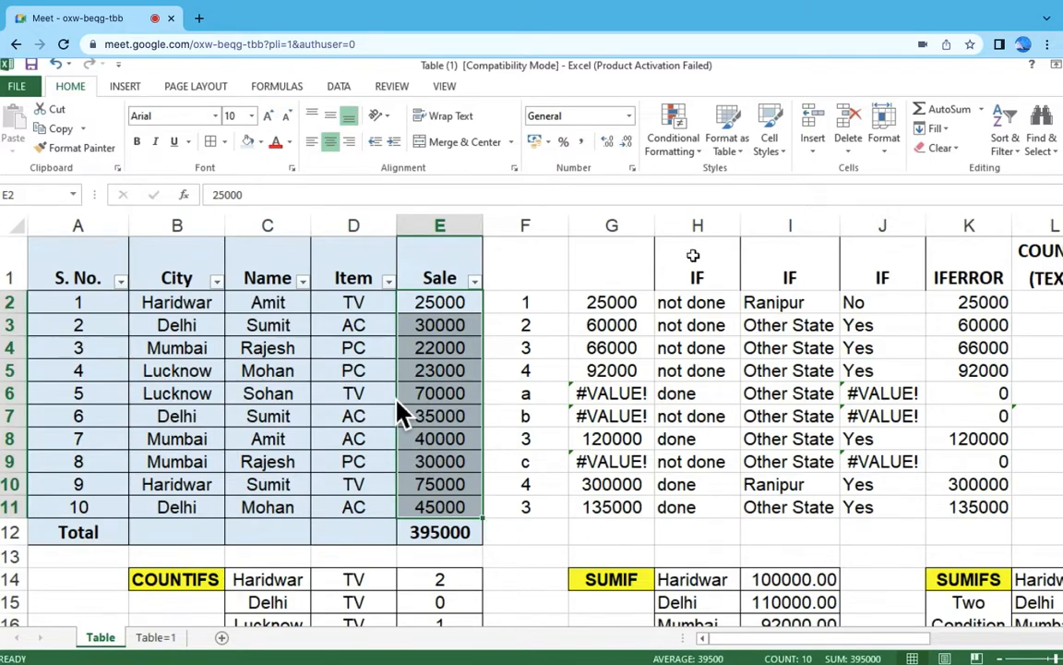
Step: Change the formula in H2 to =+IF(E2>39000,"Ok","Not Ok")
click(707, 298)
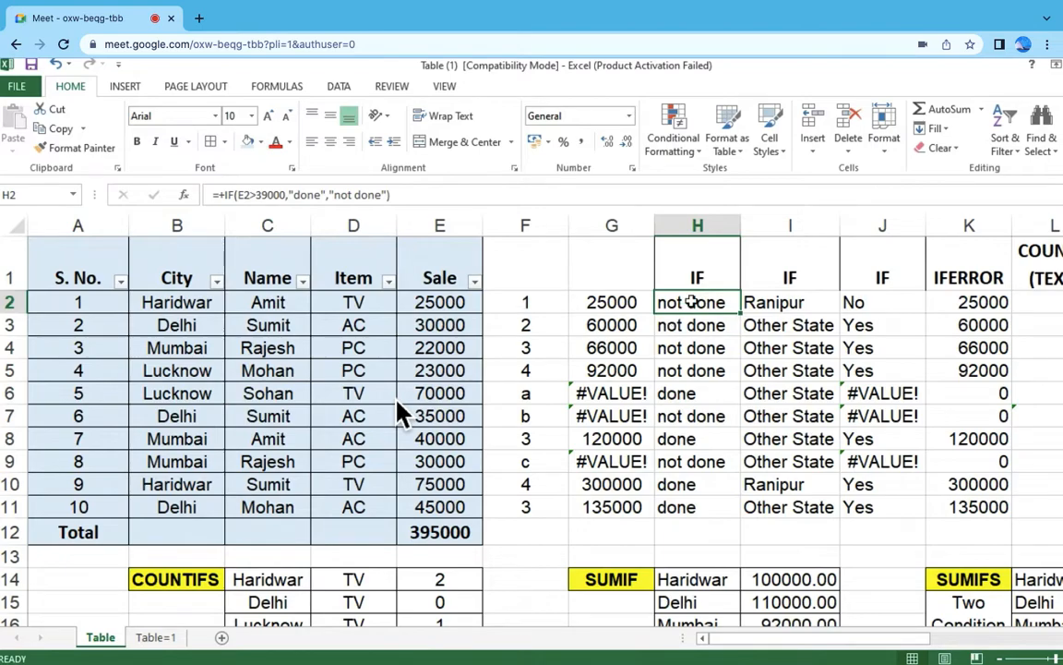
double_click(693, 302)
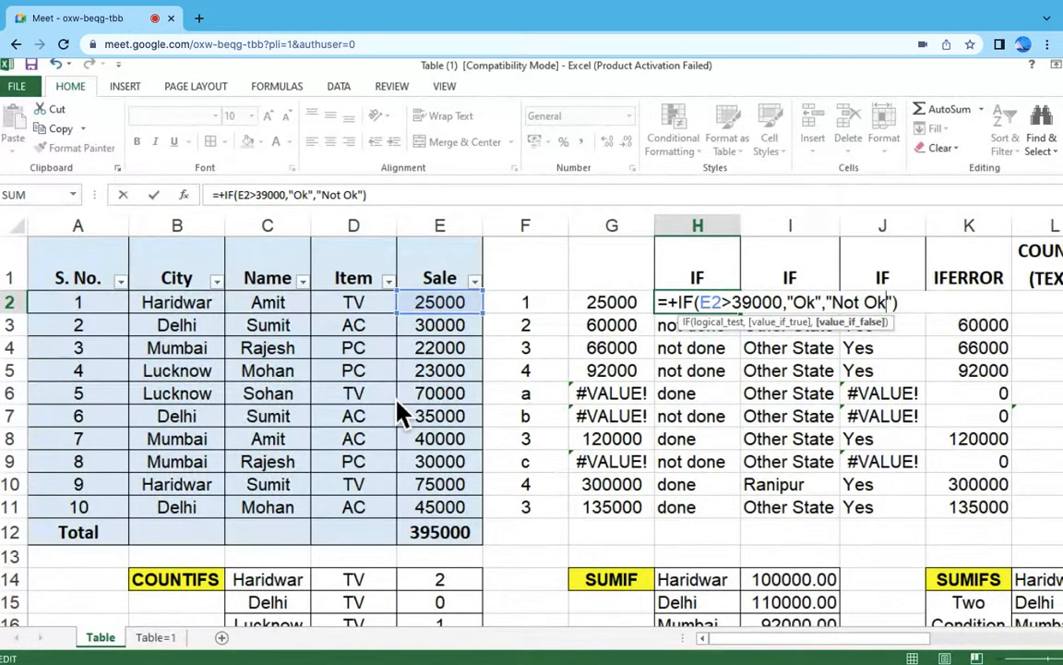
key(Return)
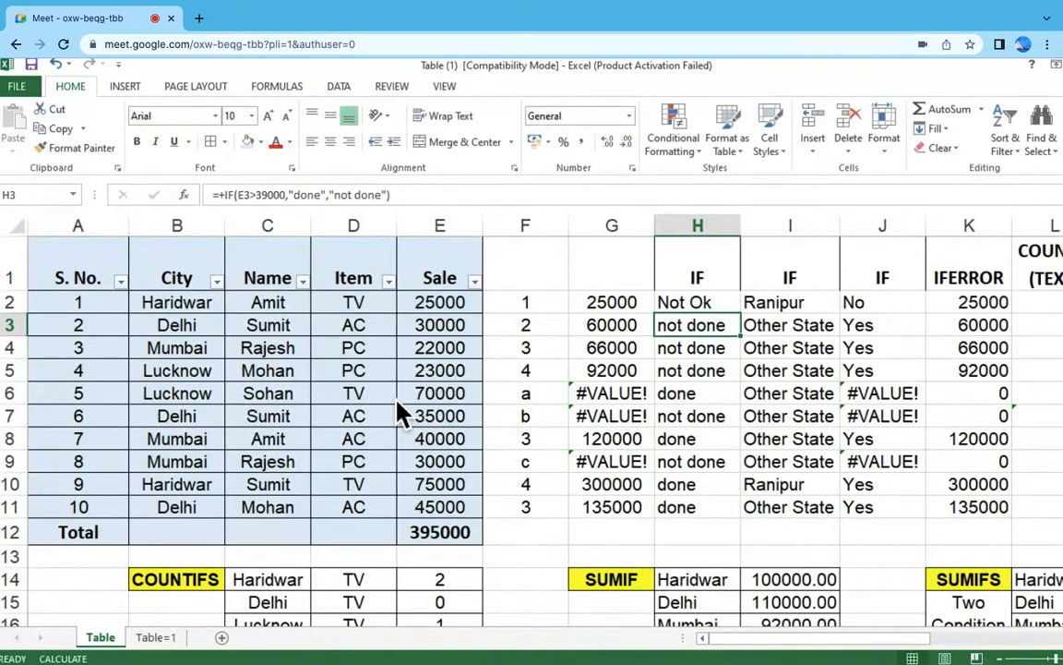
Step: Copy the IF formula from H2 into H3:H11
key(Up)
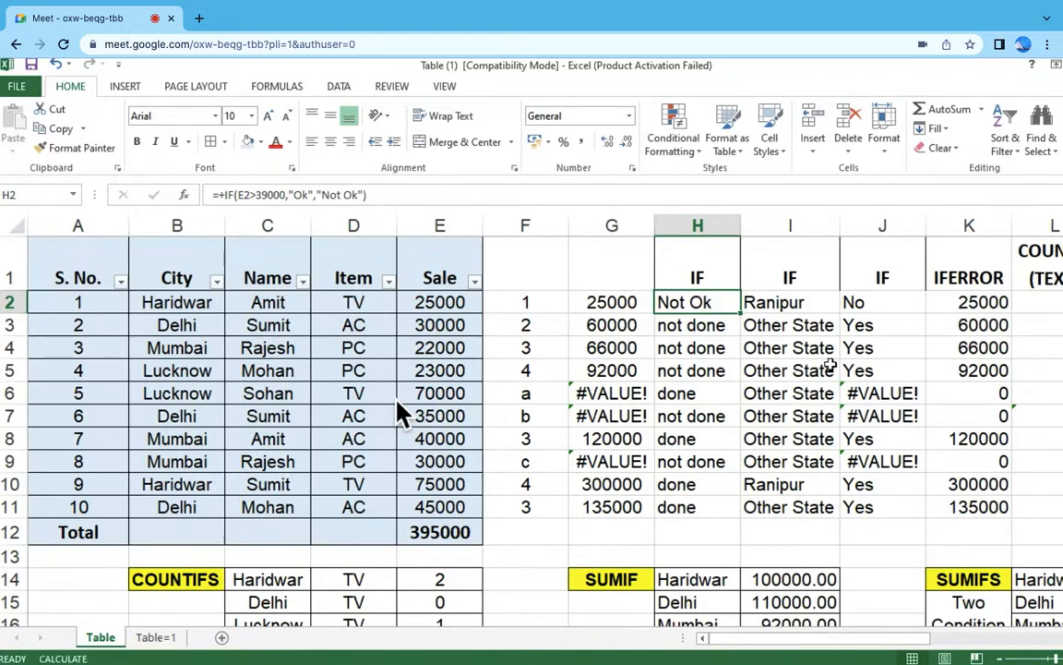
key(ctrl+c)
key(Down)
key(shift+Down)
key(shift+Down)
key(shift+Down)
key(shift+Down)
key(shift+Down)
key(shift+Down)
key(shift+Down)
key(shift+Down)
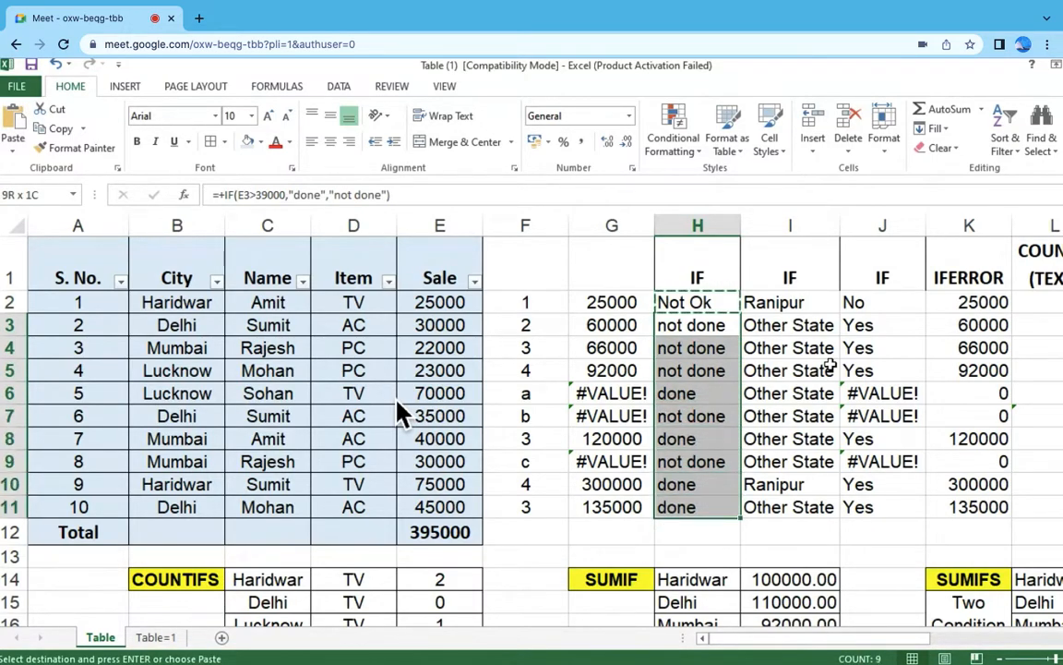
key(Return)
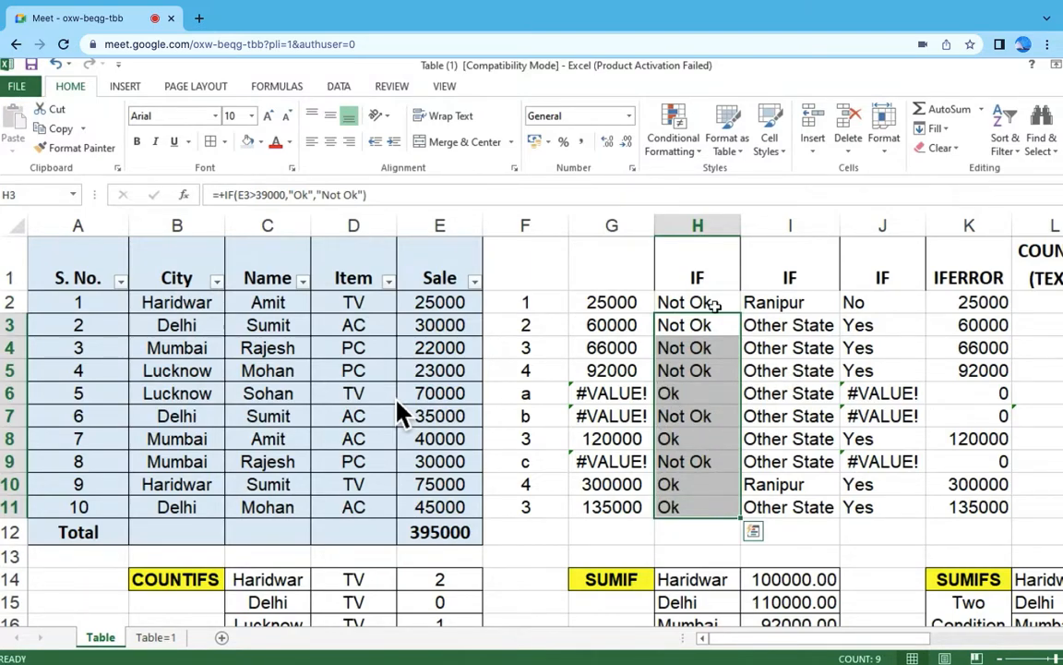
Step: Compare the IF results in column H with the Sale values in column E for rows 2 to 11
drag(712, 299, 699, 370)
drag(440, 302, 440, 360)
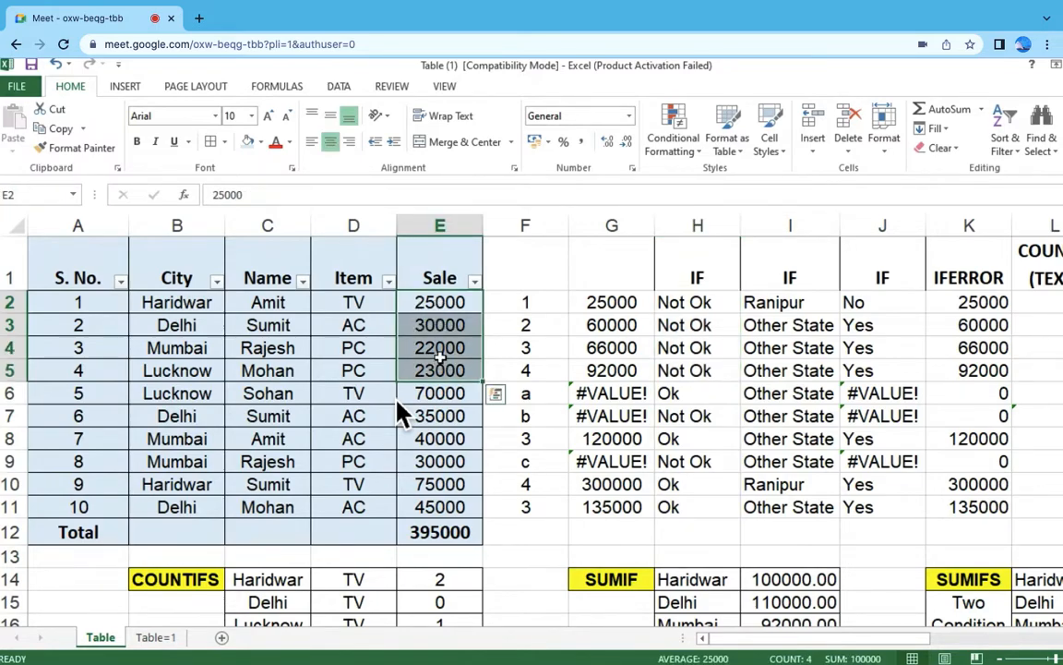
click(706, 394)
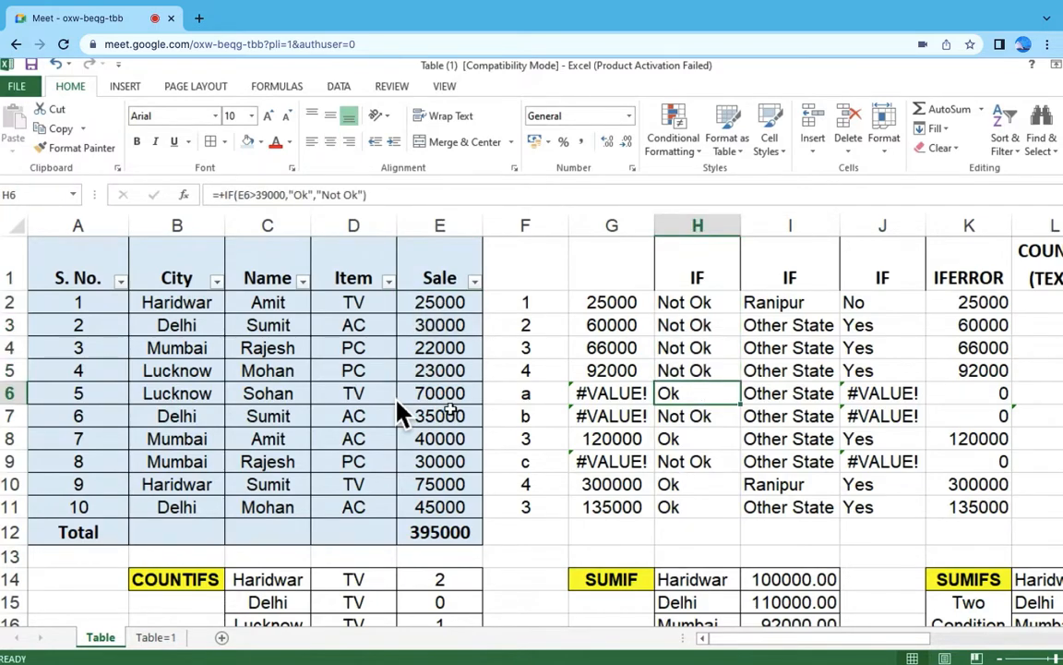
click(447, 391)
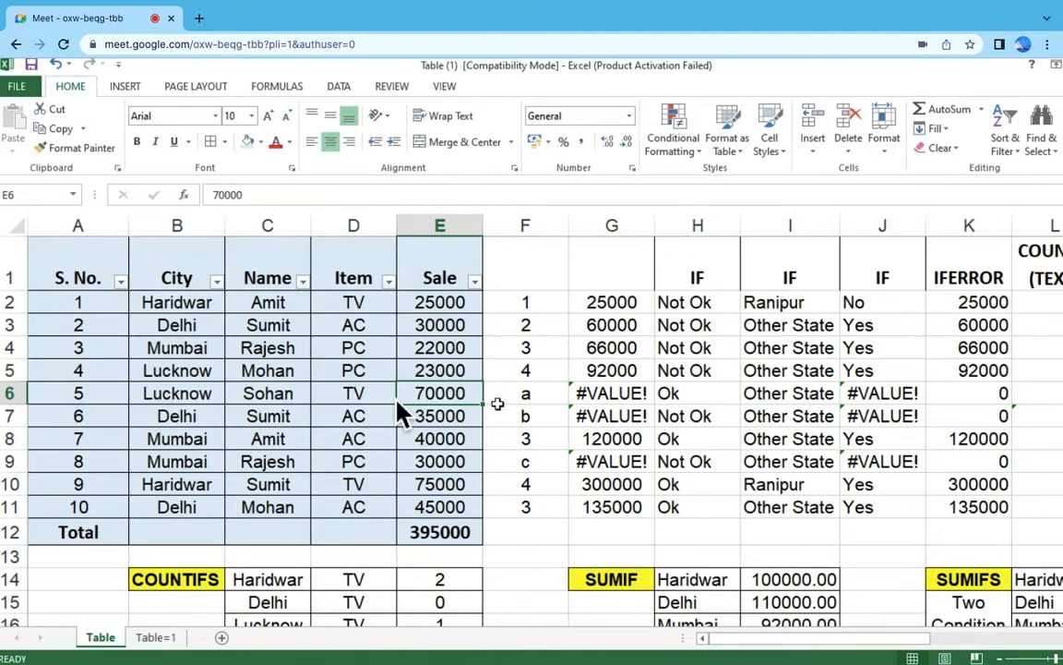
click(706, 416)
click(469, 417)
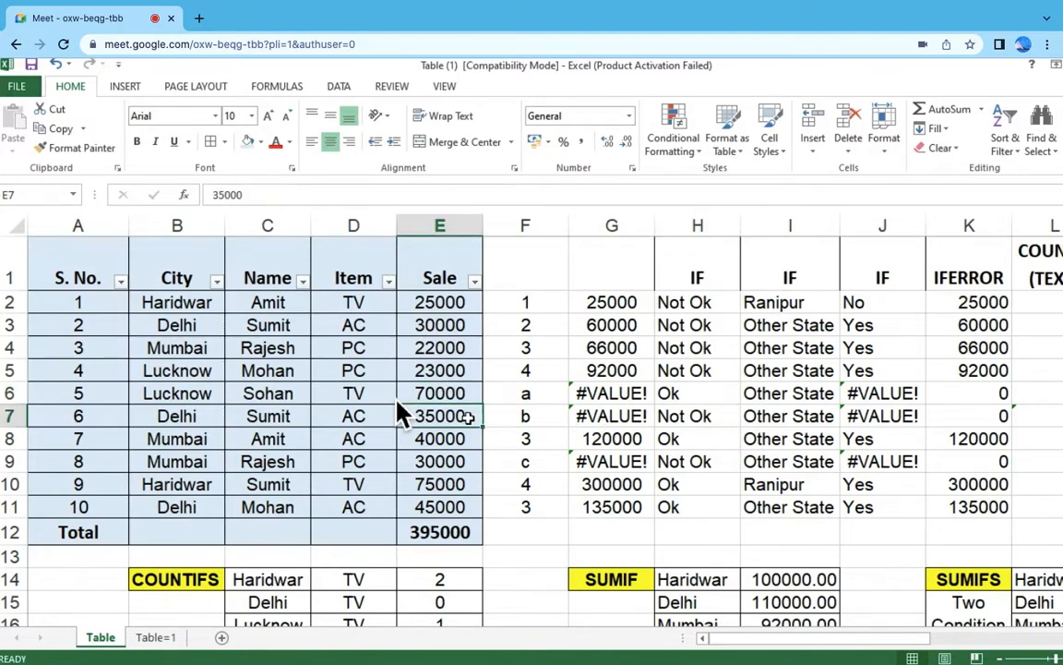
click(694, 439)
click(427, 436)
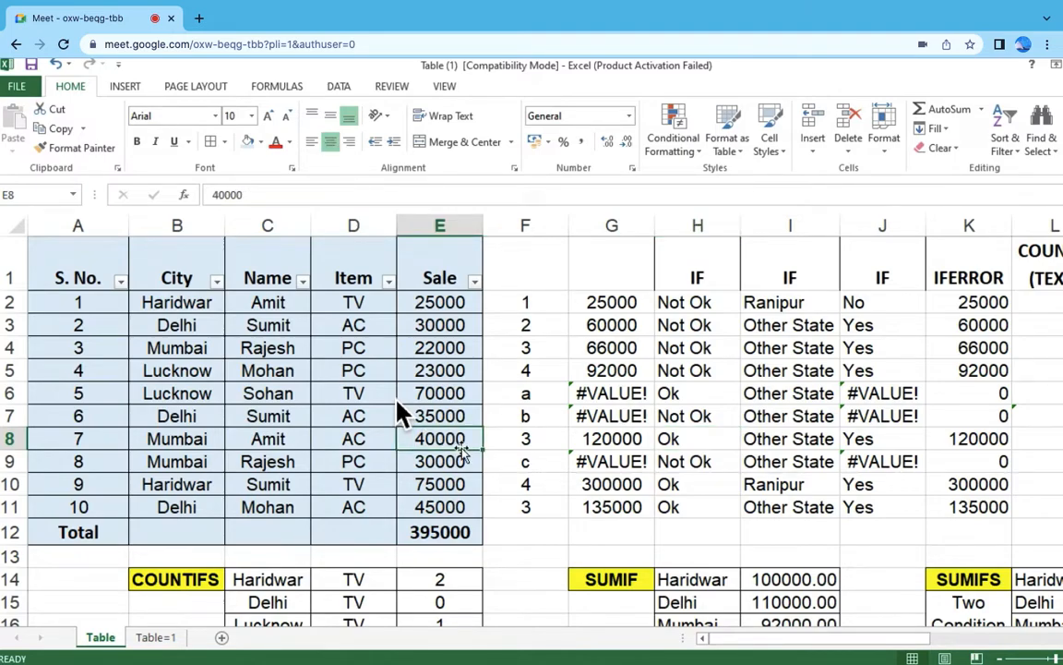
click(695, 471)
click(461, 476)
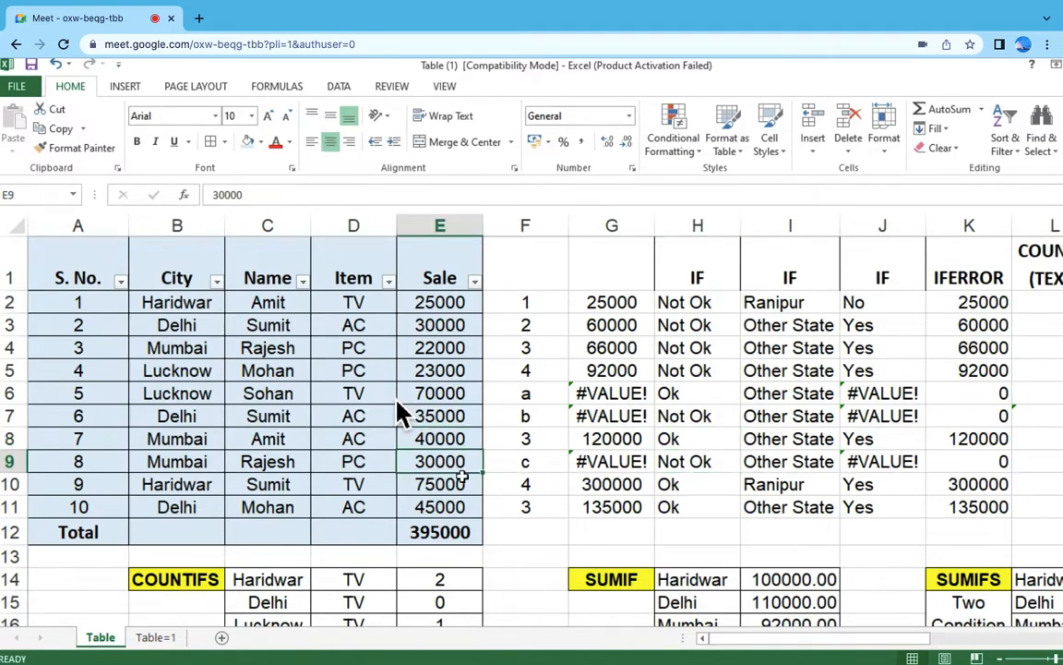
drag(462, 477, 462, 502)
drag(714, 484, 704, 505)
click(709, 304)
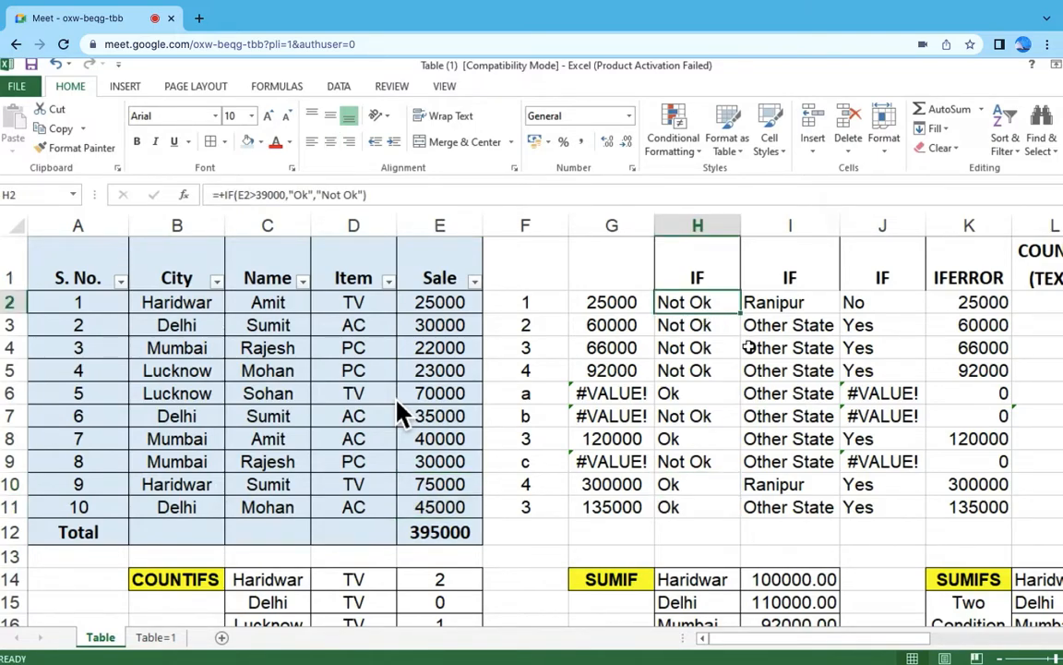
Step: Inspect the city-based IF formula in I2 and admit the waiting participant to the call
double_click(809, 302)
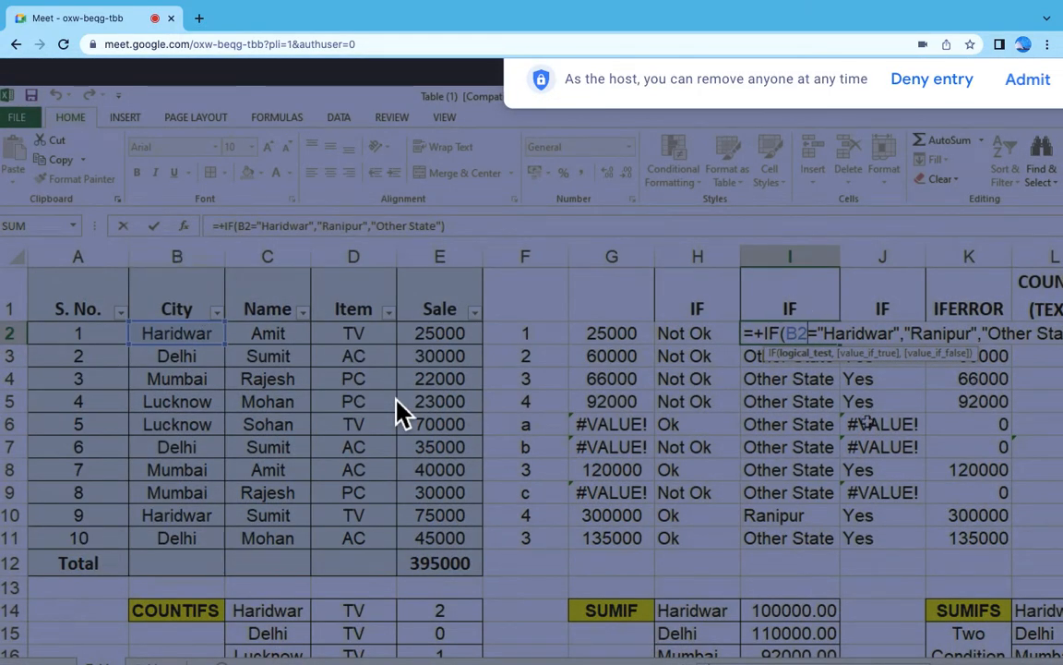
click(1044, 106)
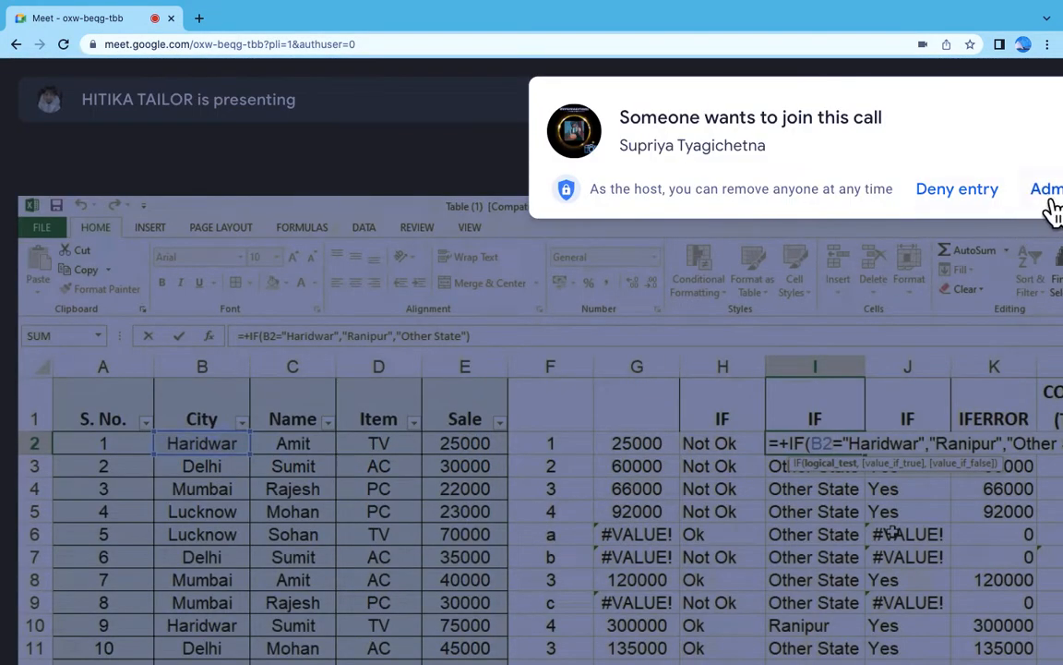
click(1051, 196)
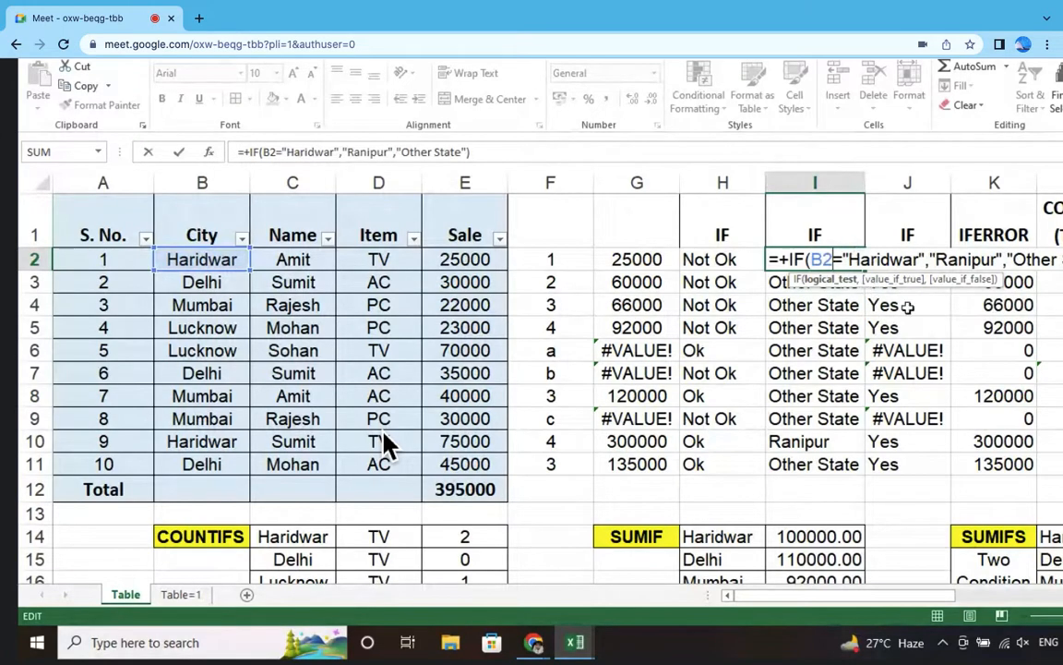
key(ctrl+Return)
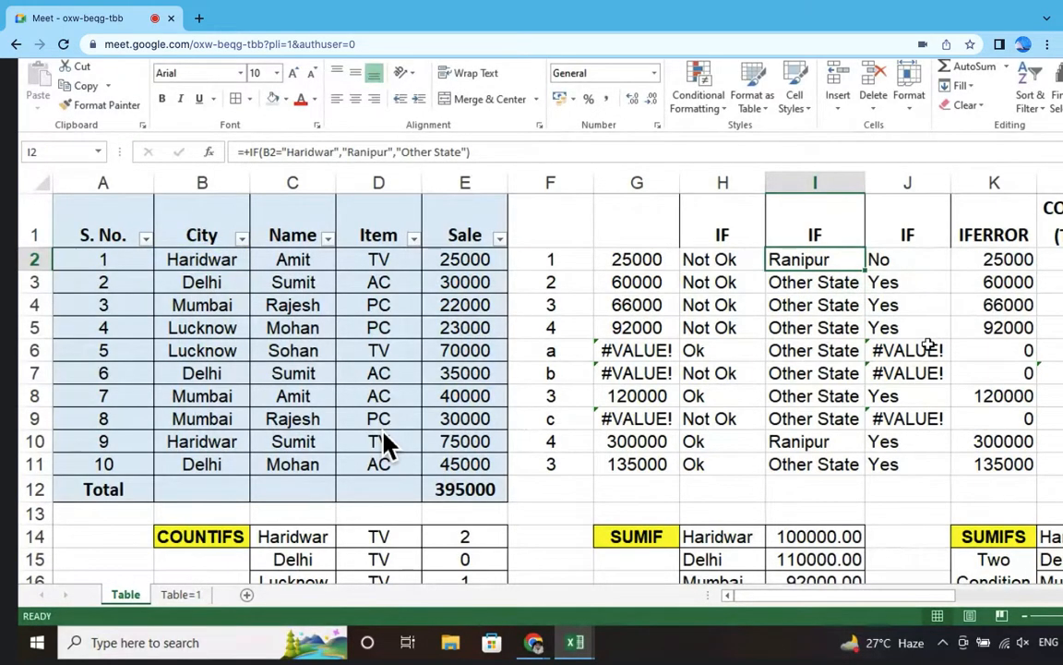
Step: Re-enter the city-based formula in I2 as +IF(B2="Haridwar","Ranipur","Other State")
text(+if)
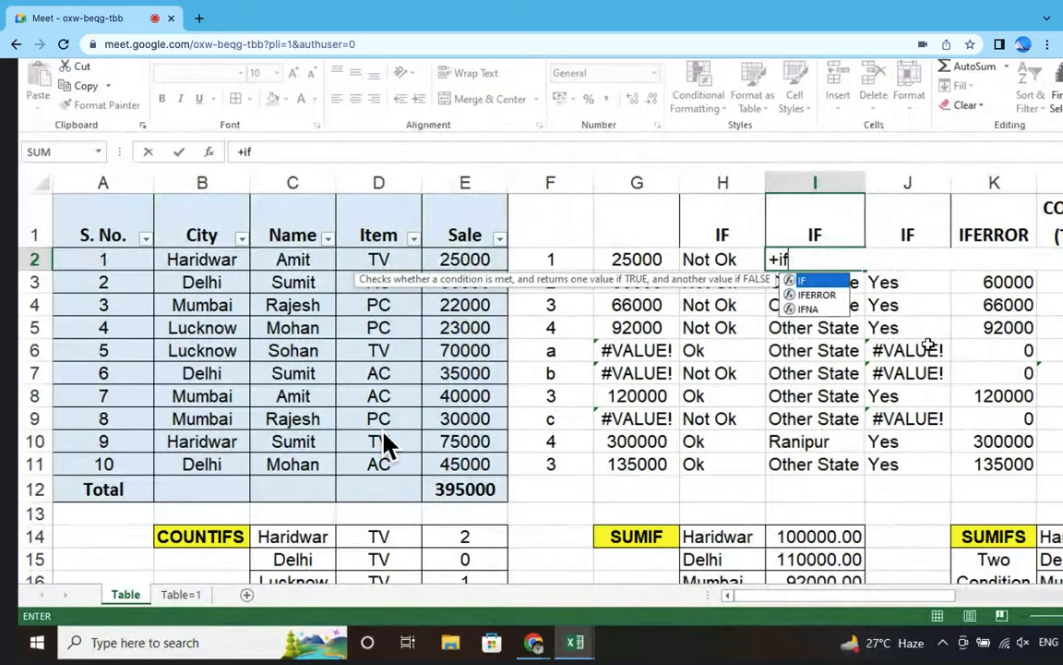
text(()
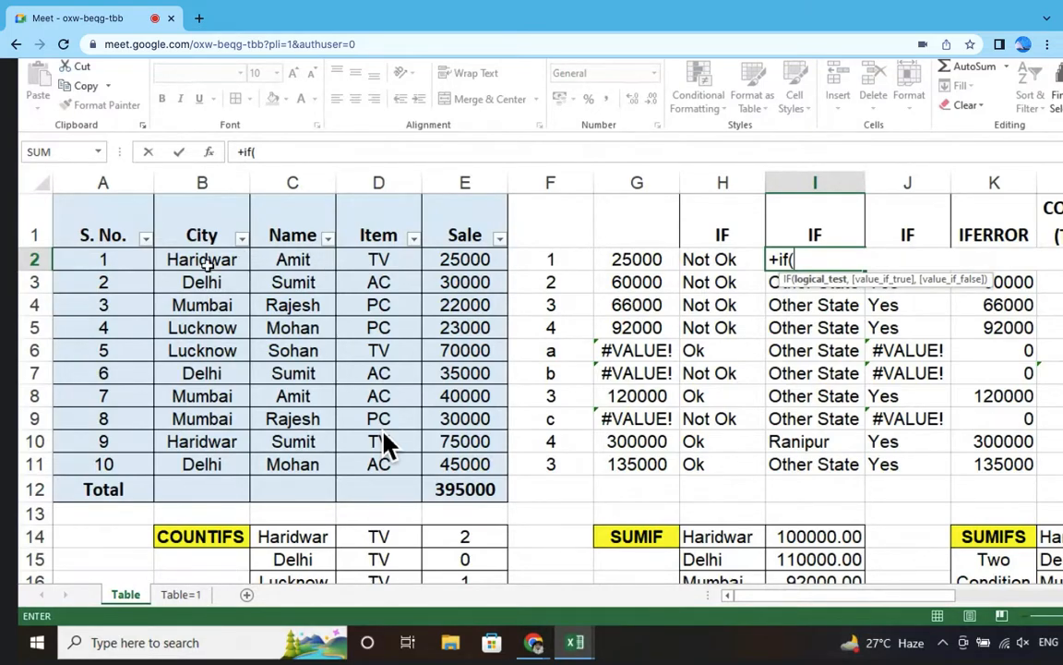
click(206, 266)
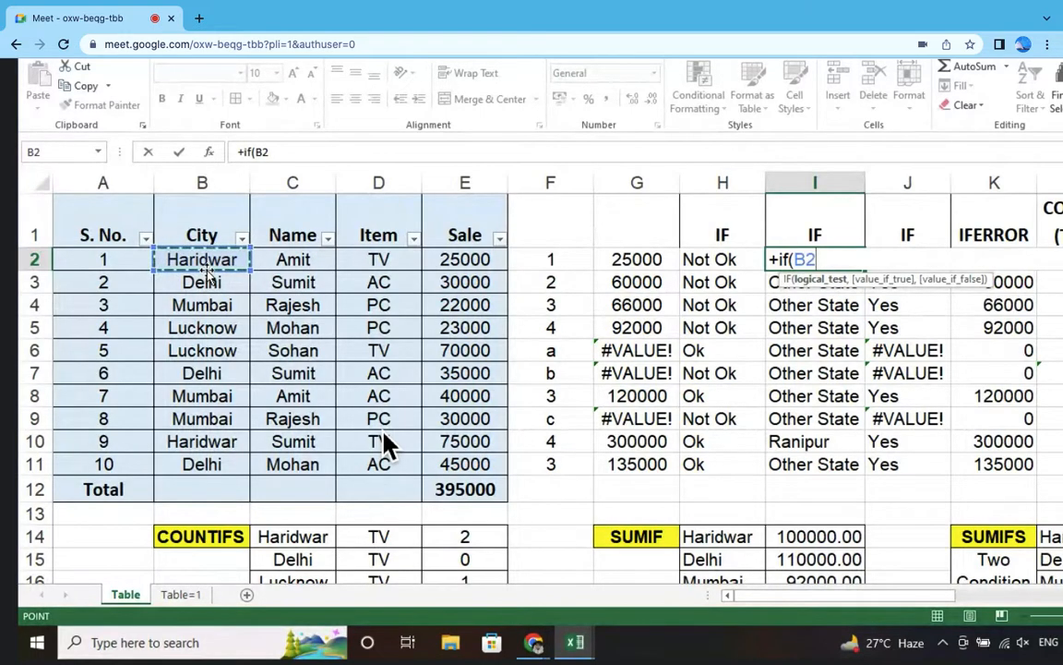
text(+)
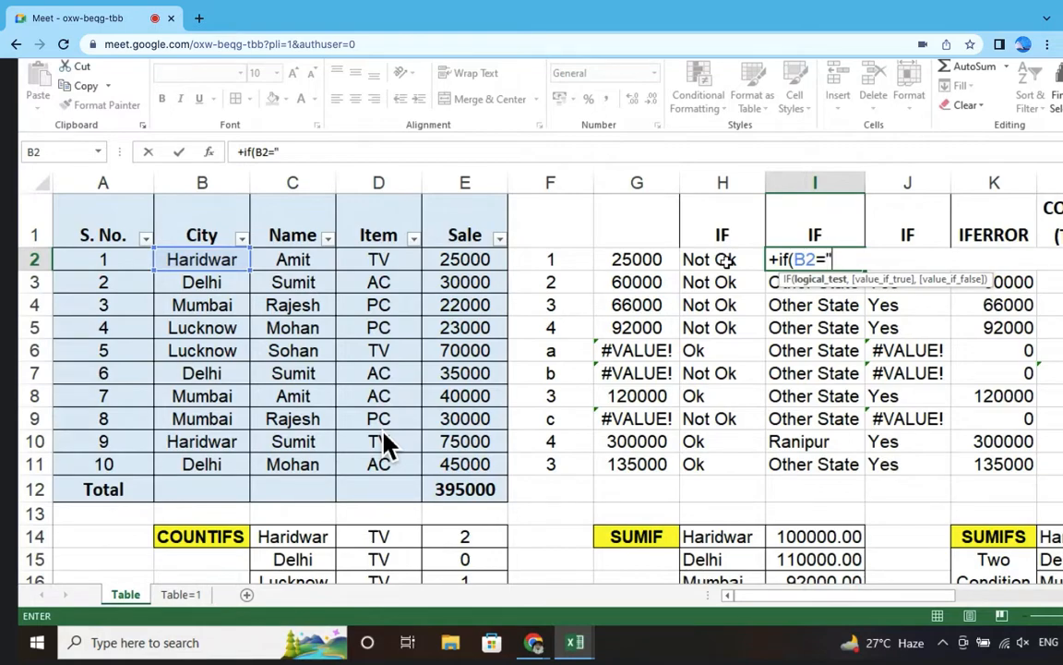
text(Haridwar")
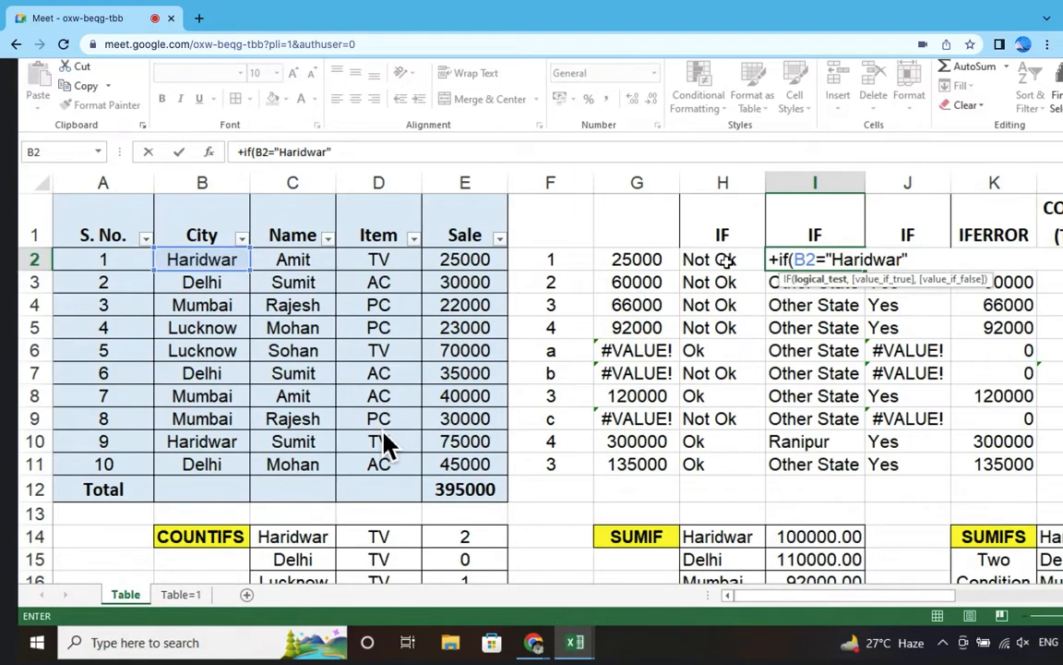
text(,)
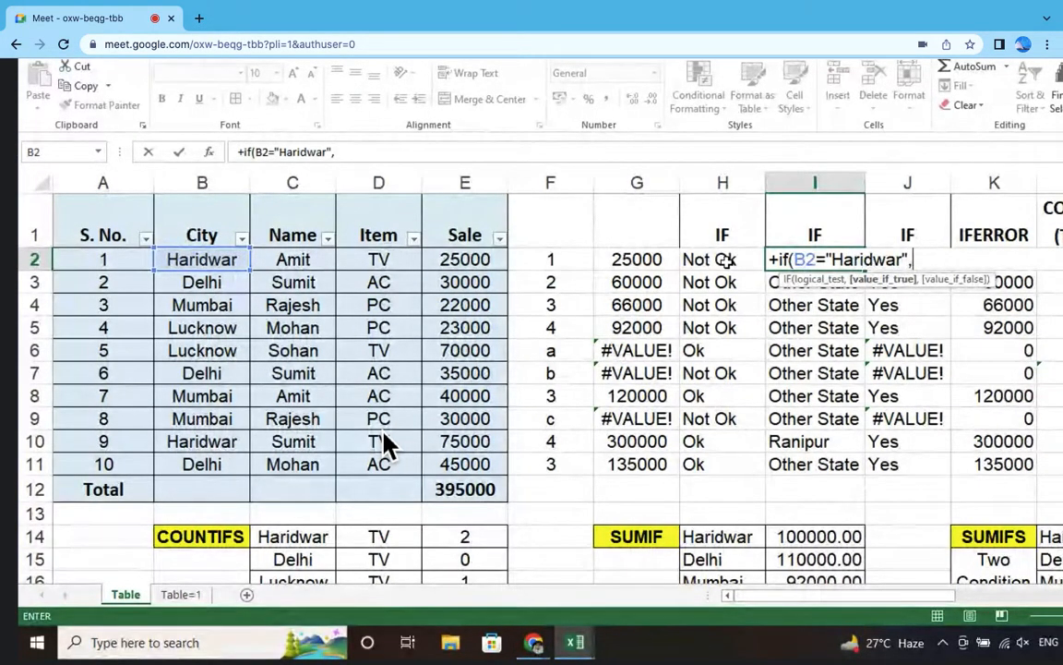
text(Ranipur)
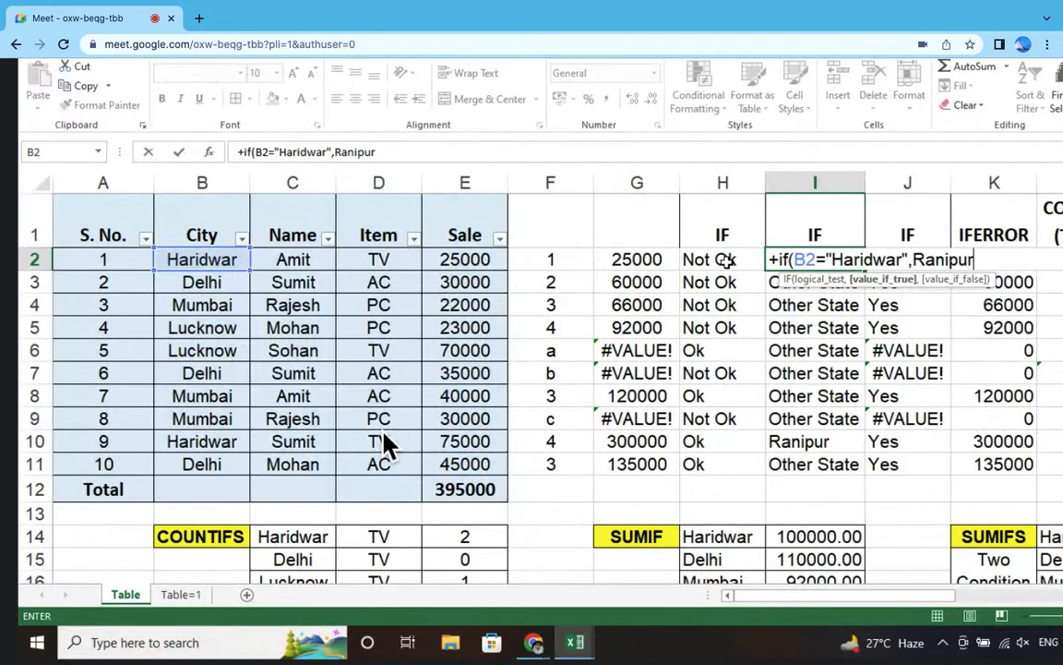
click(914, 259)
text(")
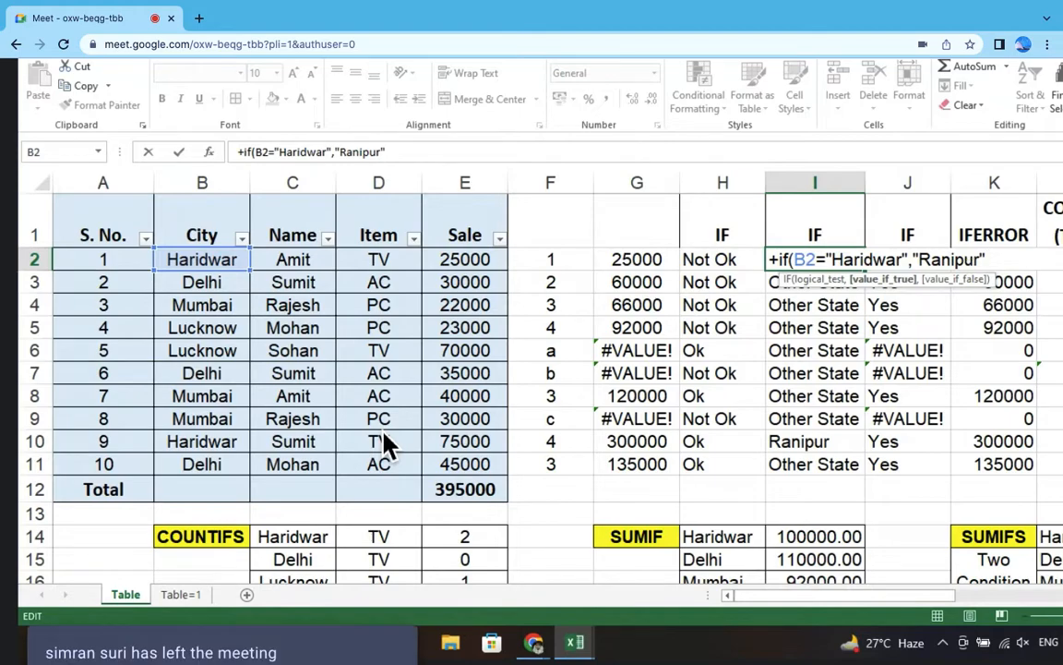
text(,:)
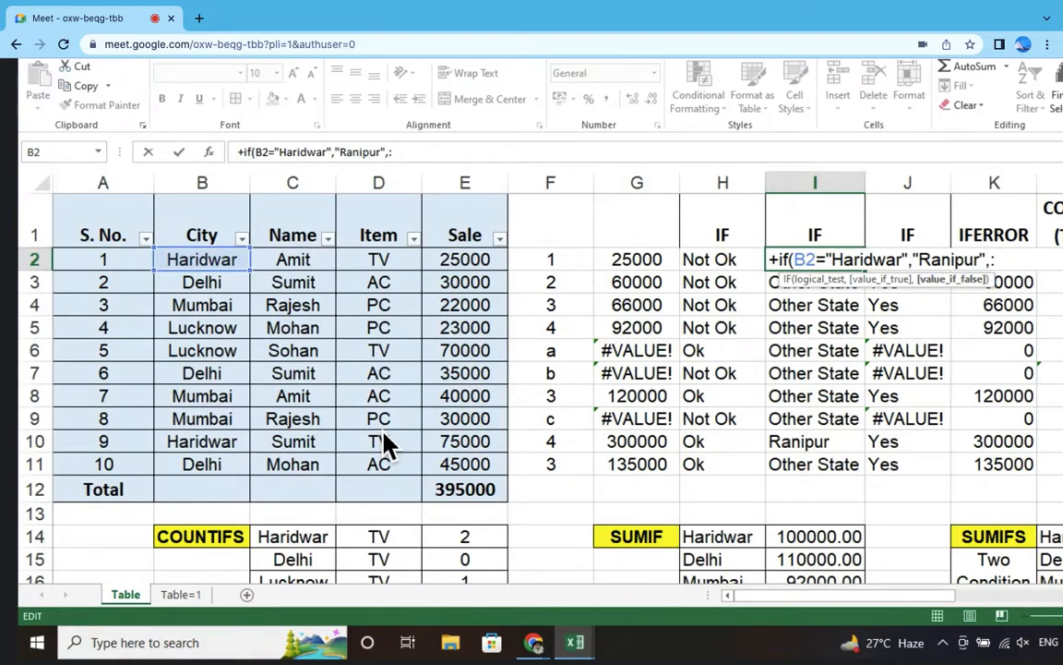
key(BackSpace)
text(")
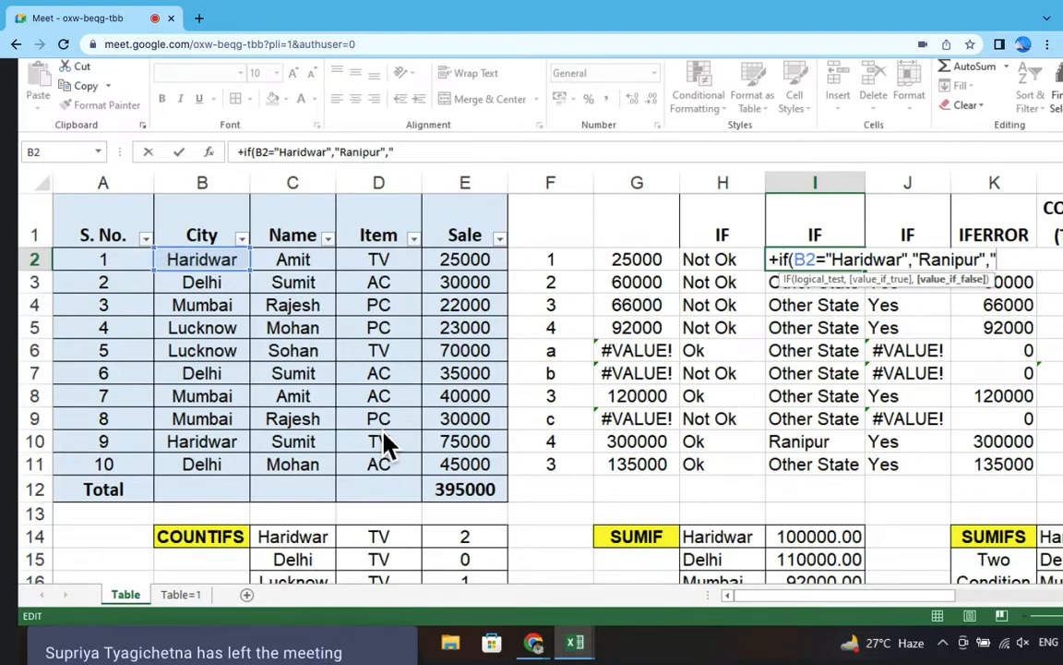
text(Other Sta)
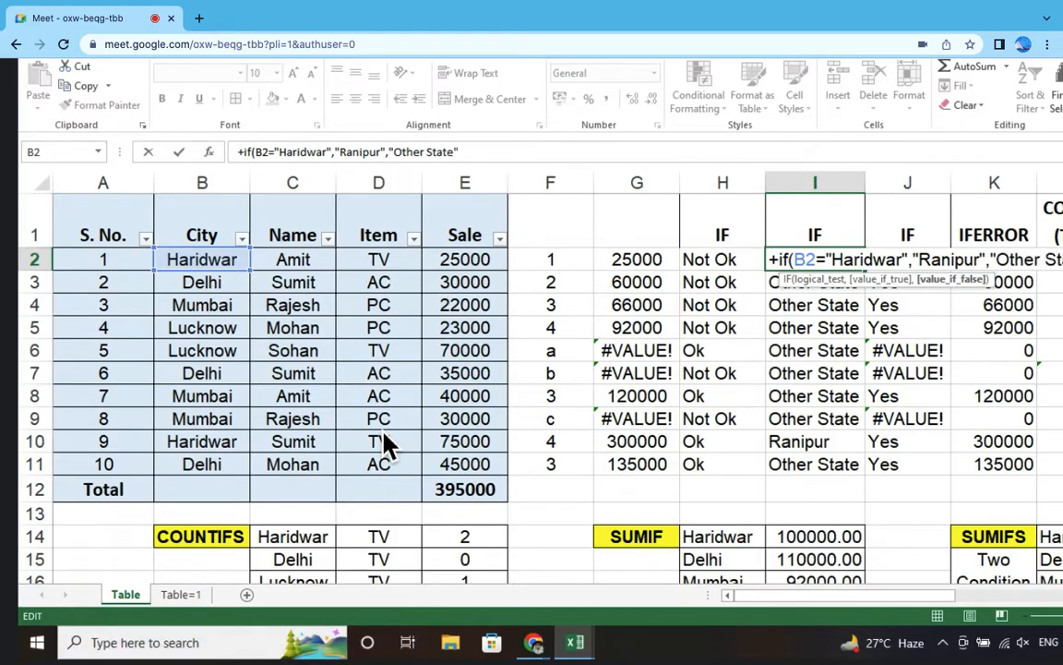
text(te")
key(Return)
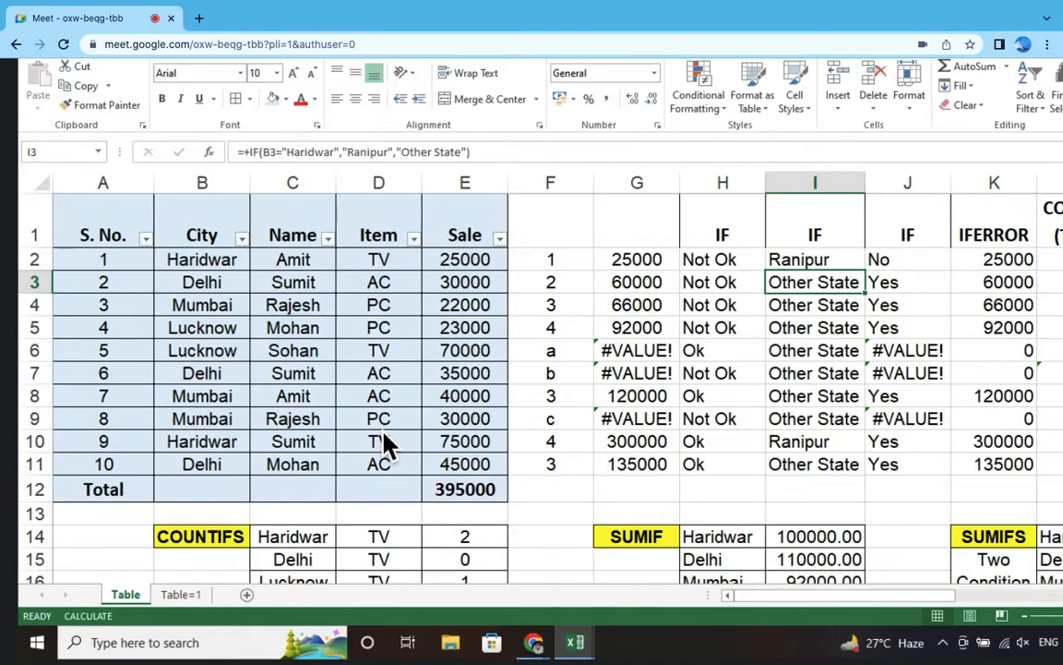
Step: Copy the city-based IF formula from I2 down through I11
key(Up)
key(ctrl+c)
key(shift+Down)
key(shift+Down)
key(shift+Down)
key(shift+Down)
key(shift+Down)
key(shift+Down)
key(shift+Down)
key(shift+Down)
key(shift+Down)
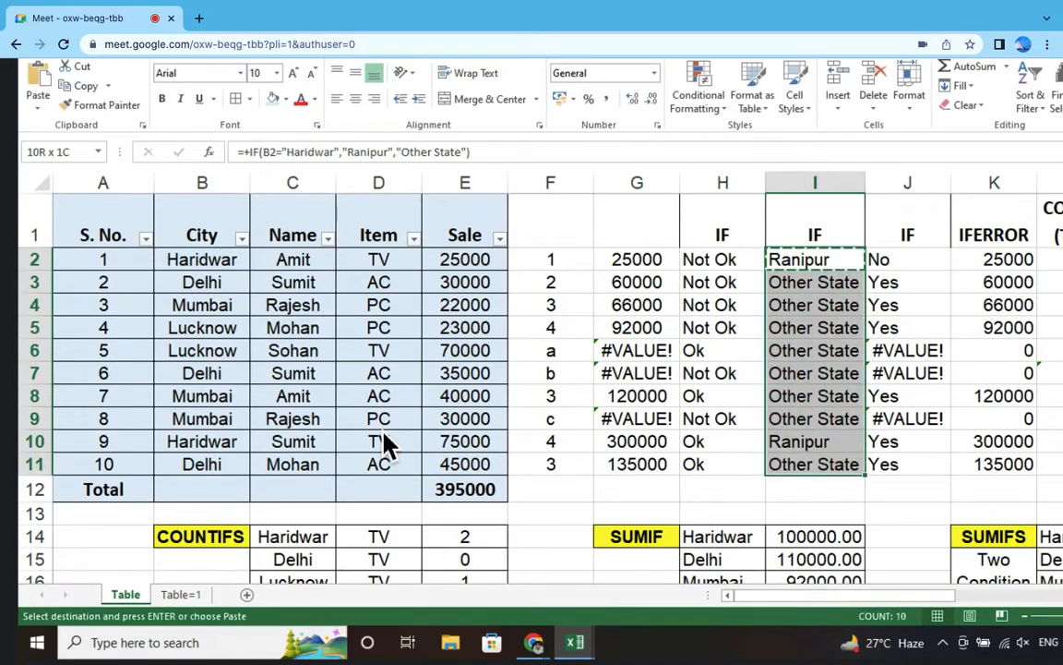
key(Return)
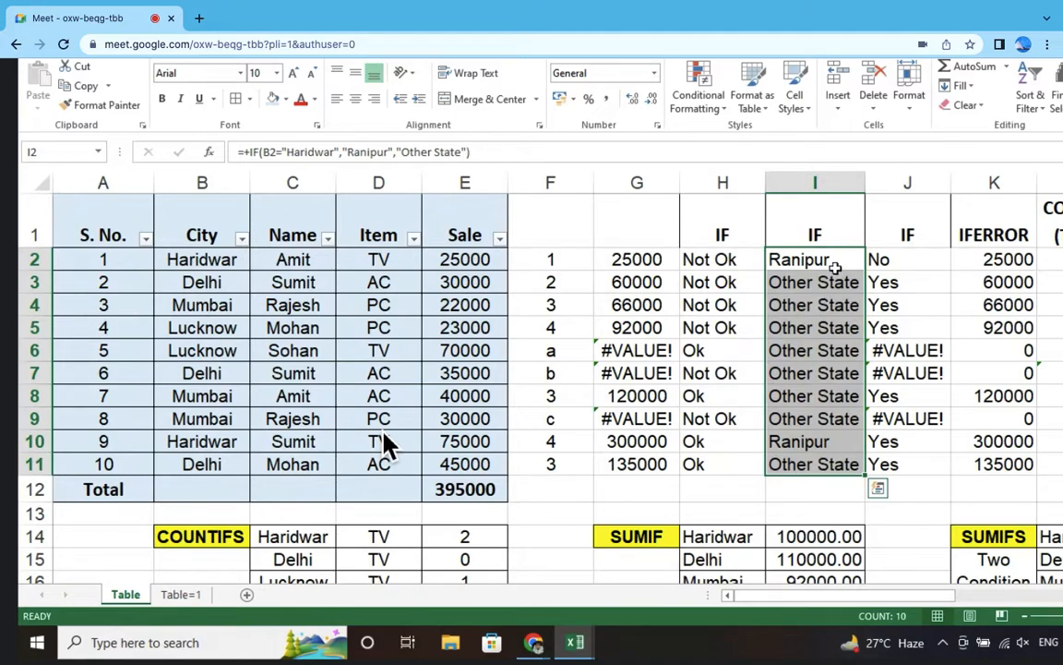
Step: Compare the cities in column B with the IF results in column I for rows 2 to 11
click(237, 263)
click(840, 261)
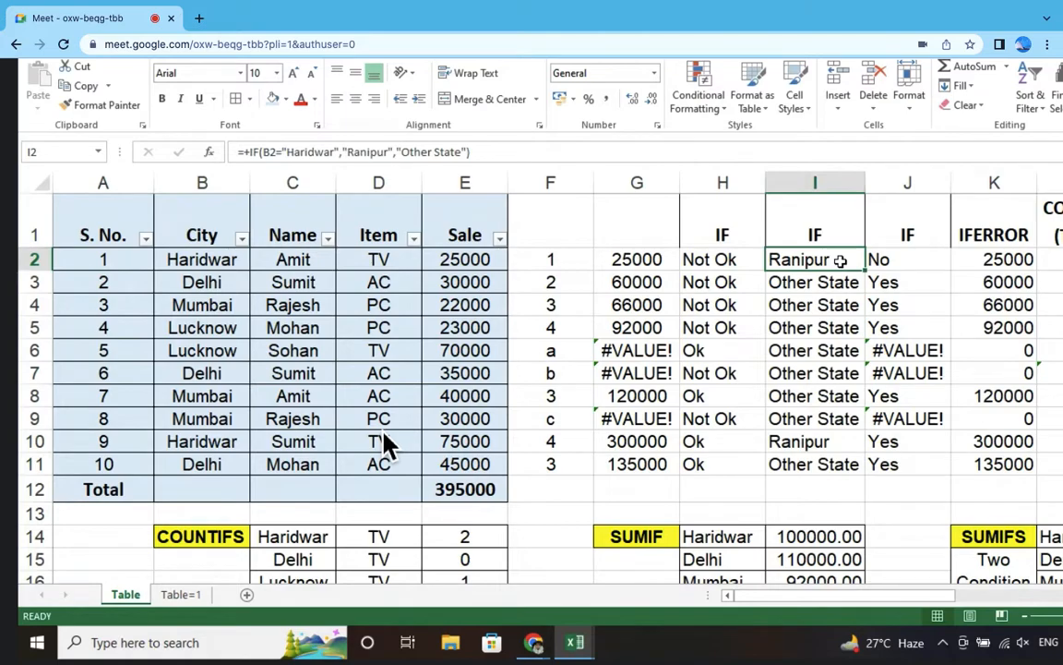
drag(201, 281, 205, 415)
drag(843, 281, 822, 415)
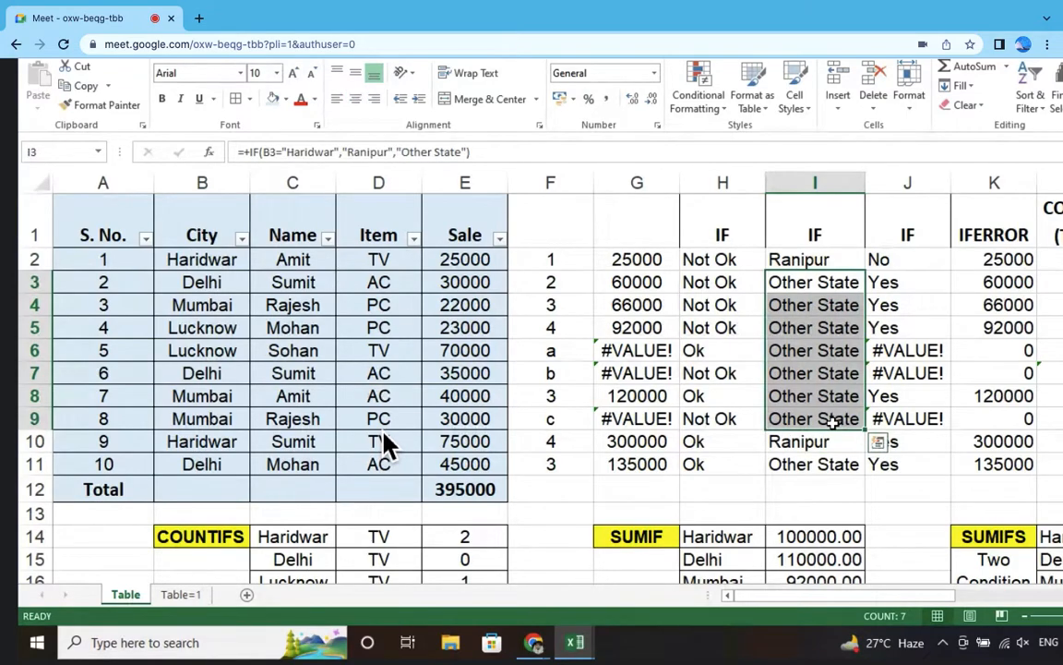
click(208, 441)
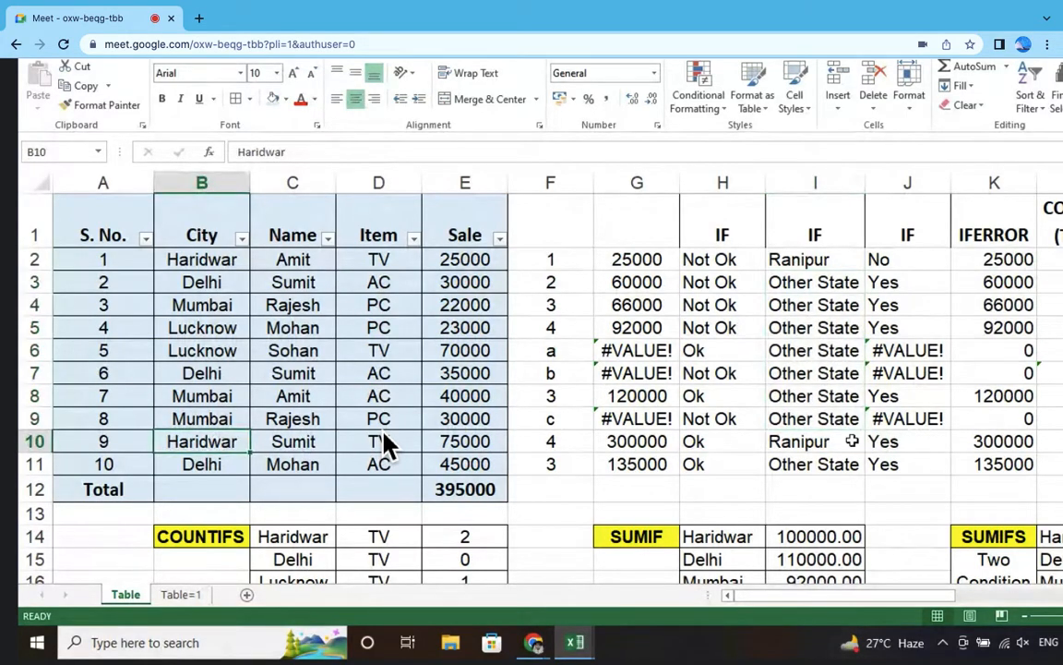
click(785, 441)
click(203, 465)
click(794, 464)
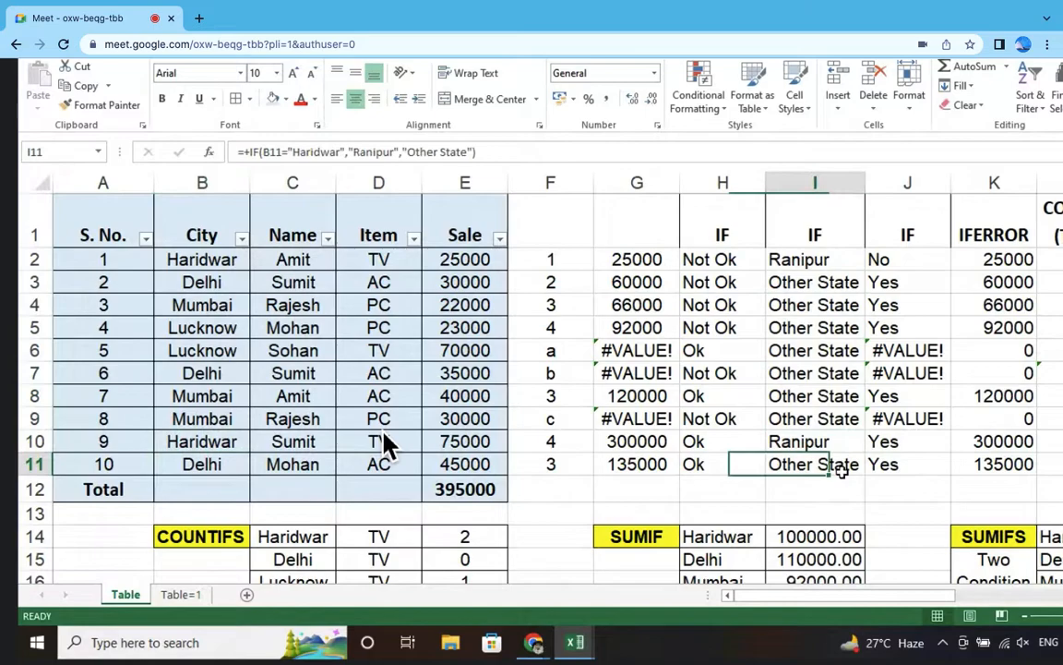
Step: Replace the value-if-true text in the I2 formula with "India"
click(802, 273)
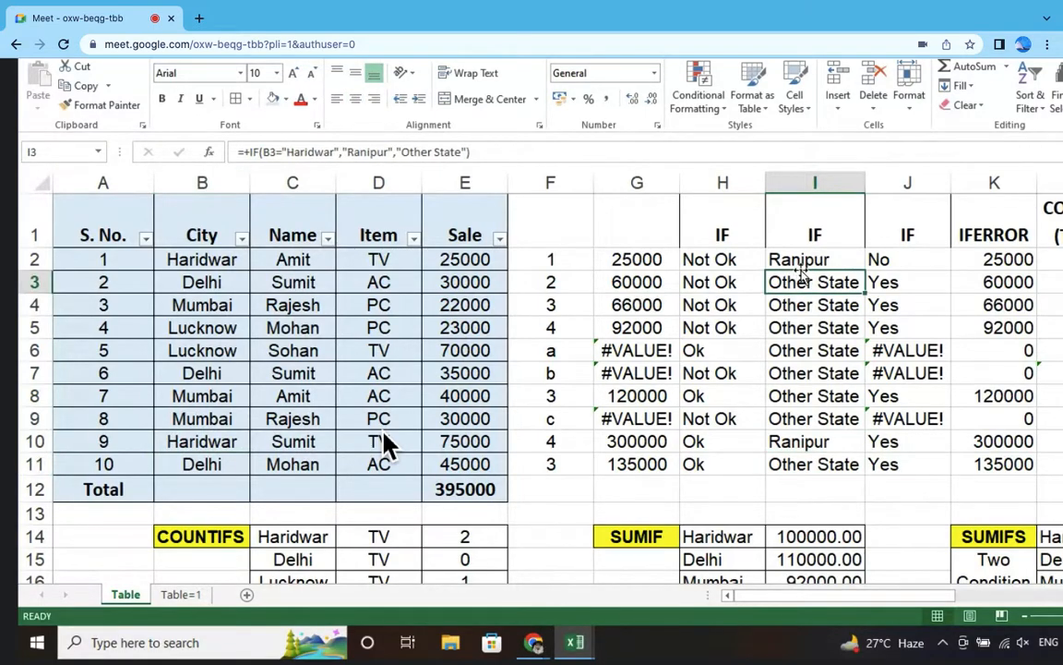
click(793, 256)
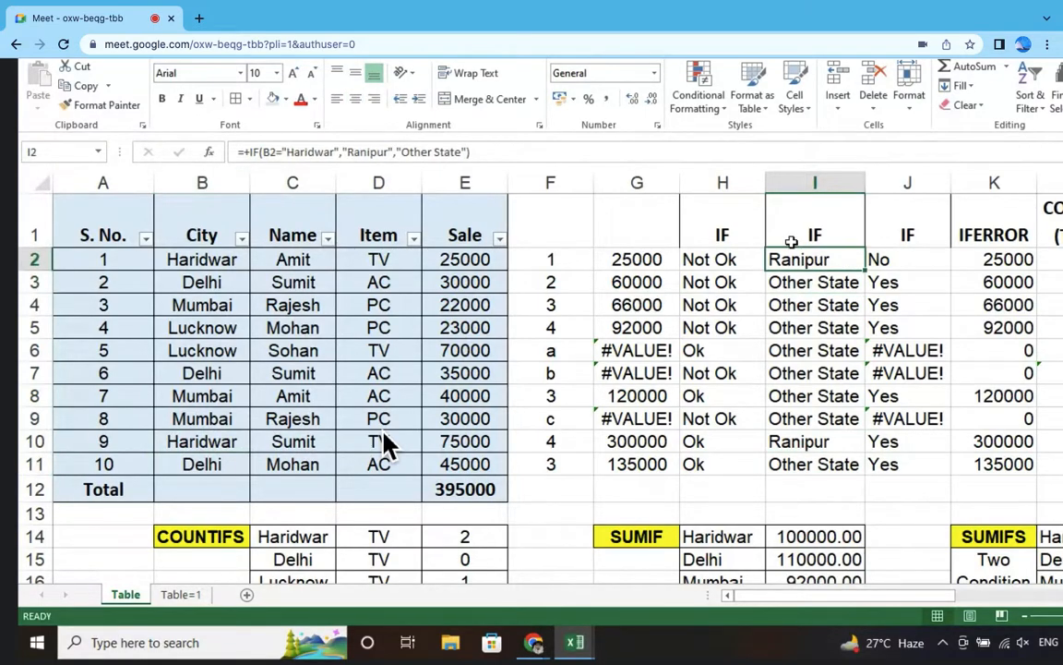
click(385, 151)
key(BackSpace)
key(BackSpace)
key(BackSpace)
key(BackSpace)
key(BackSpace)
key(BackSpace)
key(BackSpace)
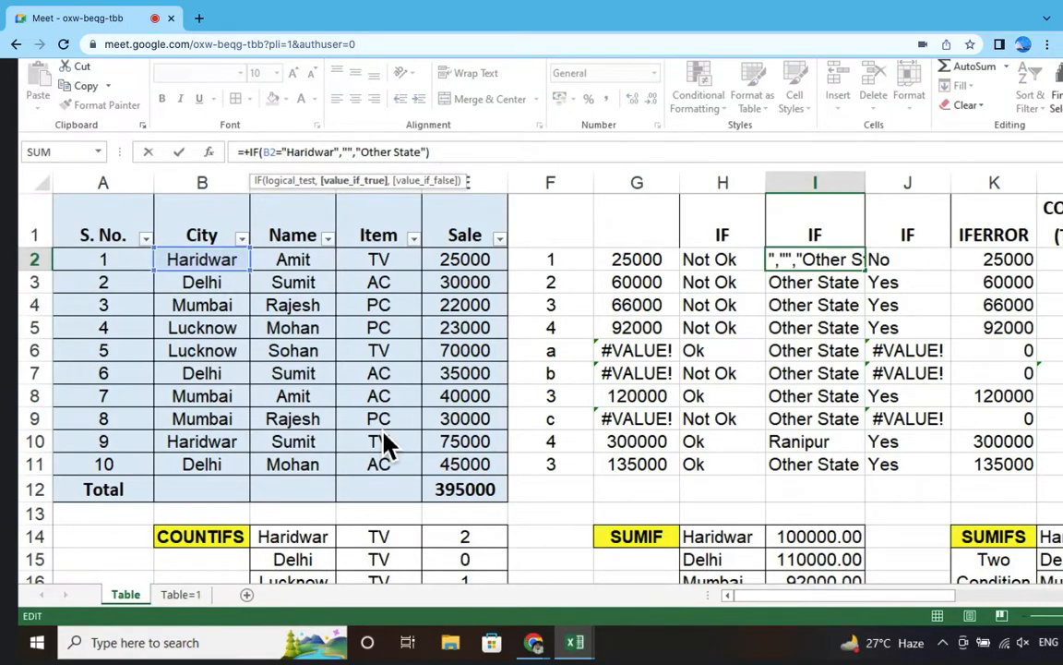
text(India)
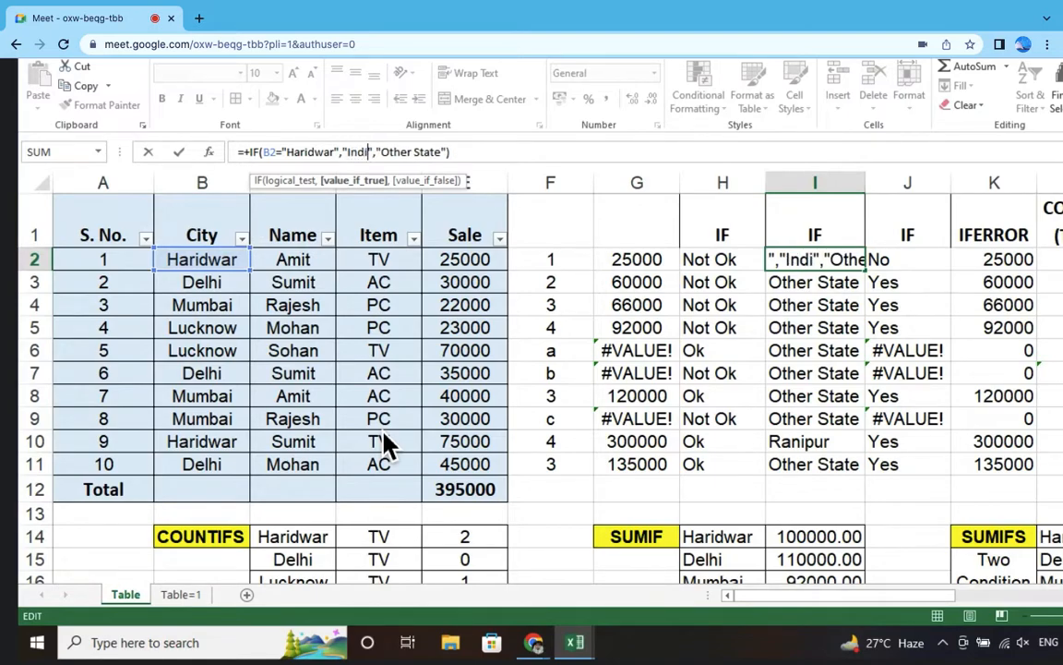
key(Return)
Step: Copy the formula with the "India" result from I2 down through I11
key(Down)
key(Up)
key(ctrl+c)
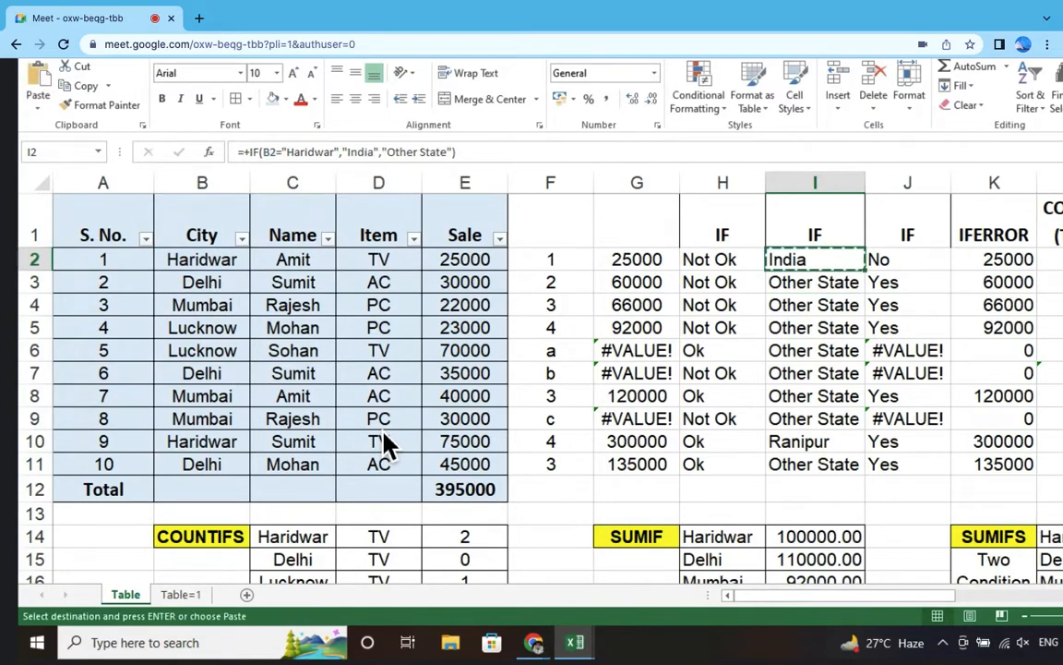
key(shift+Down)
key(shift+Down)
key(shift+Down)
key(shift+Down)
key(shift+Down)
key(shift+Down)
key(shift+Down)
key(shift+Down)
key(shift+Down)
key(Return)
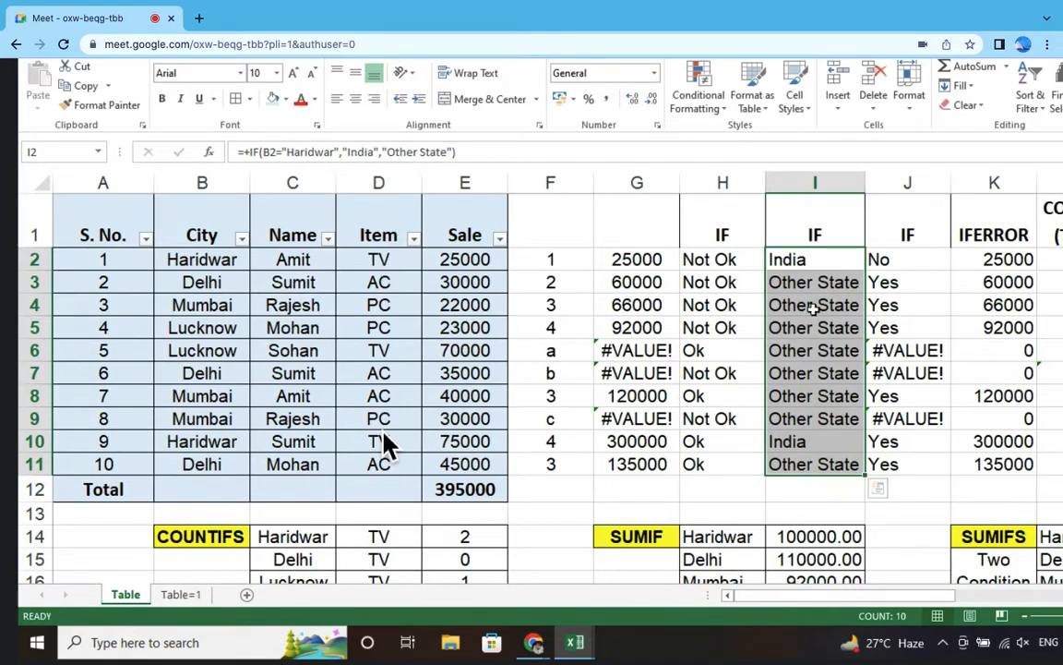
Step: Replace the value-if-false text in the I2 formula with "Not Ok"
click(833, 259)
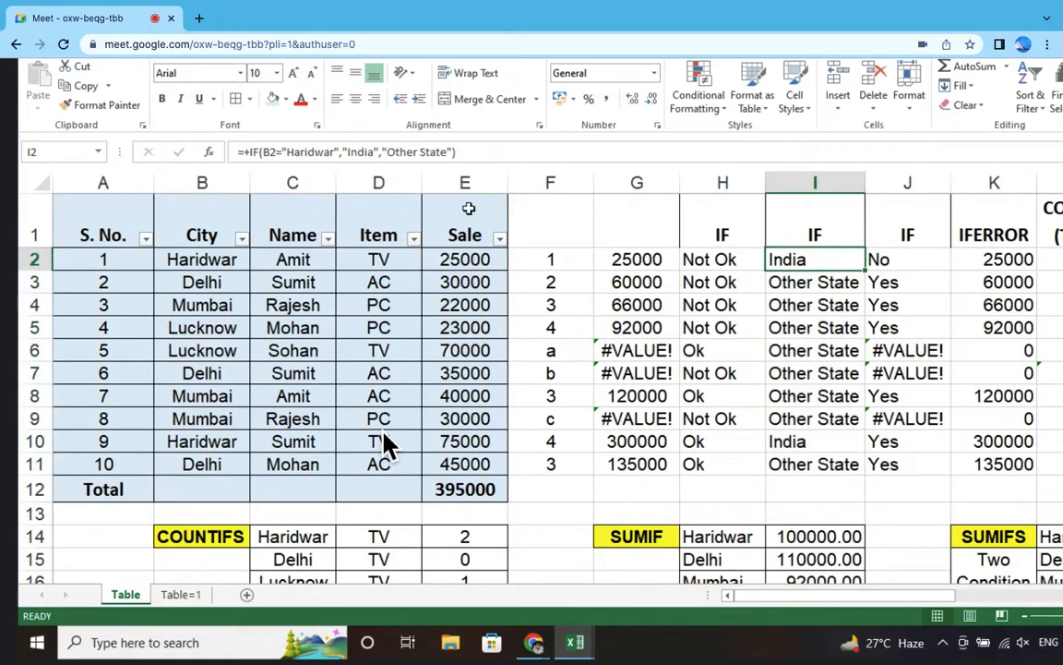
click(447, 152)
click(448, 152)
key(BackSpace)
key(BackSpace)
key(BackSpace)
key(BackSpace)
key(BackSpace)
key(BackSpace)
key(BackSpace)
key(BackSpace)
key(BackSpace)
key(BackSpace)
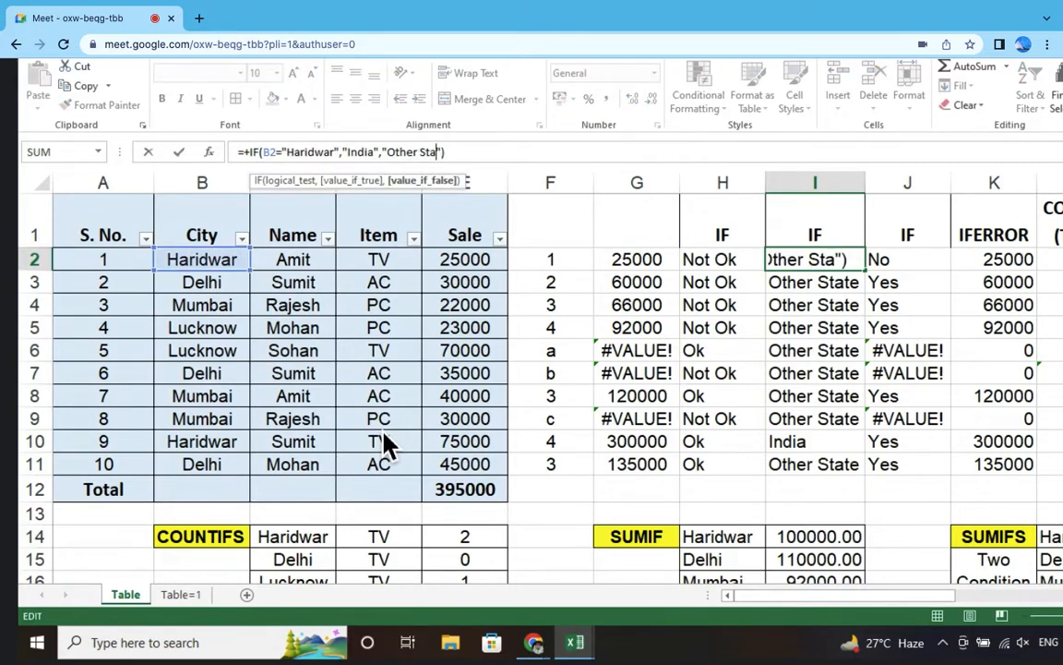
key(BackSpace)
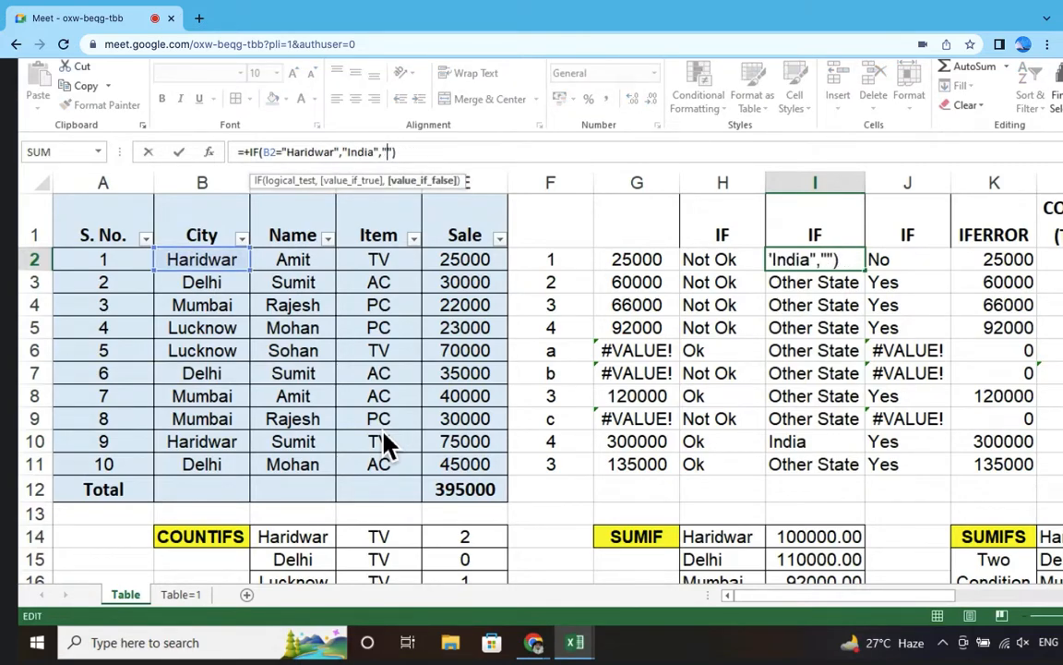
text(Not Ok)
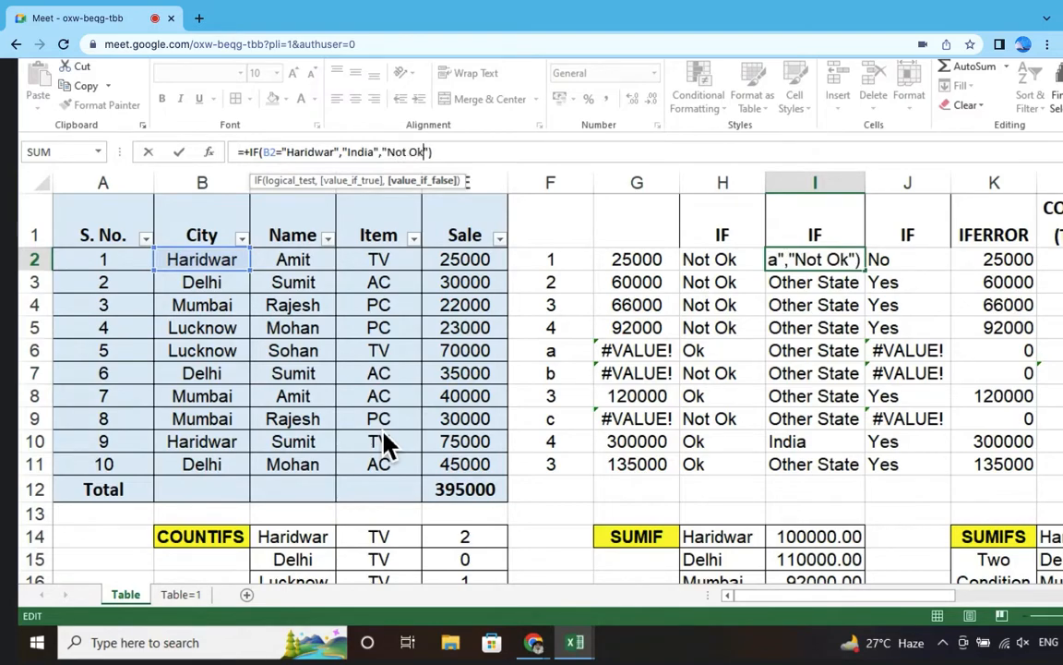
key(Return)
Step: Copy the formula with the "India" and "Not Ok" results from I2 down through I11
key(Up)
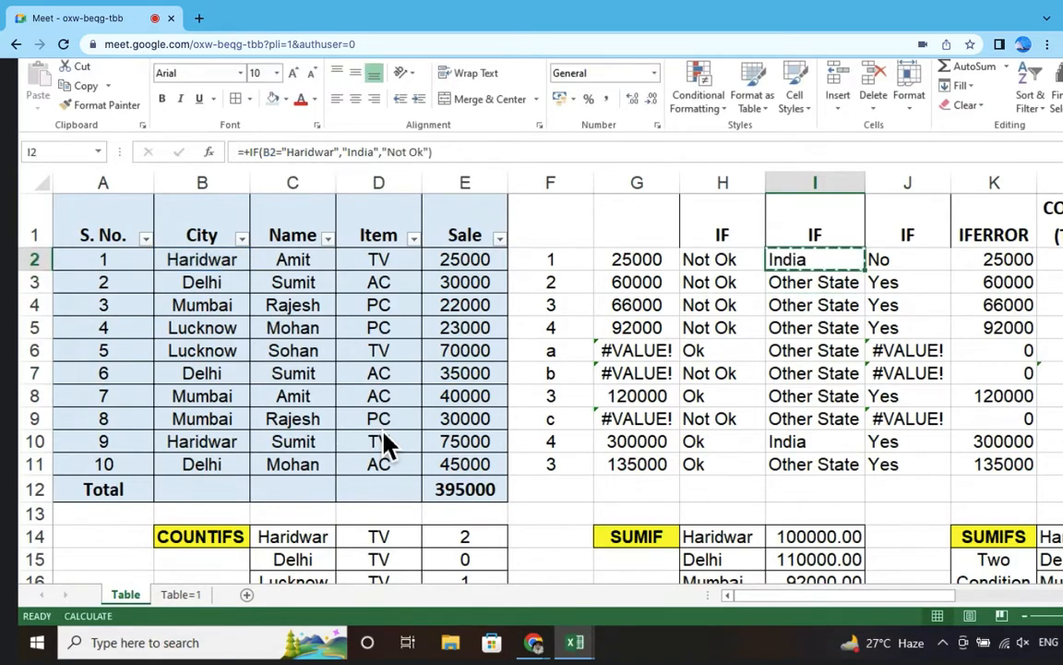
key(ctrl+c)
key(shift+Down)
key(shift+Down)
key(shift+Down)
key(shift+Down)
key(shift+Down)
key(shift+Down)
key(shift+Down)
key(shift+Down)
key(shift+Down)
key(ctrl+v)
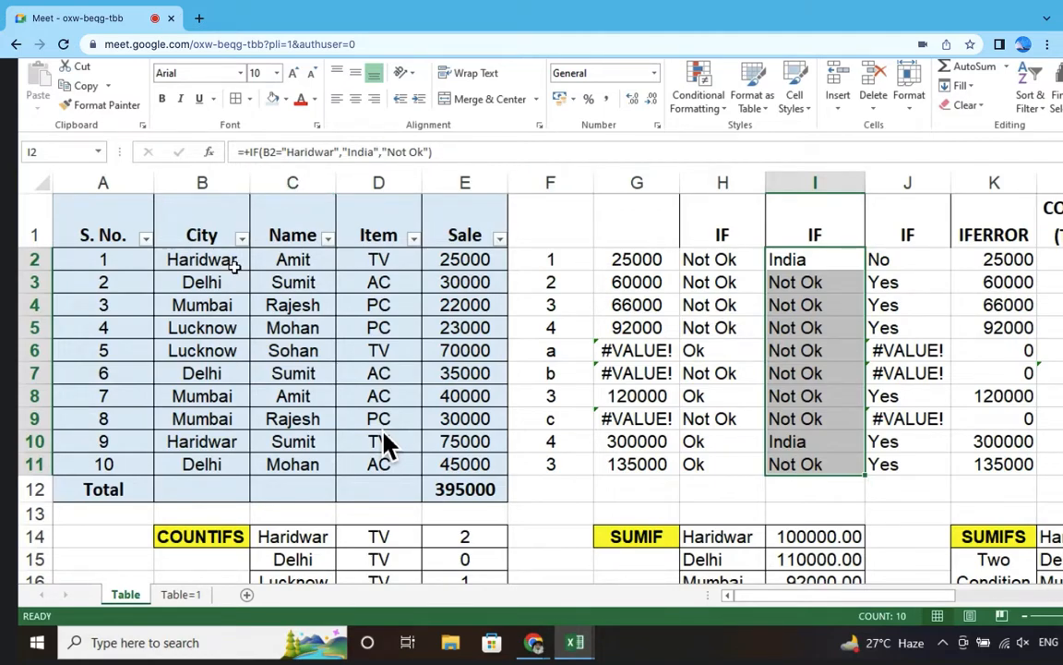
Step: Replace the quoted value-if-true text in the I2 formula with the number 100
click(793, 263)
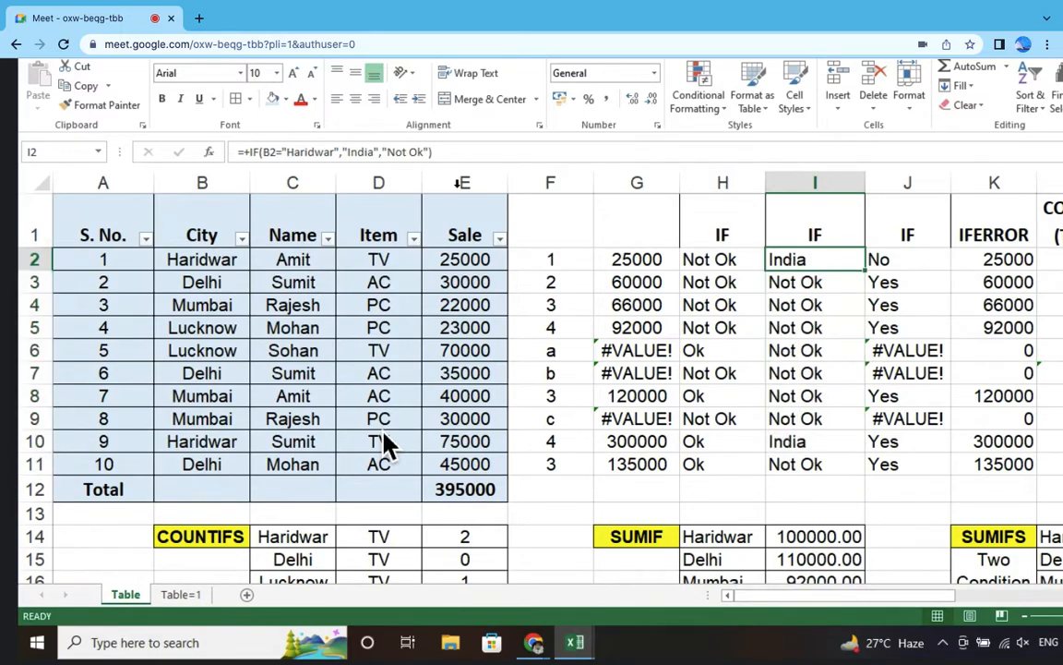
click(379, 152)
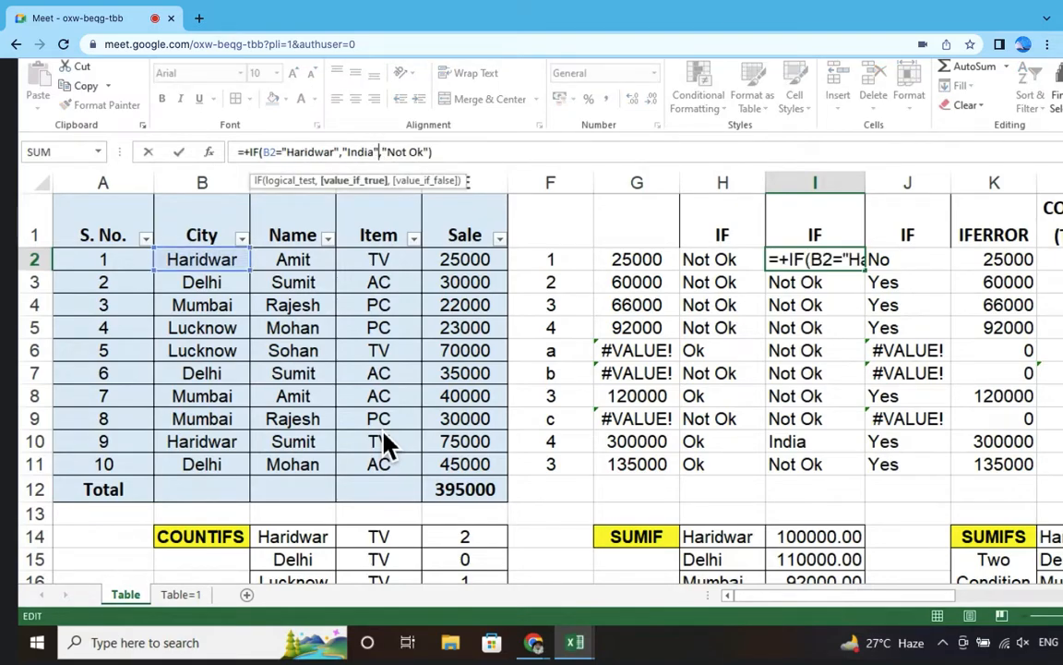
key(BackSpace)
key(BackSpace)
key(BackSpace)
key(BackSpace)
key(BackSpace)
key(BackSpace)
key(BackSpace)
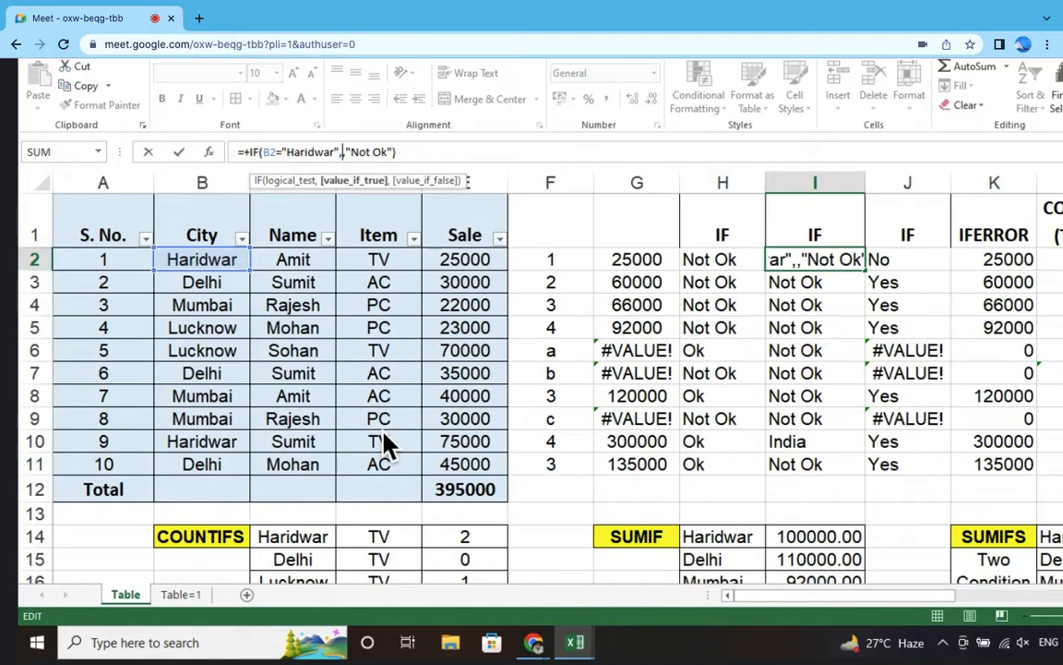
text(100)
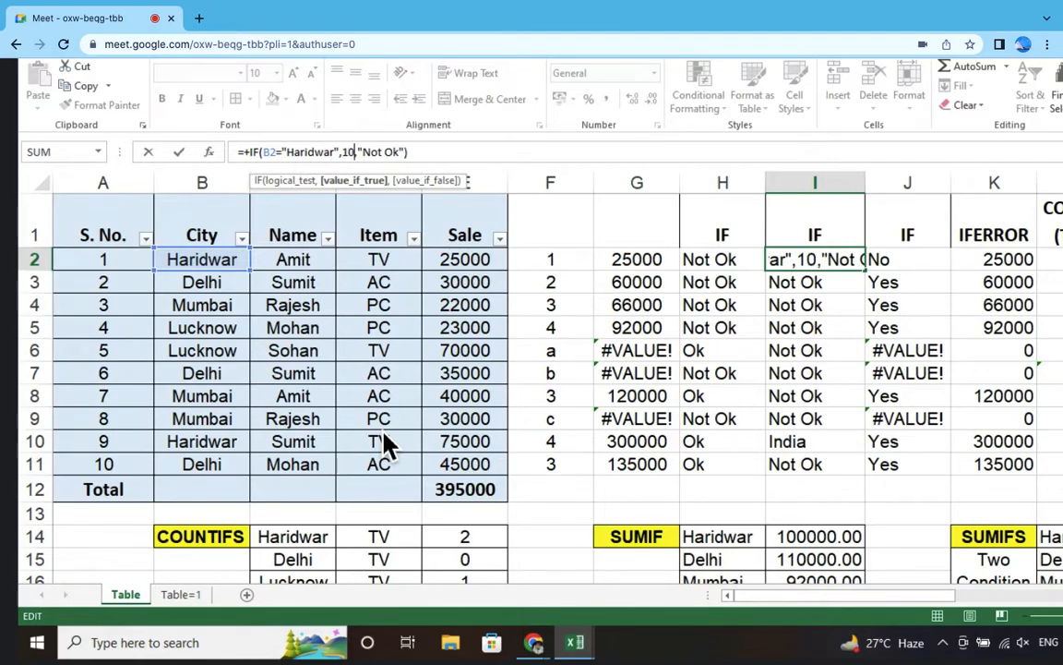
Step: Replace the quoted value-if-false text in the I2 formula with the number 100000
click(408, 150)
key(BackSpace)
key(BackSpace)
key(BackSpace)
key(BackSpace)
key(BackSpace)
key(BackSpace)
key(BackSpace)
key(BackSpace)
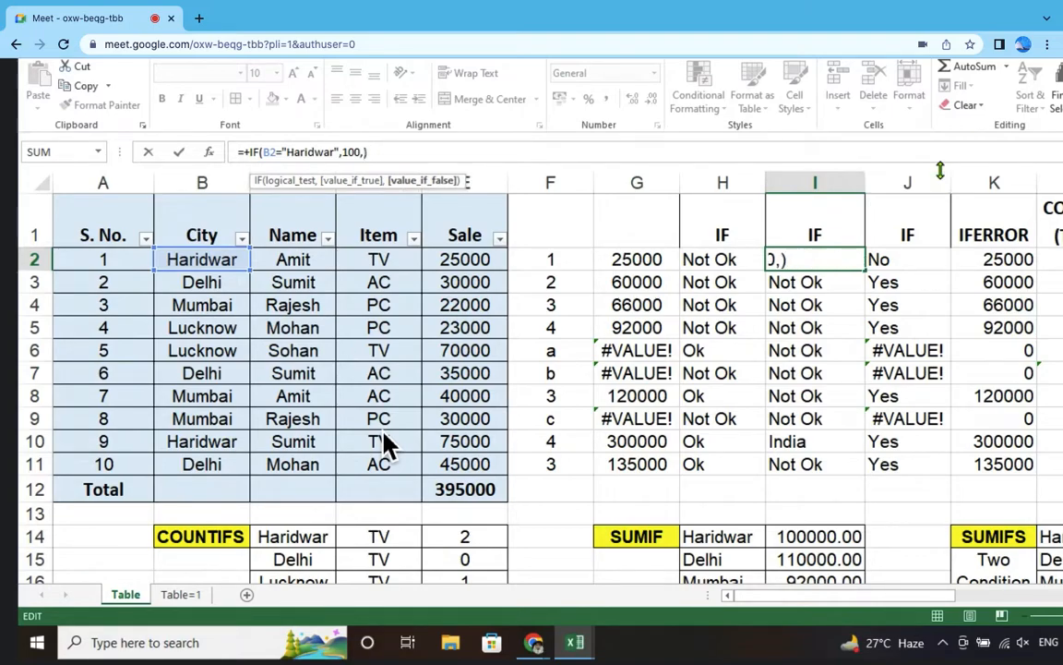
text(100000)
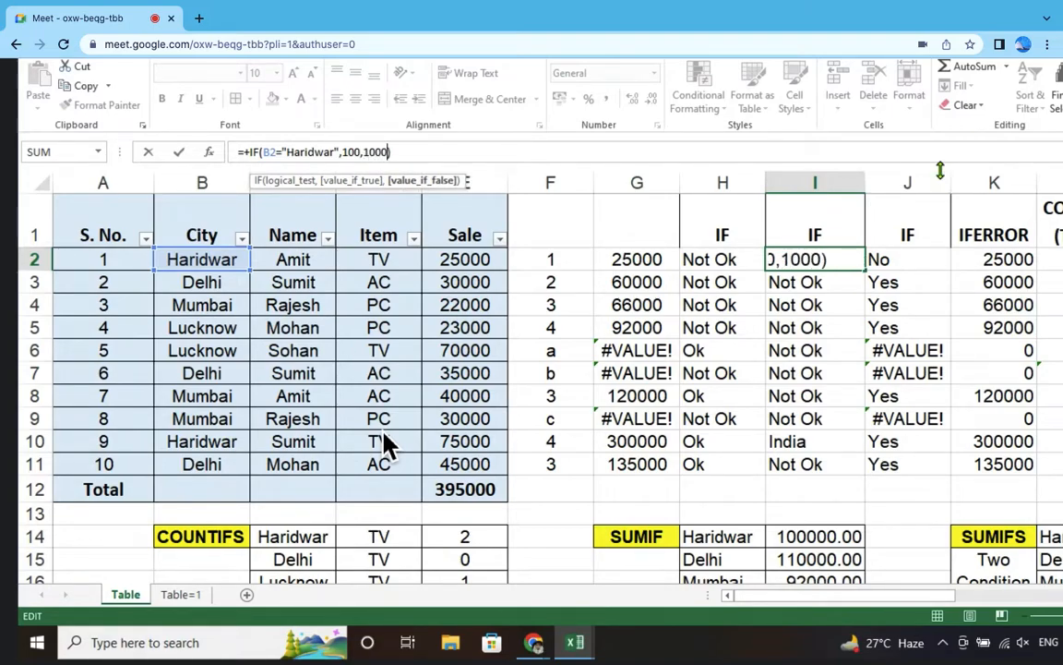
key(Return)
Step: Copy the formula with the numeric results 100 and 100000 from I2 down through I11
key(Up)
key(ctrl+c)
key(Down)
key(shift+Down)
key(shift+Down)
key(shift+Down)
key(shift+Down)
key(shift+Down)
key(shift+Down)
key(shift+Down)
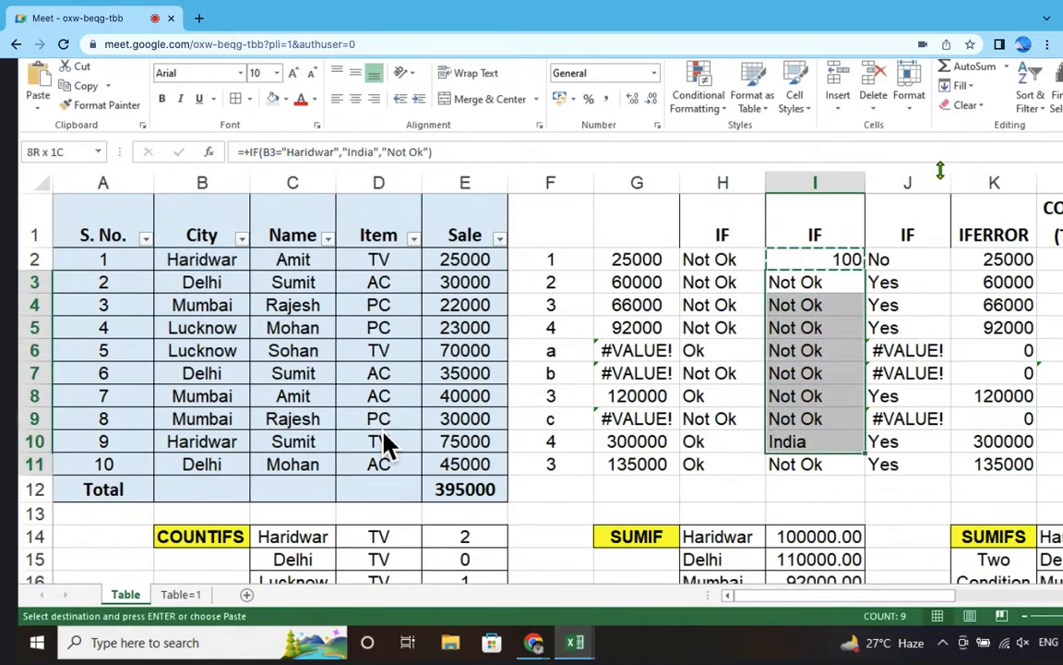
key(shift+Down)
key(Return)
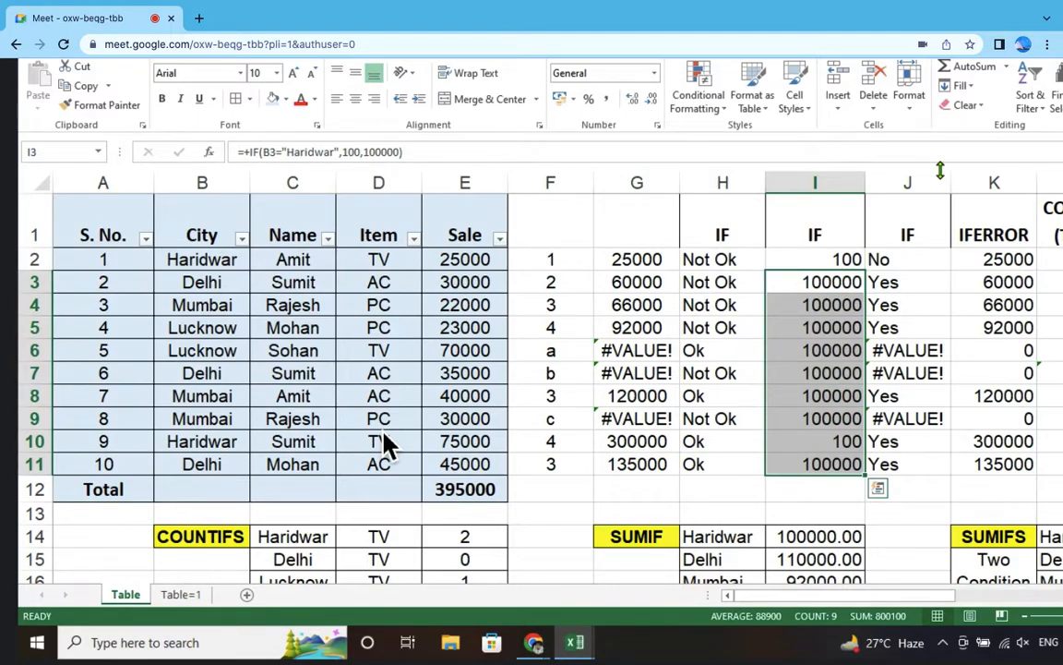
Step: Strip the IFERROR wrapper from the J2 formula, leaving =IF((E2*F2)>25000,"Yes","No")
double_click(910, 252)
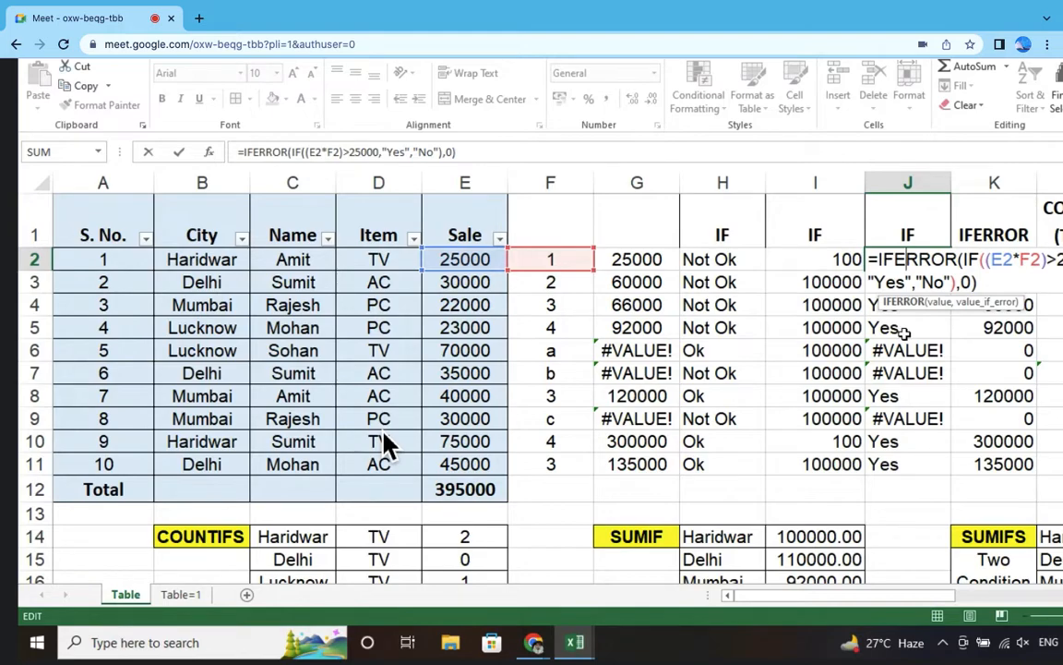
key(Escape)
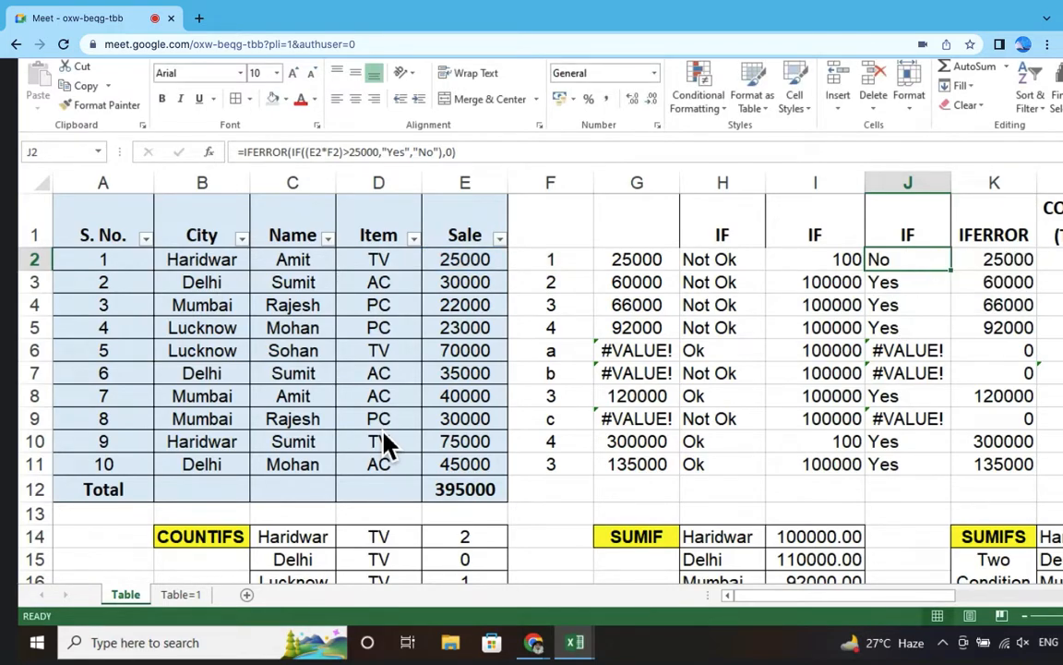
click(468, 154)
key(BackSpace)
key(BackSpace)
key(BackSpace)
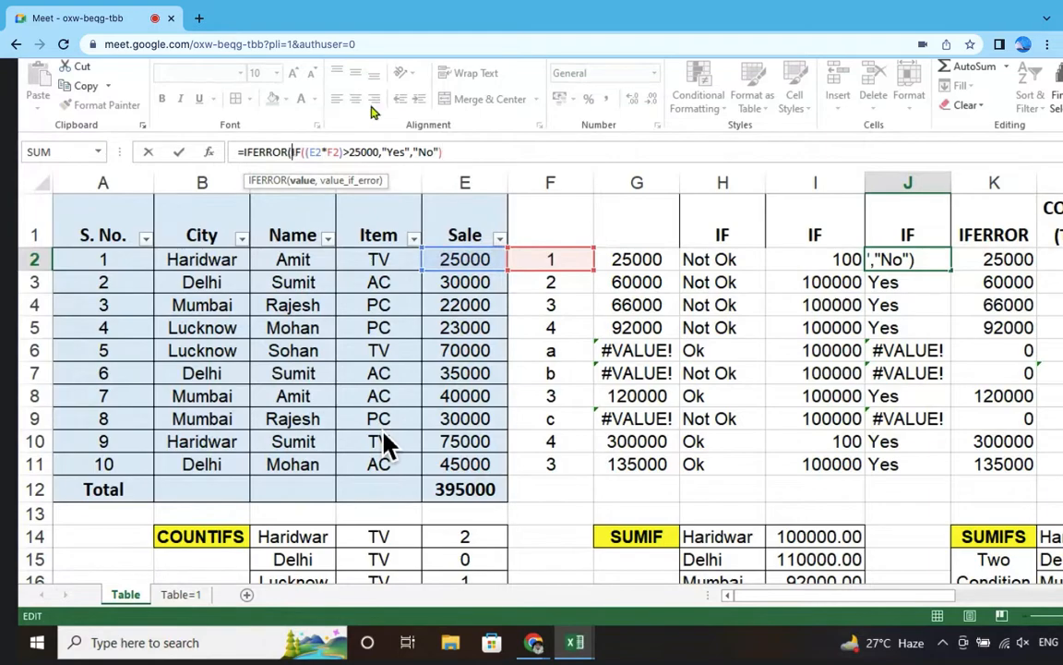
key(BackSpace)
key(BackSpace)
key(BackSpace)
key(BackSpace)
key(BackSpace)
key(BackSpace)
key(BackSpace)
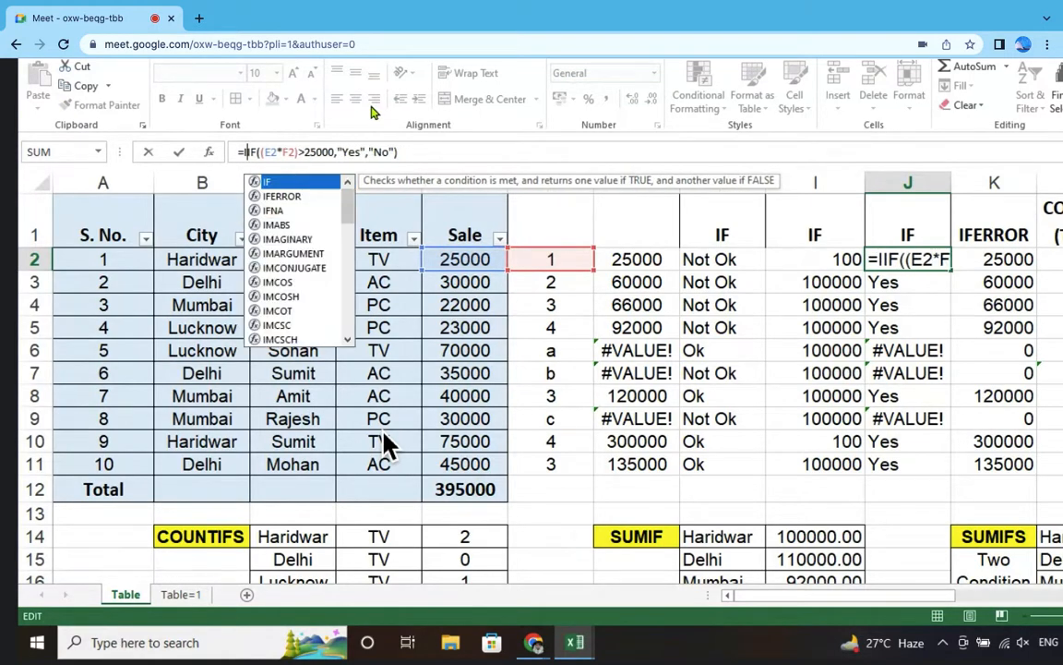
key(BackSpace)
key(Return)
Step: Copy the "Yes"/"No" IF formula from J2 down through J11 and recalculate the sheet
key(Up)
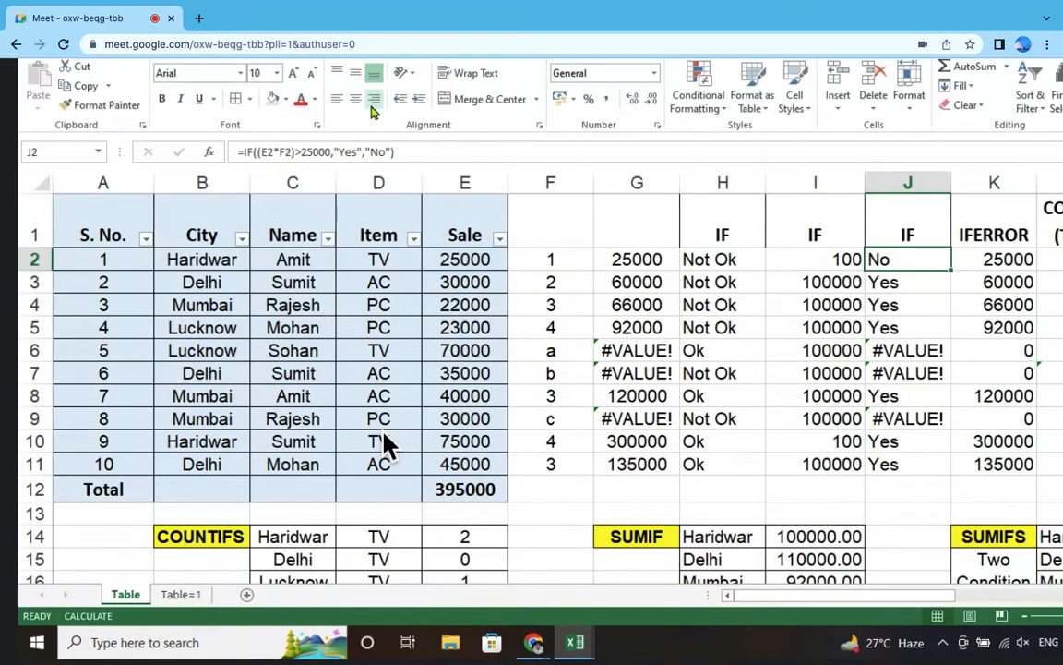
key(ctrl+c)
key(shift+Down)
key(shift+Down)
key(shift+Down)
key(shift+Down)
key(shift+Down)
key(shift+Down)
key(shift+Down)
key(shift+Down)
key(shift+Down)
key(Return)
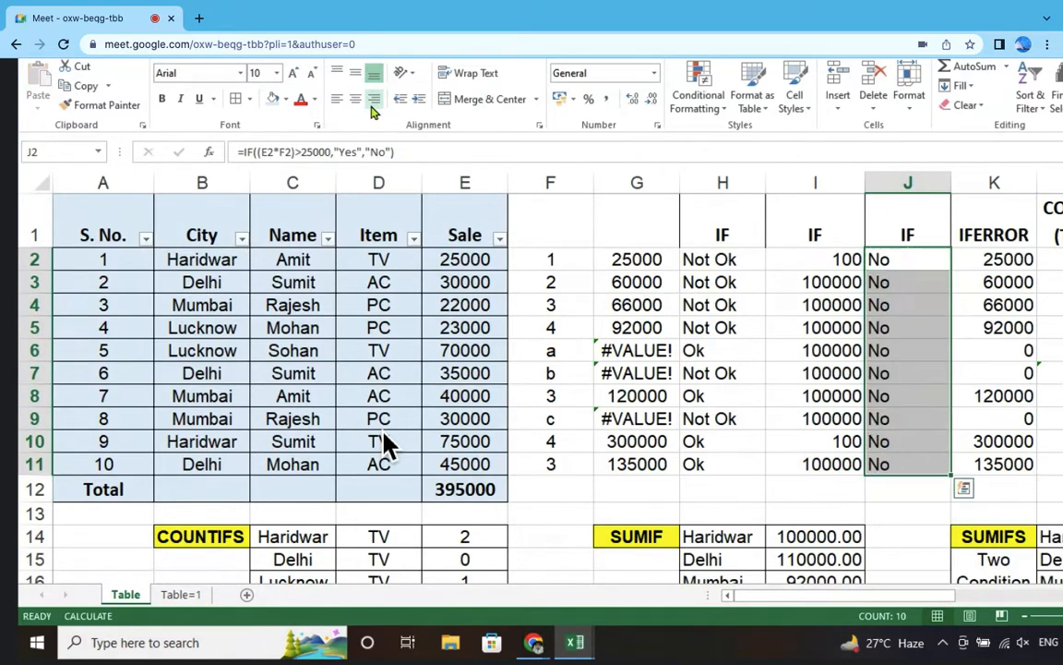
key(F9)
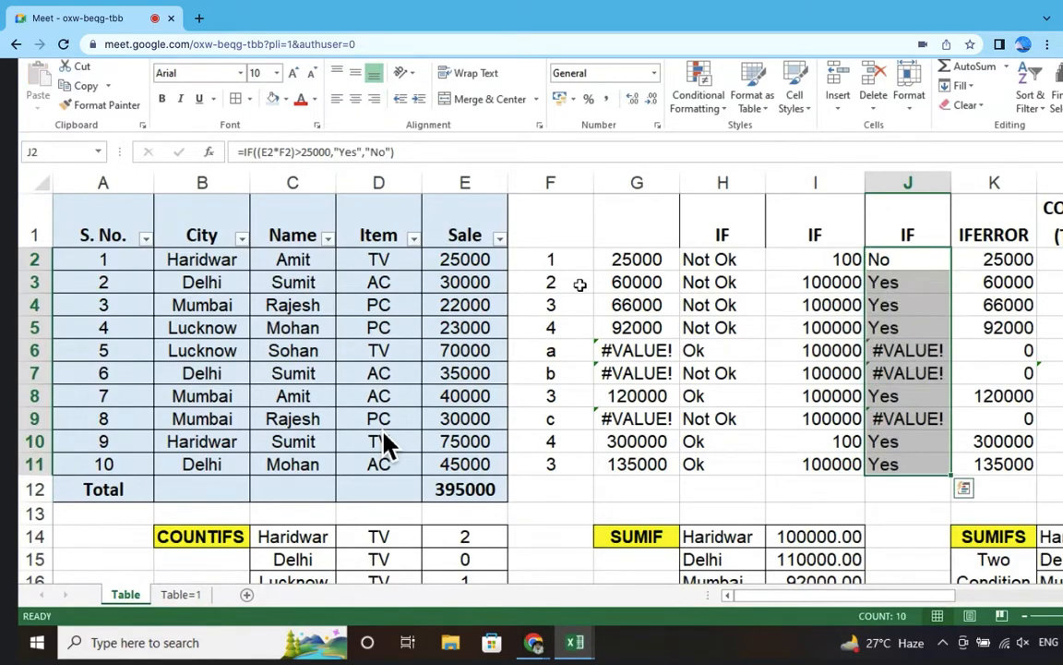
Step: Start a new IF formula in J2 with the logical test (E2*F2)>29000, enclosing the multiplication in its own parentheses
drag(482, 263, 489, 429)
drag(551, 261, 550, 459)
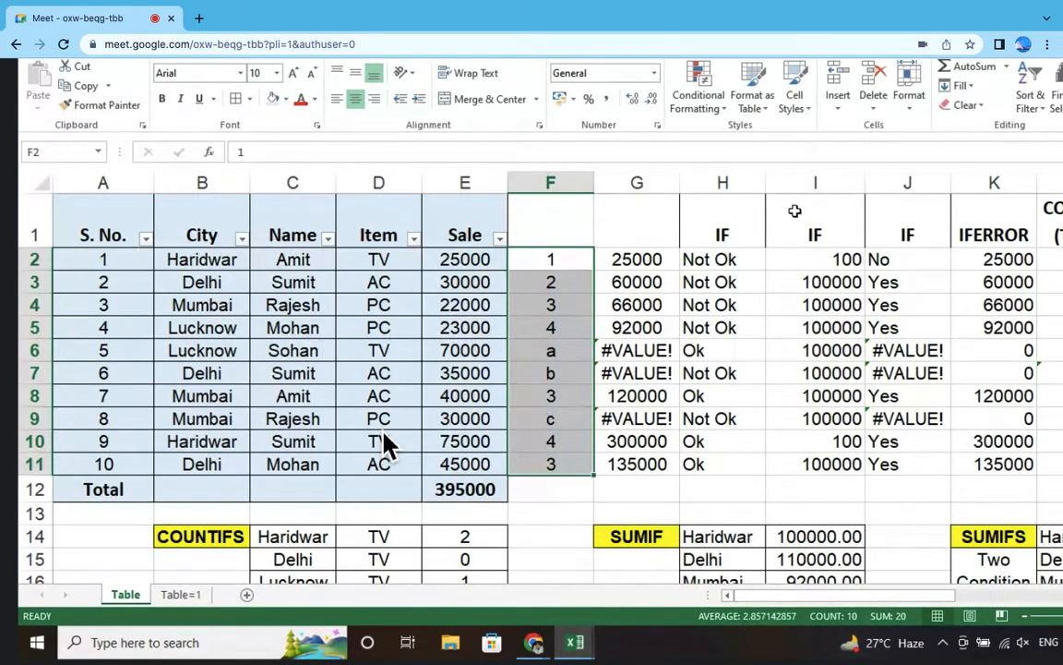
double_click(923, 267)
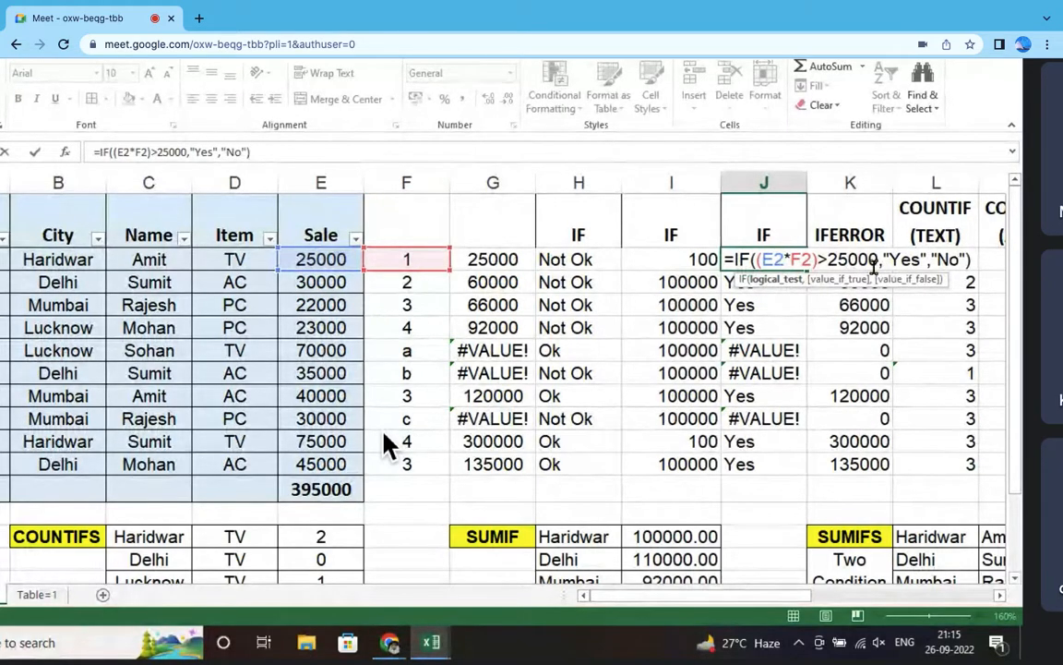
key(Escape)
text(+if)
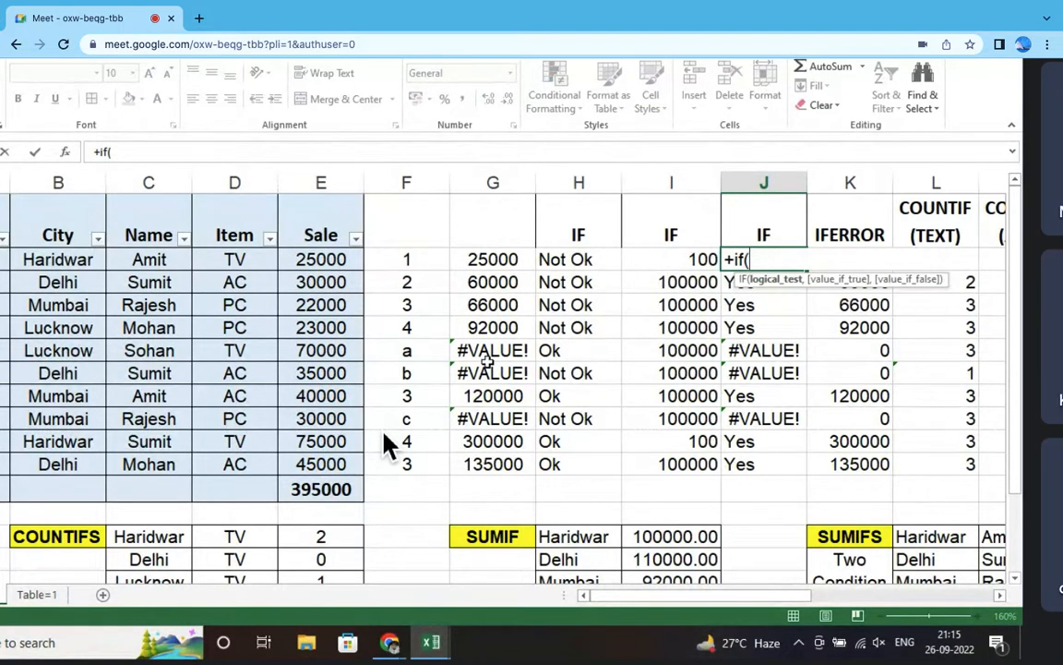
text(()
click(333, 259)
text(*)
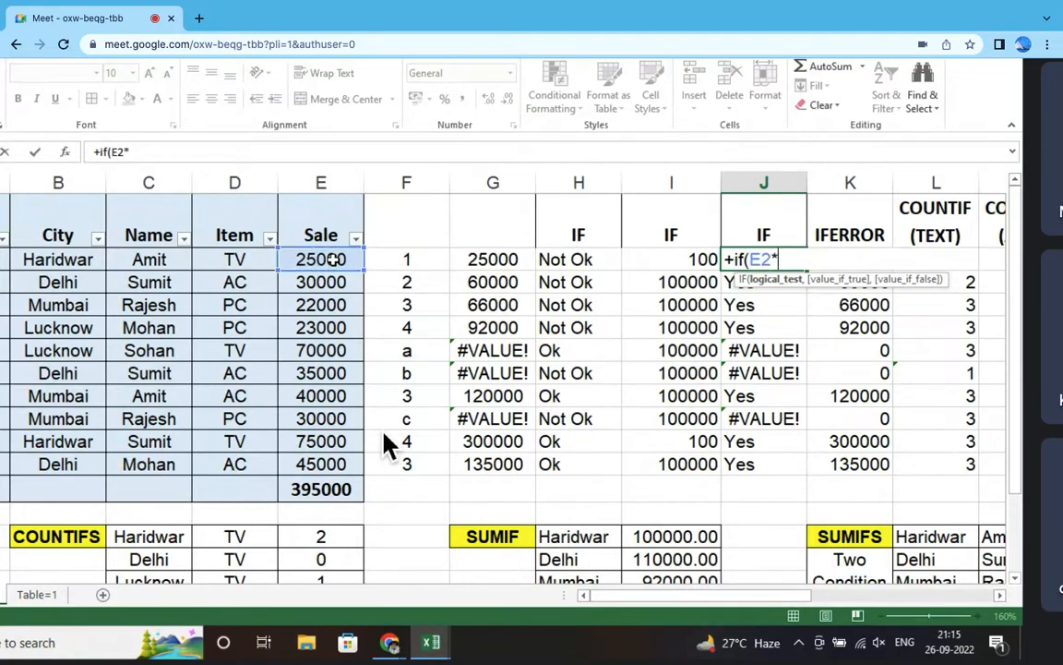
click(418, 265)
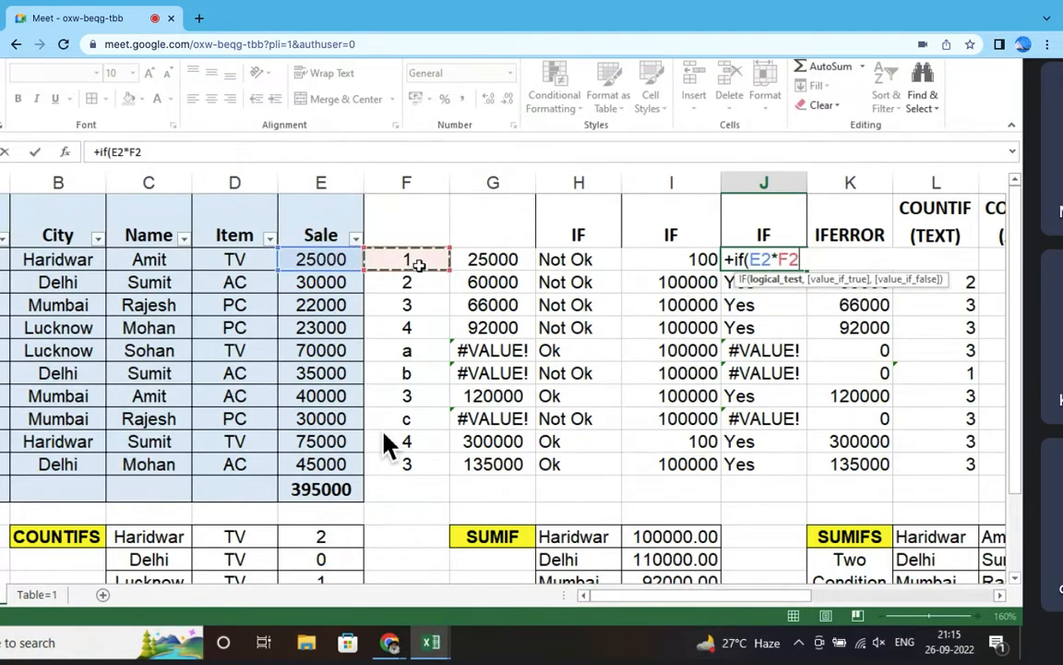
text())
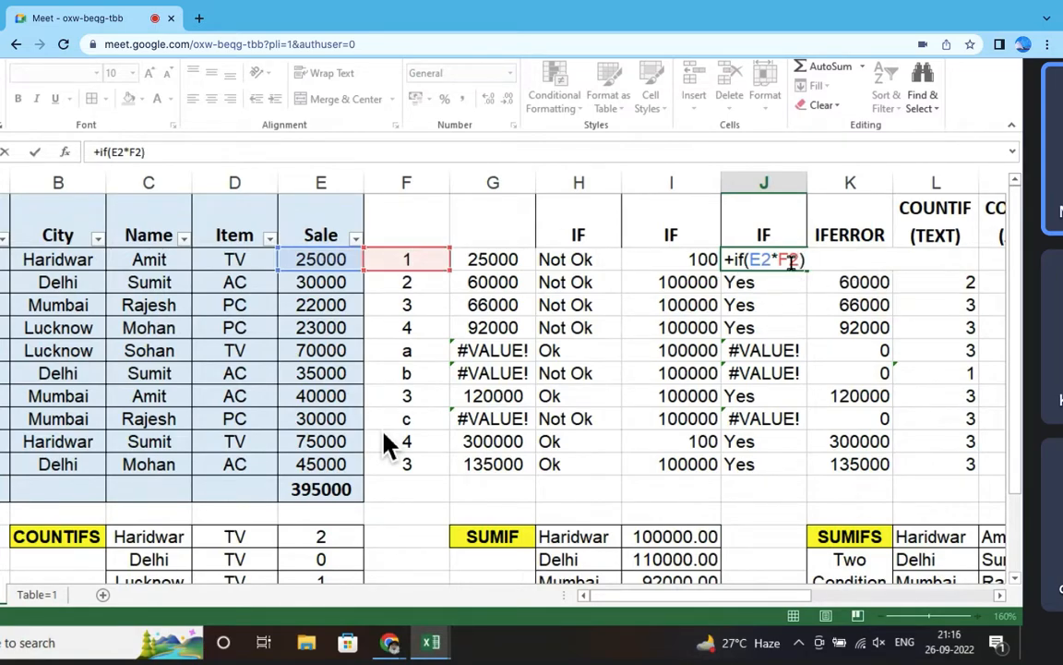
click(747, 256)
text(()
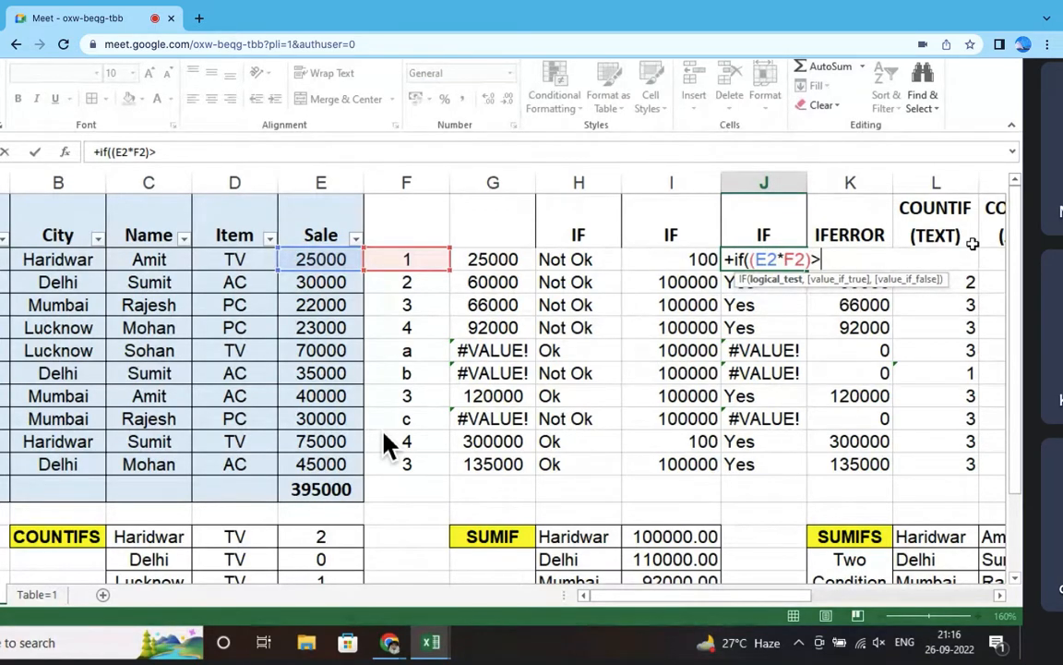
text(29000)
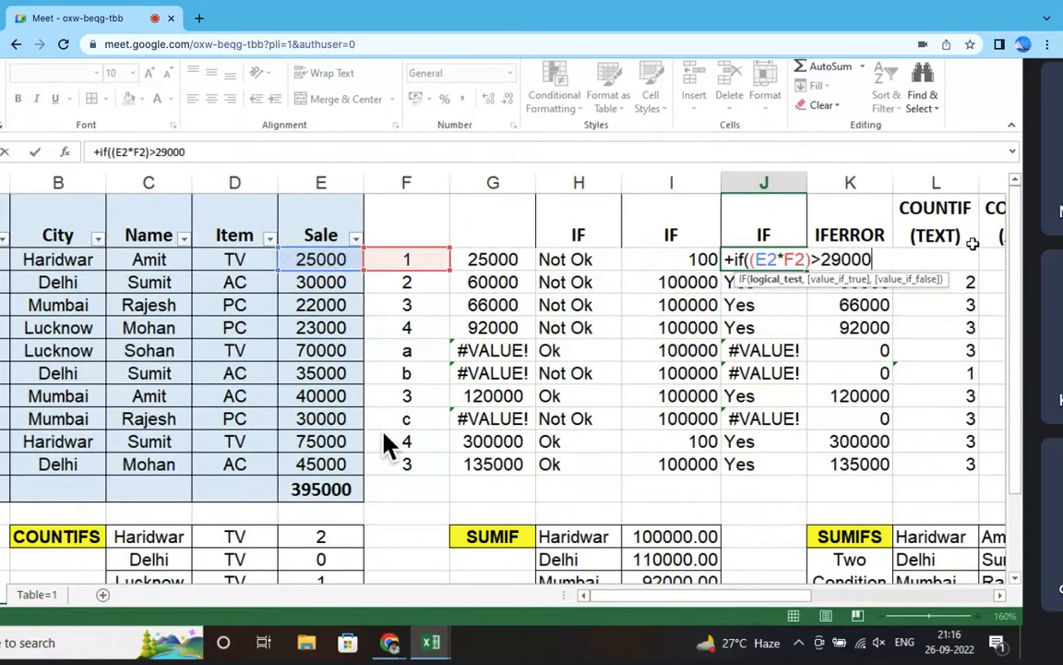
text(,)
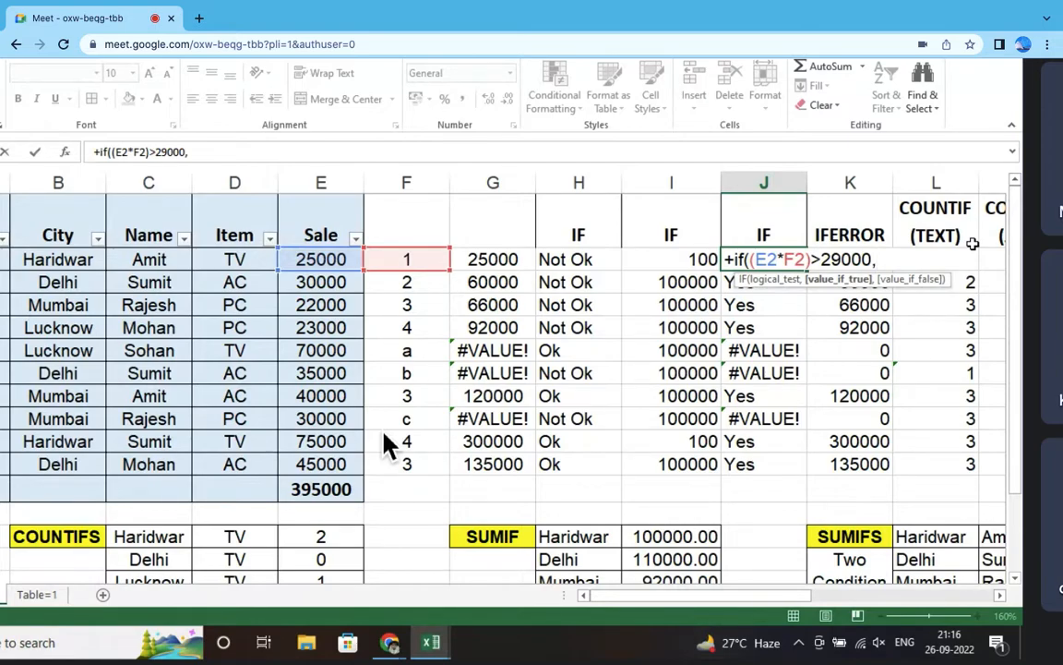
Step: Complete the J2 formula with "Pass" as the value if true and "Not Pass" as the value if false
text("Pass",)
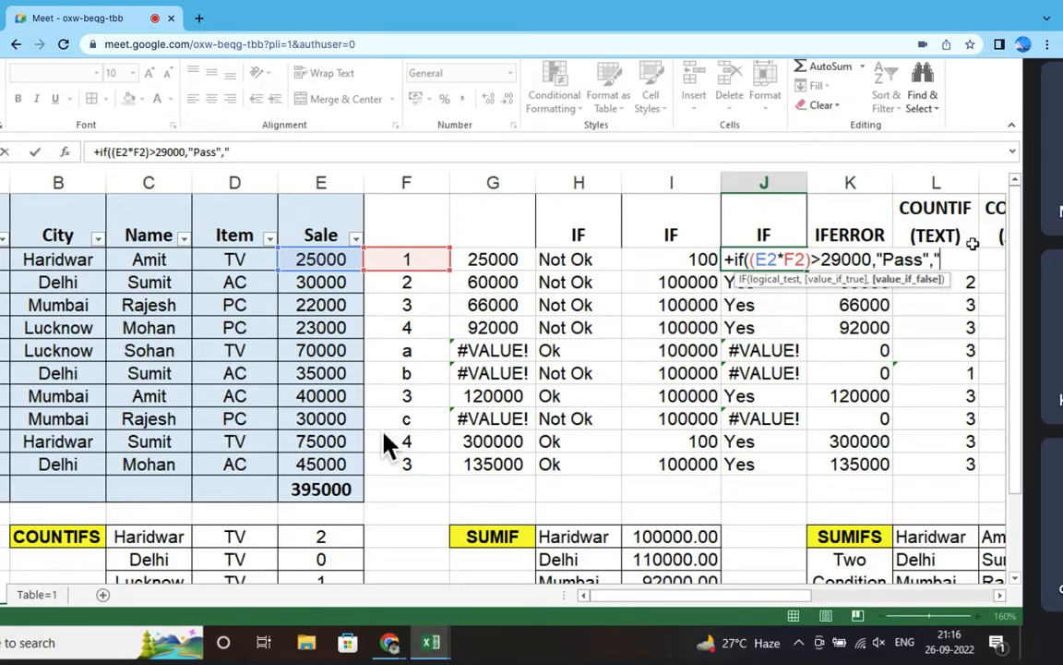
text("Not Pass)
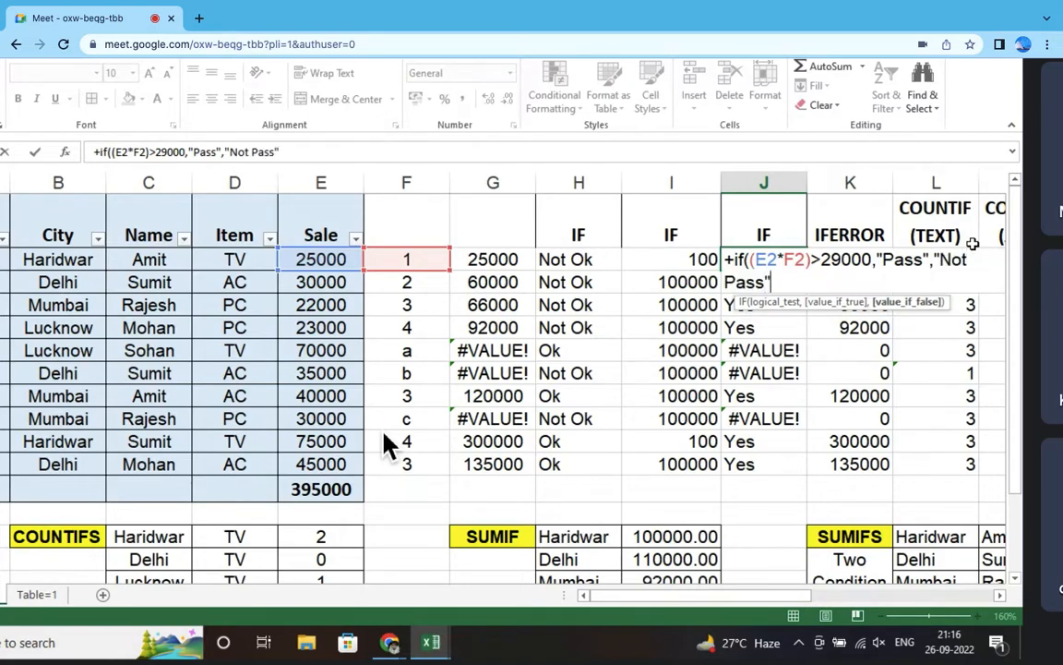
key(Return)
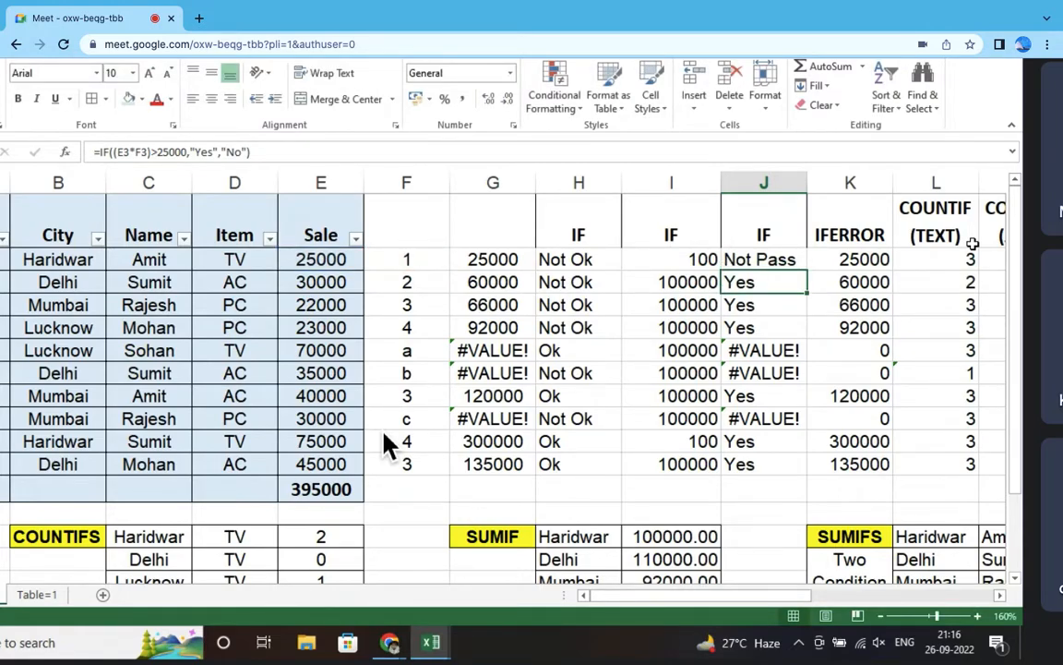
Step: Copy the "Pass"/"Not Pass" formula from J2 down through J11
key(Up)
key(ctrl+c)
key(shift+Down)
key(shift+Down)
key(shift+Down)
key(shift+Down)
key(shift+Down)
key(shift+Down)
key(shift+Down)
key(shift+Down)
key(shift+Down)
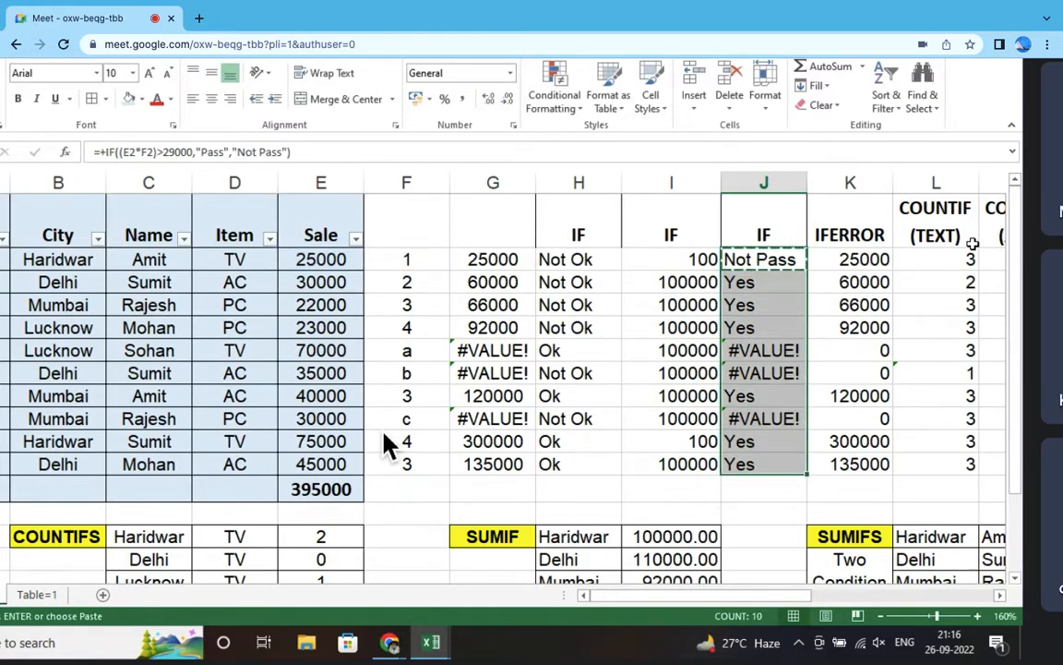
key(Return)
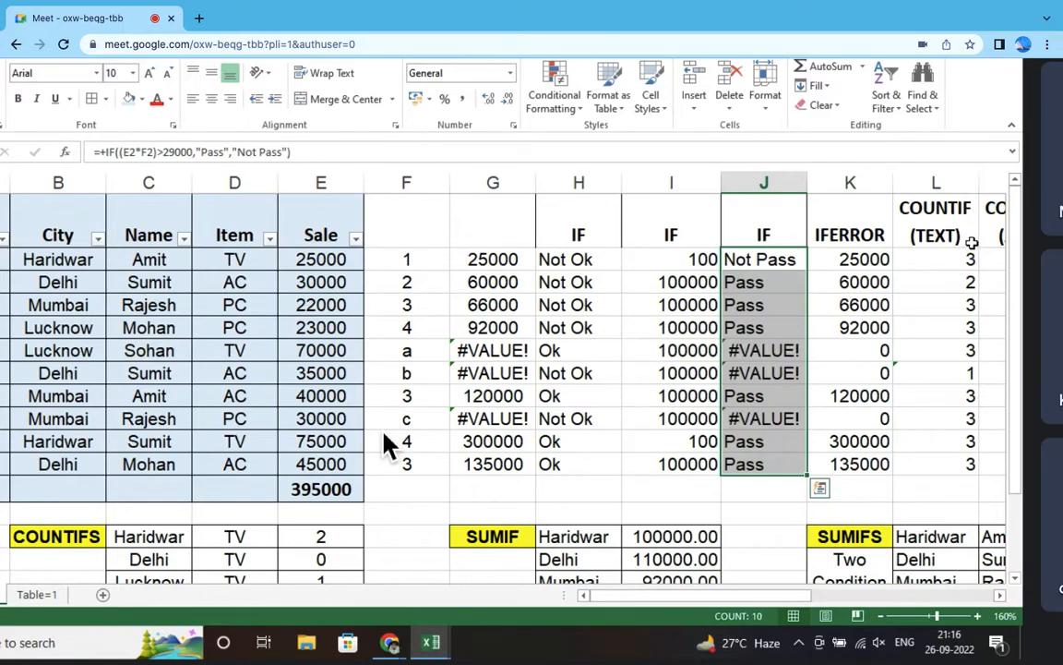
Step: Examine the J2 IF formula, its inputs in E2 and F2, and the IFERROR formula in K2
click(792, 262)
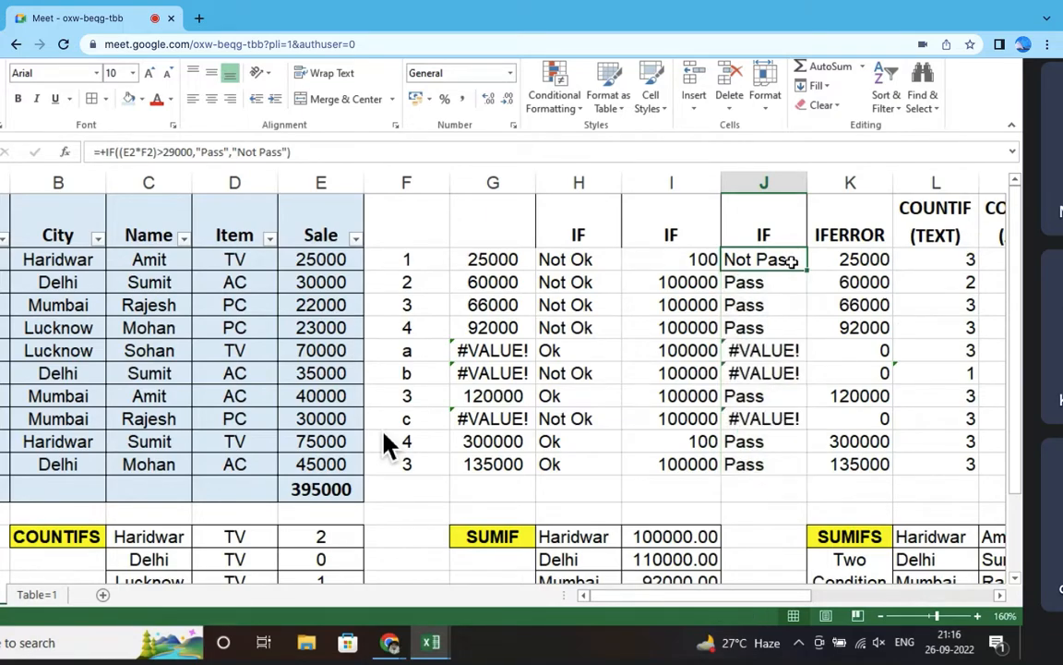
click(347, 261)
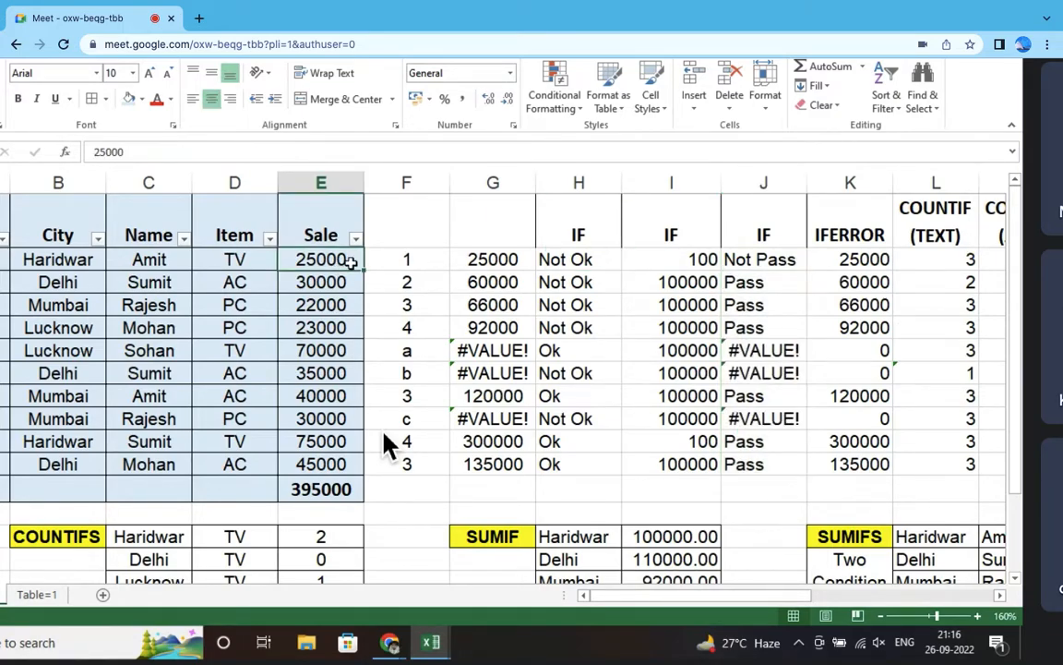
click(413, 262)
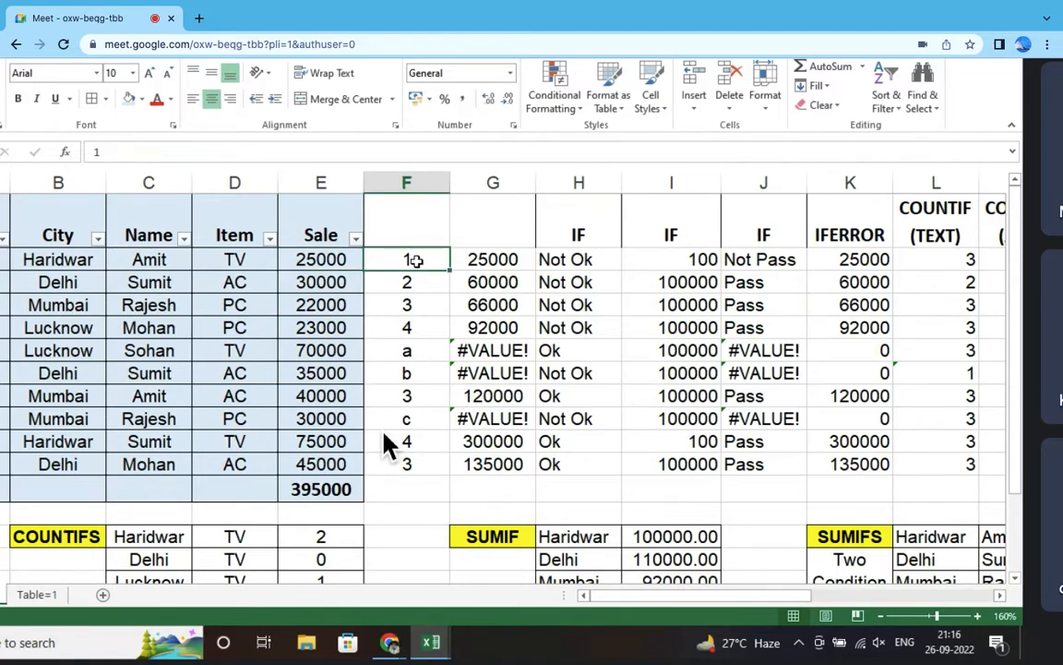
click(858, 259)
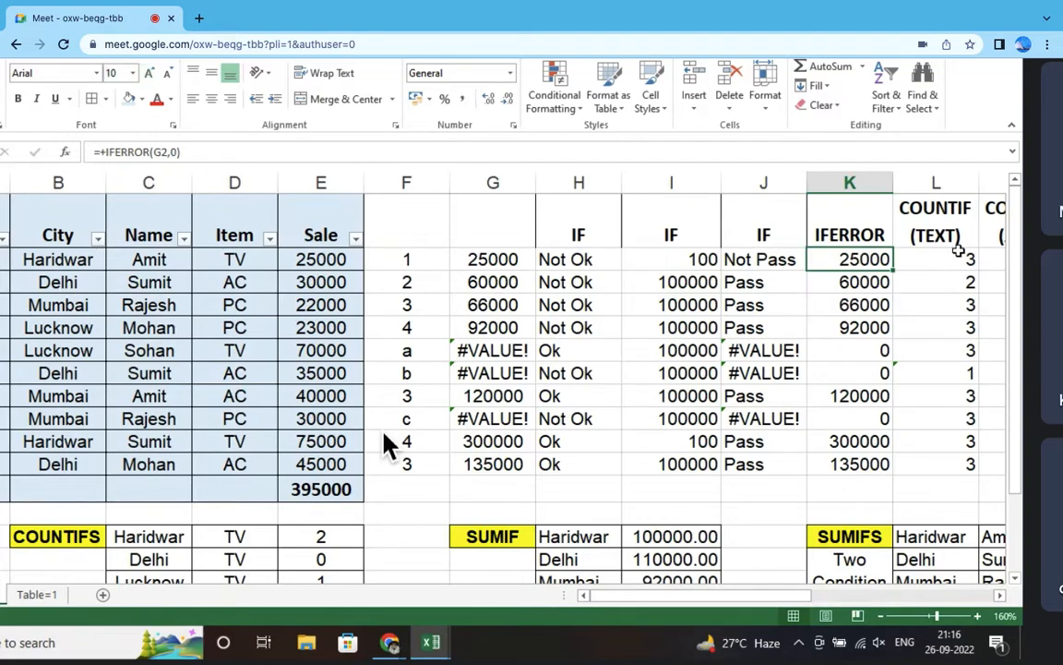
click(743, 260)
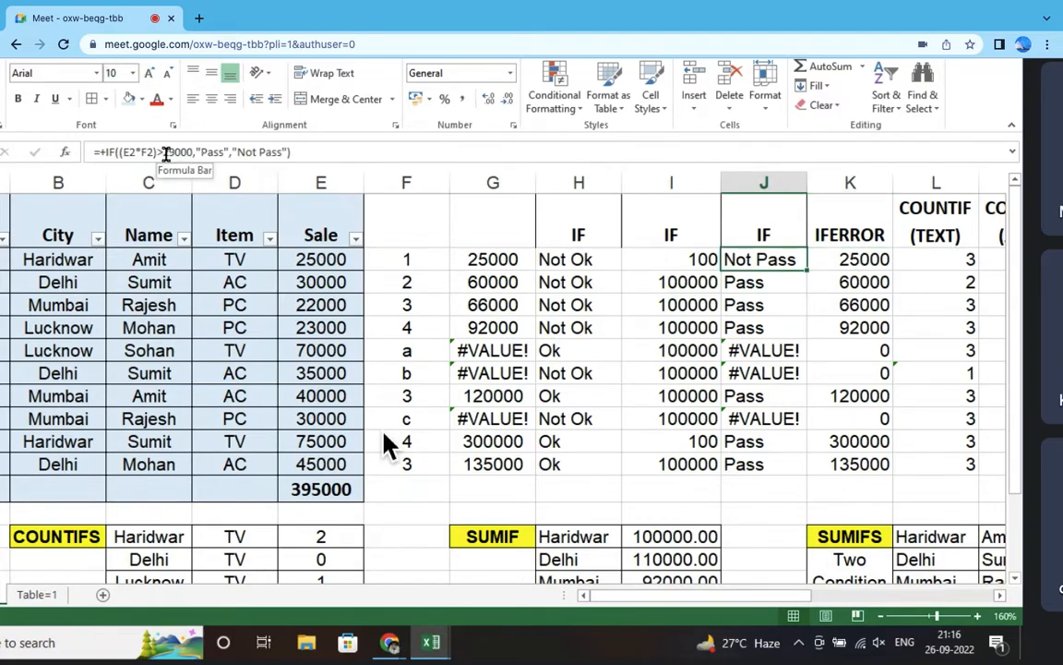
key(F2)
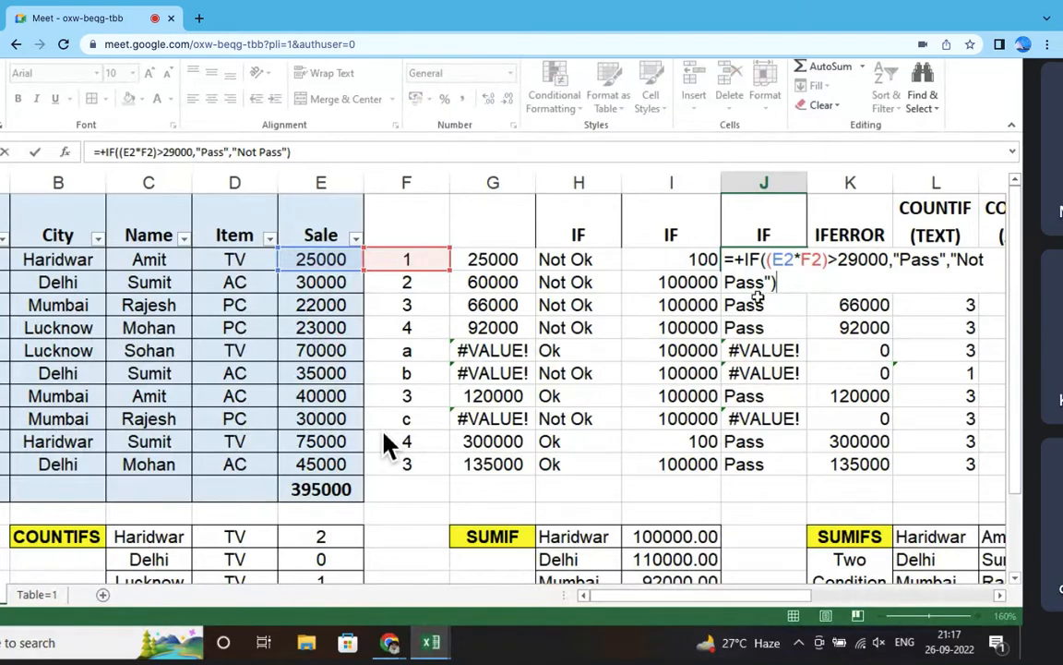
key(ctrl+Return)
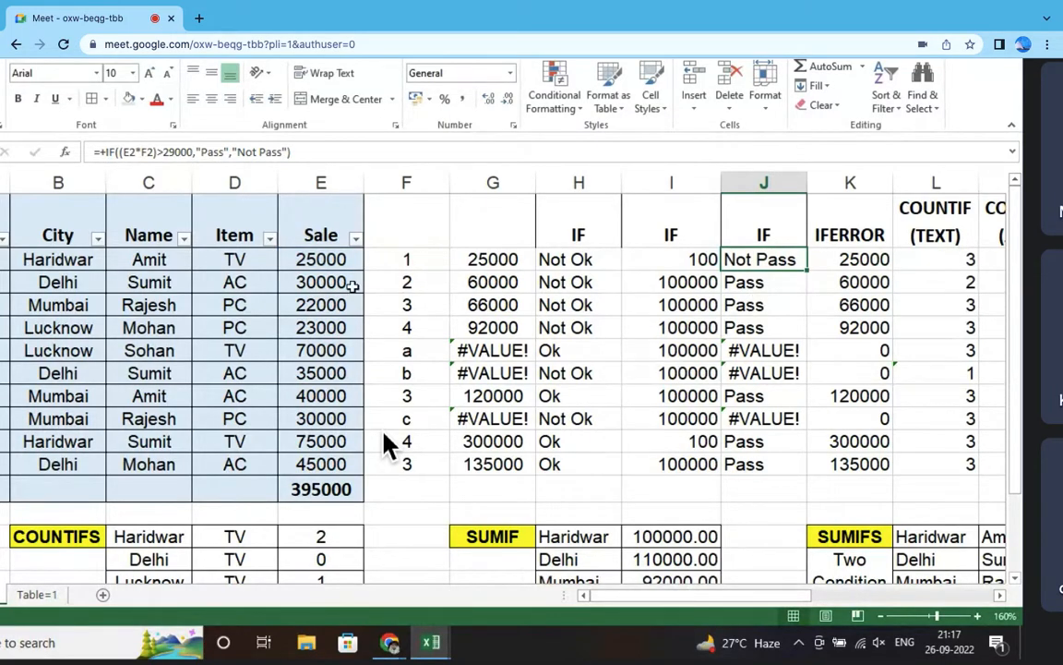
click(334, 261)
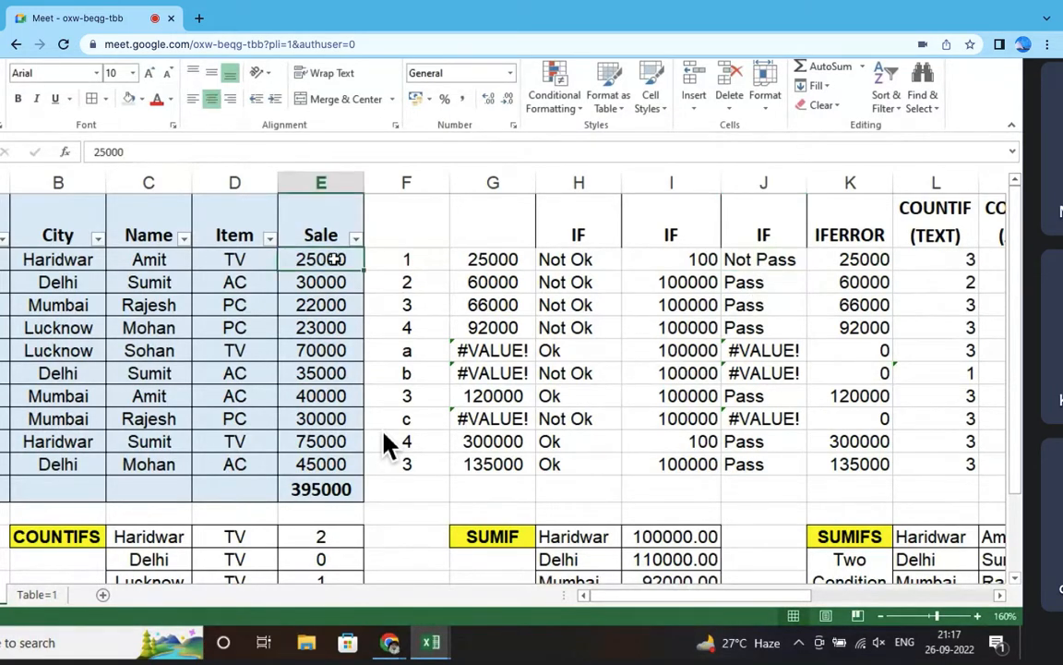
click(381, 257)
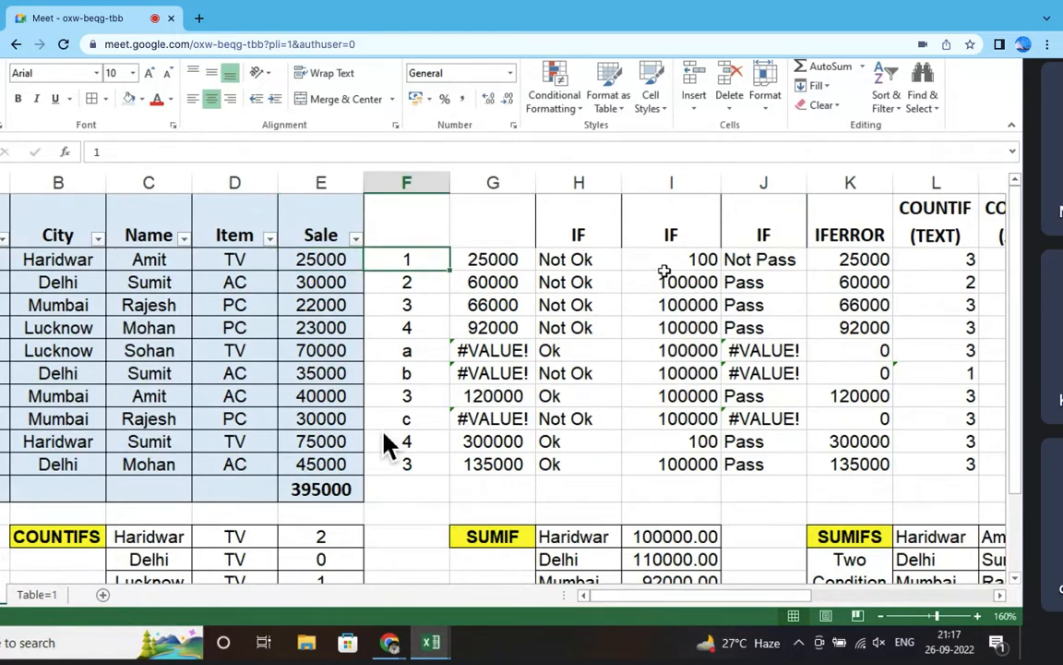
click(867, 259)
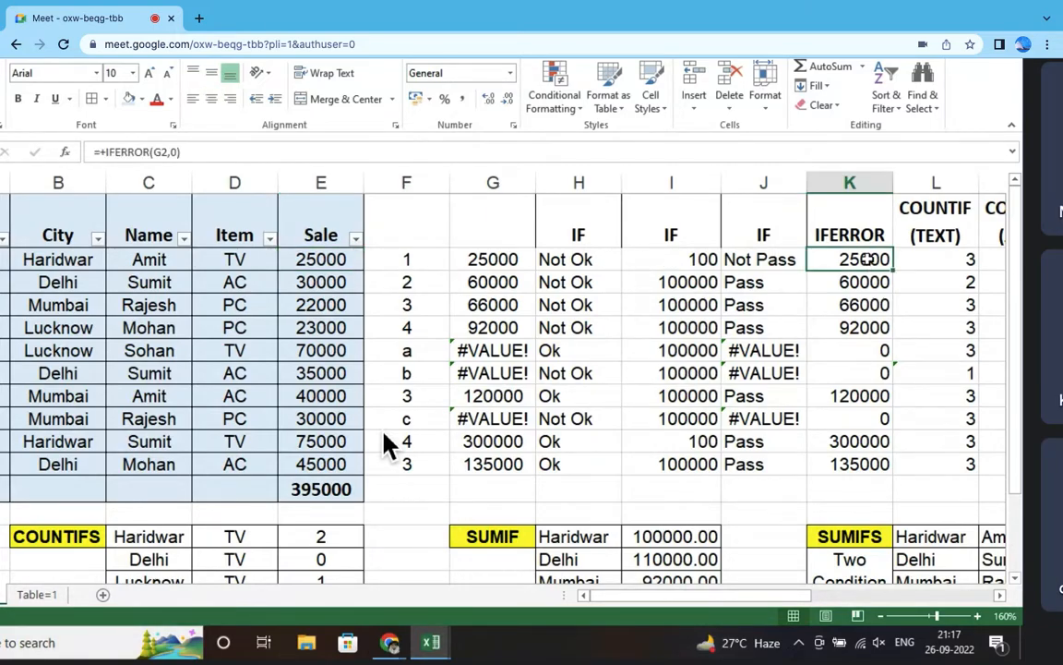
Step: Examine the copied "Pass"/"Not Pass" IF results down column J against the sale amounts in column E
click(769, 266)
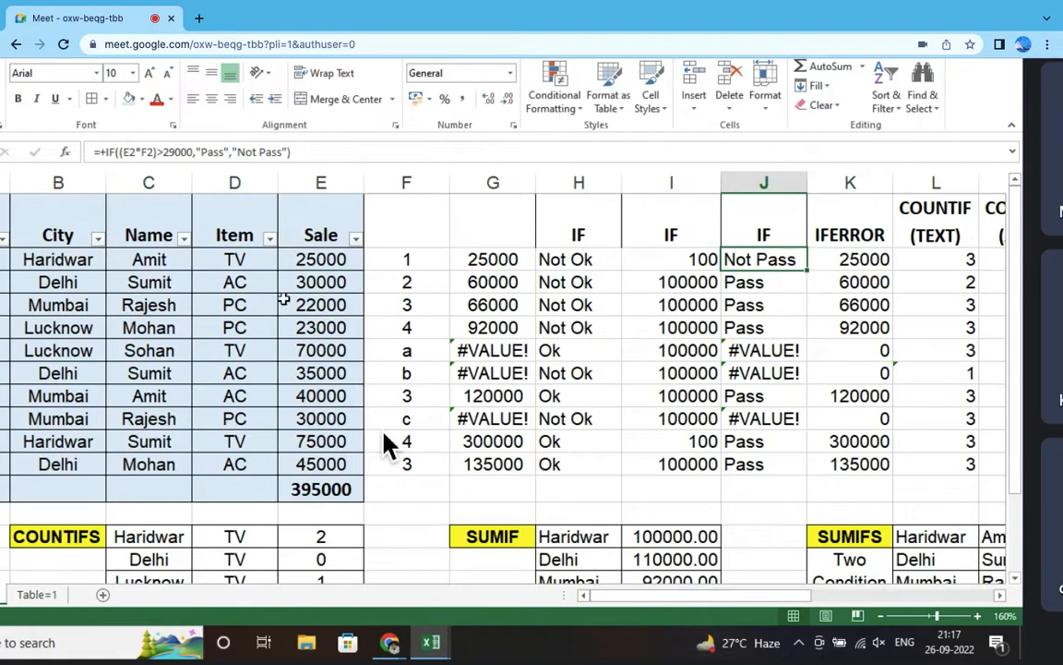
click(329, 286)
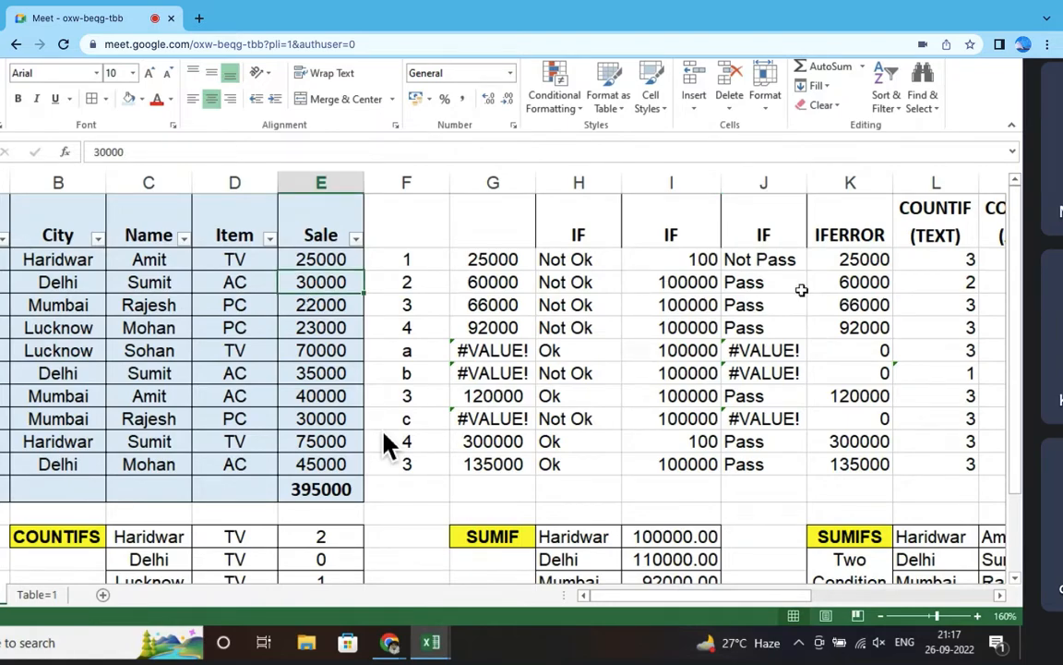
click(711, 277)
click(703, 304)
click(776, 328)
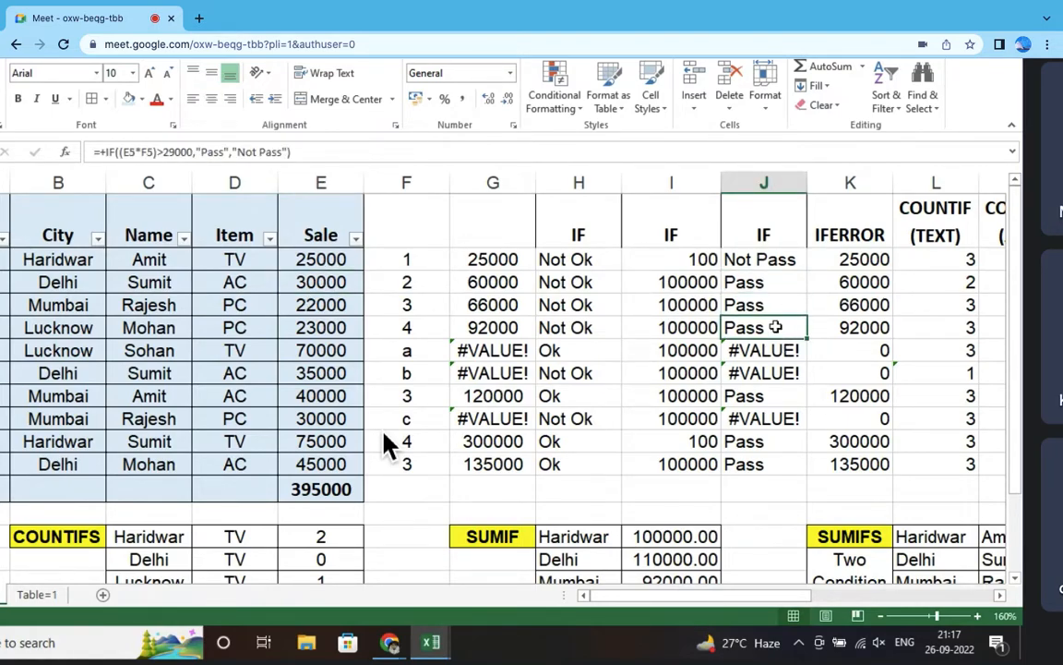
click(772, 377)
click(771, 390)
drag(771, 445, 772, 468)
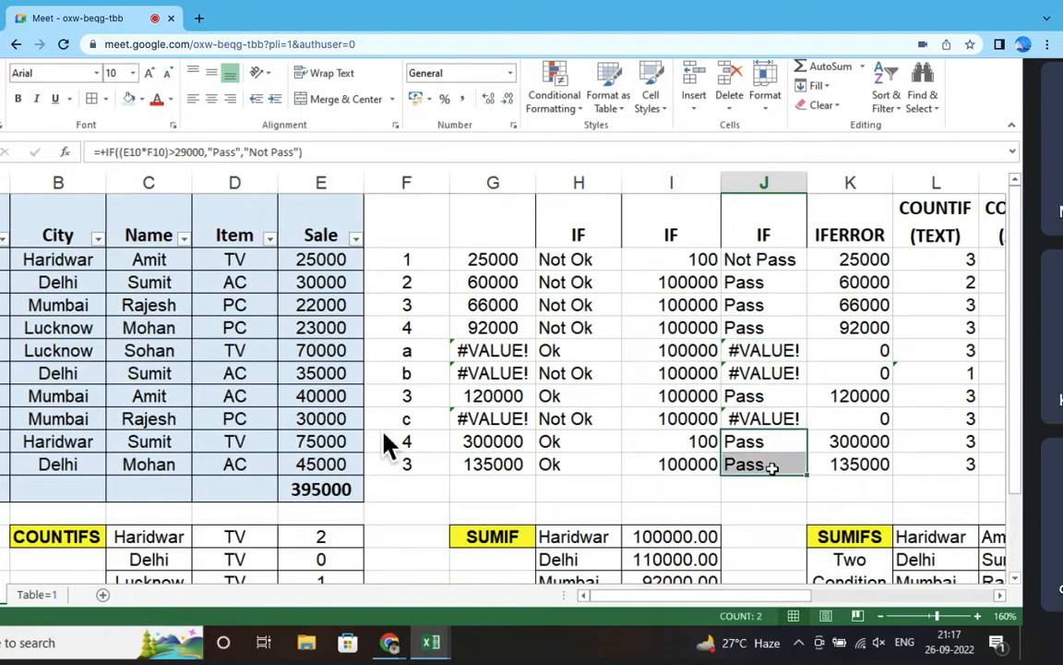
key(Up)
key(Up)
key(Up)
key(Up)
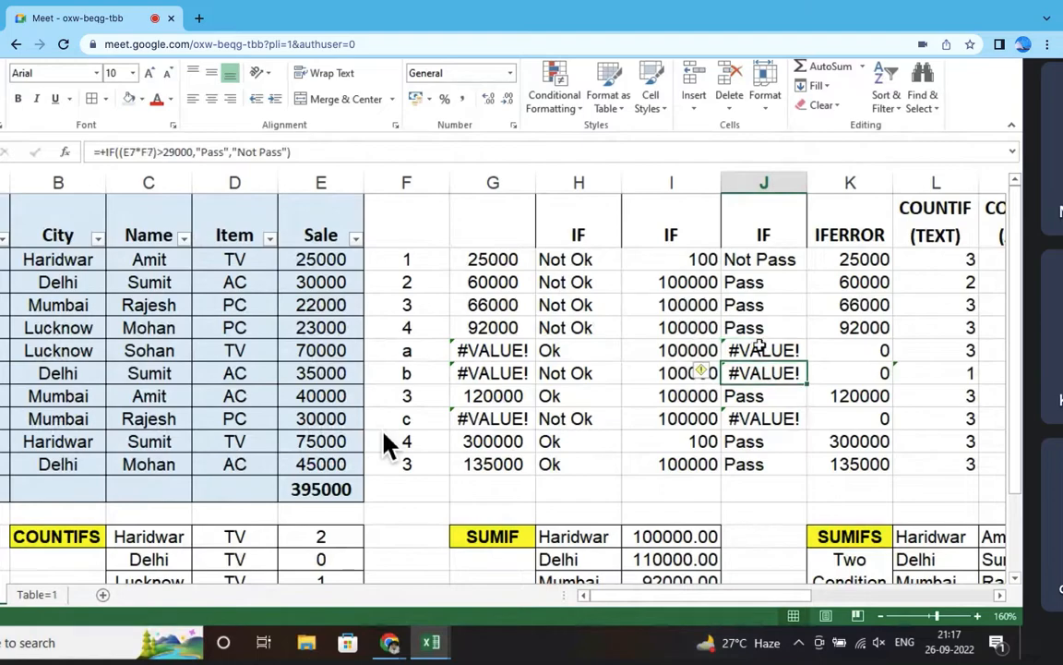
Step: Color the letter entries a, b and c in column F (F6, F7 and F9) red
click(414, 183)
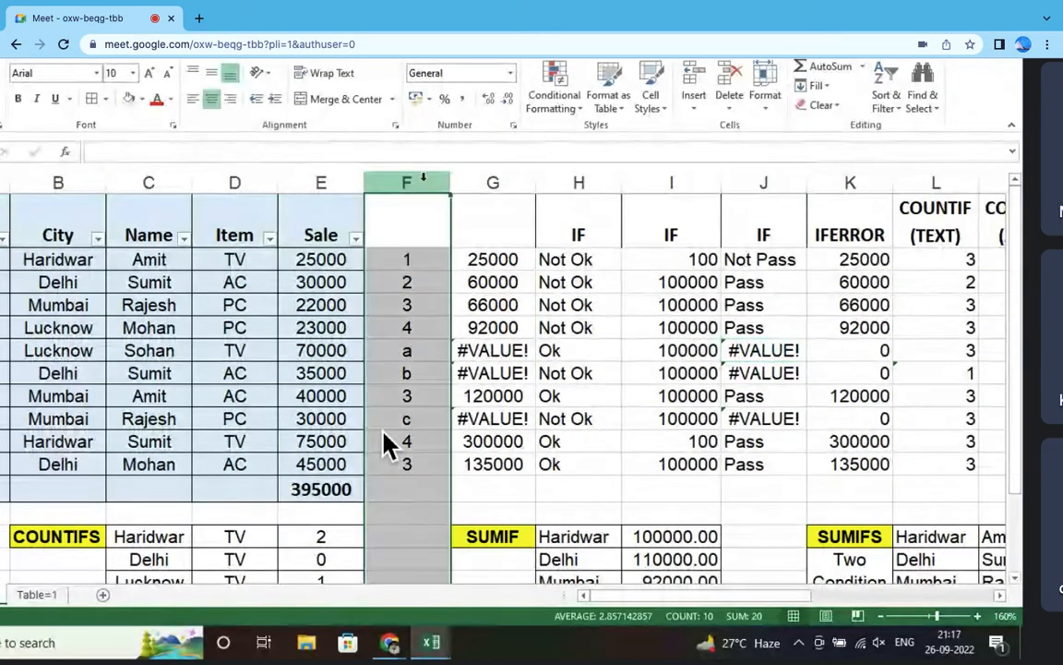
drag(417, 349, 411, 373)
ctrl+click(421, 420)
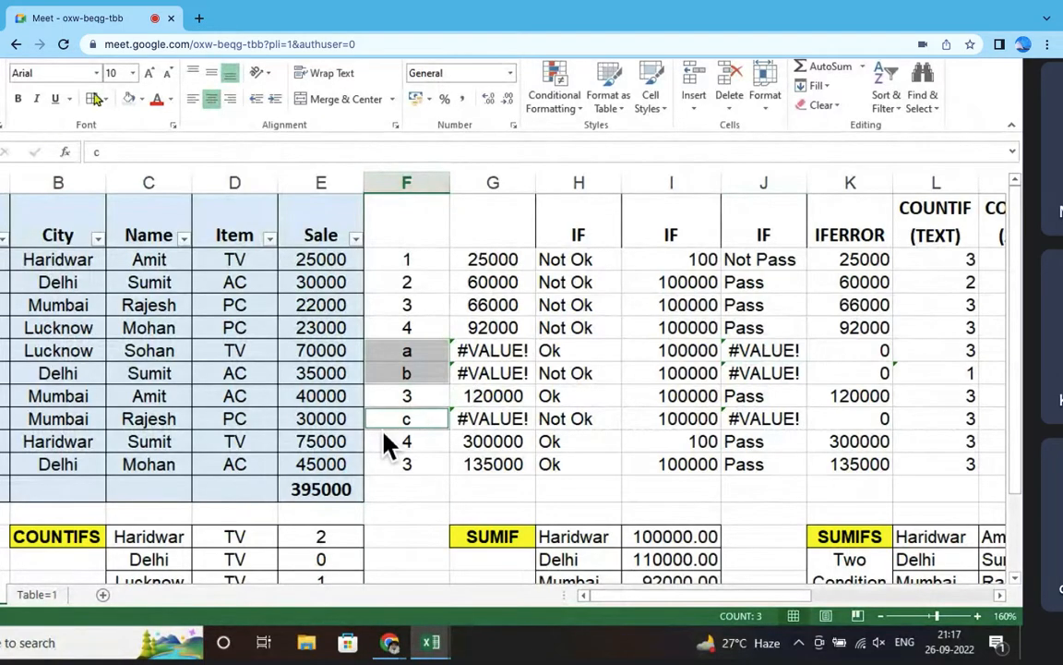
click(158, 103)
click(498, 391)
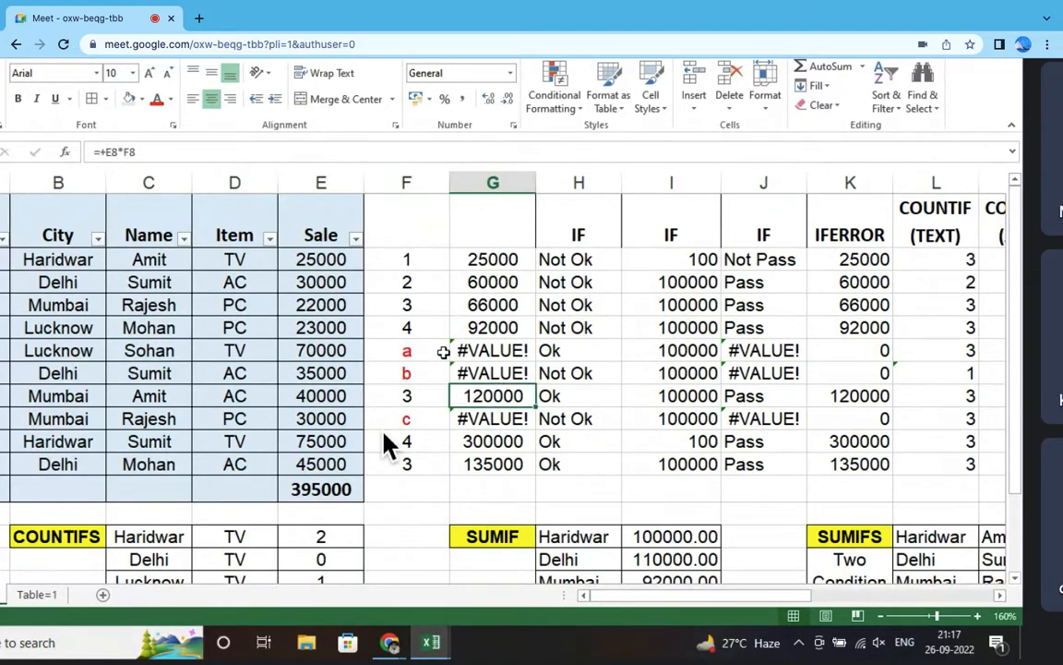
Step: Try 25 in F6 and 254 in F7 in place of the letters, and undo both entries
click(406, 350)
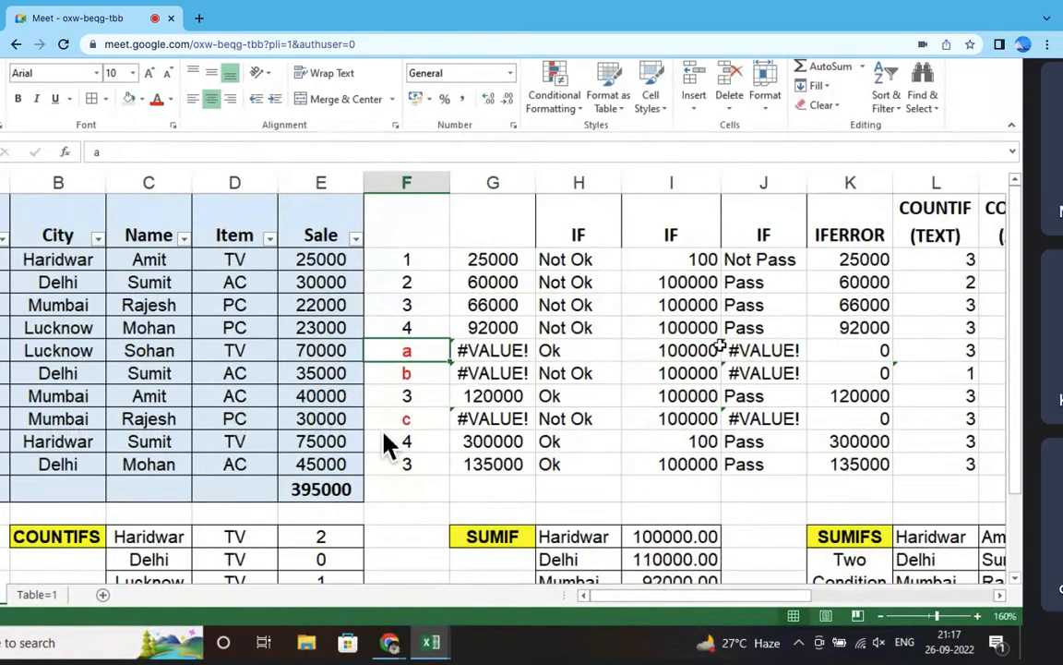
text(25)
key(Return)
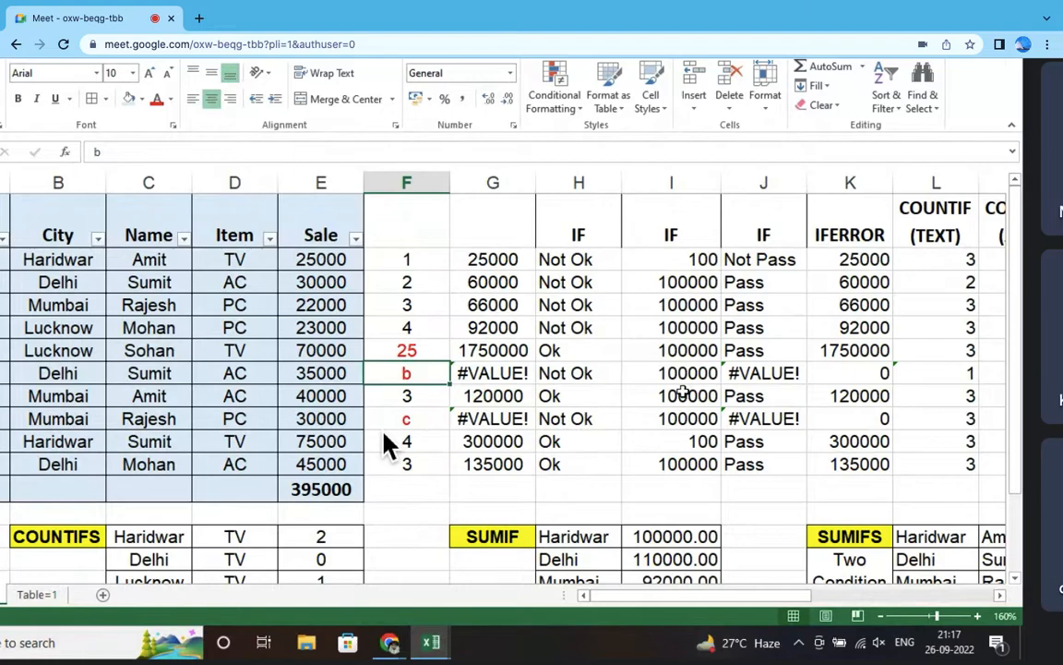
text(254)
key(Return)
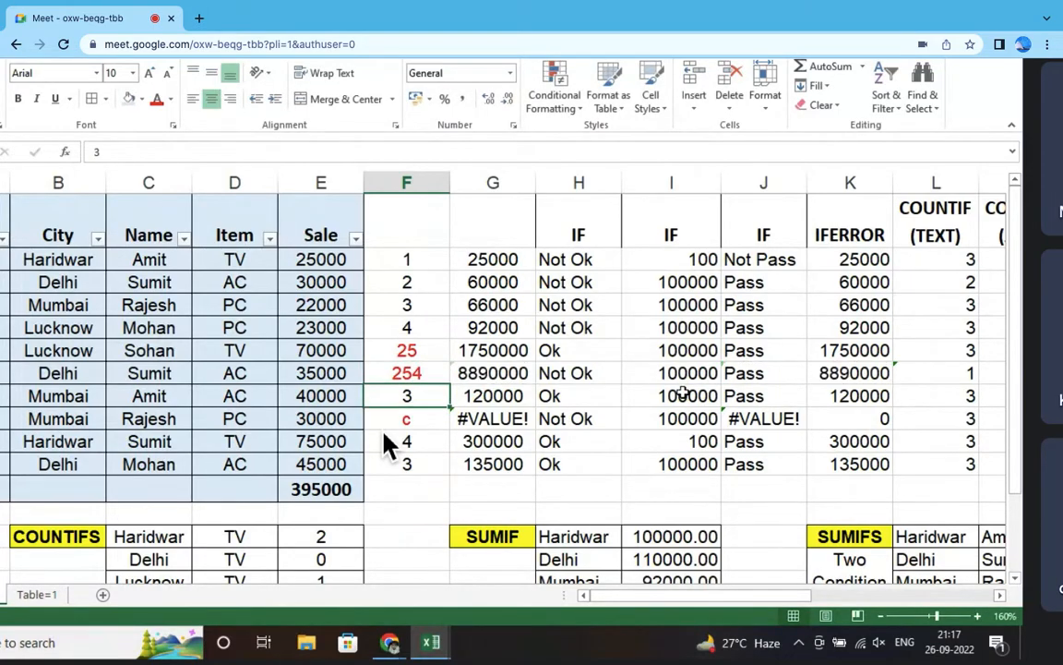
key(ctrl+z)
key(ctrl+z)
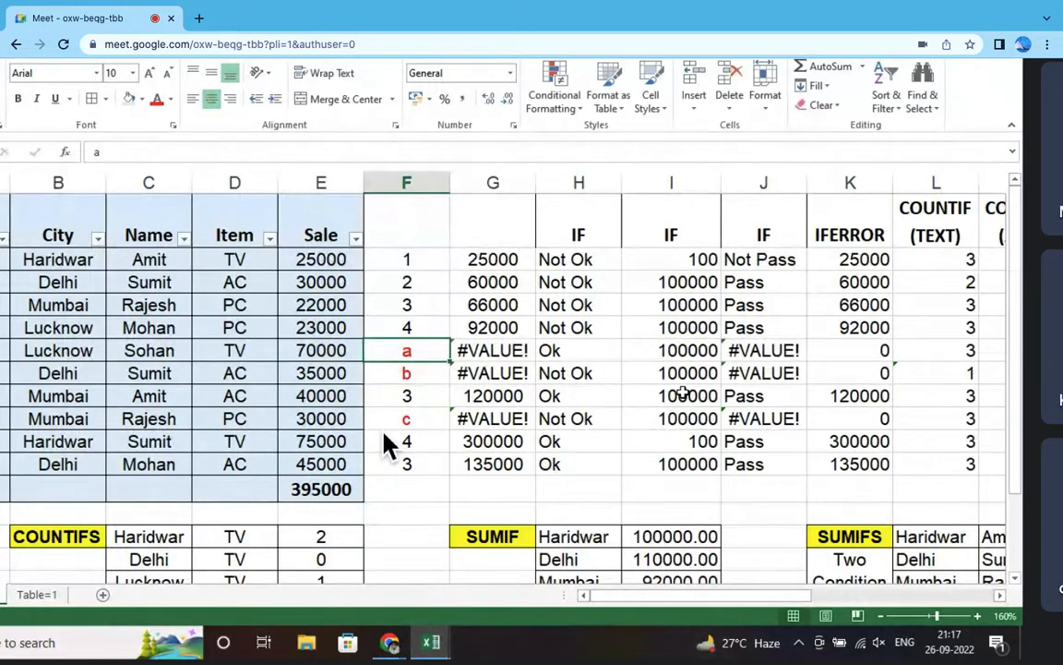
Step: Examine the IF formulas in J2:J11, including the #VALUE! rows, and inspect the arguments and cell references in J2
drag(743, 261, 769, 463)
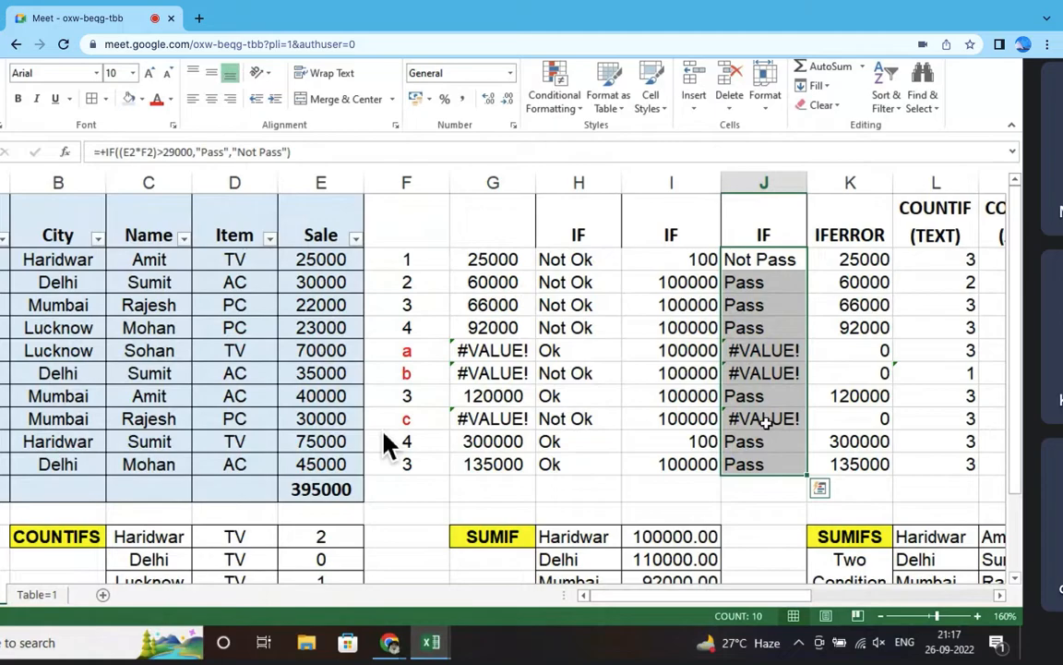
click(768, 371)
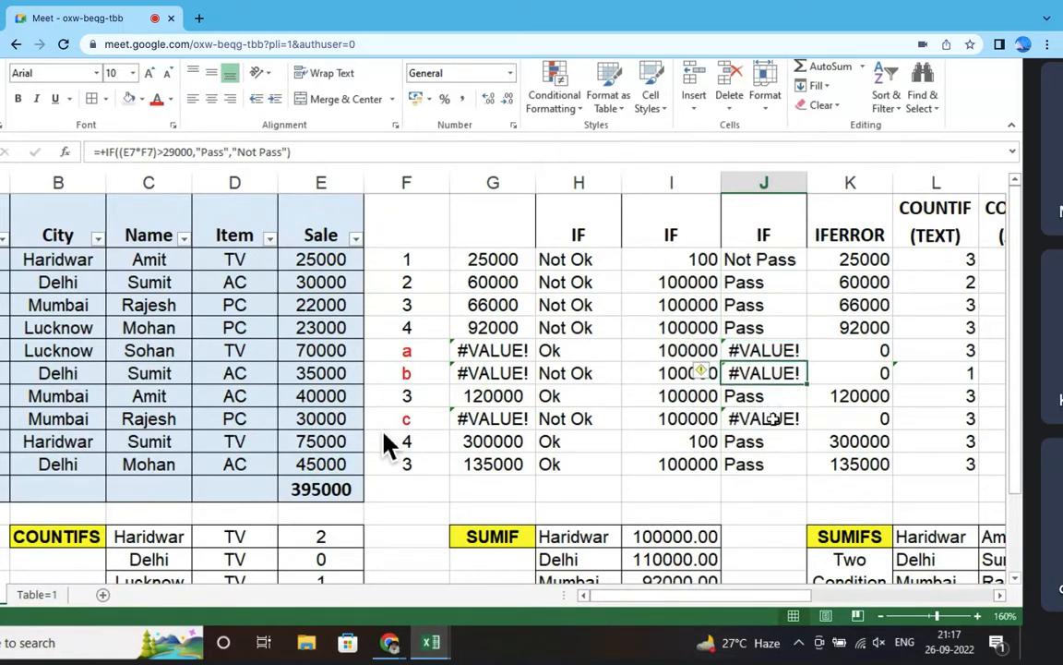
click(762, 419)
click(755, 330)
key(Down)
key(Down)
key(Down)
key(Down)
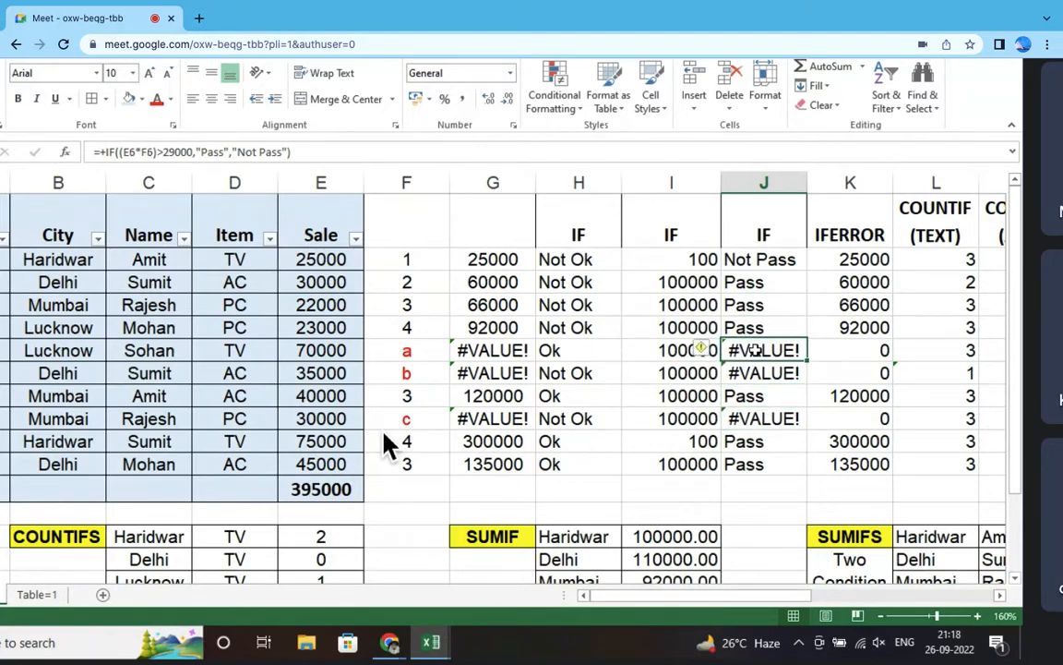
click(764, 258)
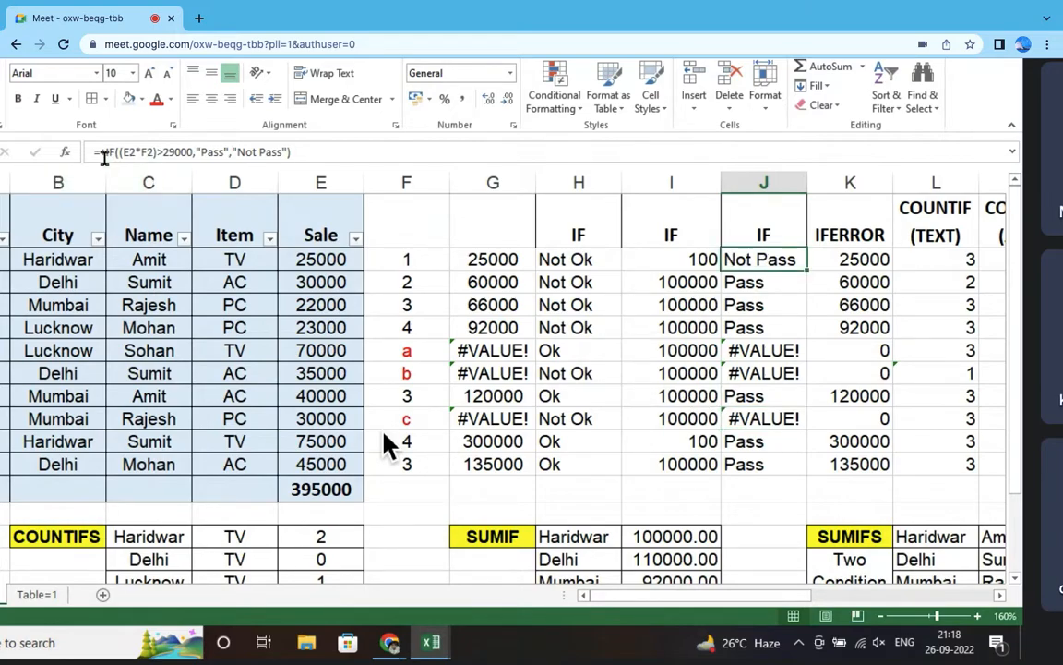
double_click(762, 261)
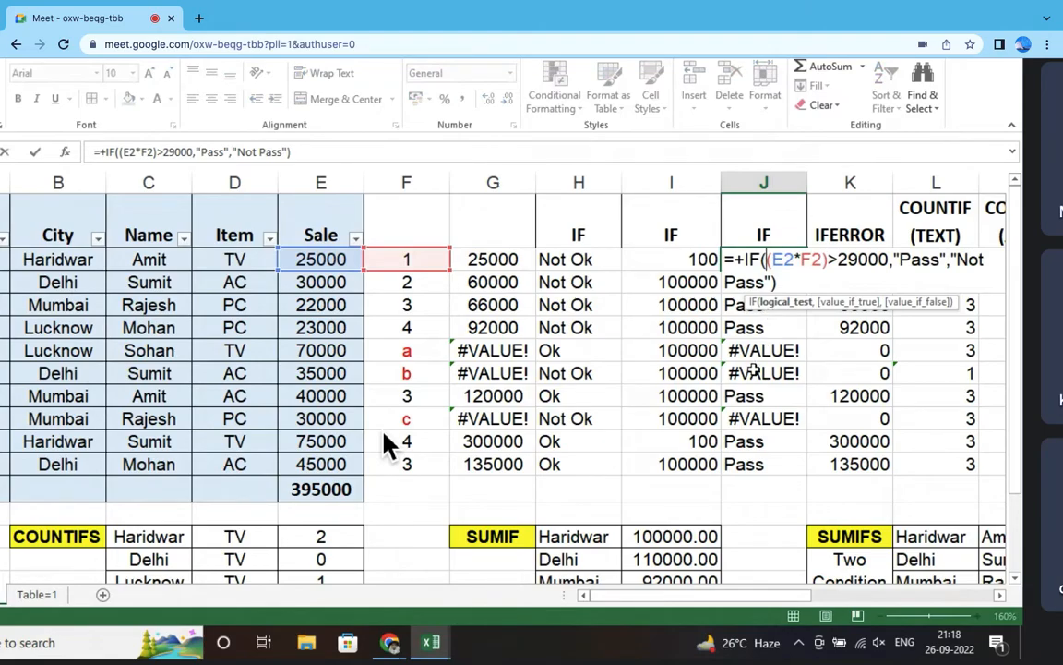
key(Escape)
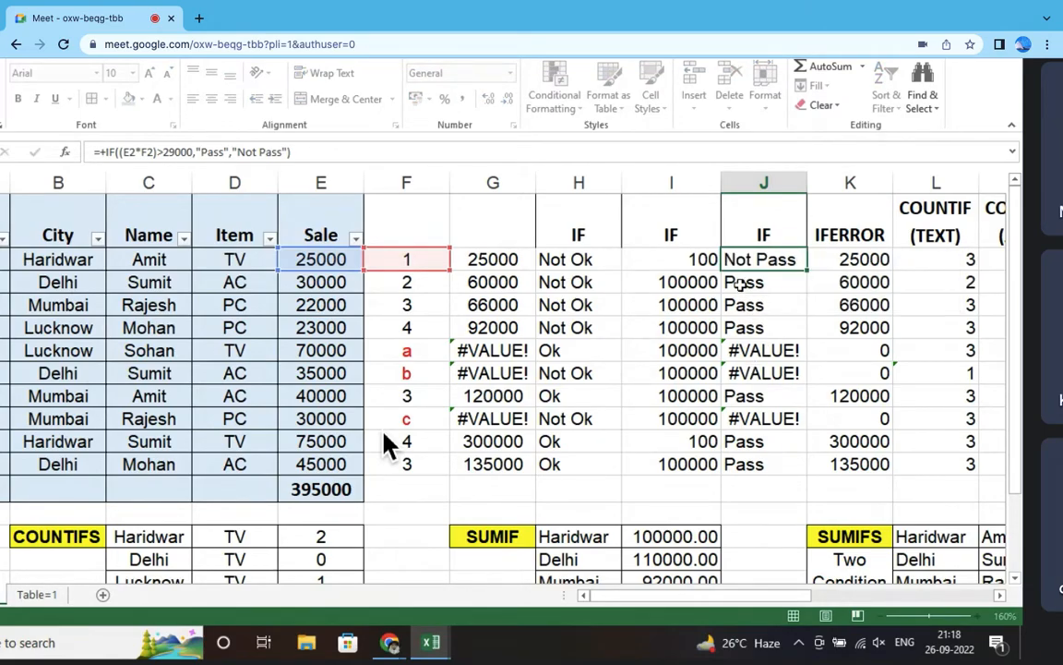
scroll(383, 432, down, 5)
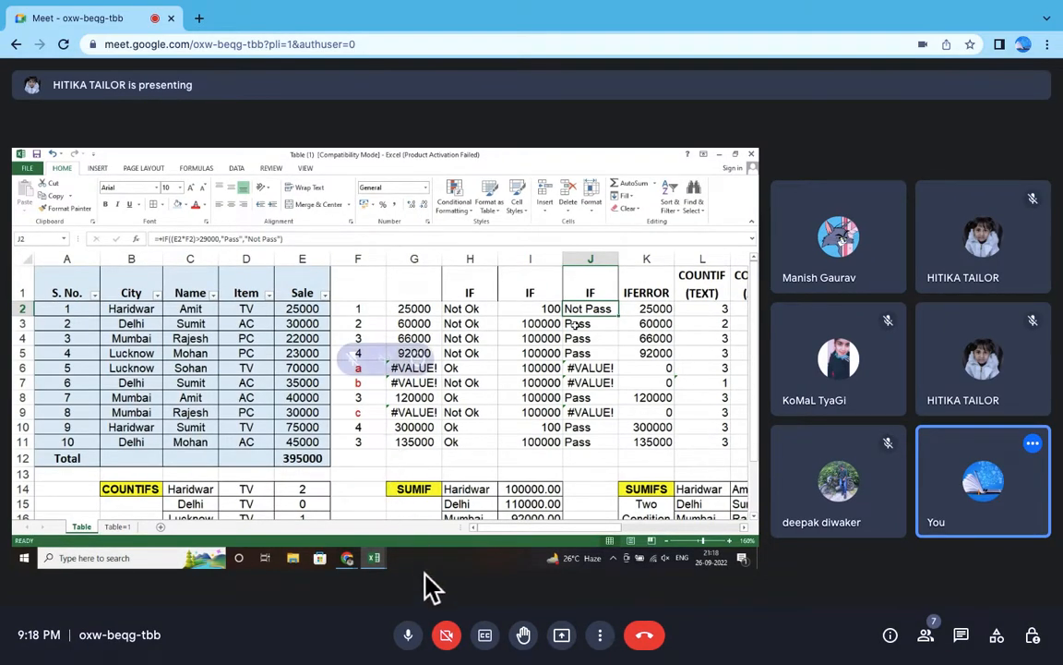
click(450, 635)
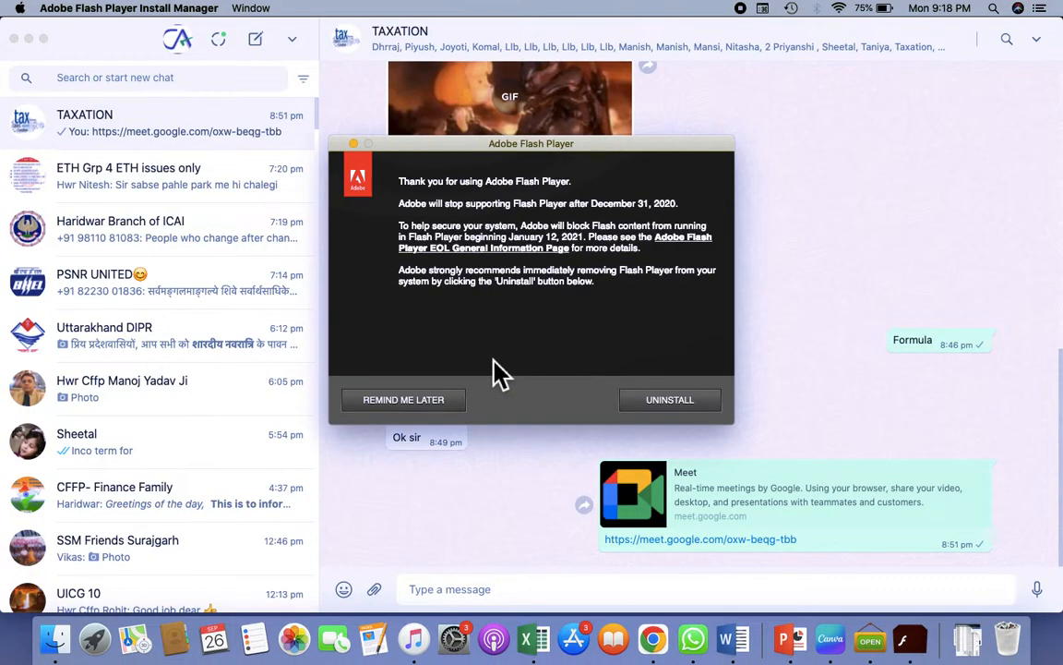
key(ctrl+Right)
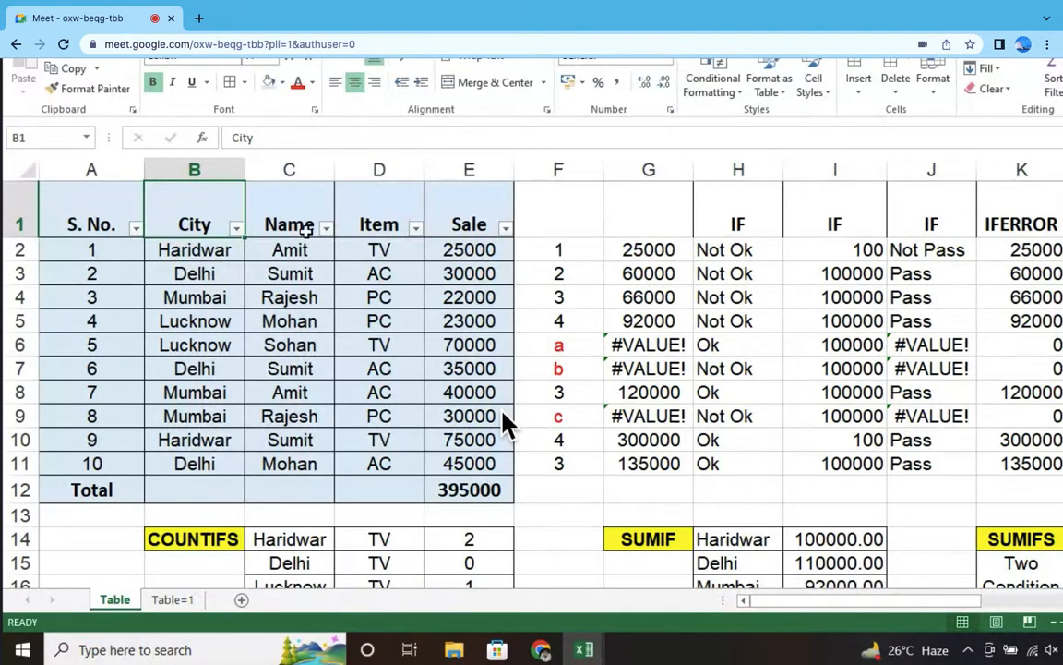
Step: Examine the City, Name and Item entries in the rows of the sales table
click(304, 247)
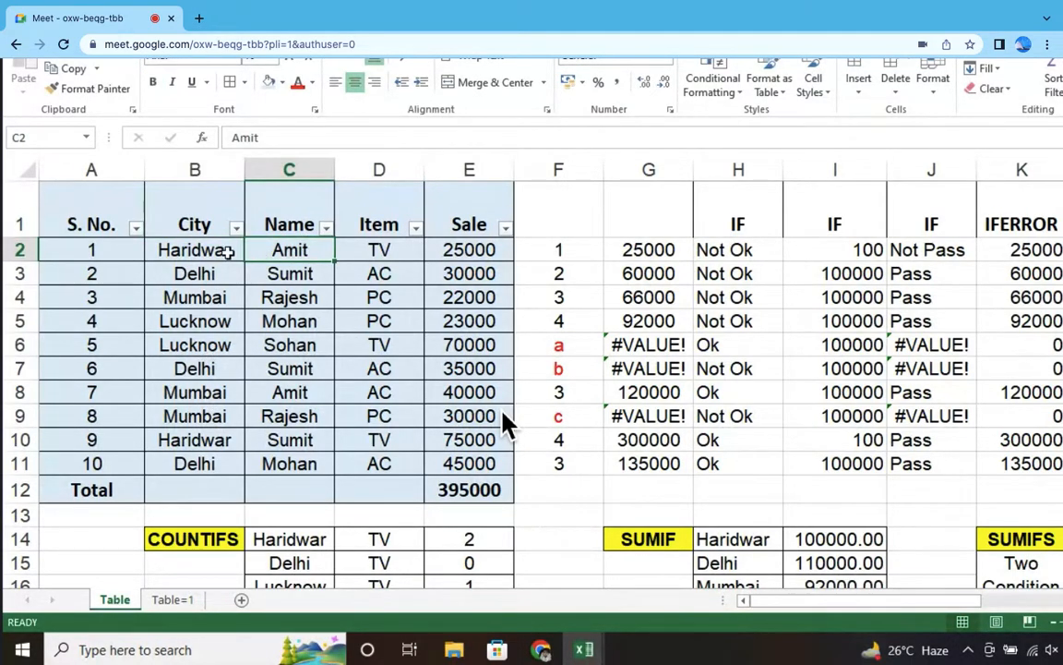
click(285, 273)
click(180, 269)
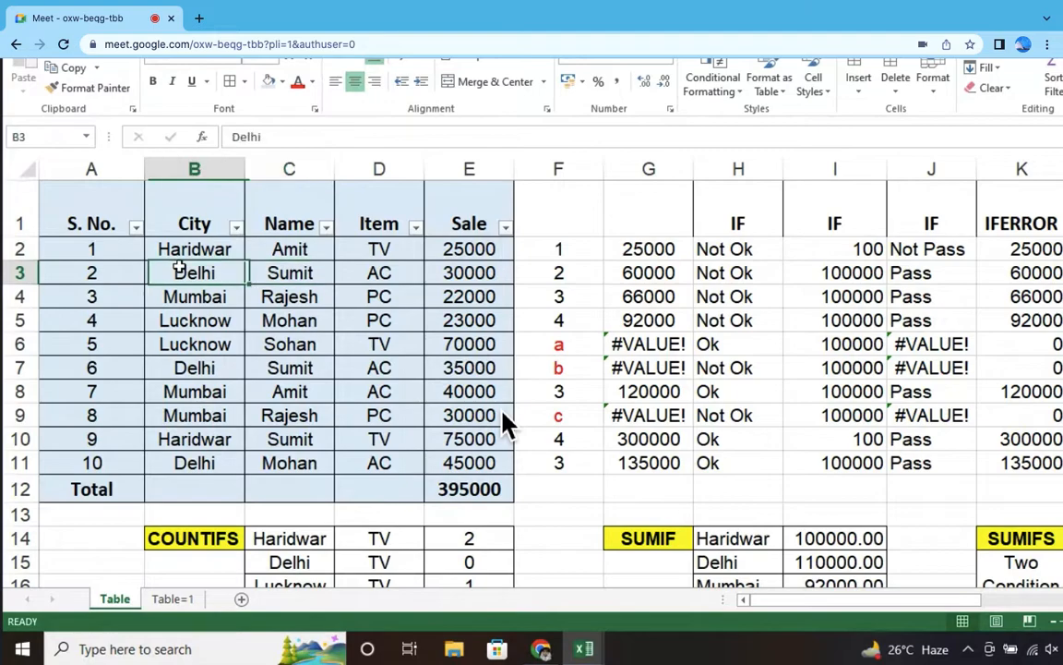
click(286, 293)
click(218, 294)
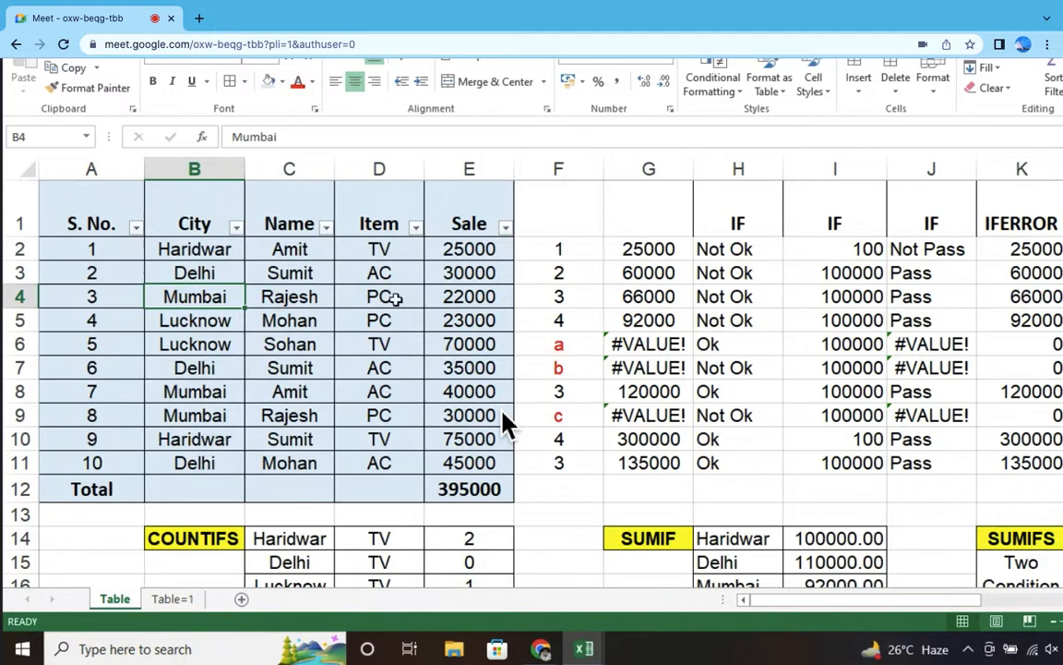
click(378, 225)
click(381, 249)
click(397, 275)
click(392, 296)
click(393, 320)
click(393, 343)
click(395, 369)
Step: Examine the individual sale amounts in the Sale column from E2 to E11
click(465, 249)
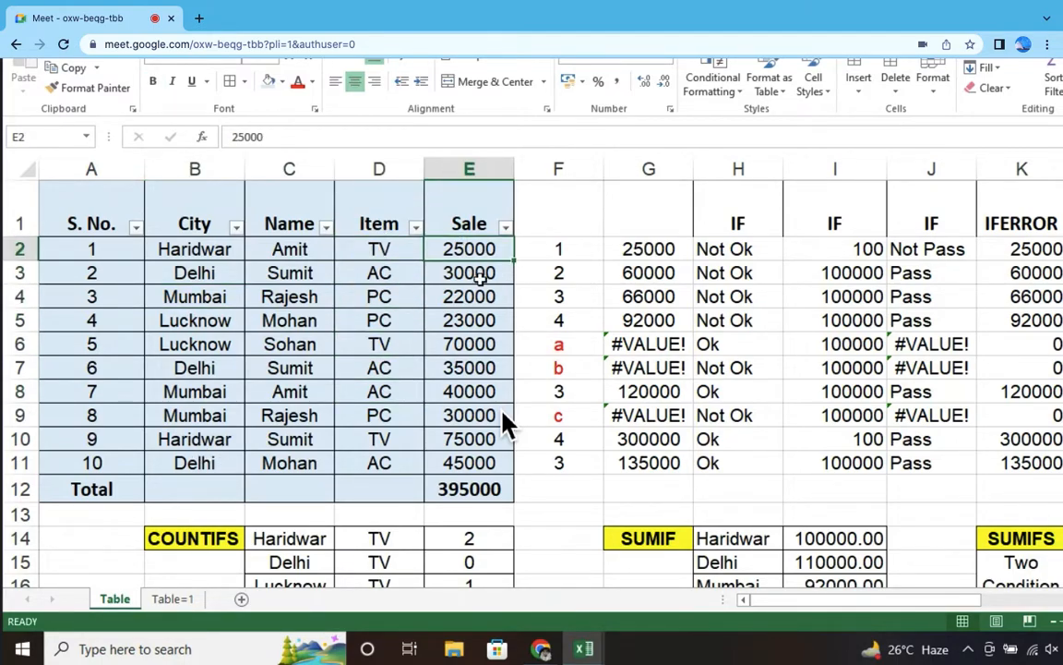
click(480, 274)
click(483, 320)
click(475, 392)
click(475, 440)
click(475, 463)
click(469, 249)
click(471, 273)
click(469, 343)
click(467, 417)
click(463, 462)
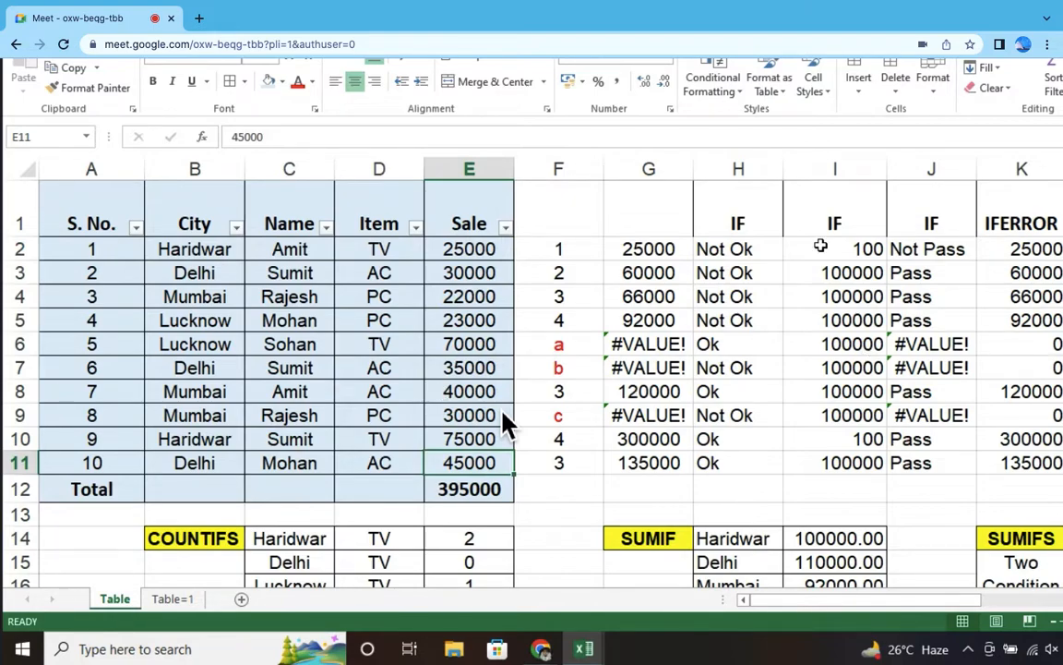
Step: Start a new IF formula in H2, replacing the existing one, with the logical test E2>40000
click(765, 248)
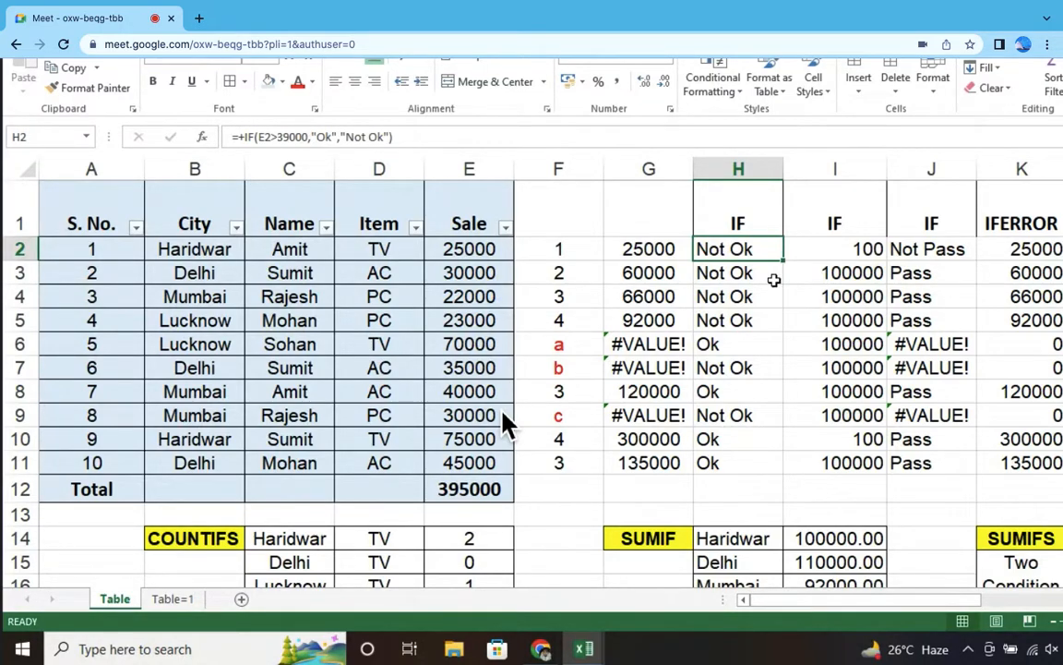
text(+if)
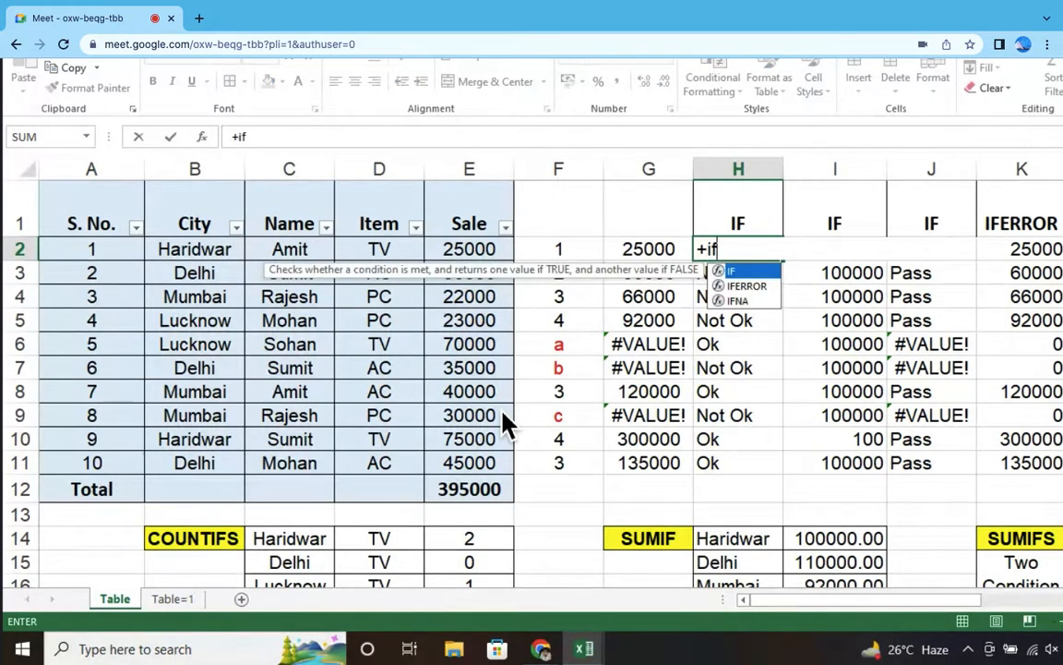
text(()
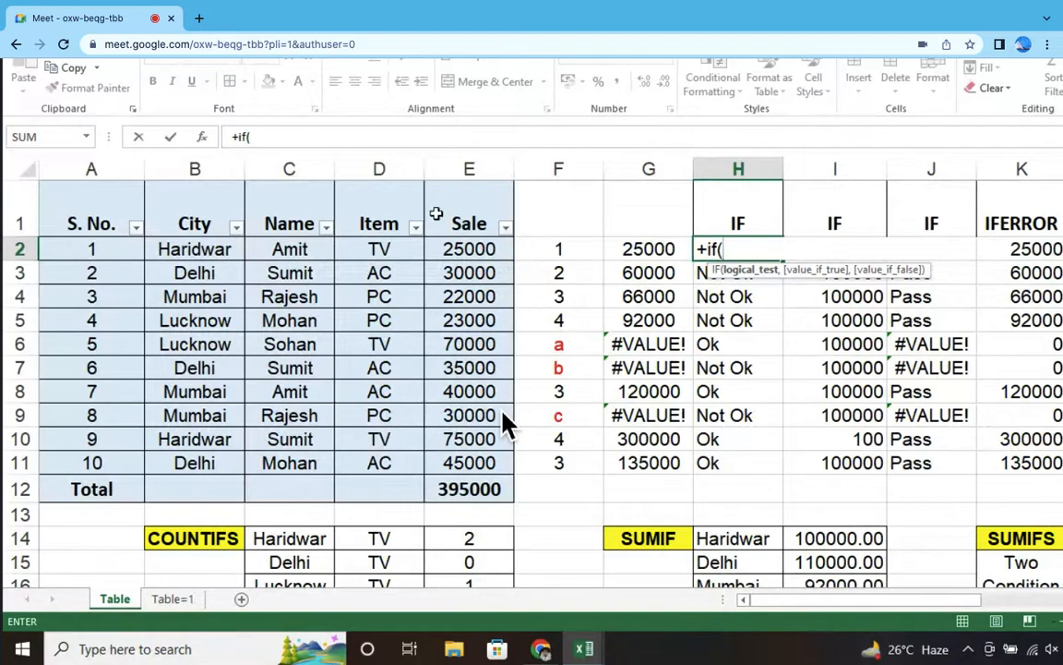
click(476, 254)
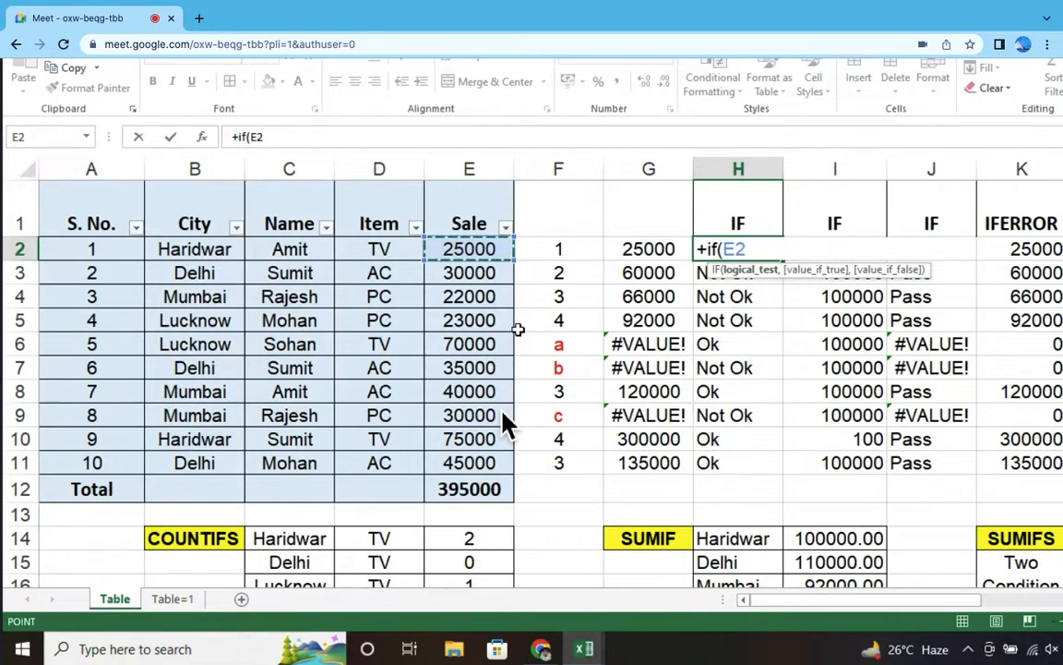
text(>)
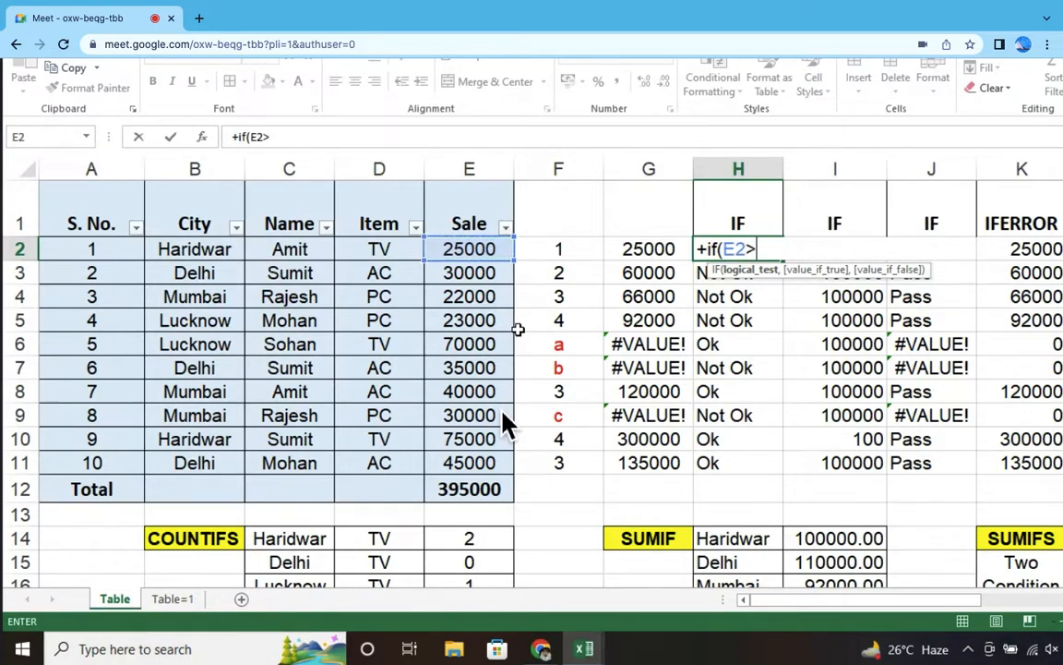
text(40000)
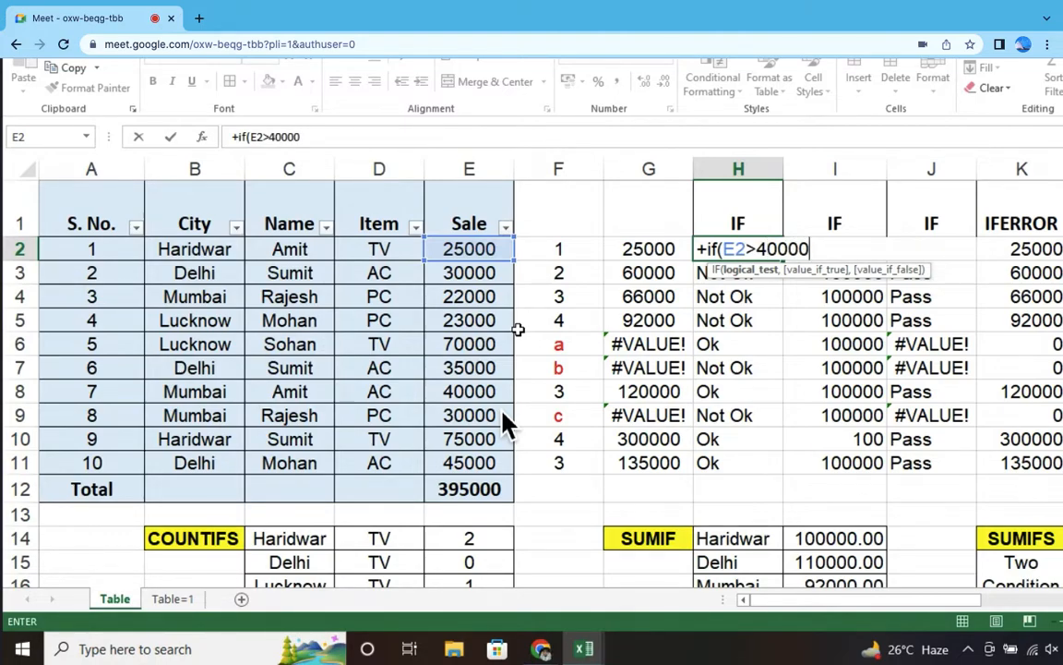
Step: Complete the IF formula in H2 with "Pramoted" as the true value and "Transferred" as the false value
text(,)
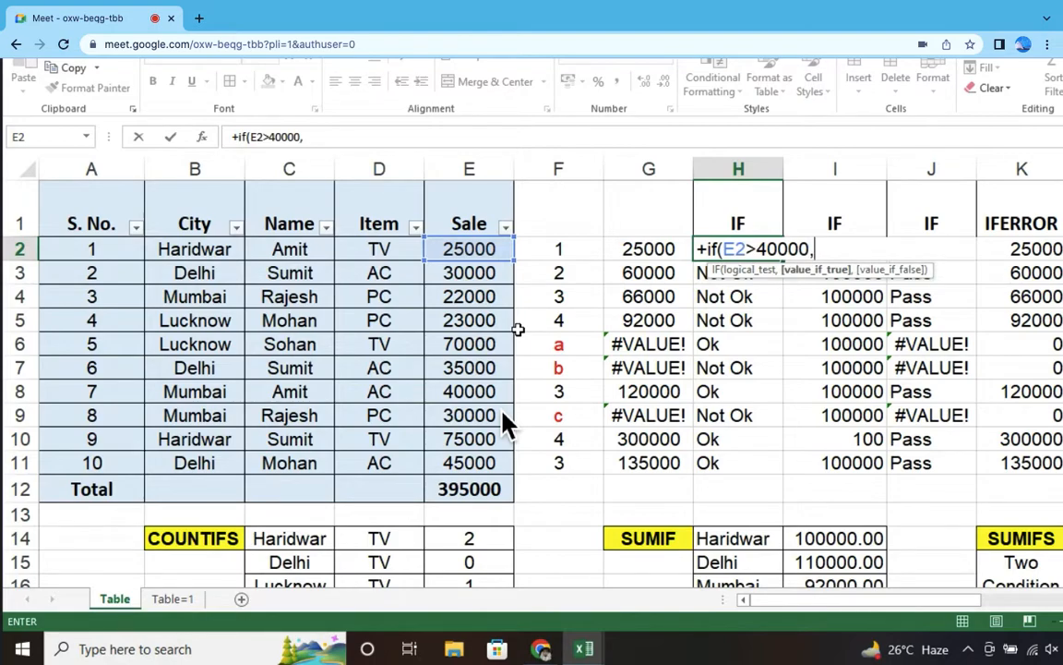
text("Pro)
key(BackSpace)
text(amoted)
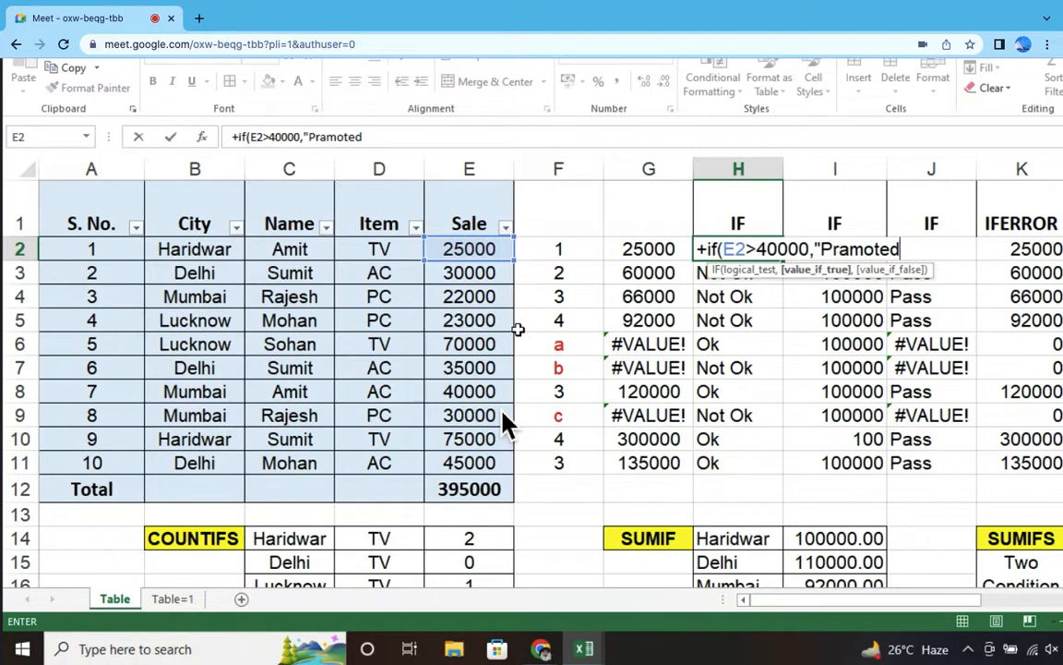
text(")
text(,)
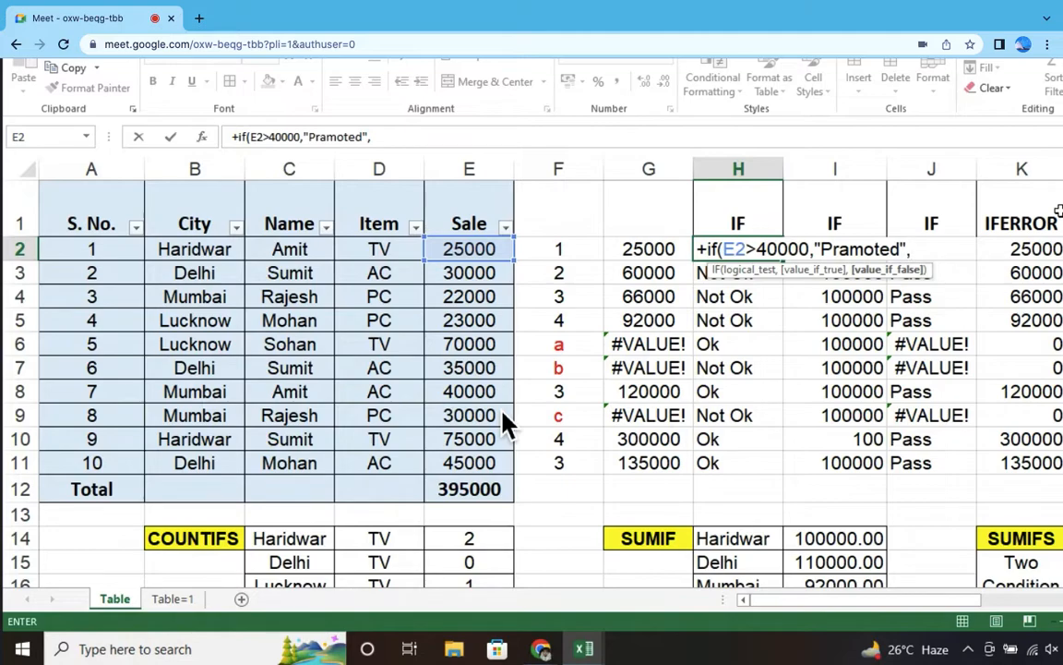
text("Transferred)
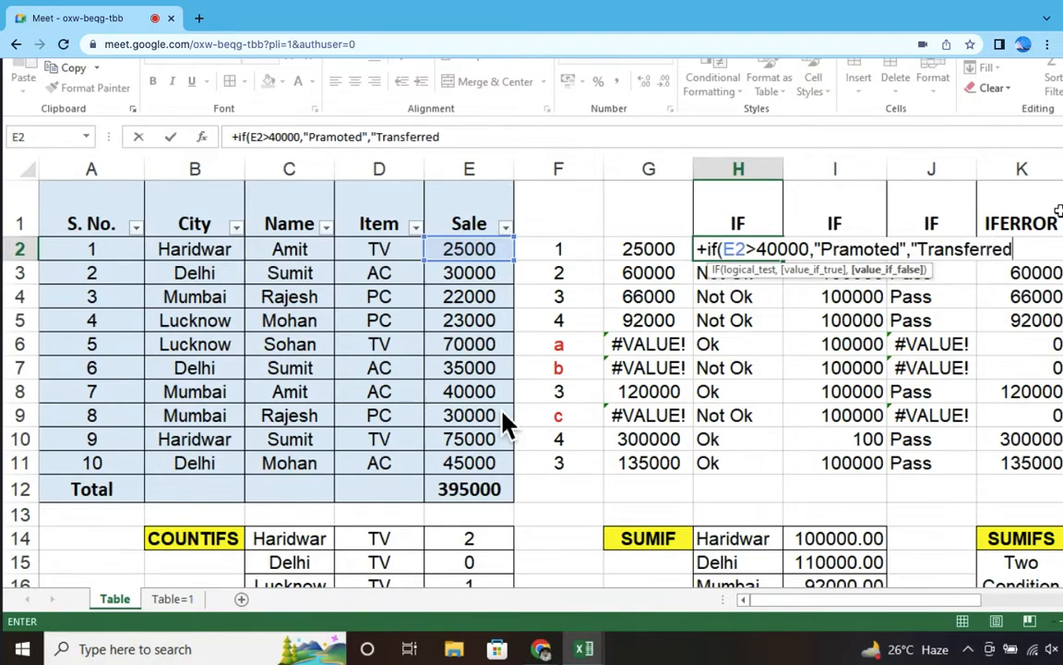
text(")
key(Return)
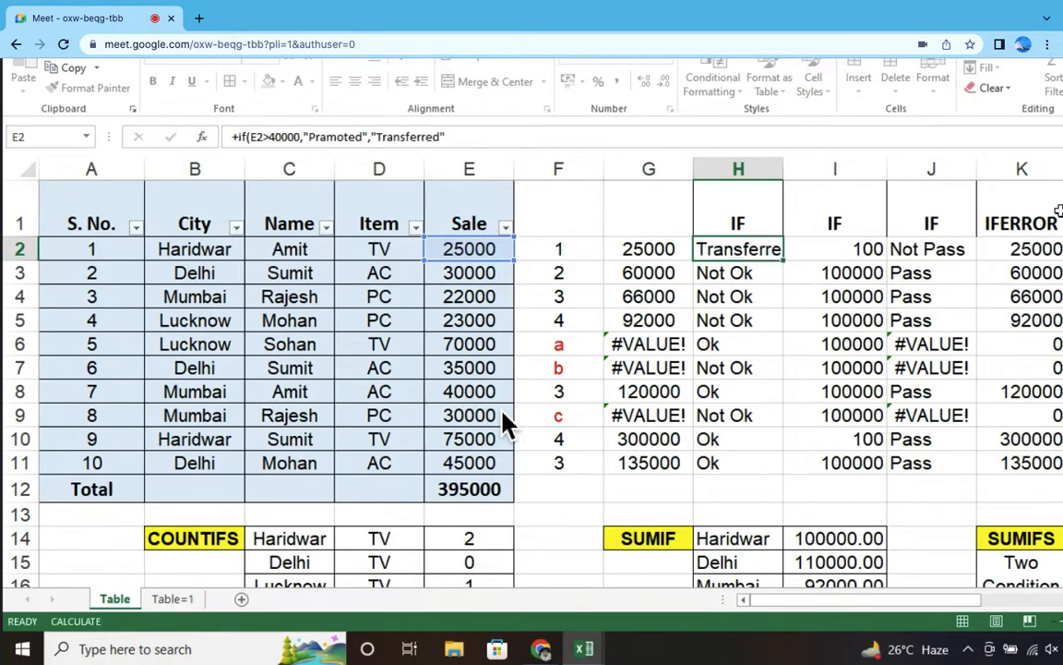
Step: Copy the H2 formula down through H11 and widen column H to fit its text
key(Up)
key(ctrl+c)
key(shift+Down)
key(shift+Down)
key(shift+Down)
key(shift+Down)
key(shift+Down)
key(shift+Down)
key(shift+Down)
key(shift+Down)
key(shift+Down)
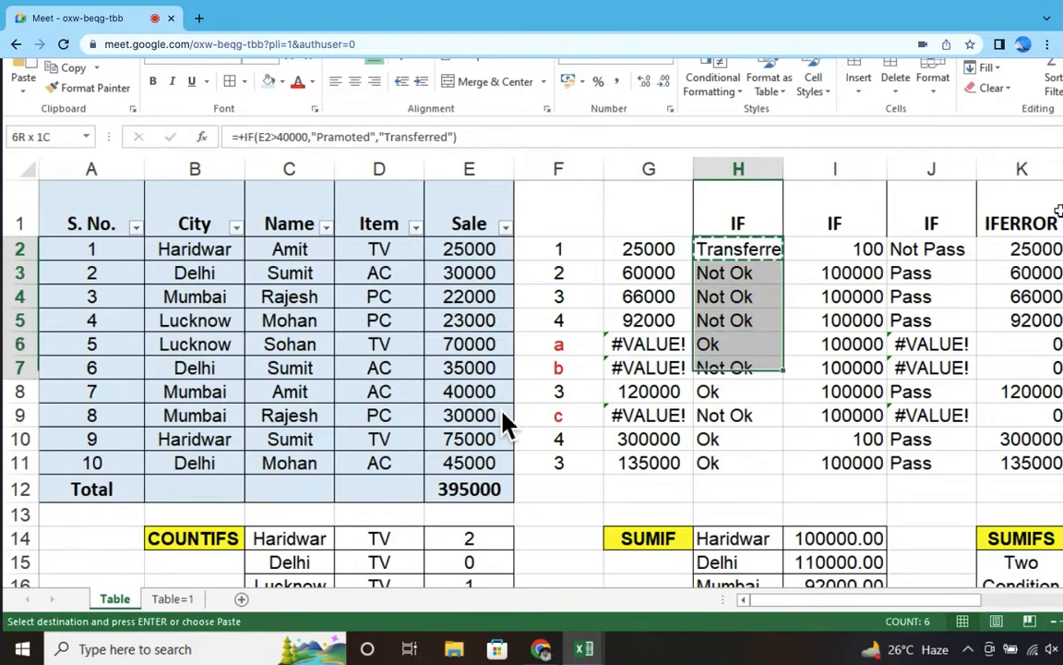
key(Return)
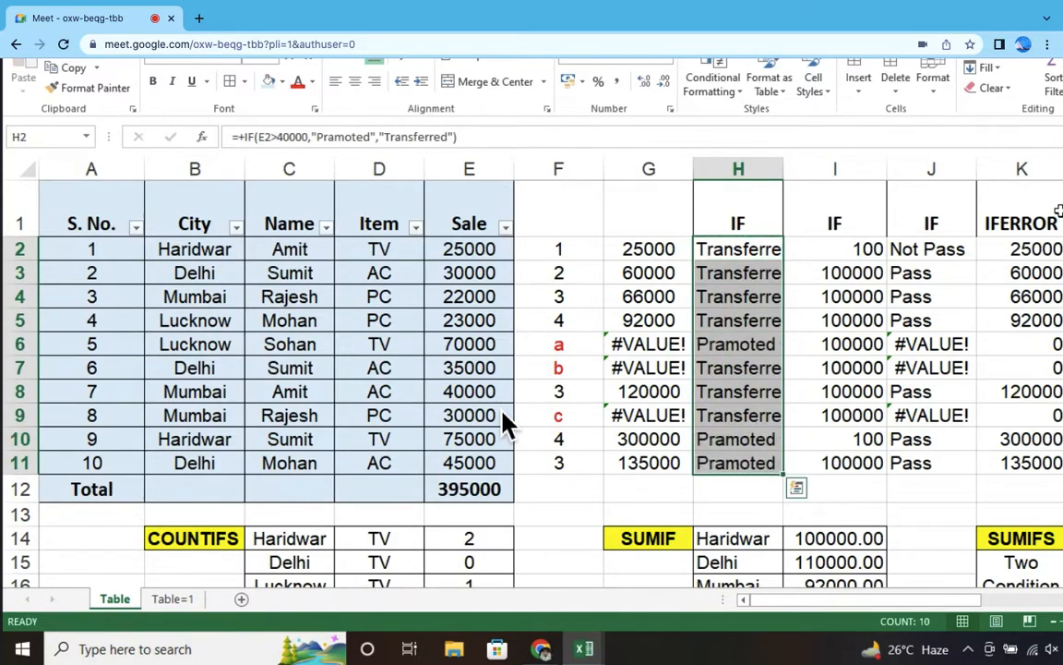
drag(783, 169, 831, 169)
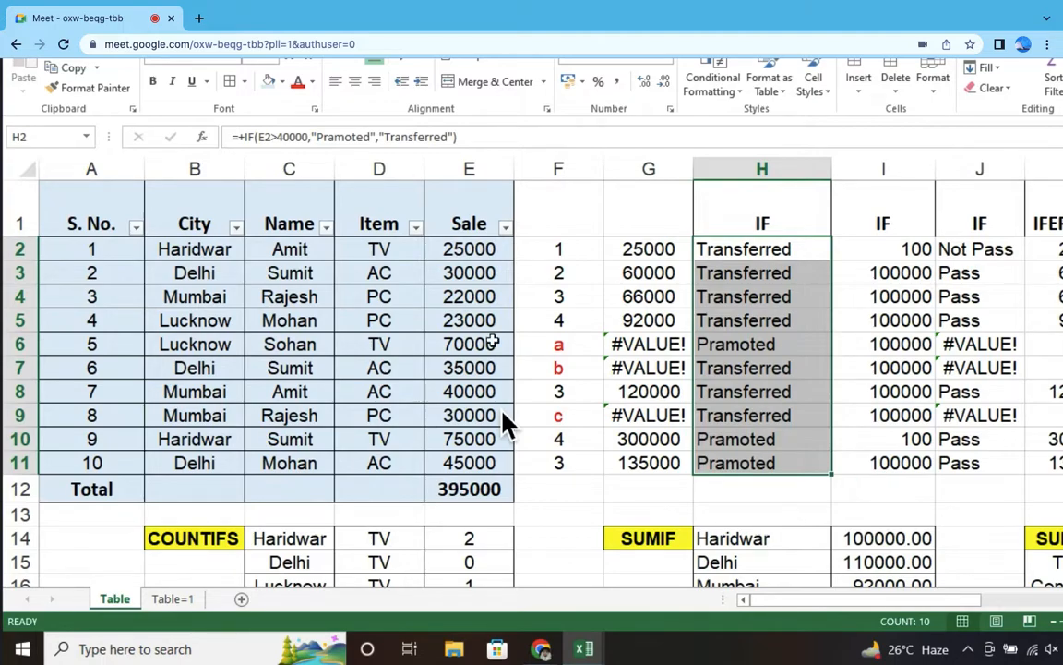
Step: Compare the Sale amounts above and below 40000 in column E with the IF results in column H
click(494, 342)
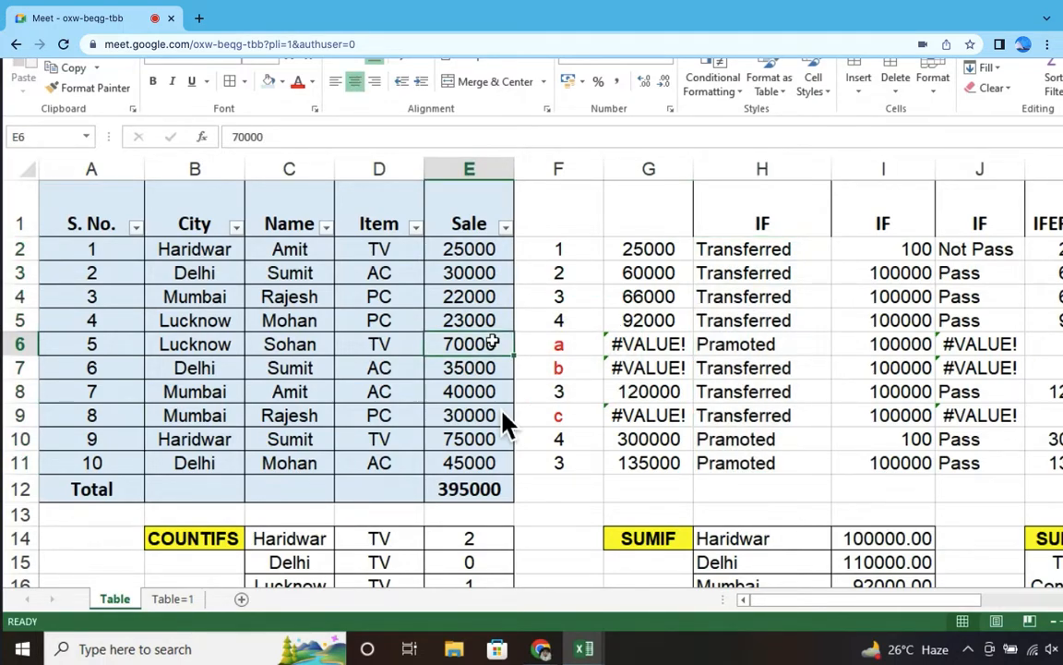
drag(494, 439, 496, 459)
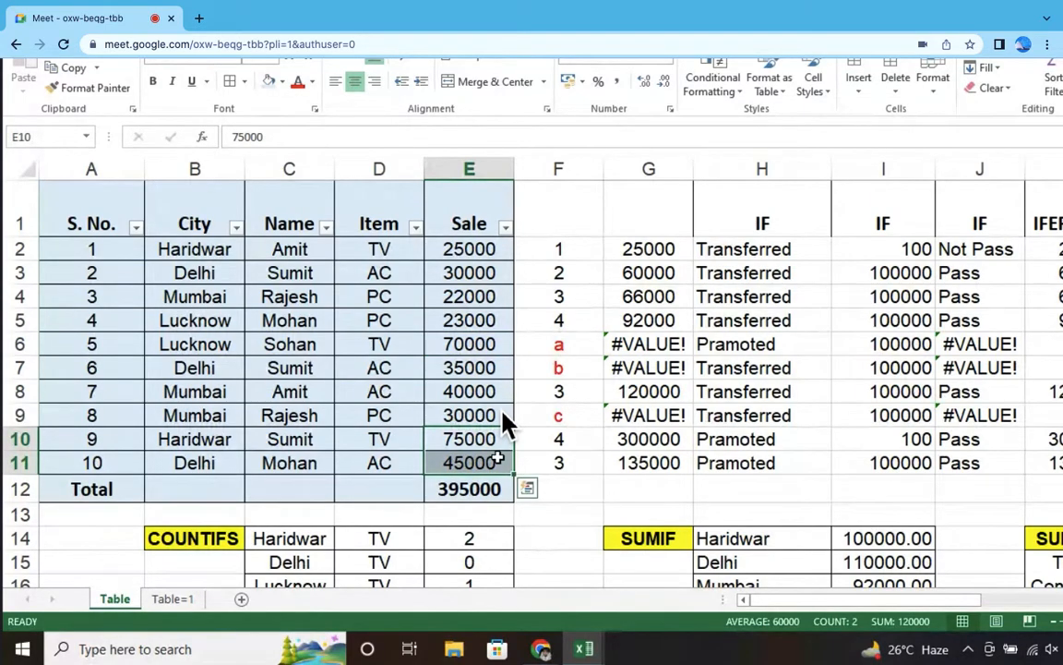
drag(494, 380, 494, 417)
drag(486, 249, 490, 295)
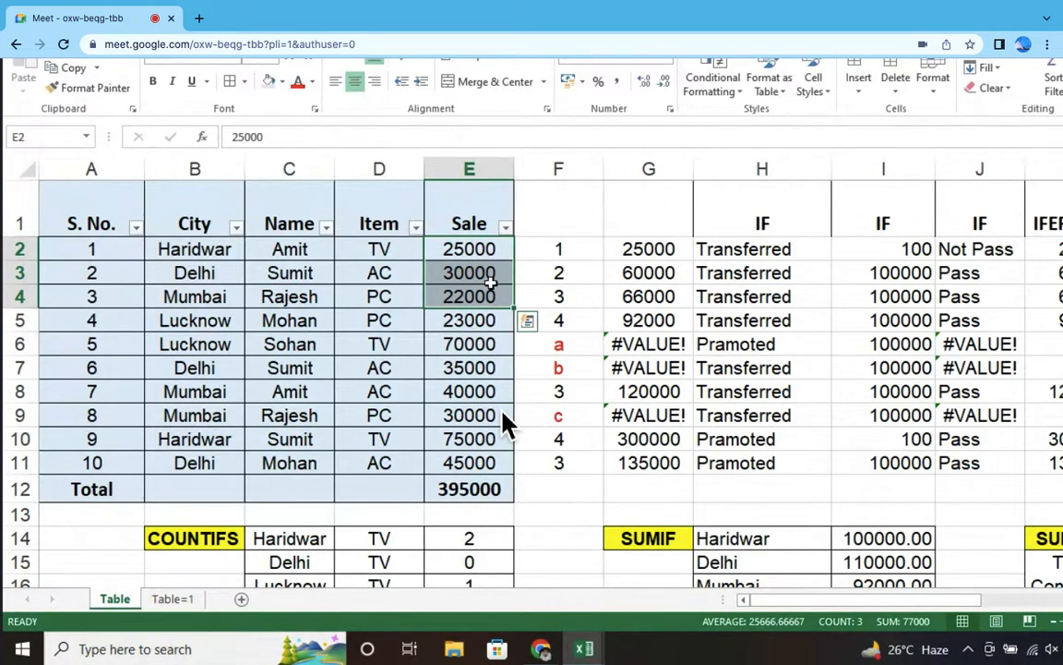
Step: Undo the column H widening, the copied formulas and the new IF formula in H2
key(ctrl+z)
key(ctrl+z)
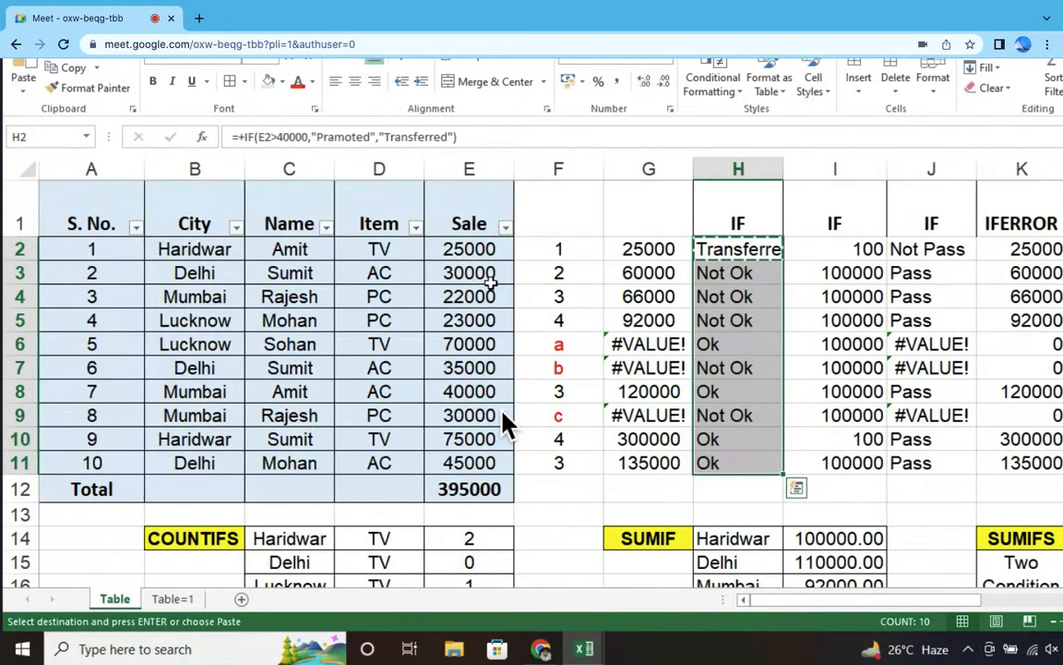
key(ctrl+z)
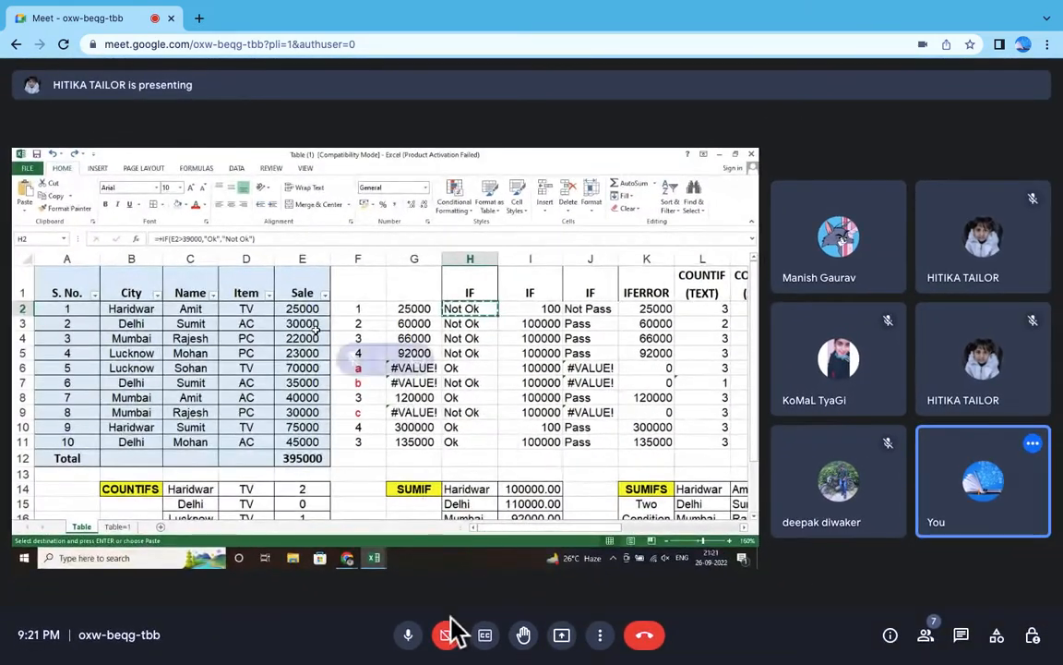
click(451, 634)
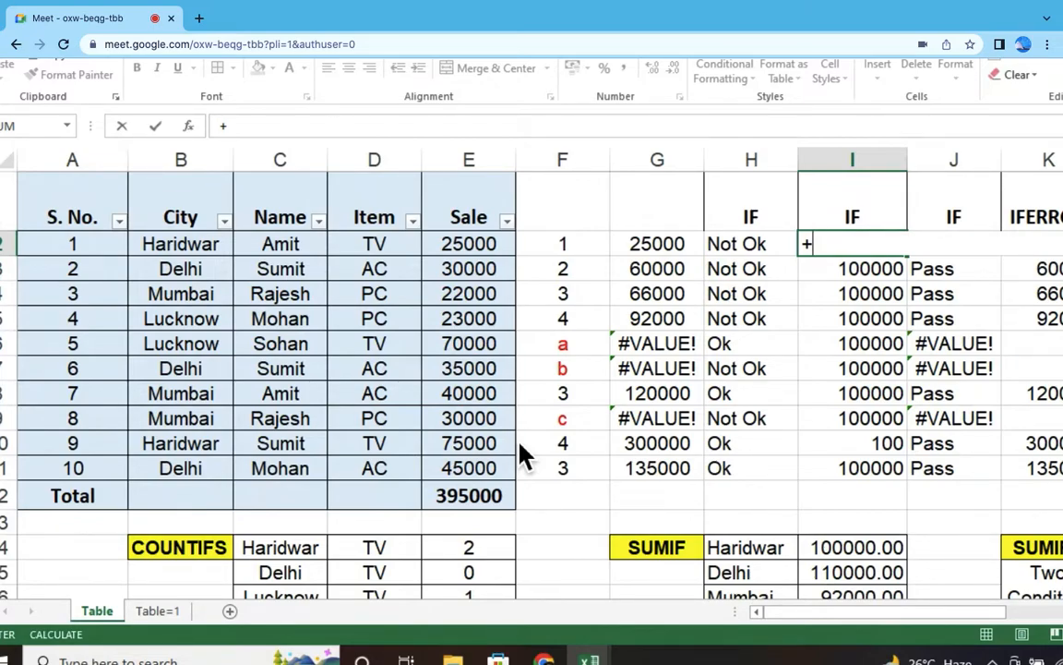
Step: Start a new IF formula in I2, replacing the existing one, with the logical test B2="Haridwar"
text(if()
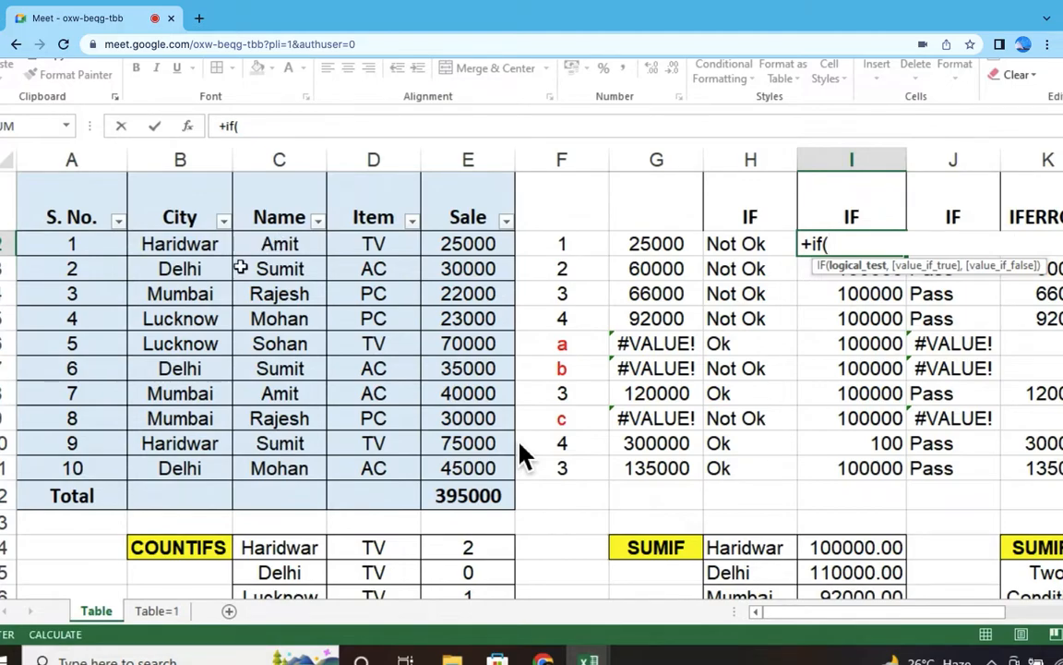
click(192, 239)
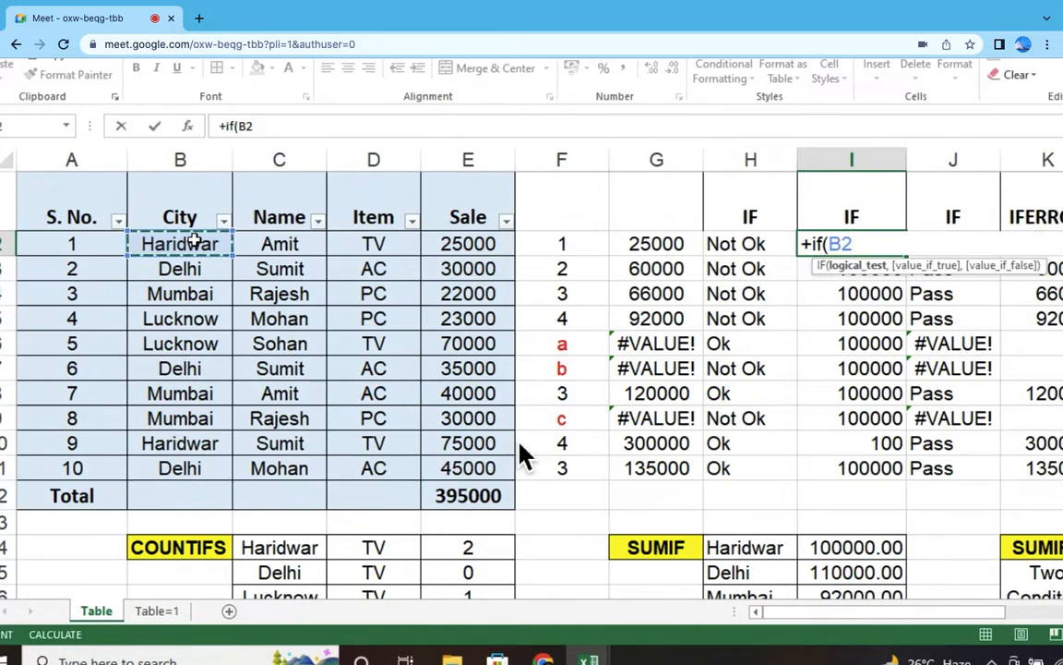
text(=)
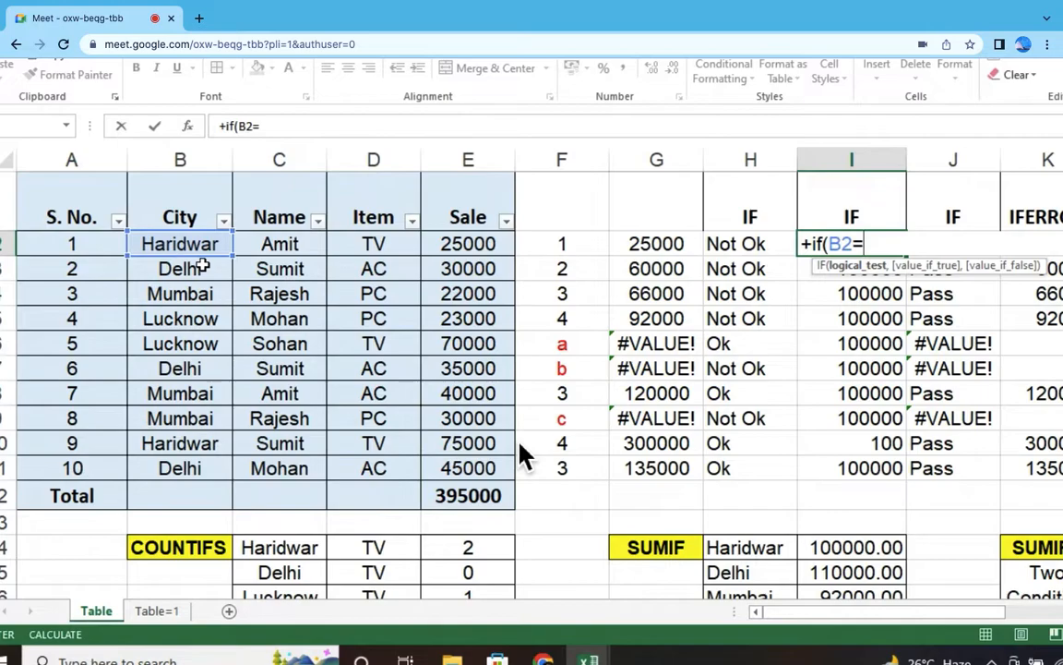
text(Haridwar)
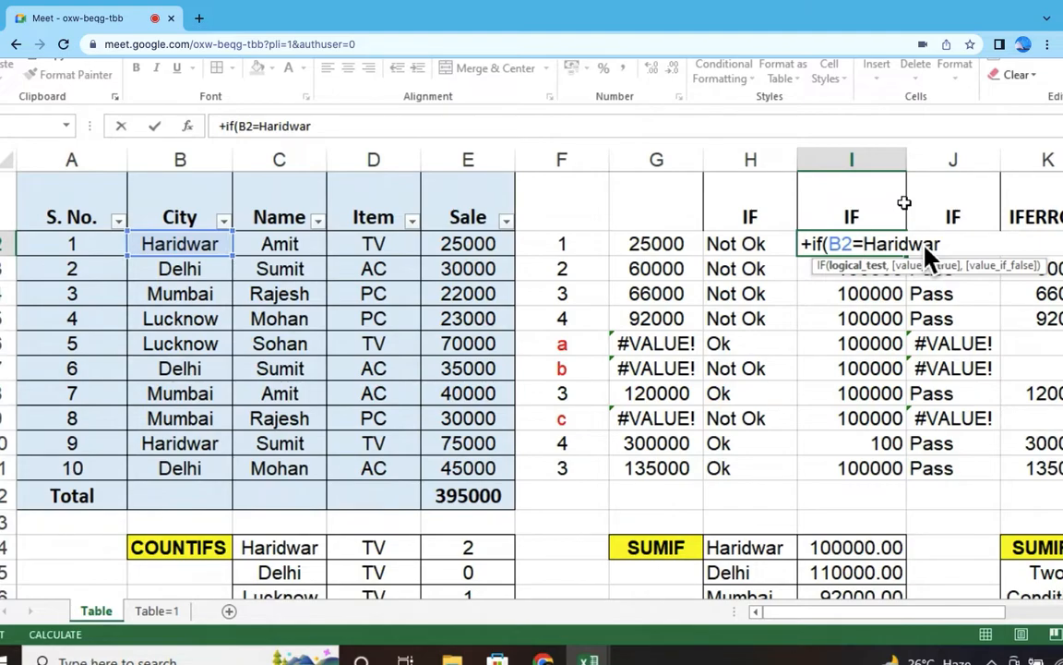
text(")
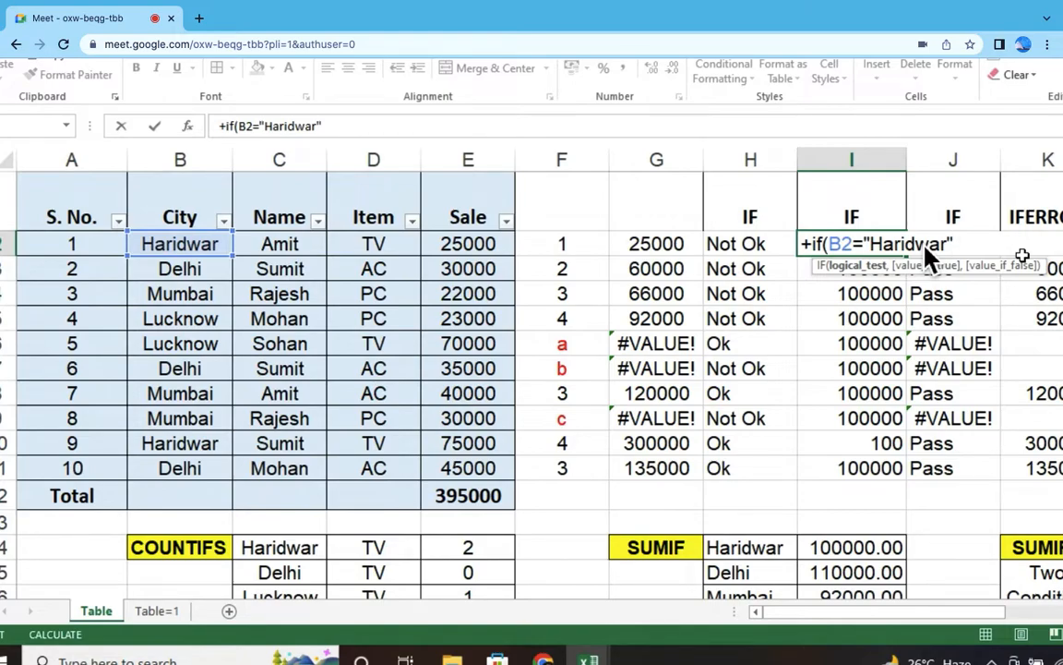
text(,)
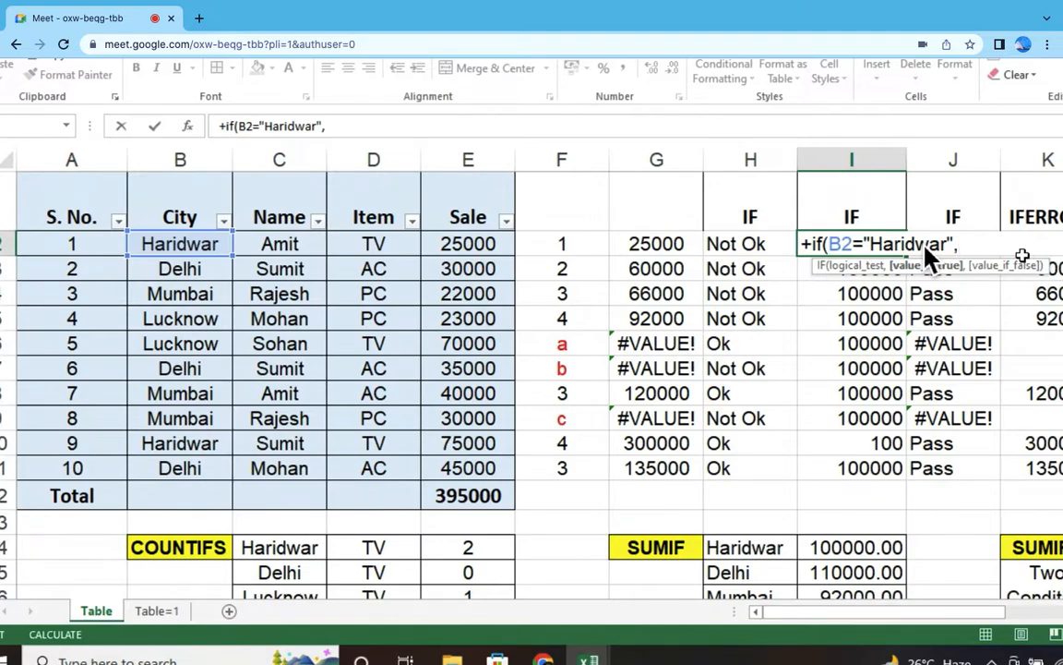
Step: Complete the I2 formula with OK as the true value and NOT OK as the false value, both without quotation marks
text(OK)
text(,)
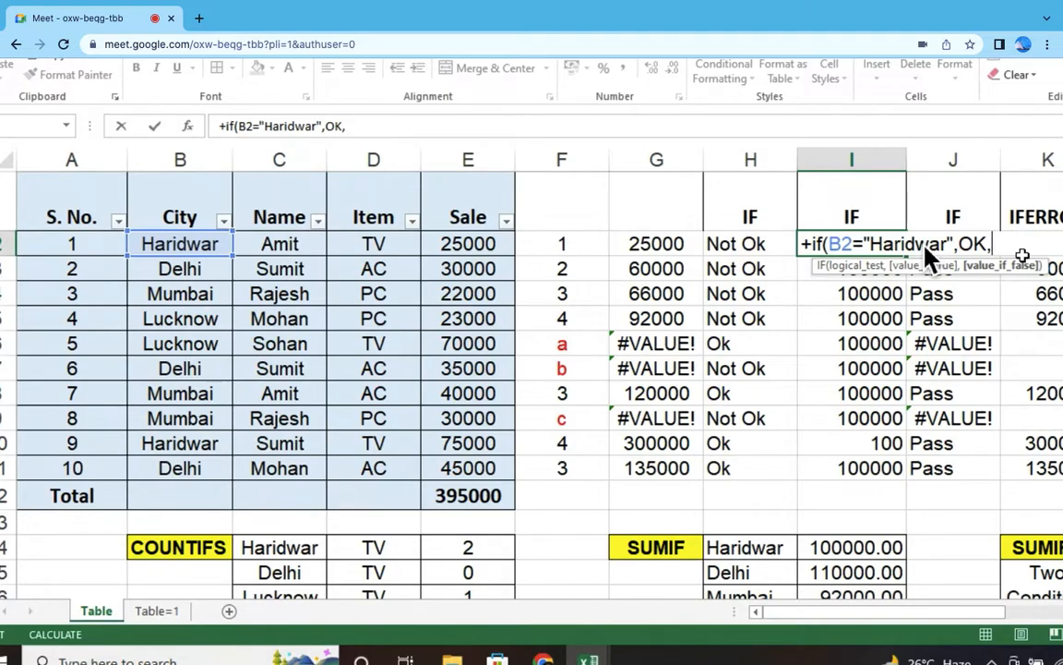
text(Not)
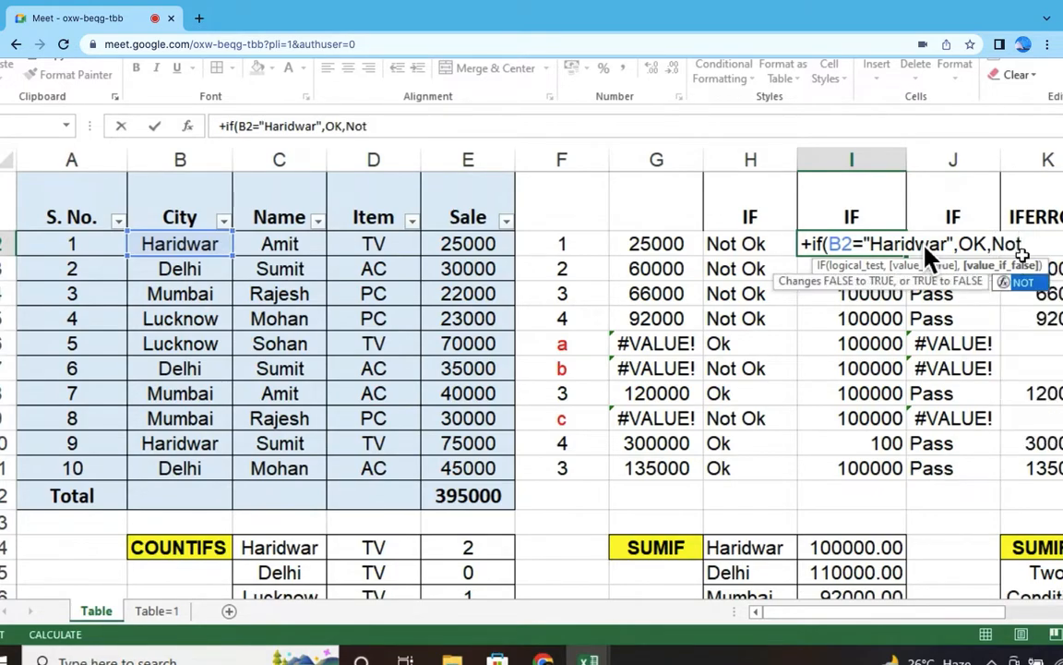
key(BackSpace)
key(BackSpace)
text(OT OK)
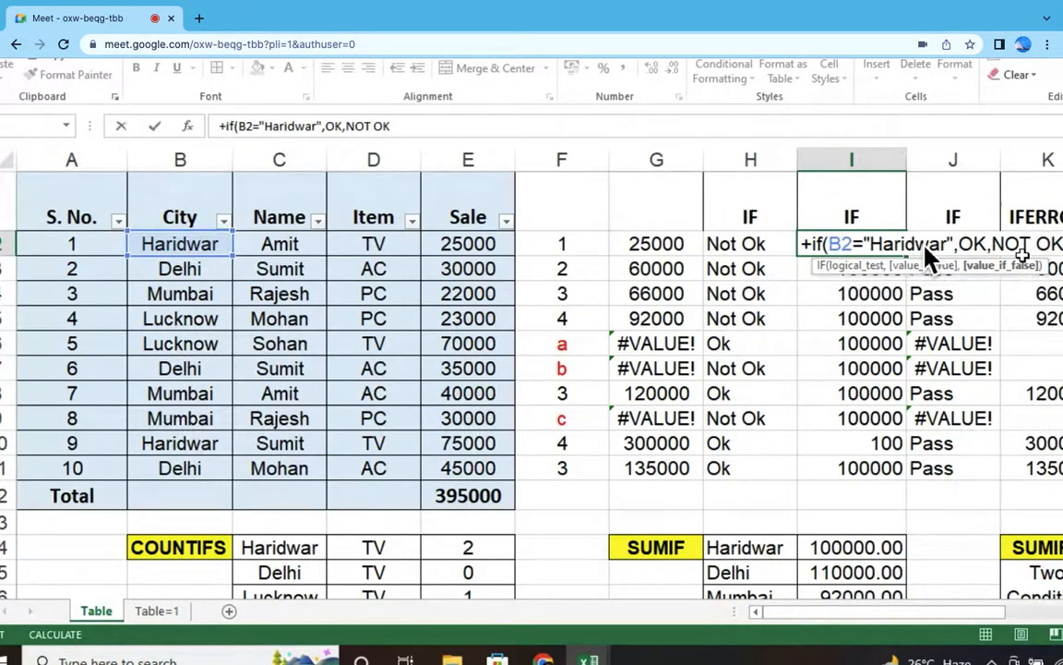
key(Return)
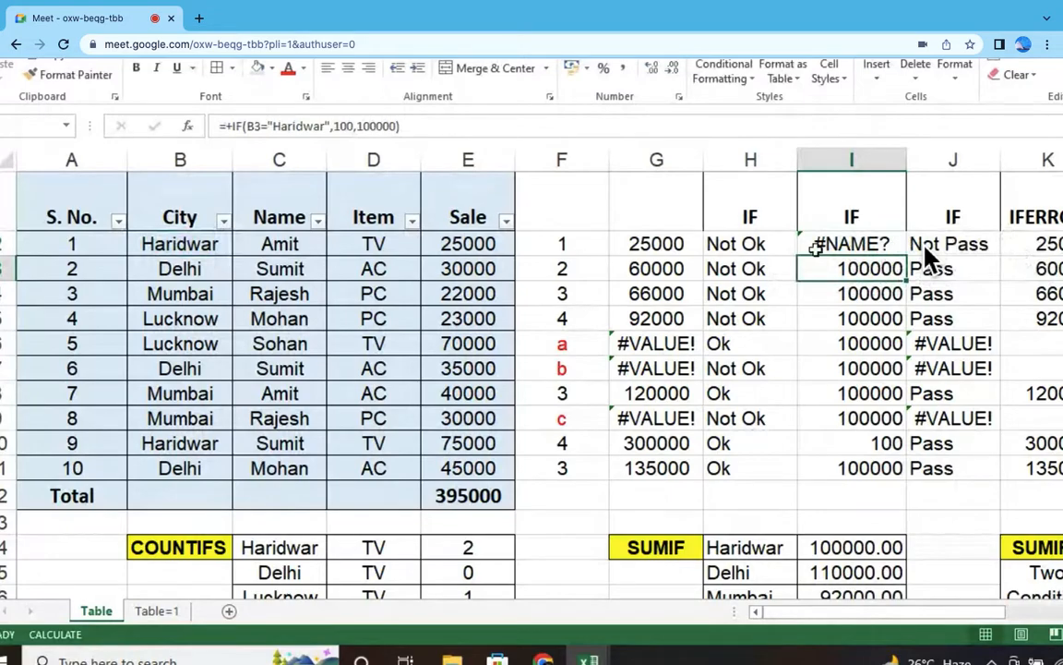
Step: Compare the IF formula in I2 with those in H2 and J2 to examine how text values are written
click(823, 244)
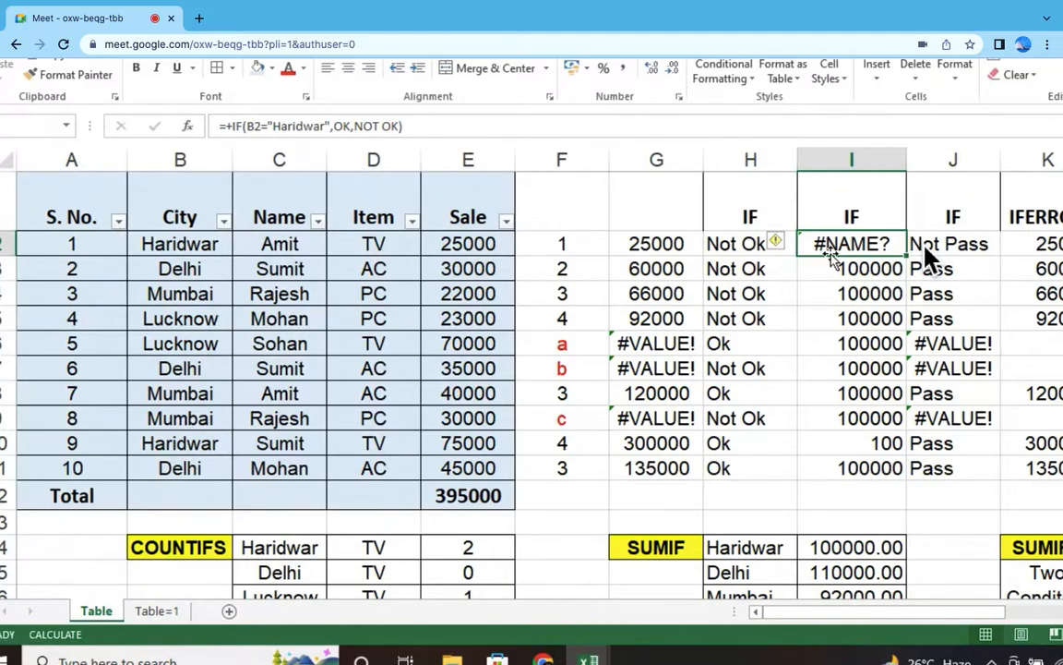
key(Right)
click(872, 245)
click(992, 247)
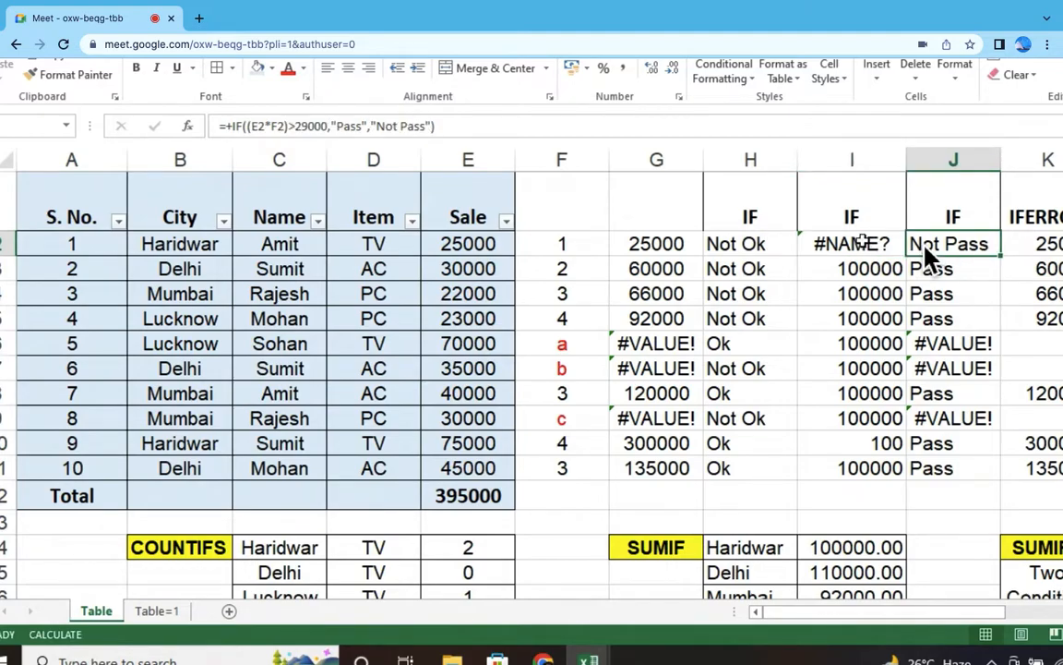
click(861, 241)
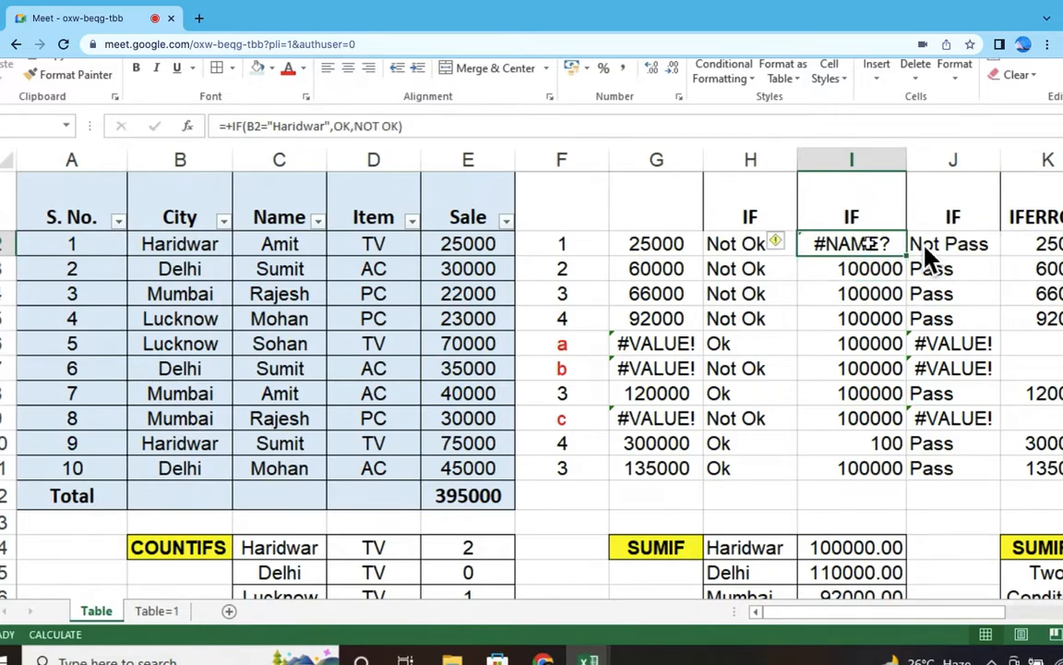
click(739, 243)
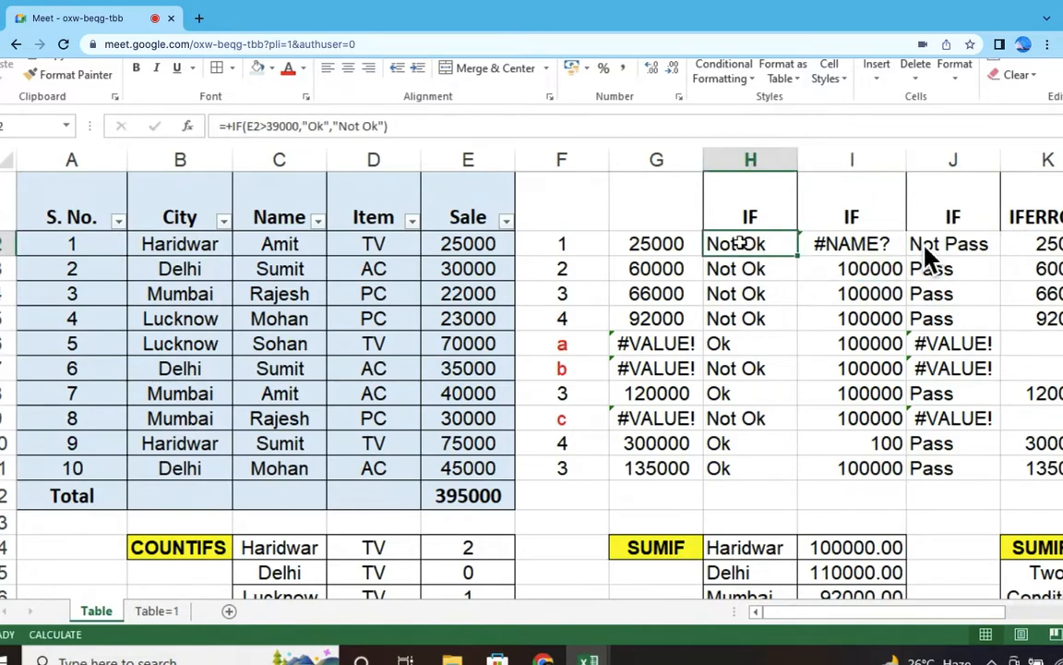
click(842, 240)
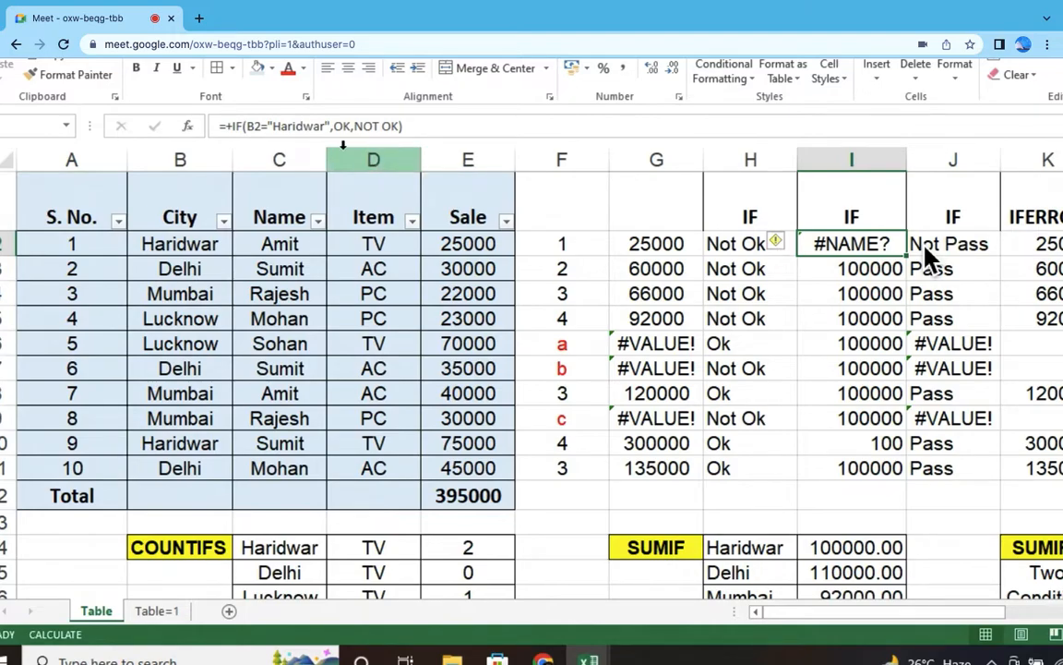
Step: Enclose the OK and NOT OK values of the I2 formula in quotation marks
click(352, 129)
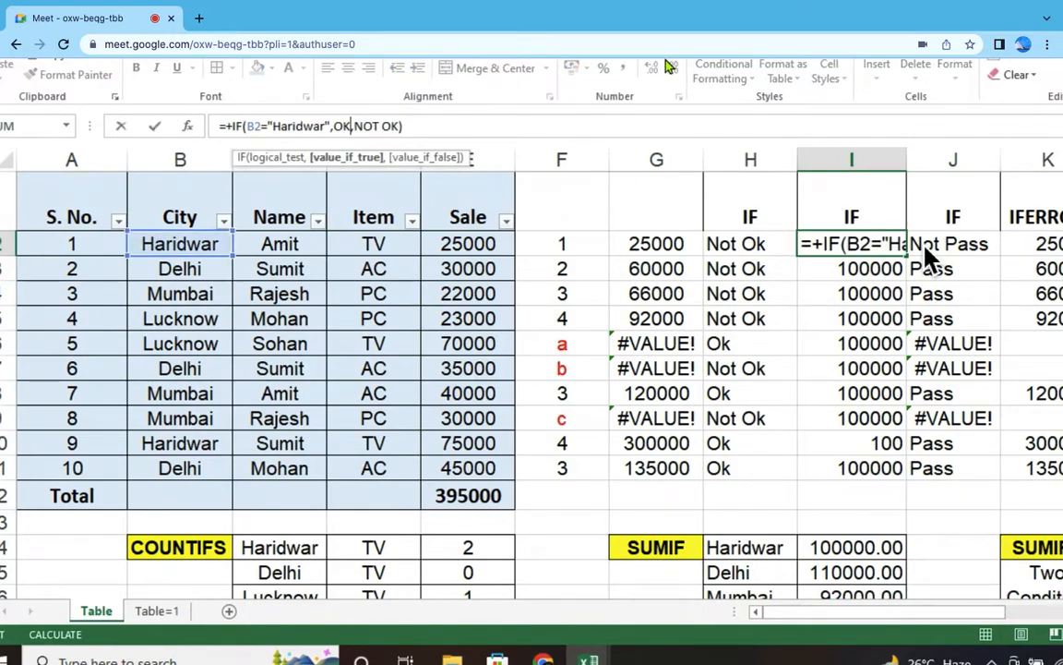
text("OK)
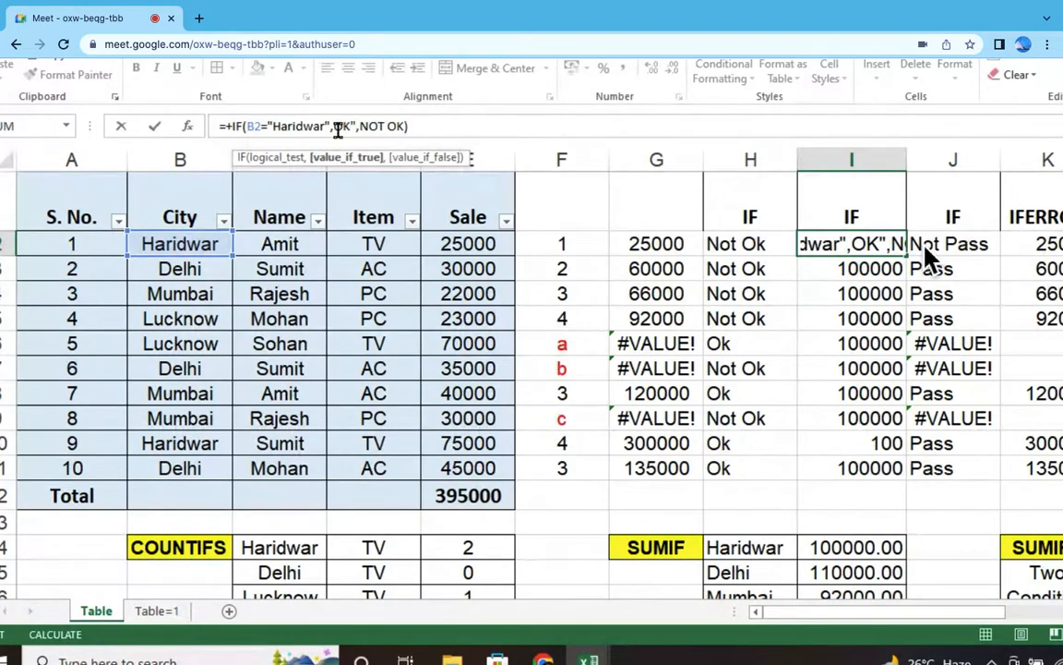
click(336, 127)
text(")
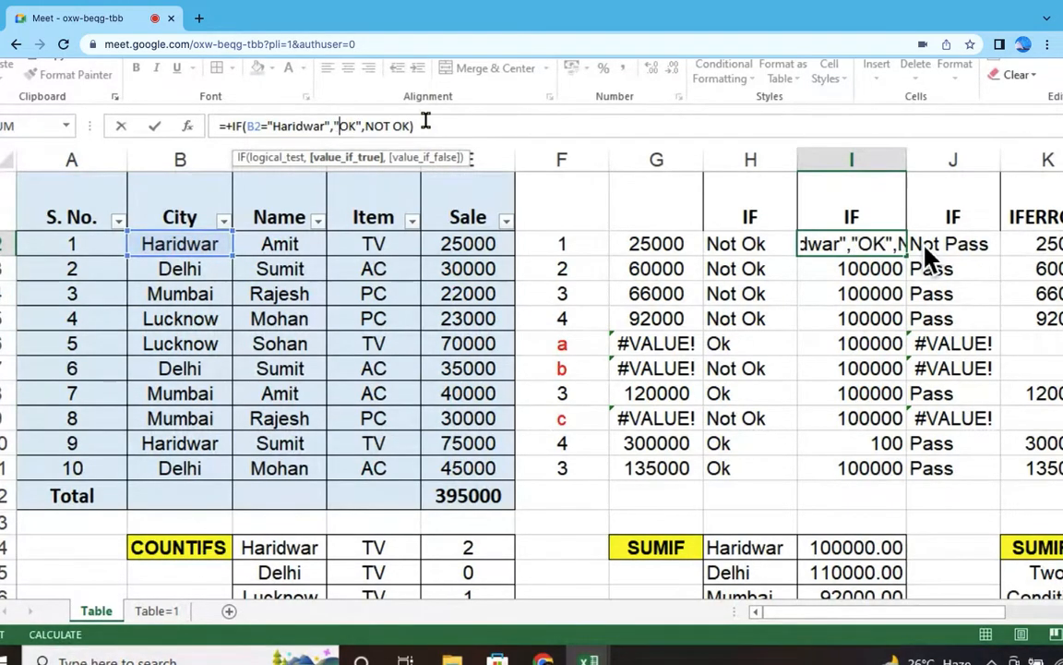
click(367, 126)
text(")
key(BackSpace)
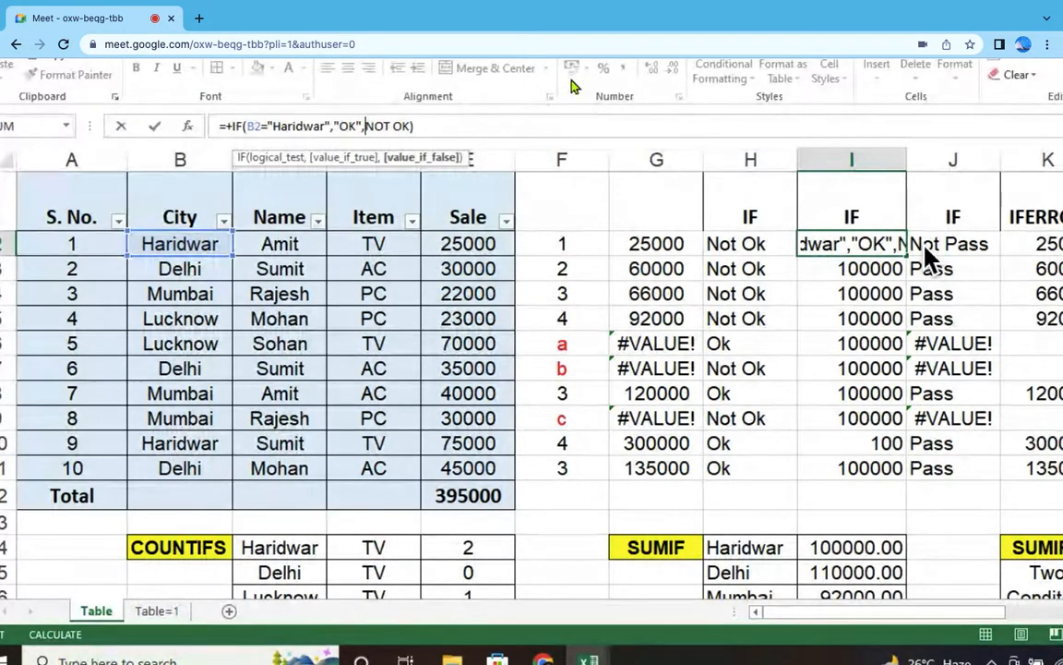
text(")
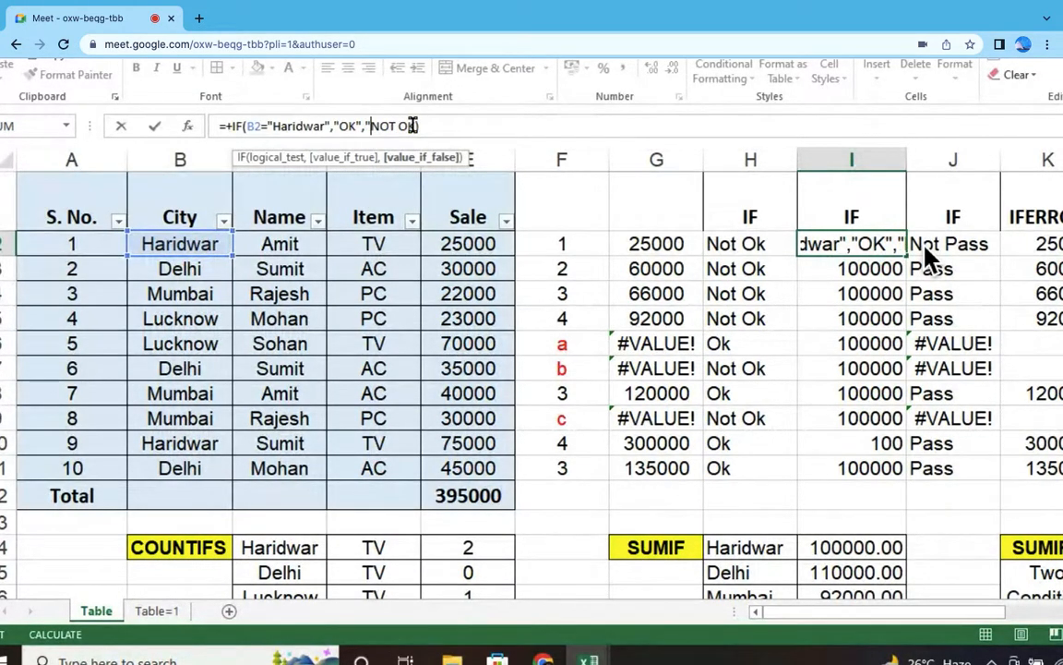
click(416, 126)
text(")
key(Return)
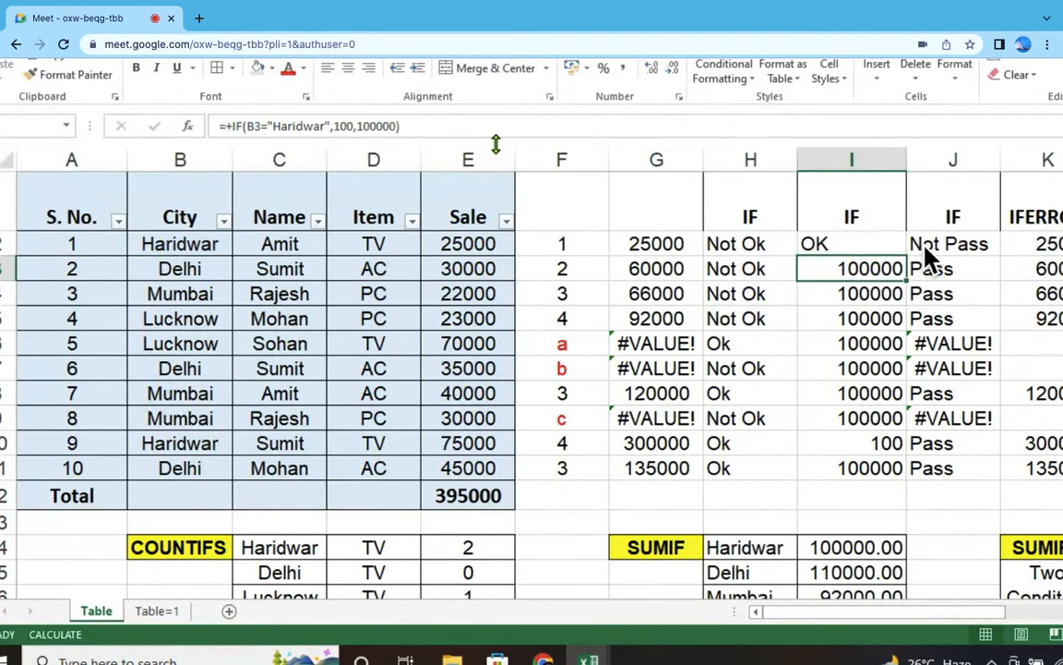
Step: Copy the IF formula from I2 down through I11
key(Up)
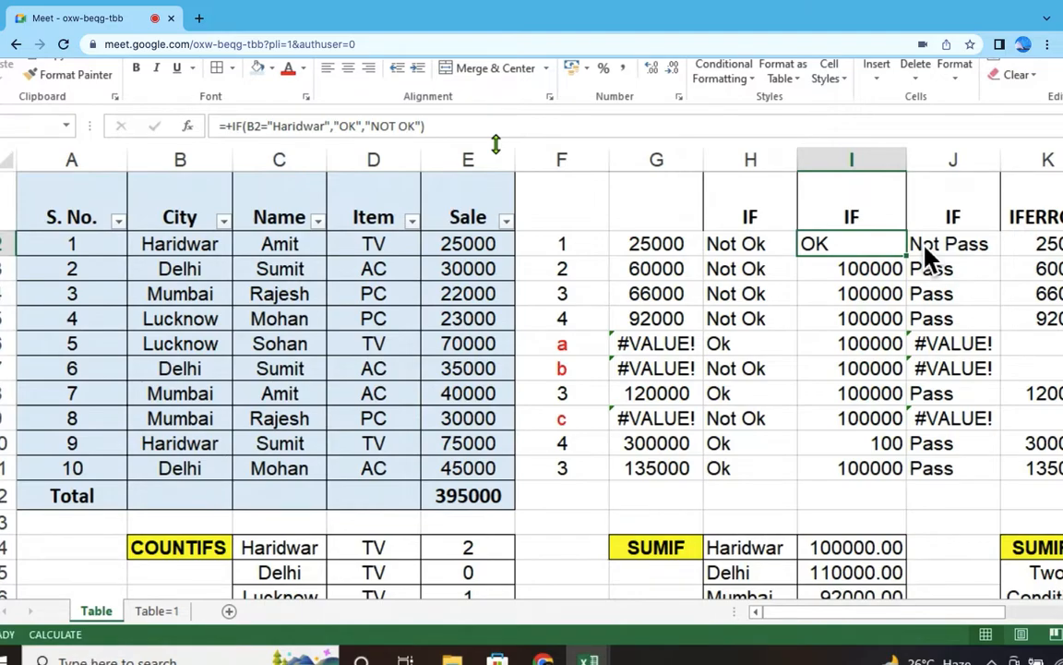
key(ctrl+c)
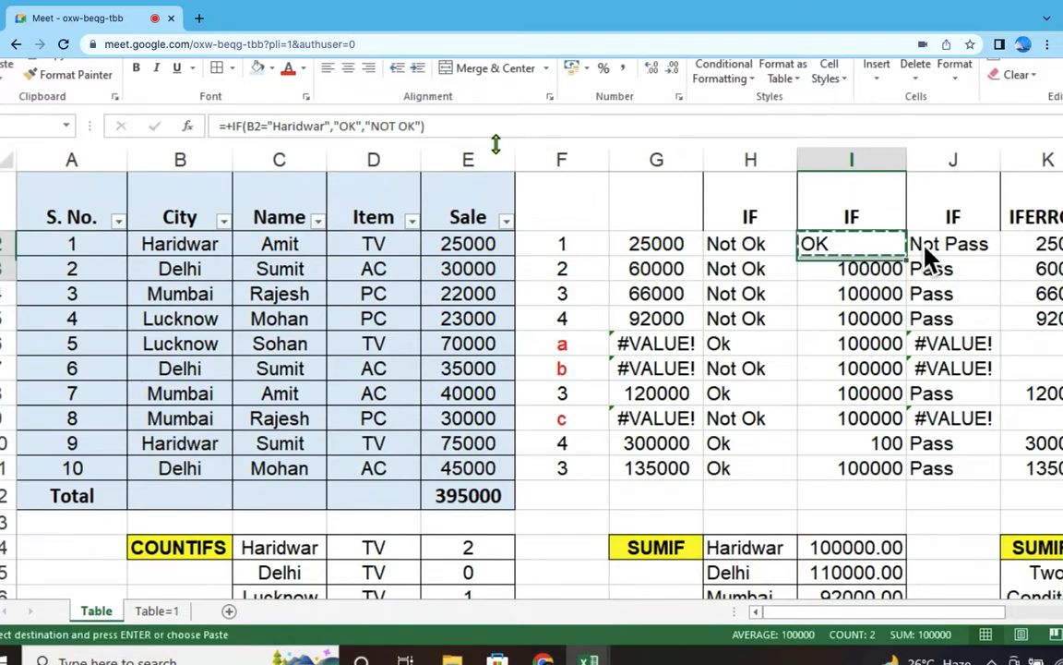
key(shift+Down)
key(shift+Down)
key(shift+Down)
key(shift+Down)
key(shift+Down)
key(shift+Down)
key(shift+Down)
key(shift+Down)
key(shift+Down)
key(Return)
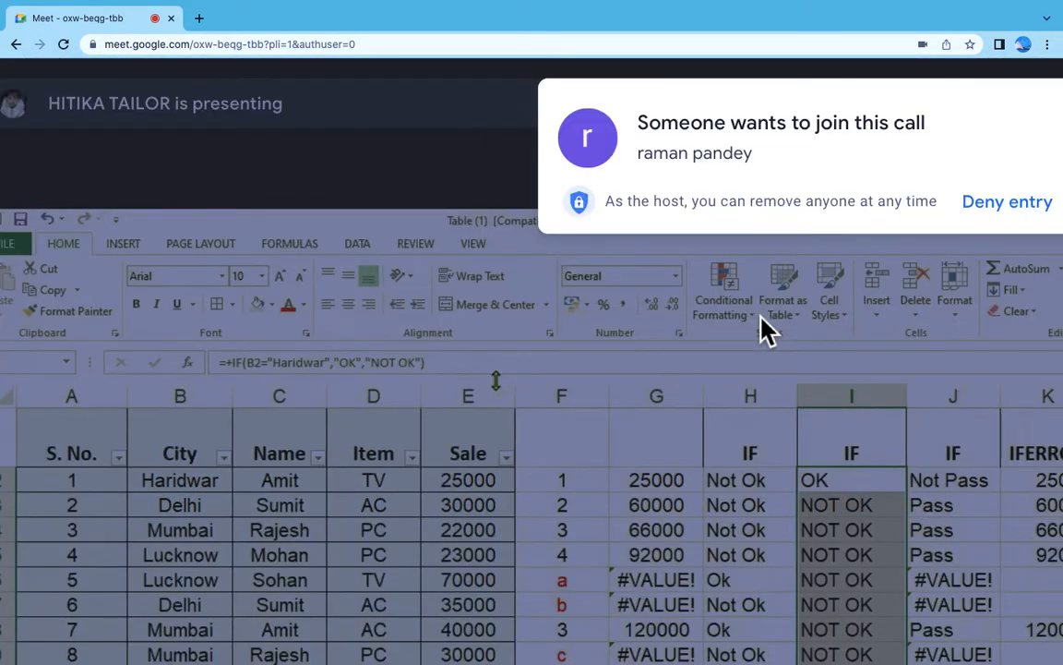
Step: Admit the waiting participant to the Google Meet call
scroll(976, 108, right, 1)
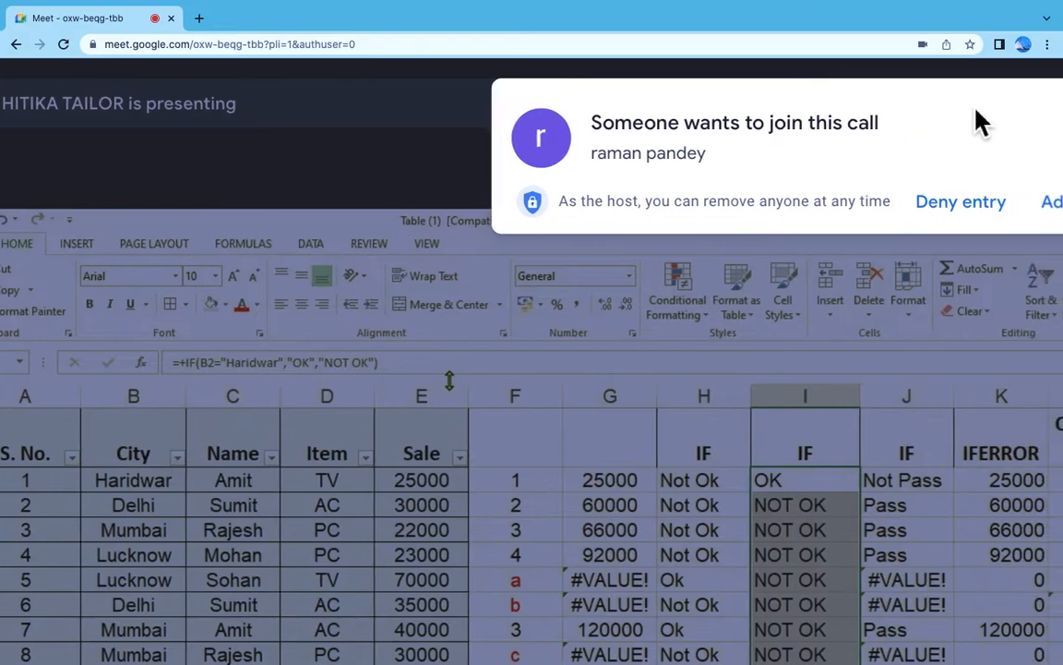
scroll(981, 120, right, 1)
click(1021, 212)
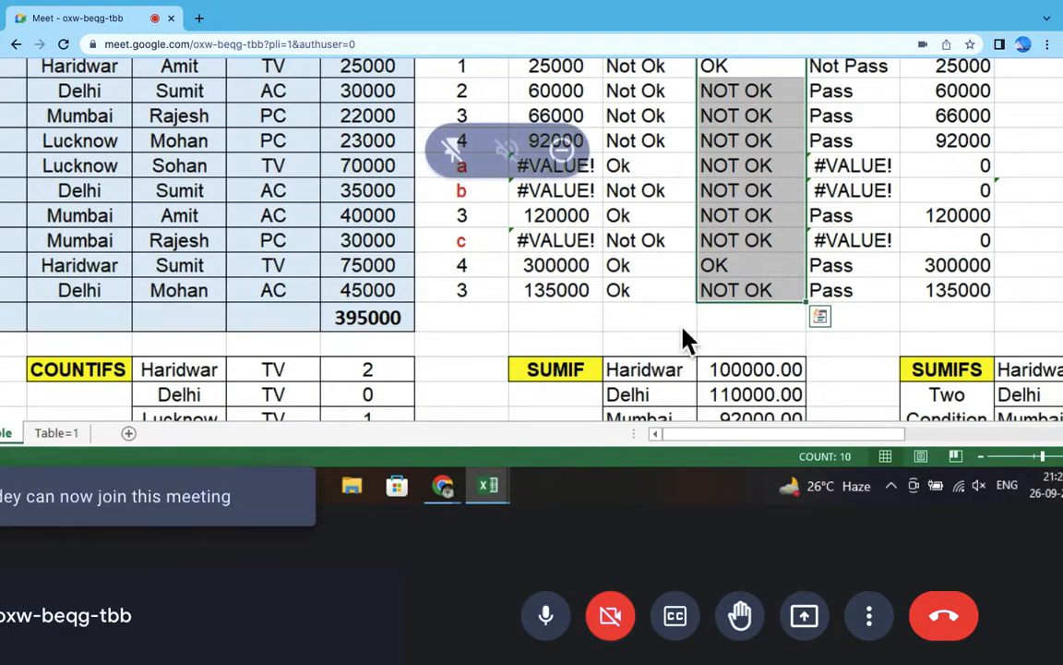
Step: Enclose the logical test B2="Haridwar" of the I2 formula in its own parentheses and reopen the formula for review
scroll(684, 340, up, 5)
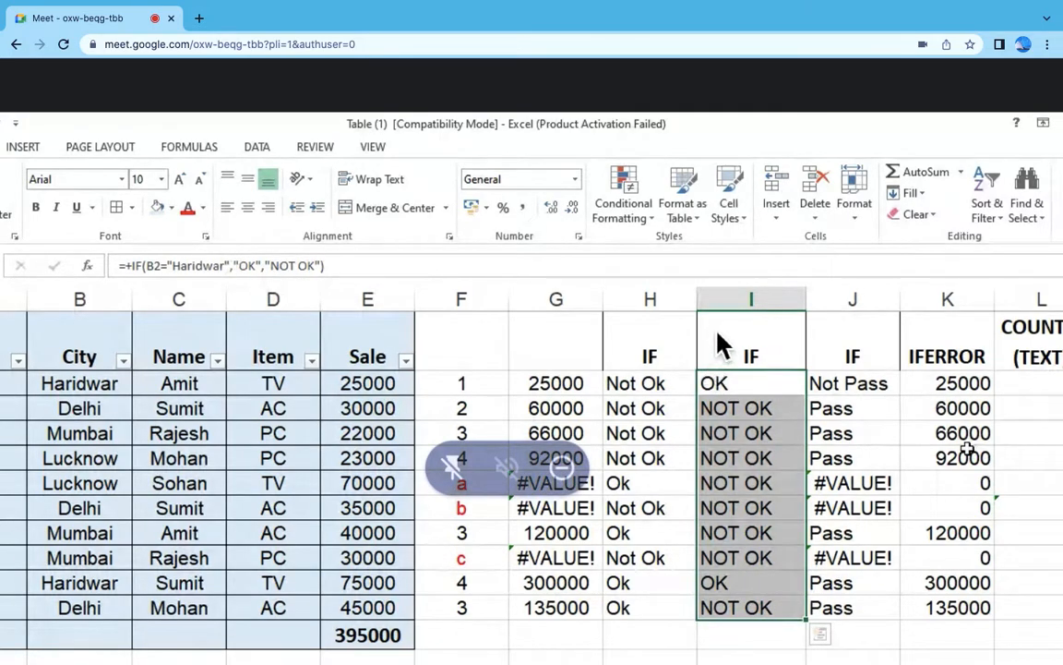
click(783, 389)
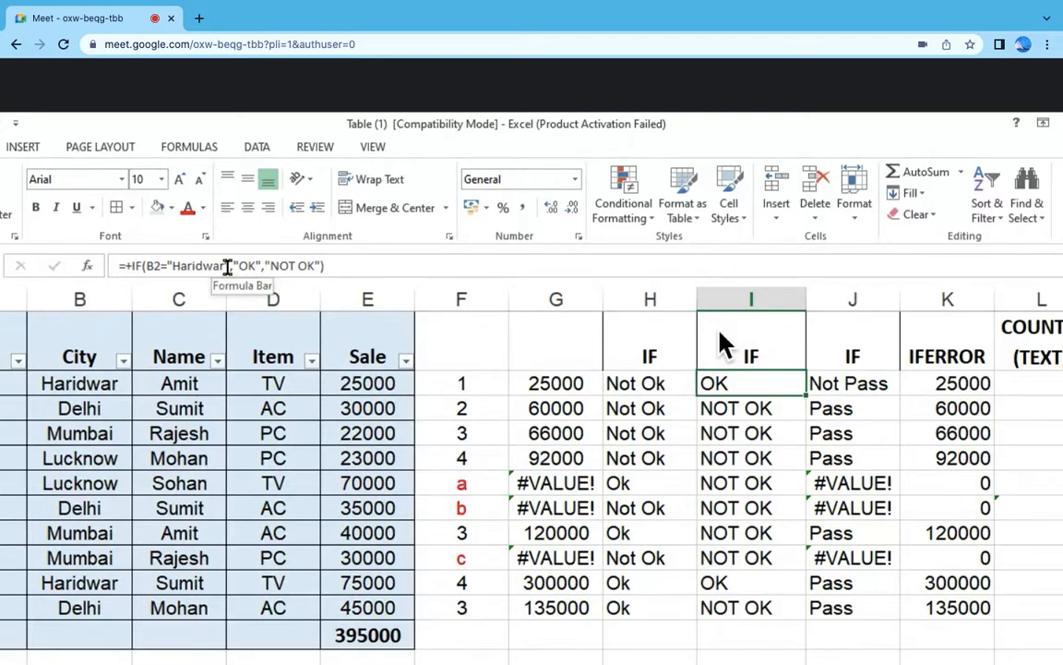
click(229, 266)
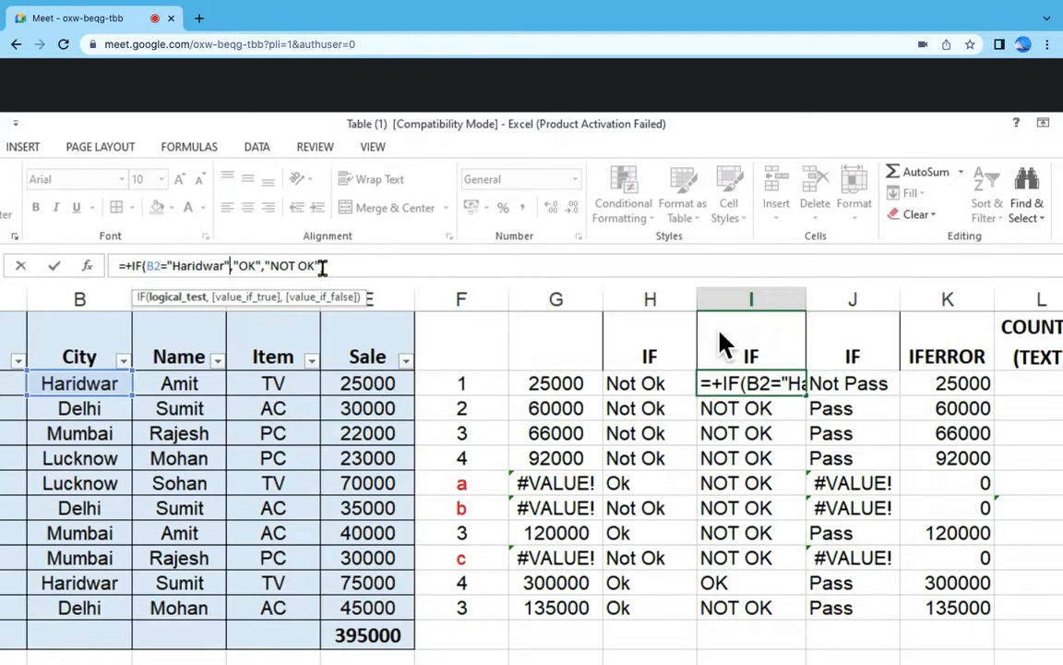
text())
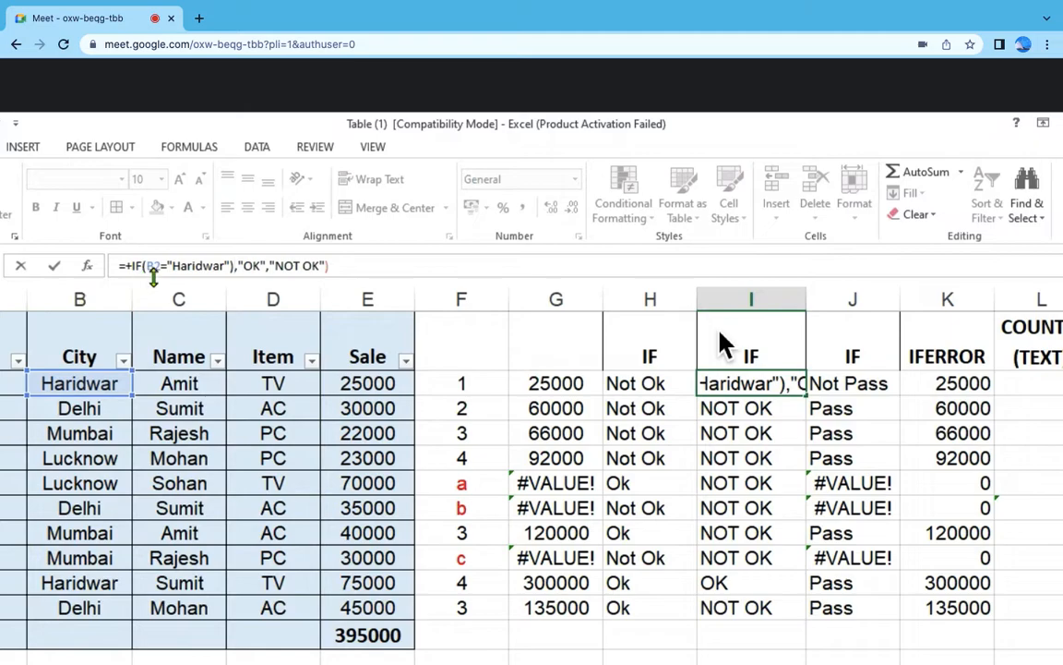
click(145, 266)
text(()
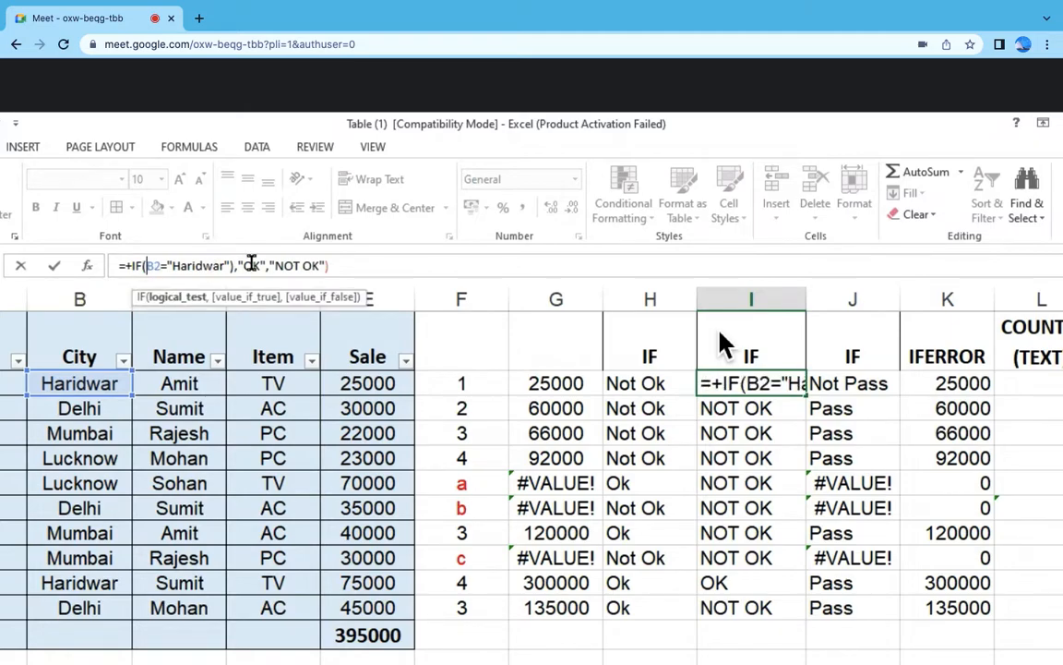
key(Return)
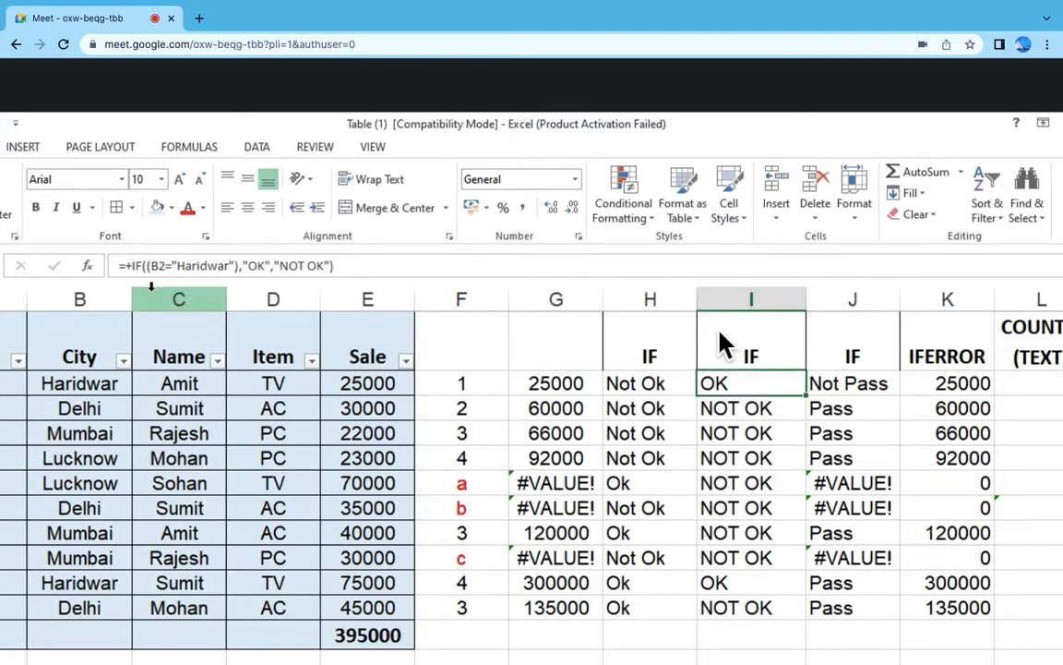
double_click(752, 380)
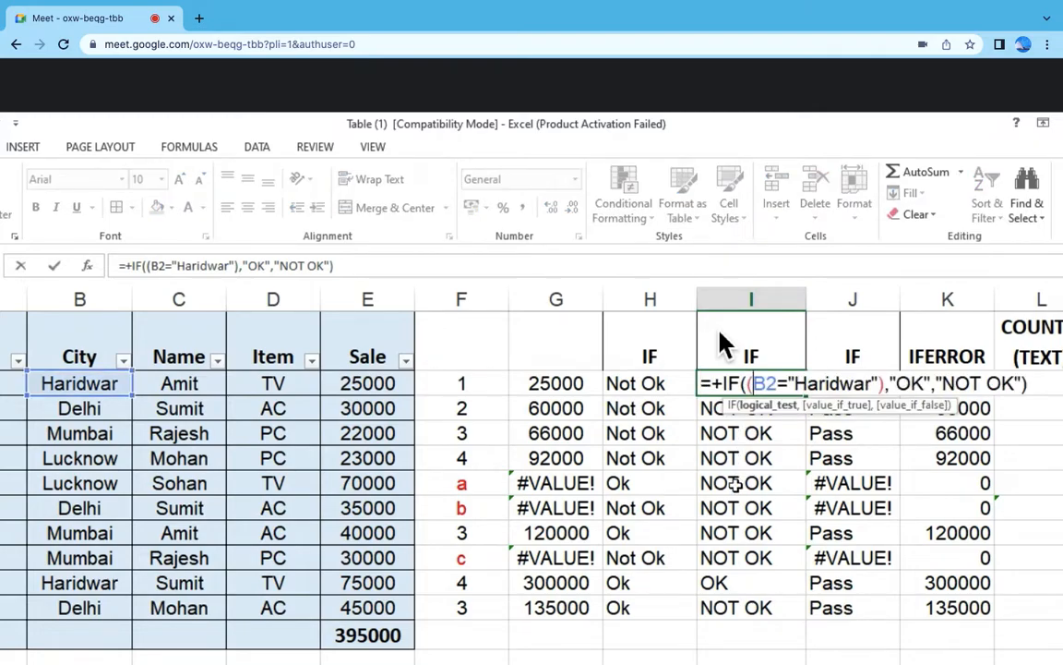
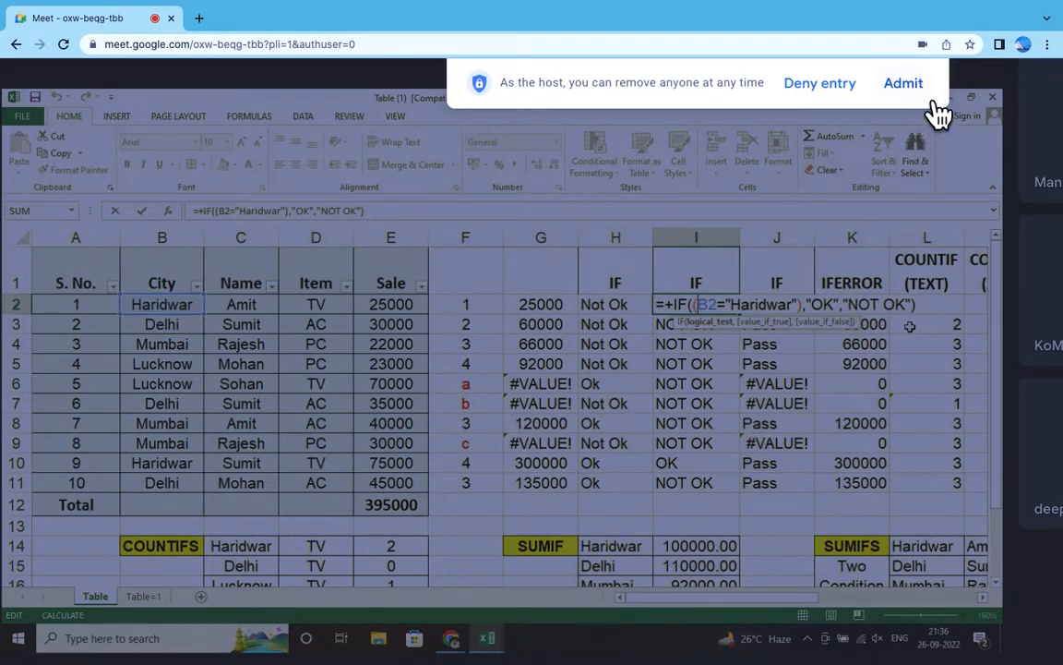
Step: Admit another waiting participant to the call and turn the camera on briefly before switching it off
click(915, 84)
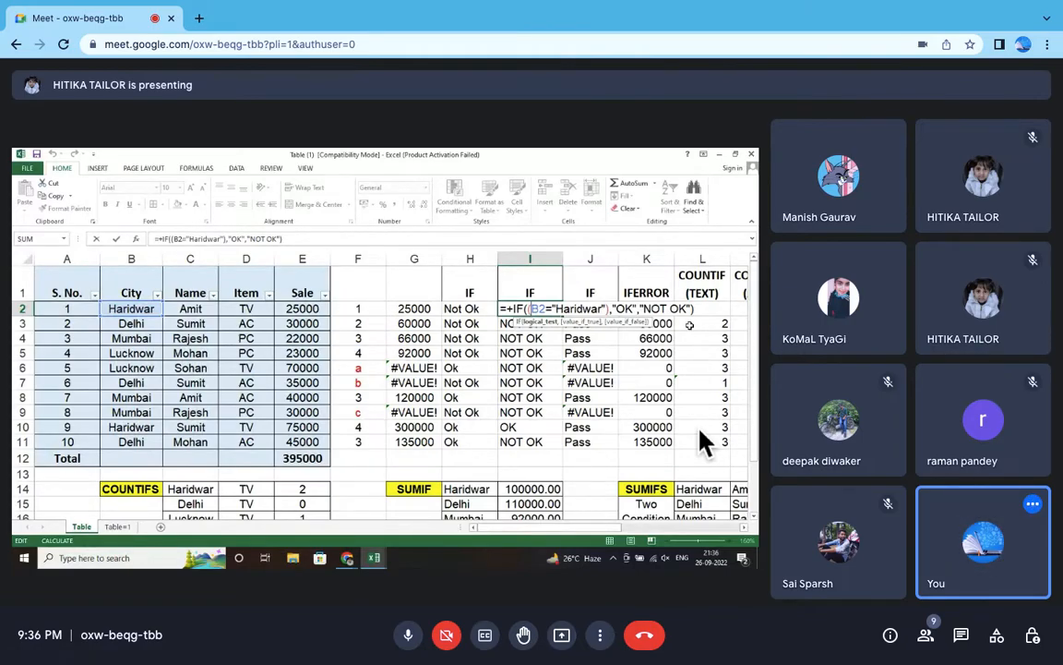
click(448, 634)
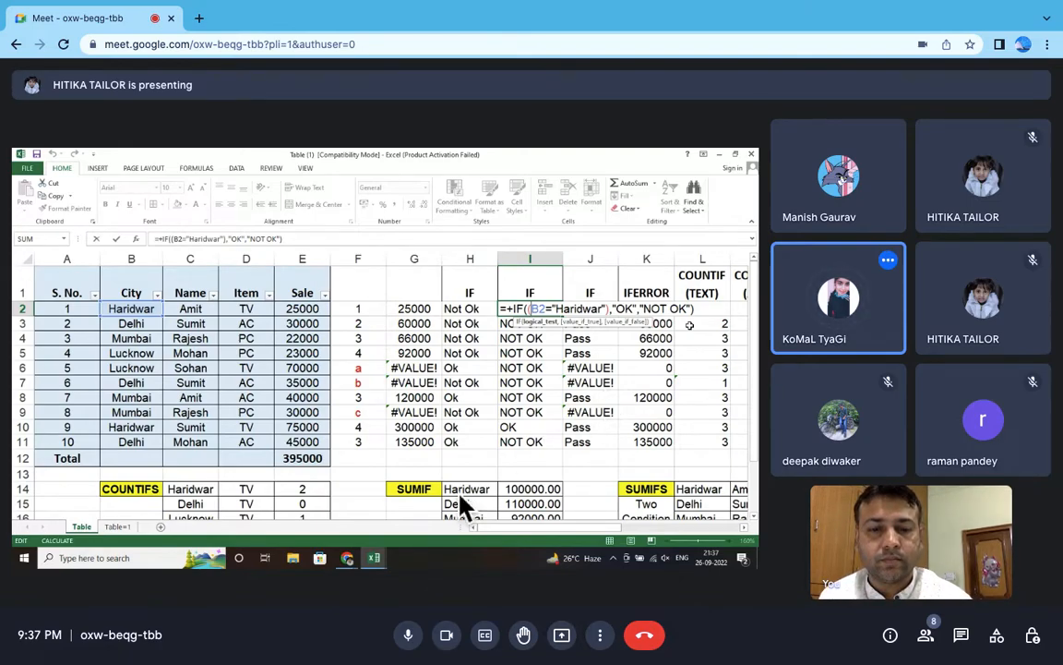
click(447, 635)
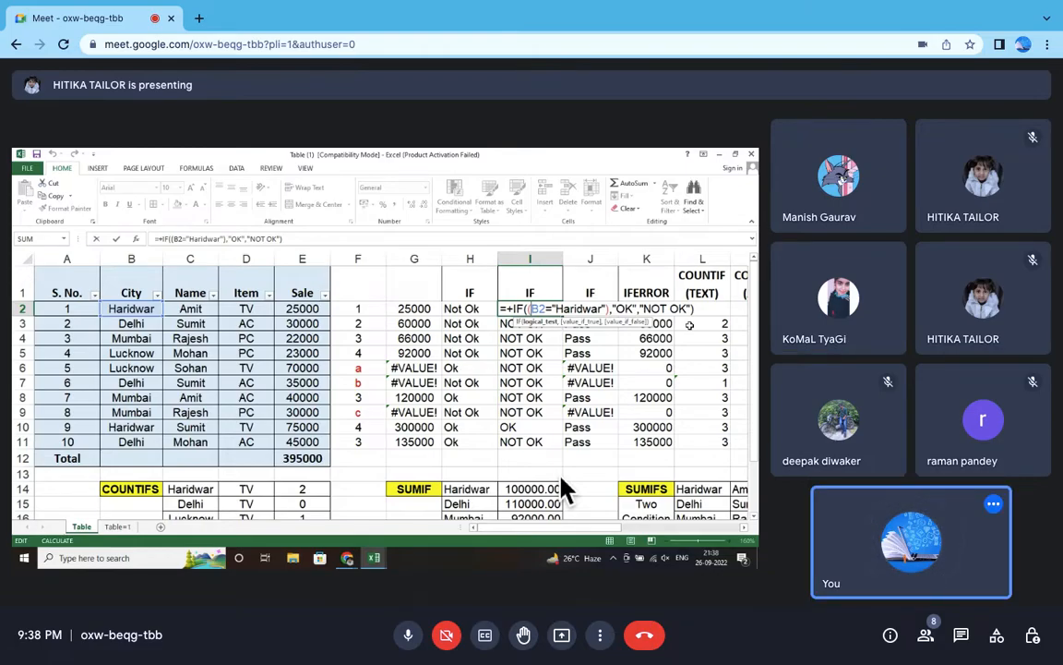
Step: Wrap the IF formula in J2 in an IFERROR function with 0 as the value if error
scroll(550, 381, up, 5)
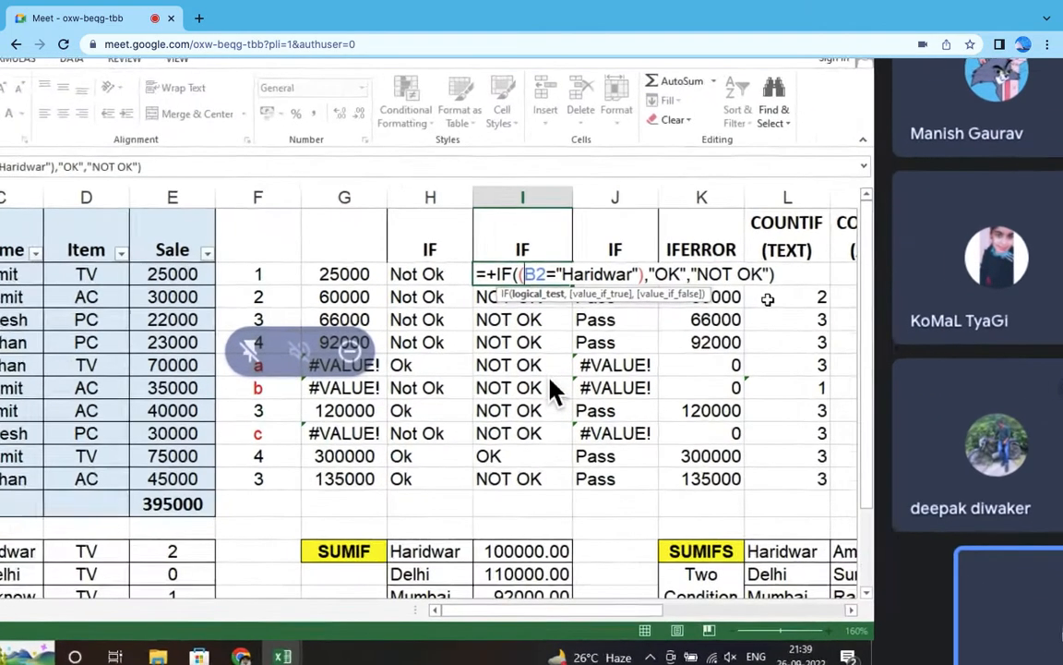
scroll(551, 389, left, 5)
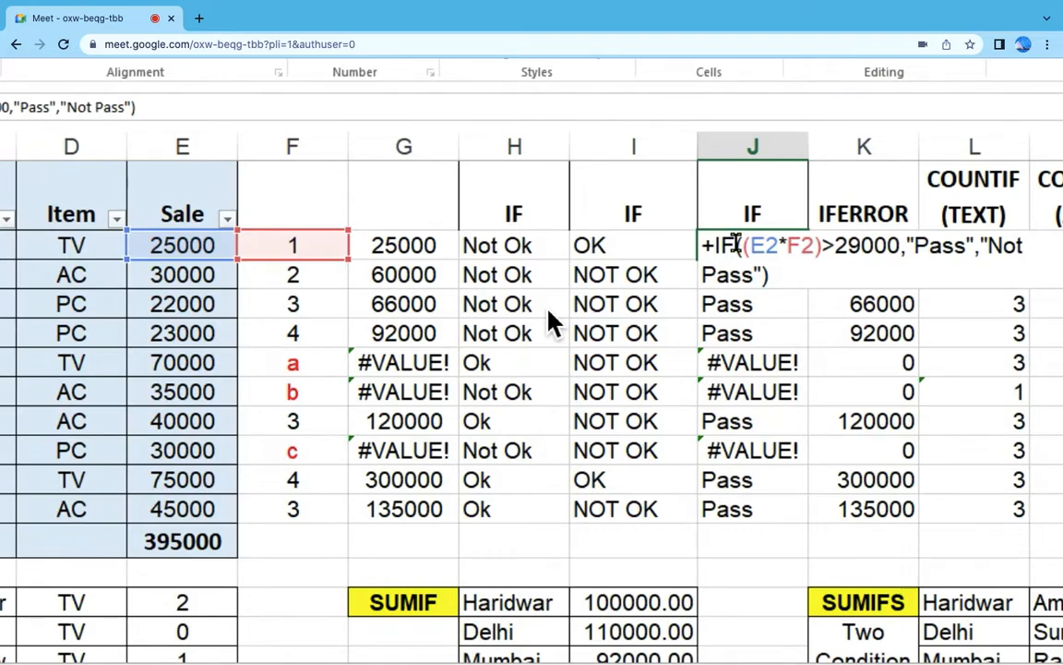
text(IF)
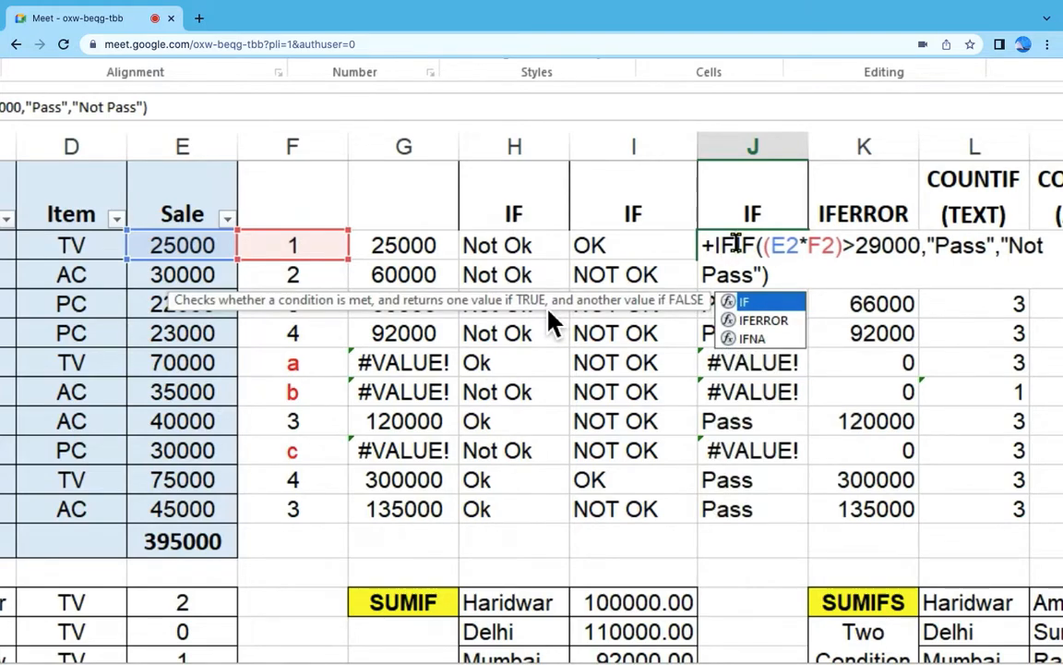
text(ERROR)
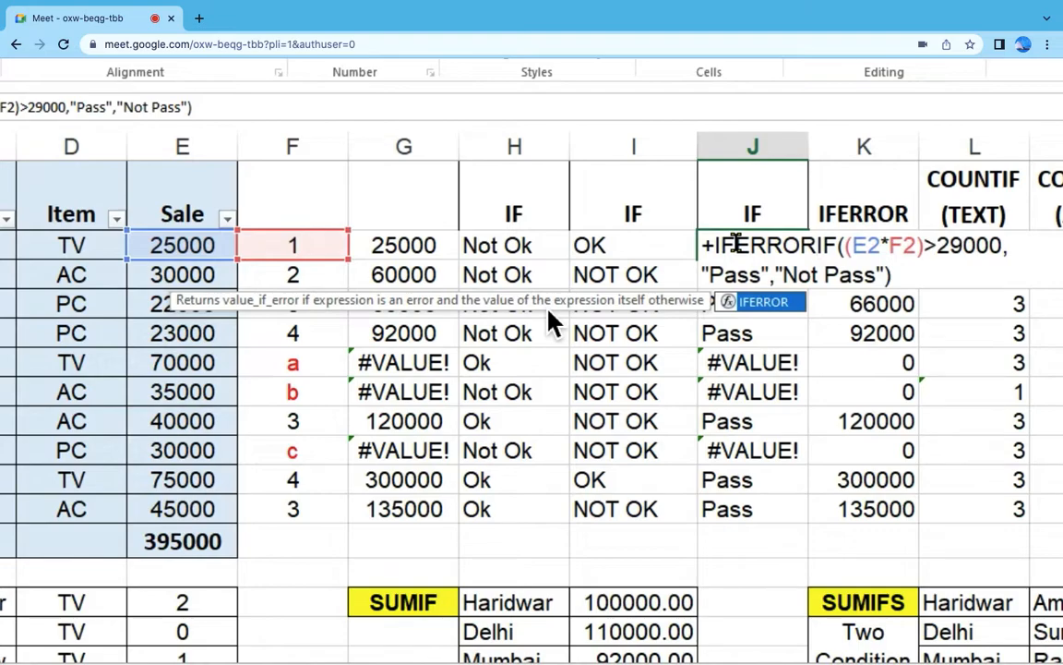
text(()
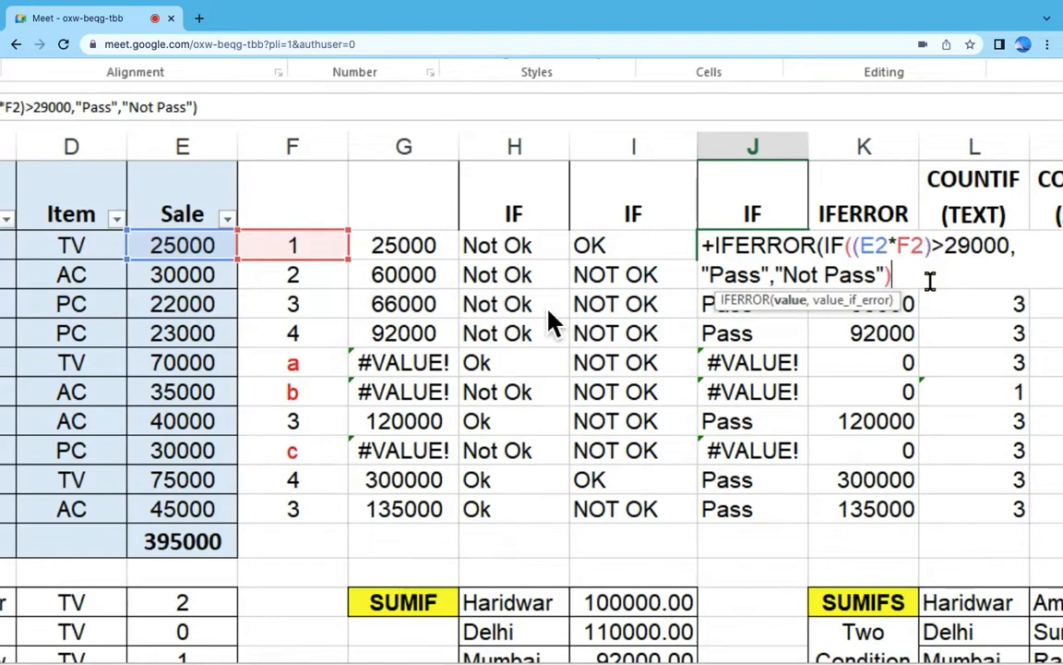
text(,)
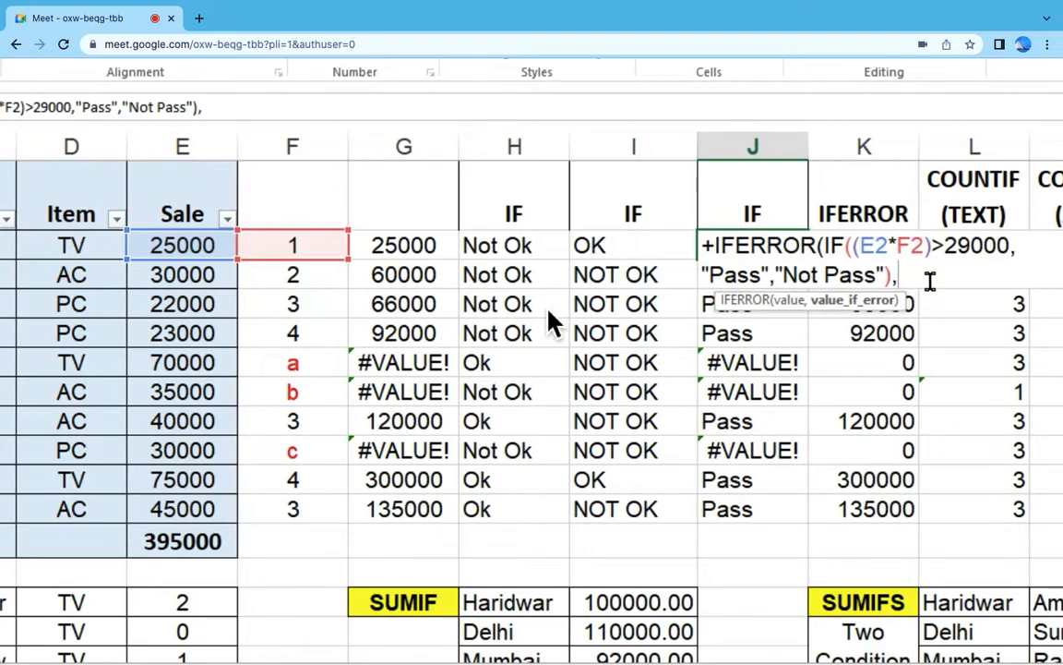
text(0))
key(Return)
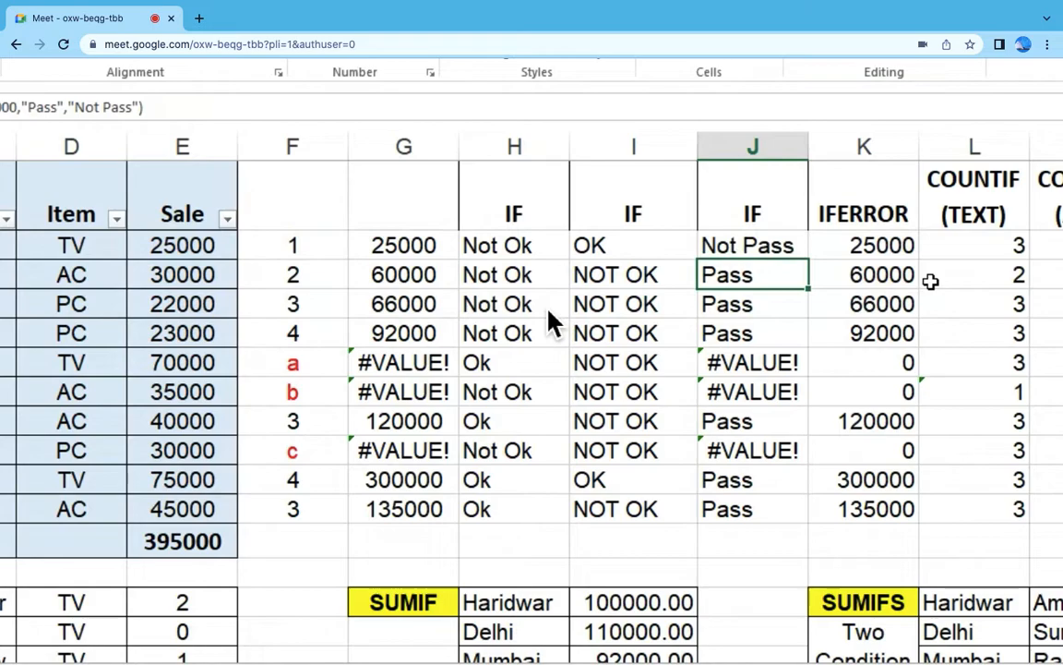
Step: Copy the IFERROR formula from J2 down through J11
key(Up)
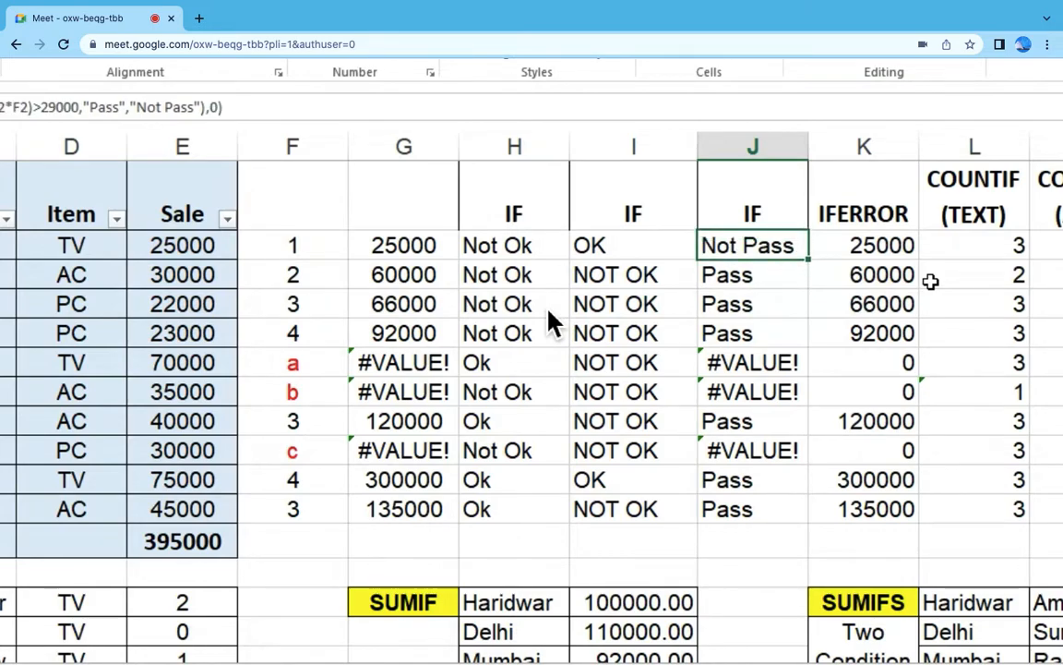
key(ctrl+c)
key(shift+Down)
key(shift+Down)
key(shift+Down)
key(shift+Down)
key(shift+Down)
key(shift+Down)
key(shift+Down)
key(shift+Down)
key(shift+Down)
key(shift+Down)
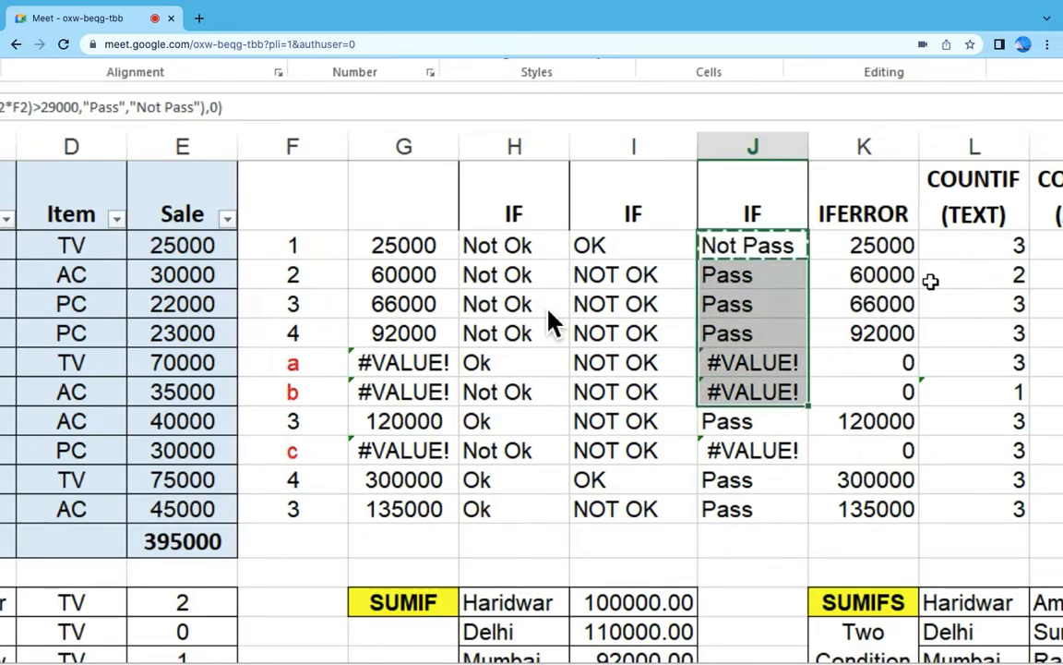
key(ctrl+v)
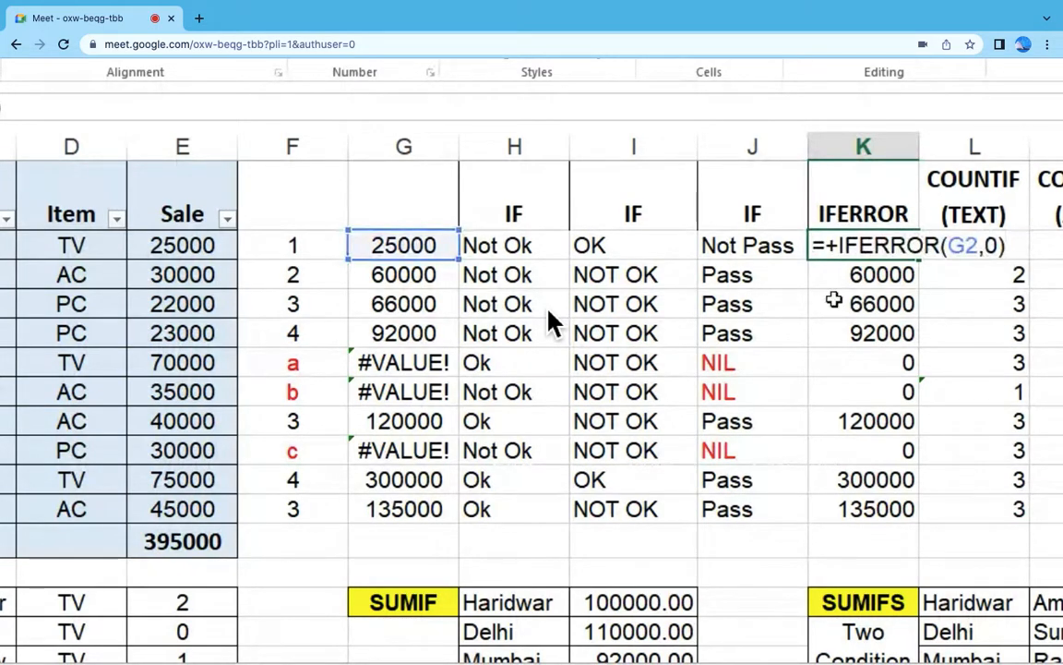
Step: Review the Sale values in column E, the multipliers in column F and the multiplication formula in G2
key(ctrl+Return)
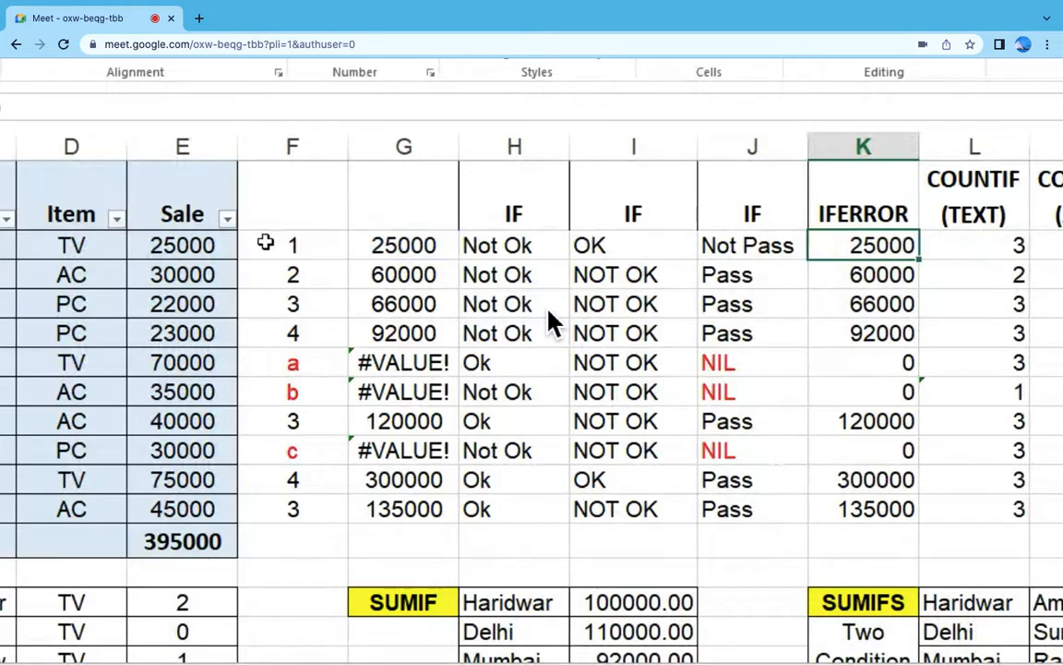
drag(198, 244, 198, 503)
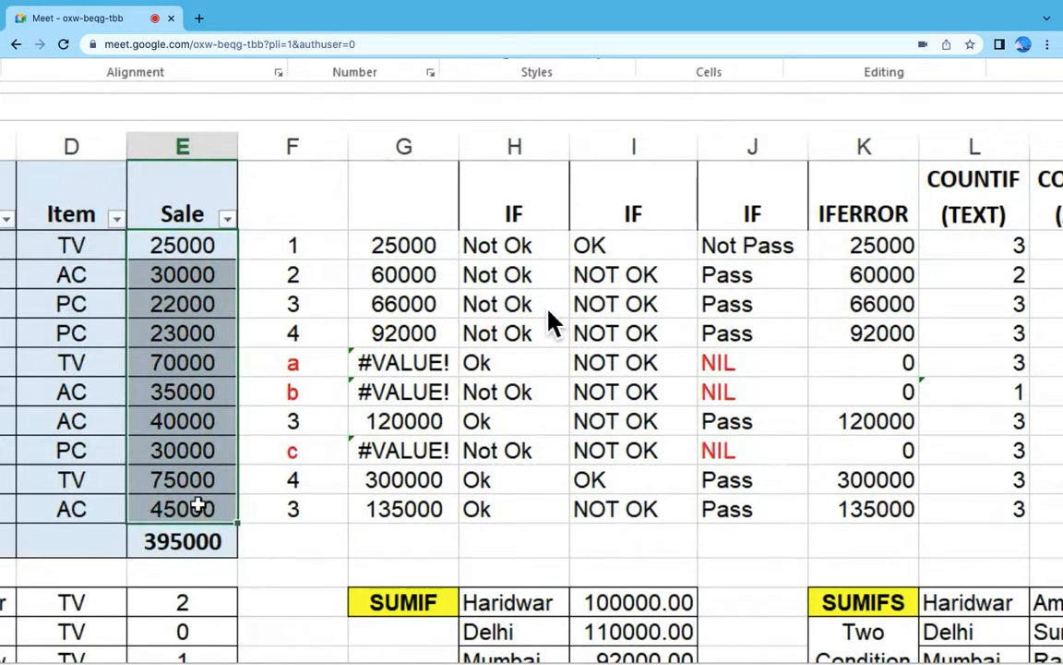
drag(304, 242, 270, 520)
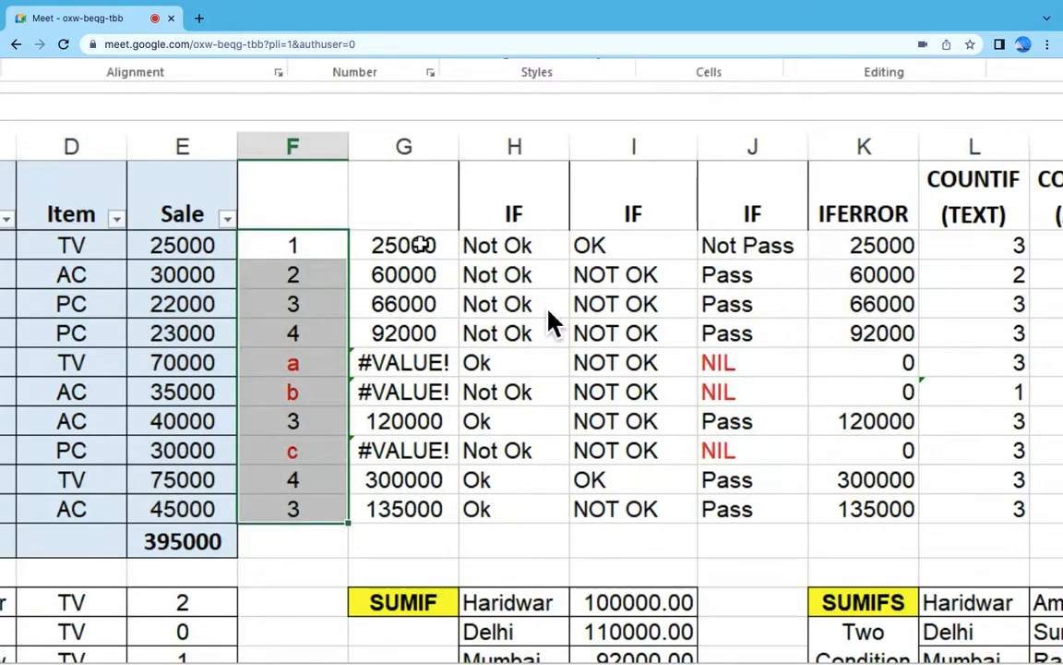
click(422, 244)
double_click(421, 244)
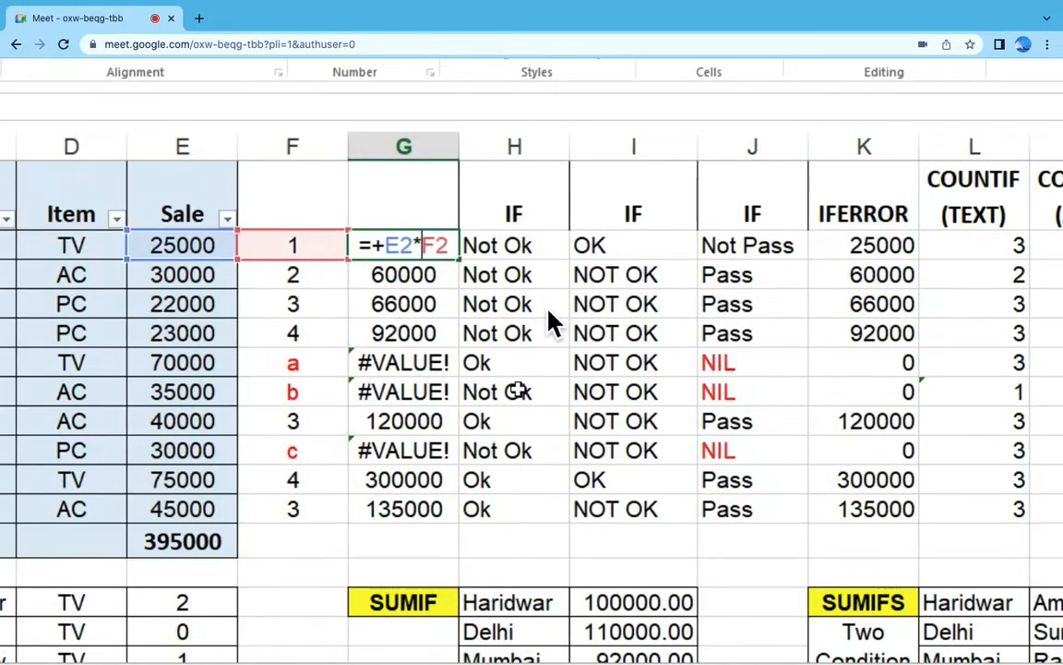
Step: Copy the multiplication formula =+E2*F2 from G2 down through G11
key(Return)
key(Up)
key(ctrl+c)
key(shift+Down)
key(shift+Down)
key(shift+Down)
key(shift+Down)
key(shift+Down)
key(shift+Down)
key(shift+Down)
key(shift+Down)
key(shift+Down)
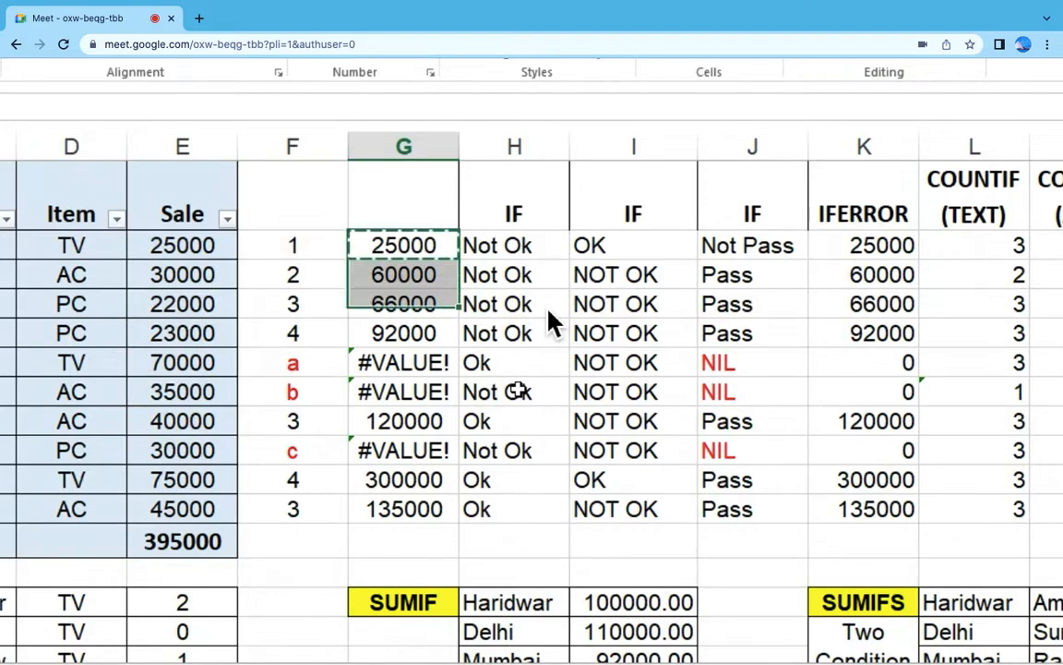
key(ctrl+v)
key(Return)
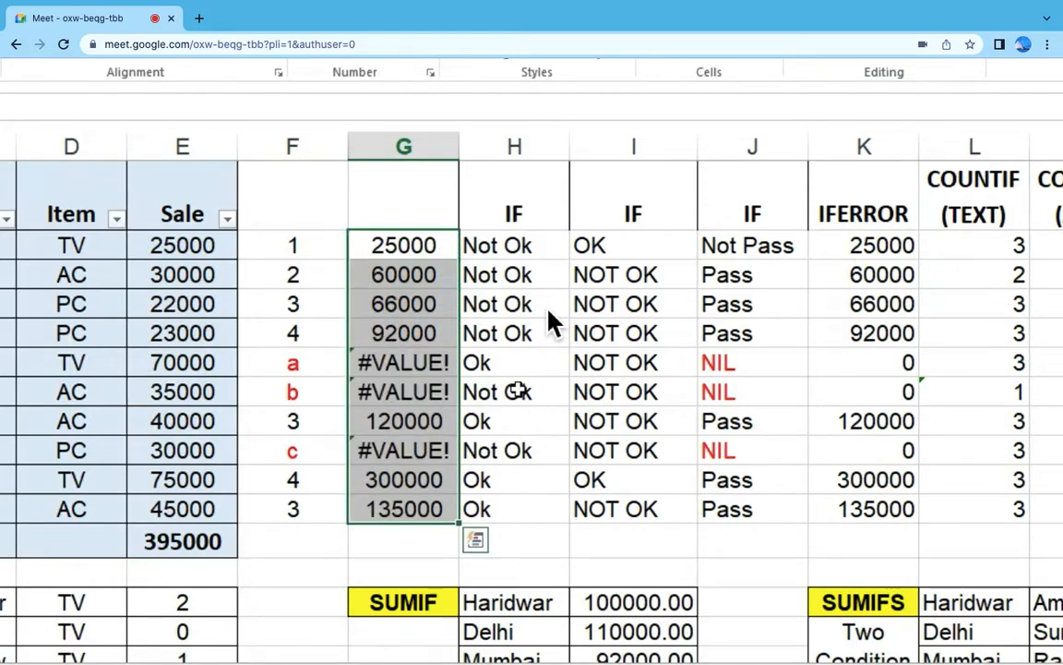
Step: Inspect the error cells G6, G7 and G9 and compare G2 with the IFERROR formula in K2
click(411, 361)
click(416, 389)
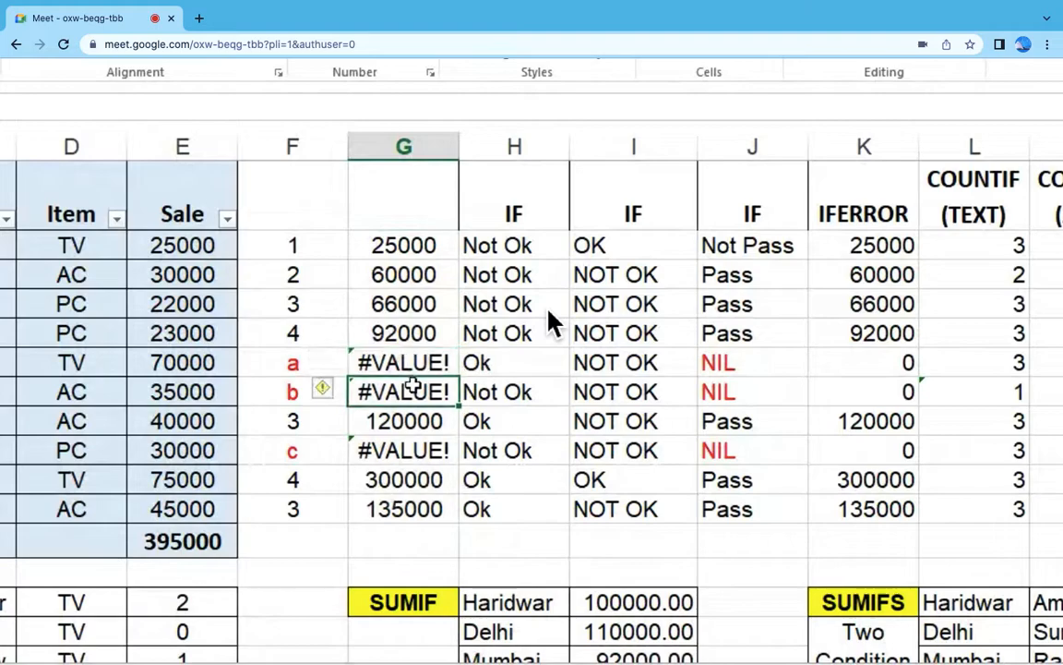
click(412, 447)
click(398, 245)
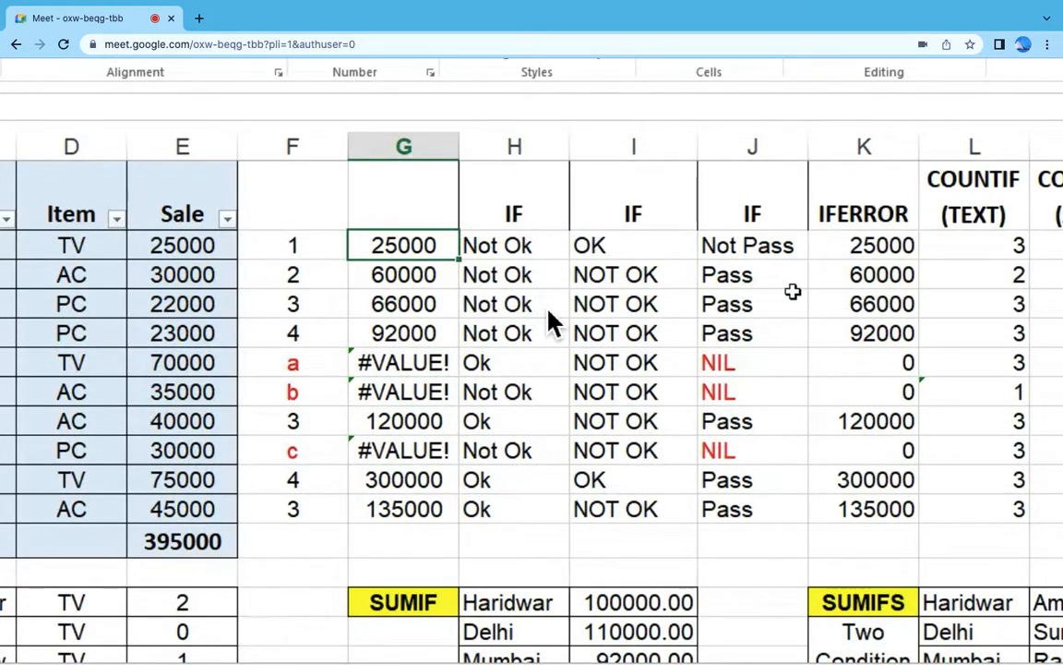
double_click(874, 245)
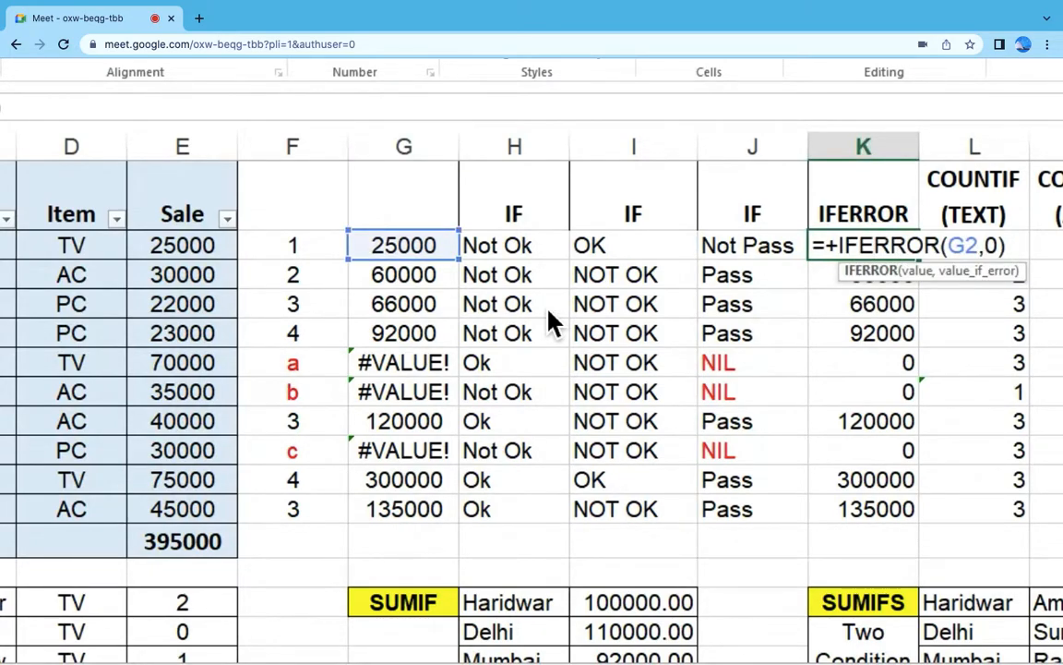
Step: Enter the formula +IFERROR(G2,"nil") in K2 so that errors return the text nil
key(Escape)
text(+IFE)
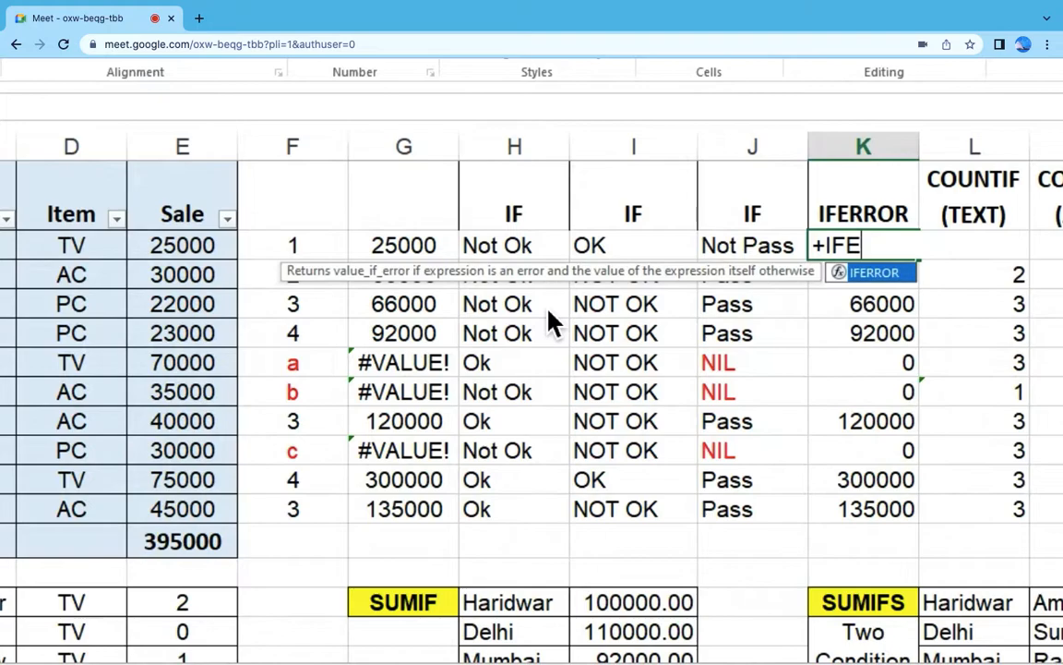
text(RROR)
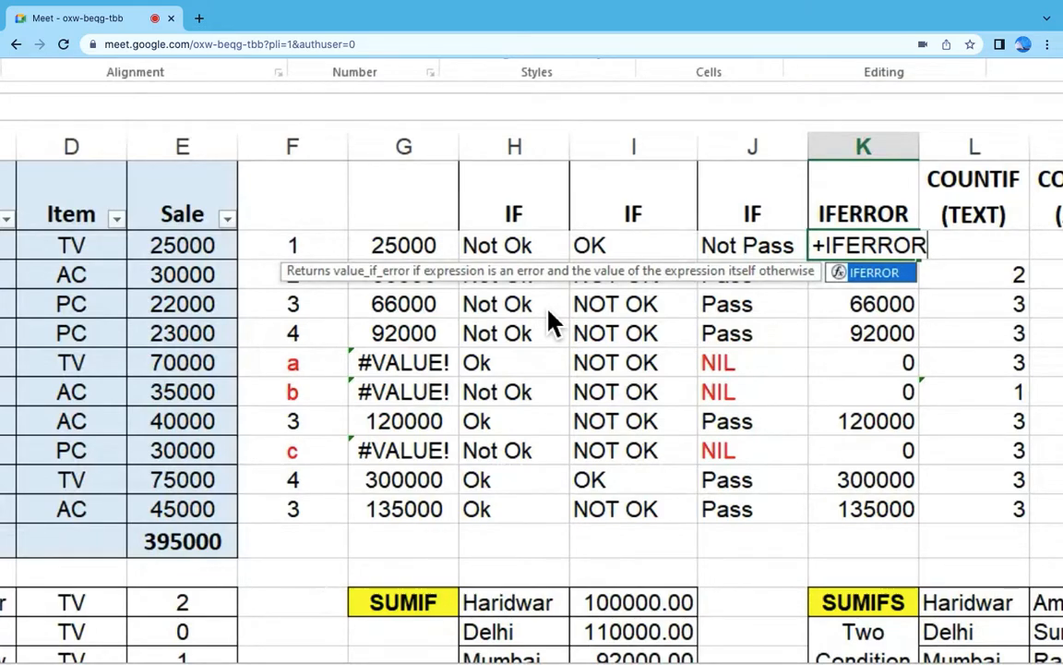
text(()
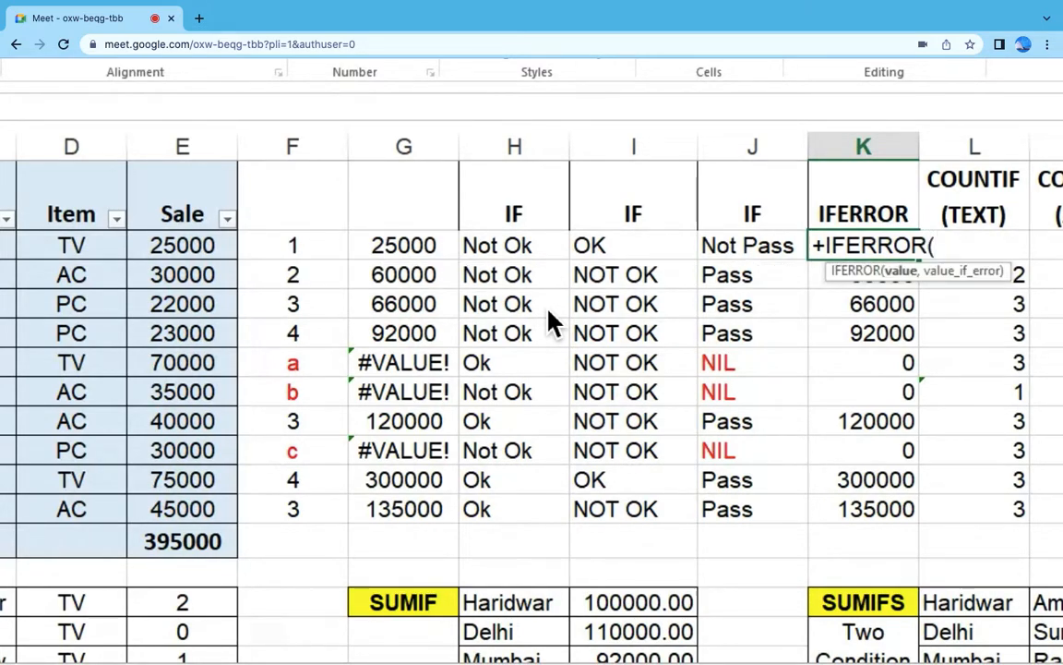
click(404, 242)
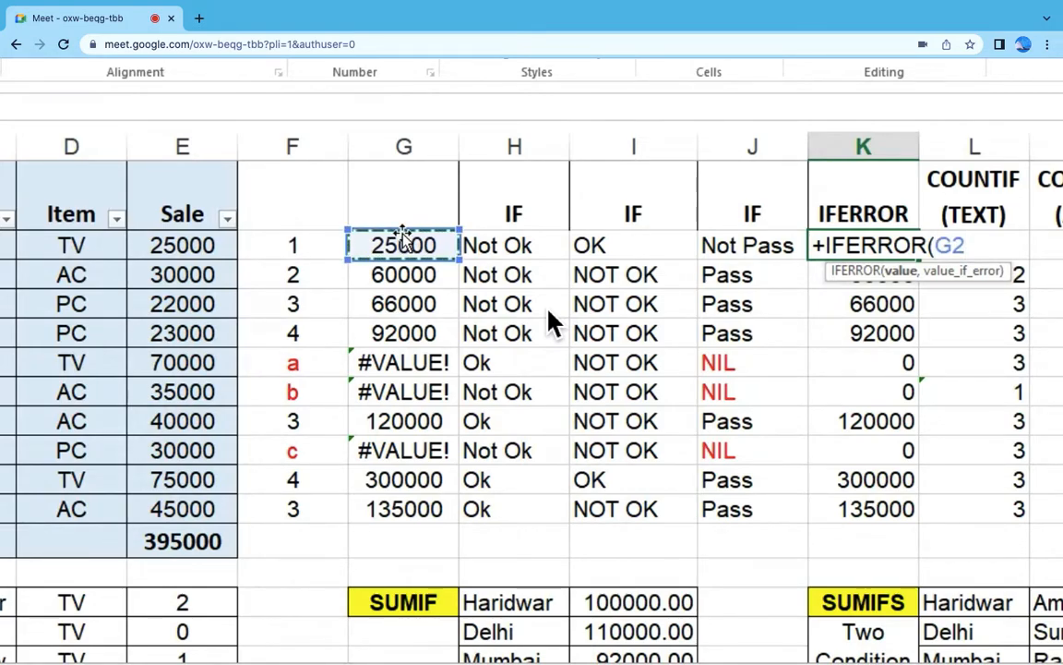
text(,)
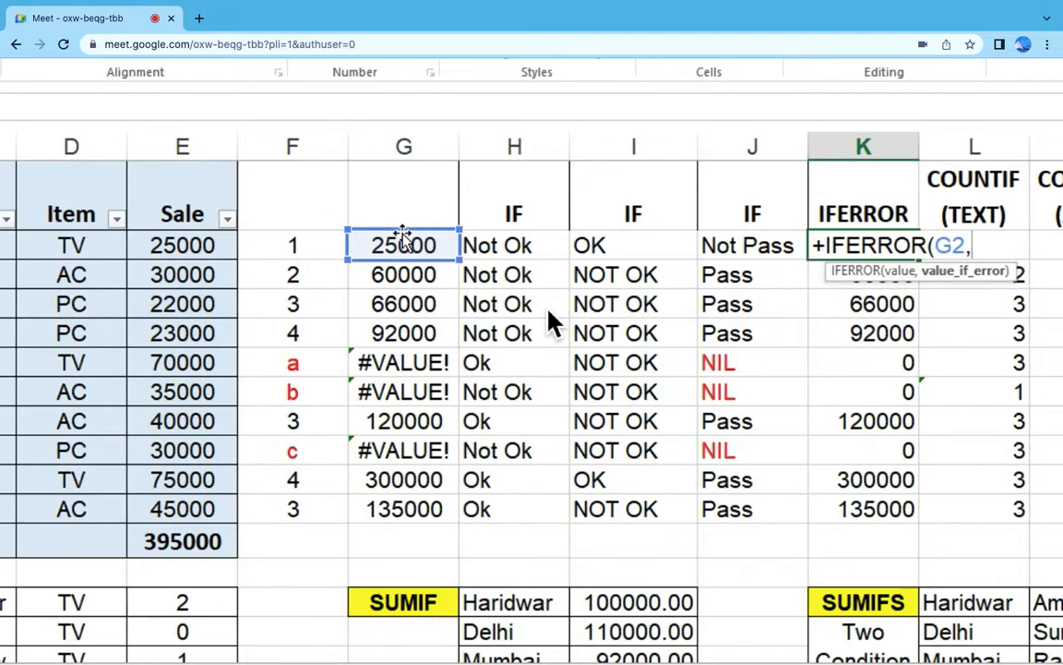
text("nil)
text(")
key(Return)
Step: Copy the "nil" IFERROR formula from K2 down through K11
key(Up)
key(shift+Down)
key(shift+Down)
key(shift+Down)
key(shift+Down)
key(shift+Down)
key(shift+Down)
key(shift+Down)
key(shift+Down)
key(shift+Down)
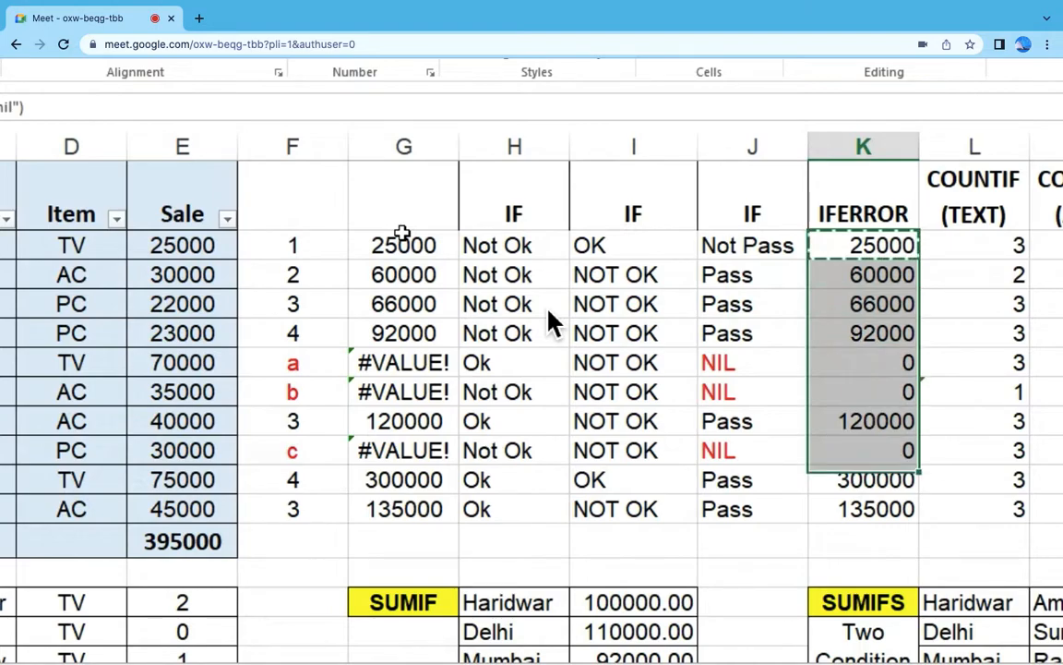
key(ctrl+v)
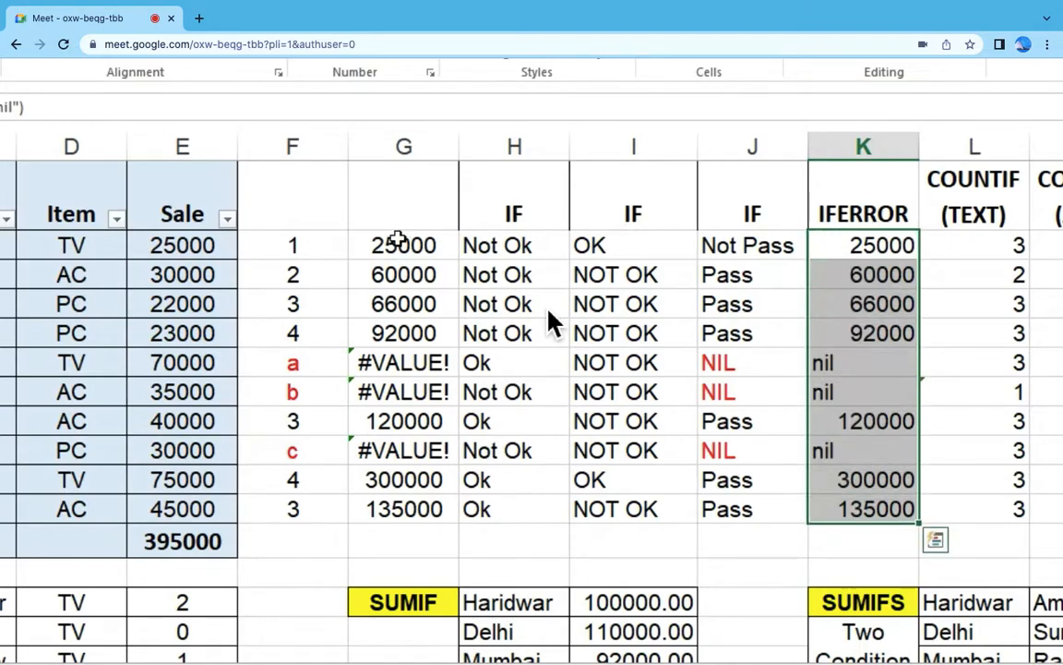
Step: Colour the text of the error cells G6, G7 and G9 red and check the matching results in K6, K7 and K9
click(392, 362)
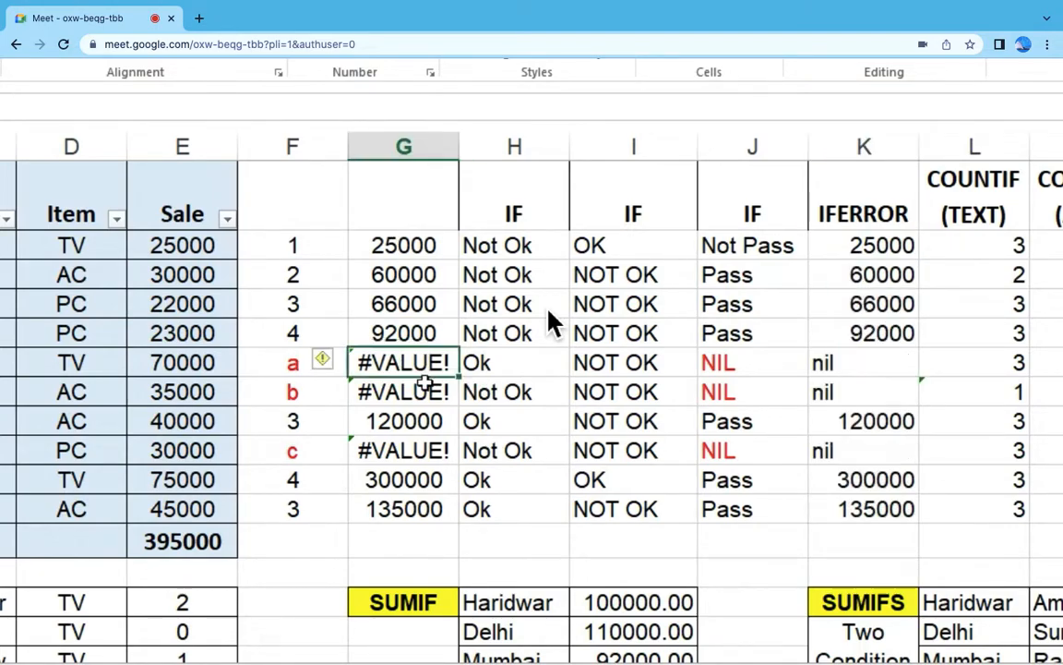
ctrl+click(399, 394)
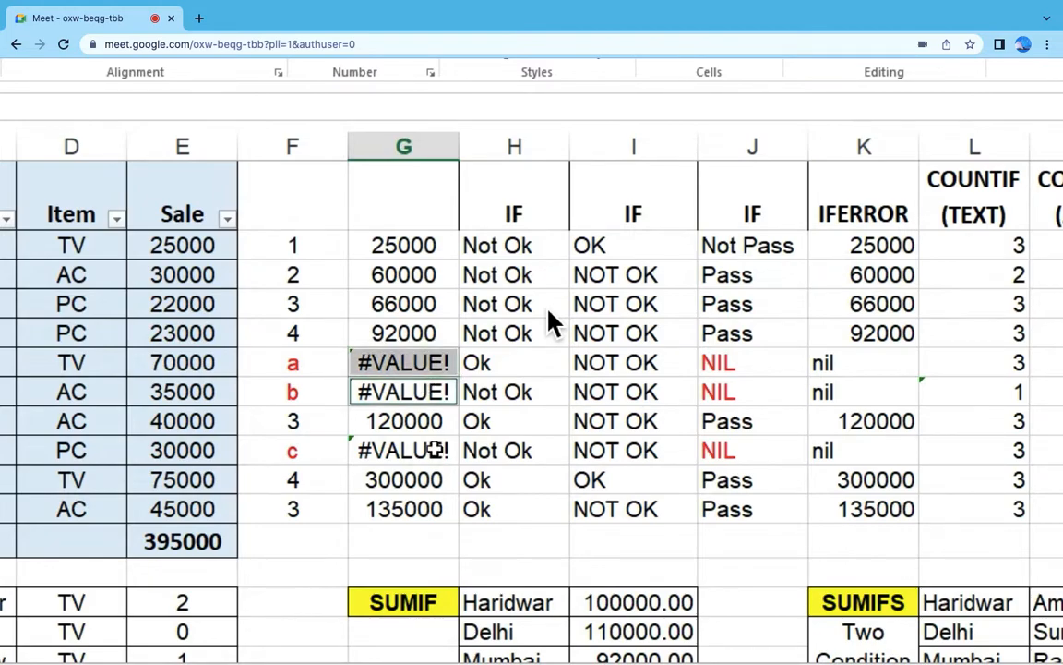
ctrl+click(423, 449)
key(F4)
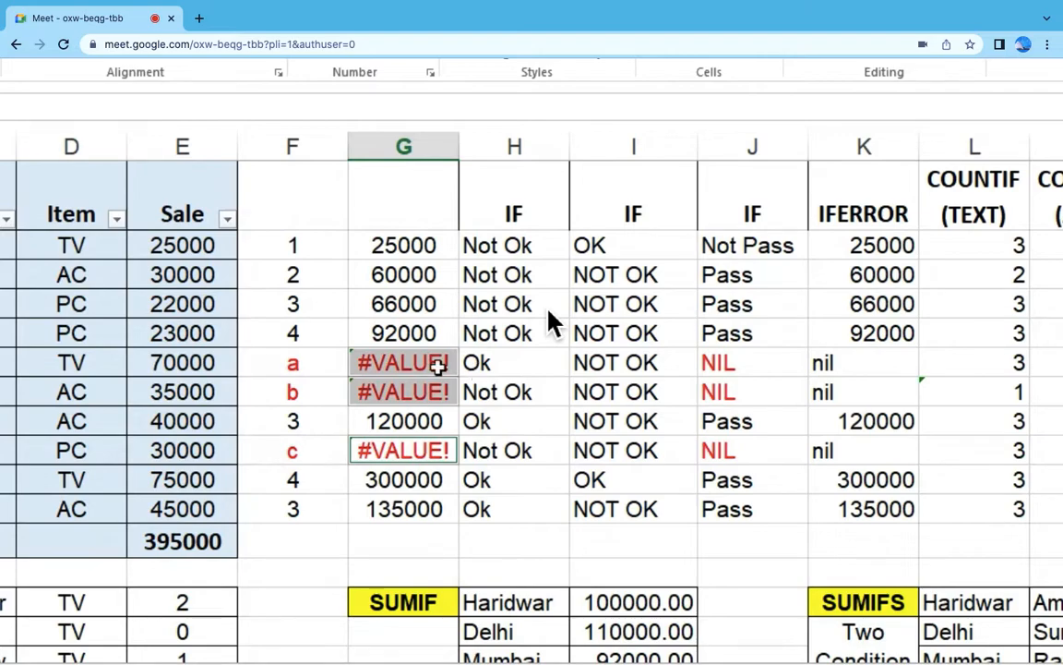
click(900, 362)
click(886, 391)
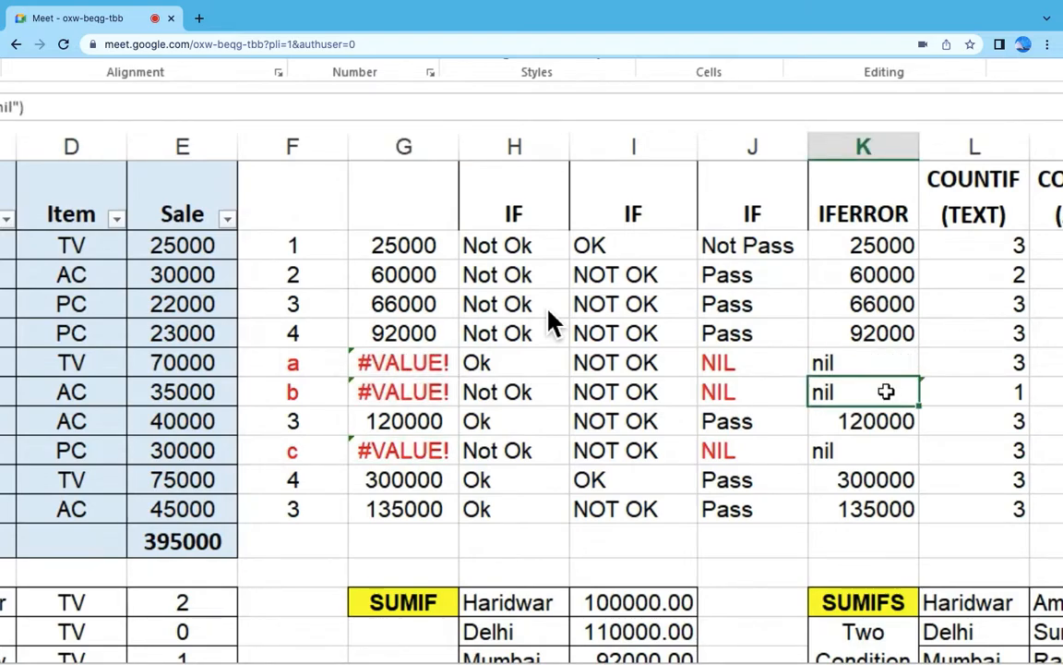
click(890, 451)
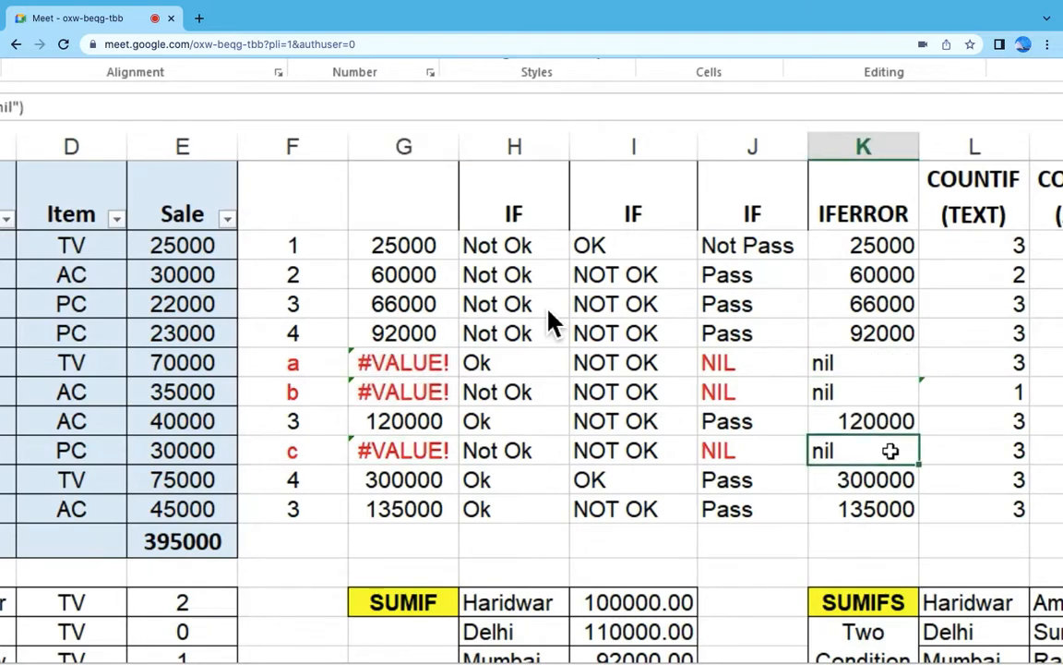
Step: Change the error fallback in K2's IFERROR formula to 0
click(876, 245)
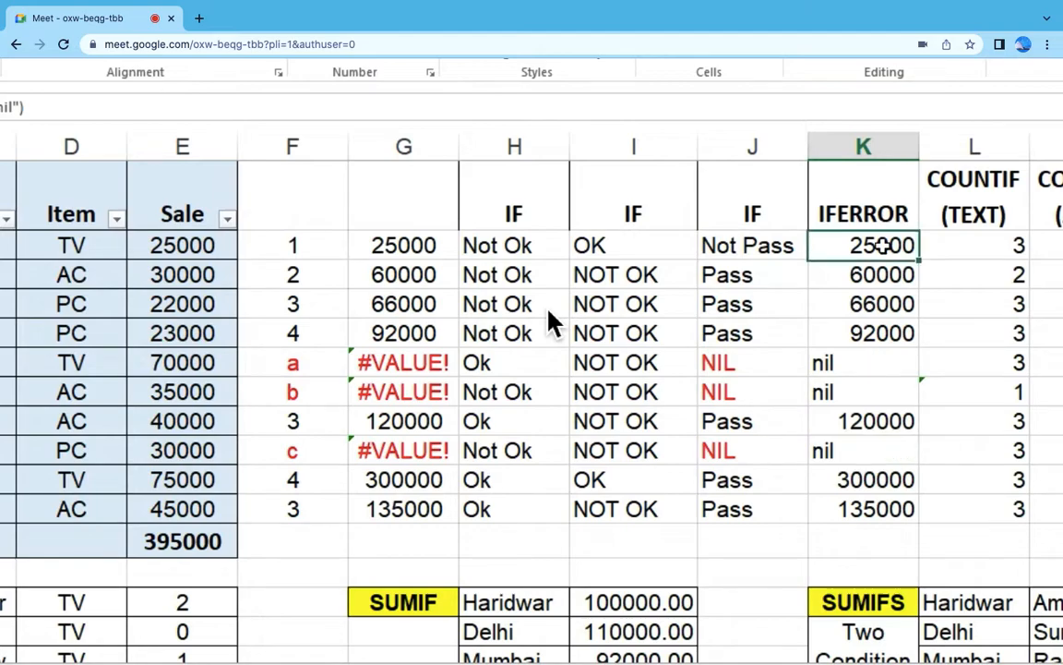
click(17, 105)
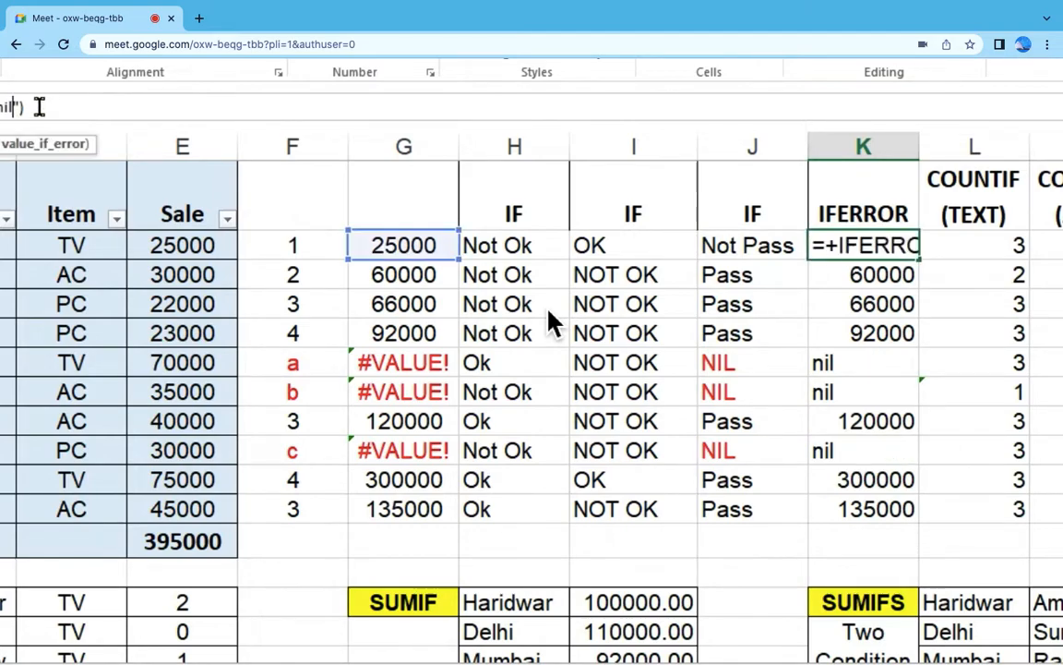
key(BackSpace)
key(BackSpace)
key(BackSpace)
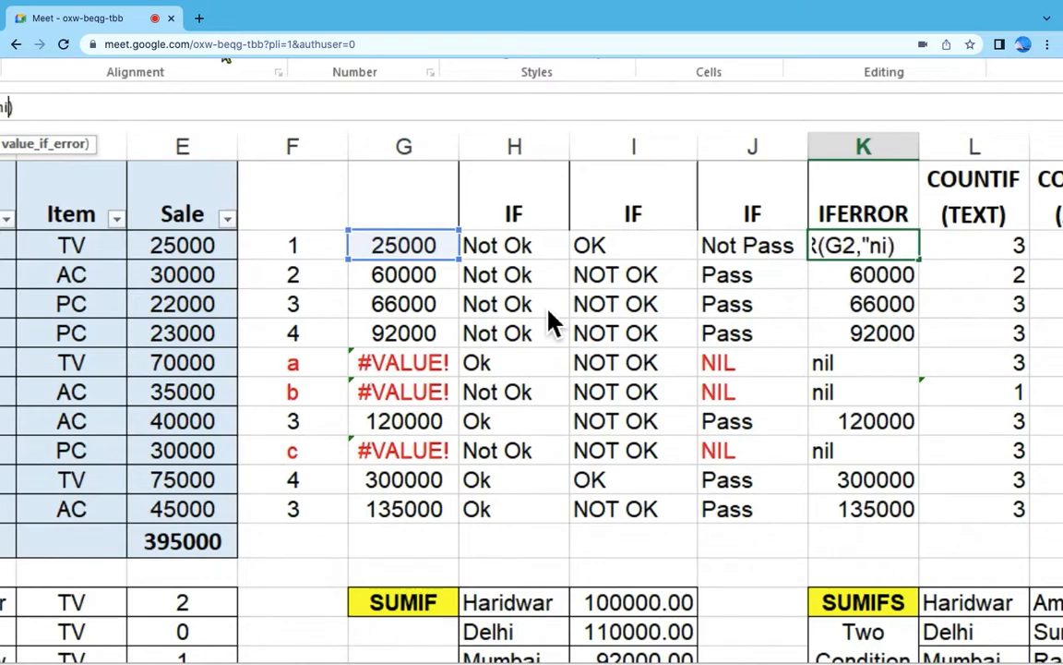
key(BackSpace)
key(BackSpace)
key(BackSpace)
text(,0)
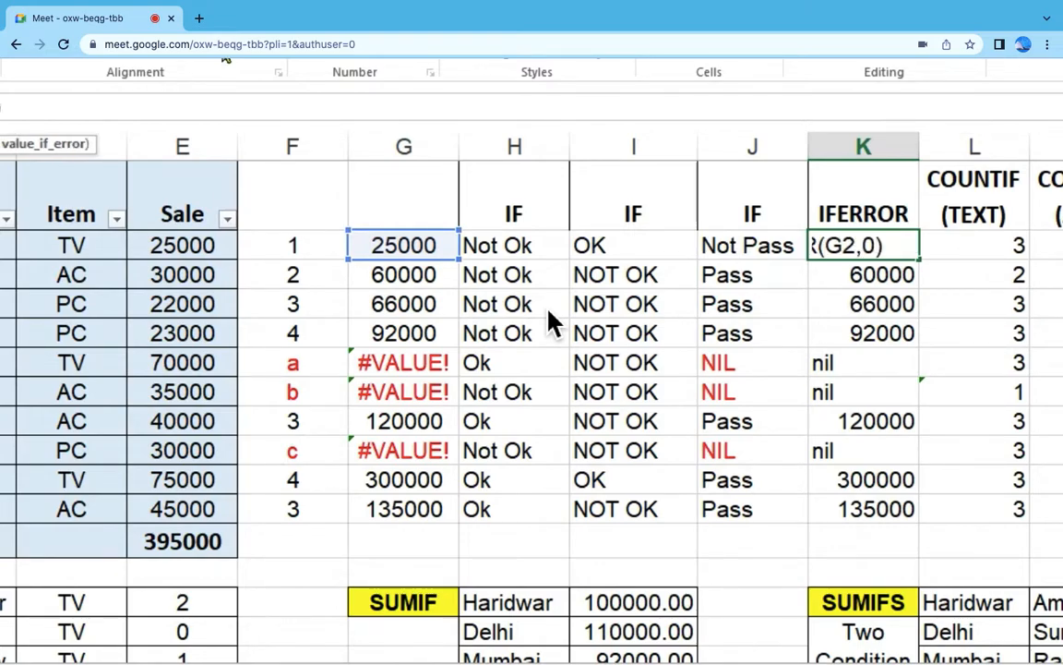
key(Return)
Step: Copy the IFERROR formula with the 0 fallback from K2 down through K11
key(Up)
key(ctrl+c)
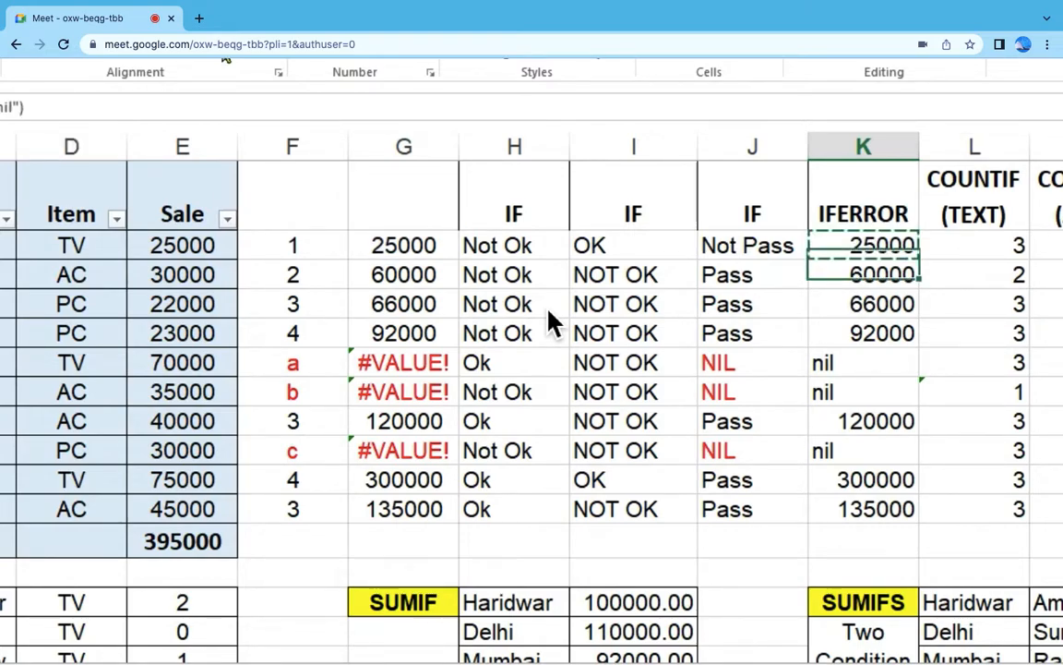
key(shift+Down)
key(shift+Down)
key(shift+Down)
key(shift+Down)
key(shift+Down)
key(shift+Down)
key(shift+Down)
key(shift+Down)
key(shift+Down)
key(ctrl+v)
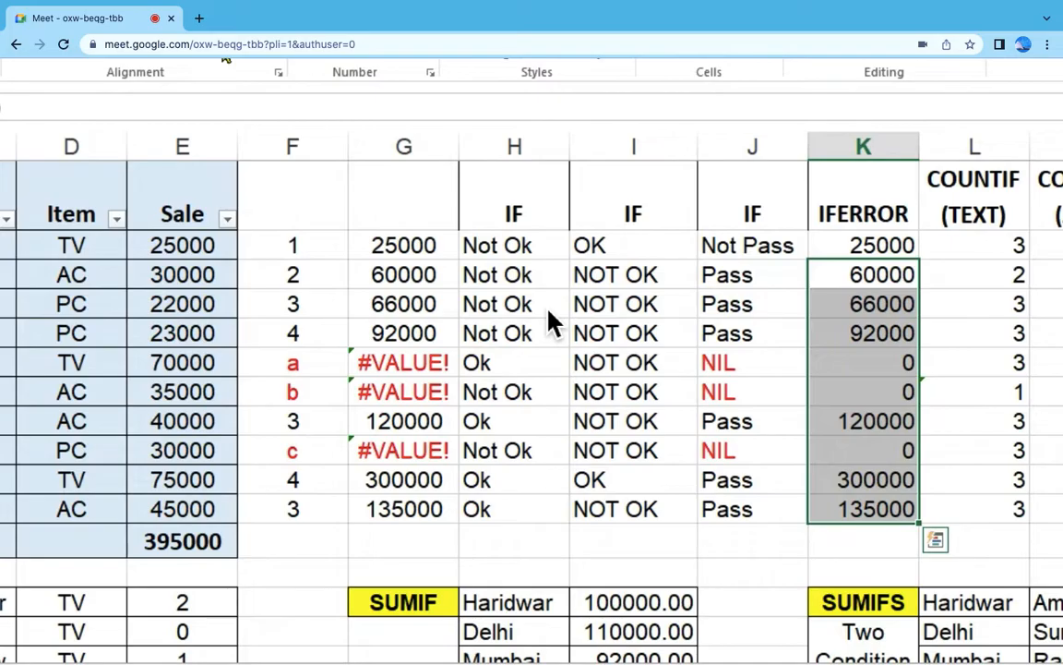
Step: Turn the meeting camera on briefly and switch it off again
scroll(548, 309, down, 5)
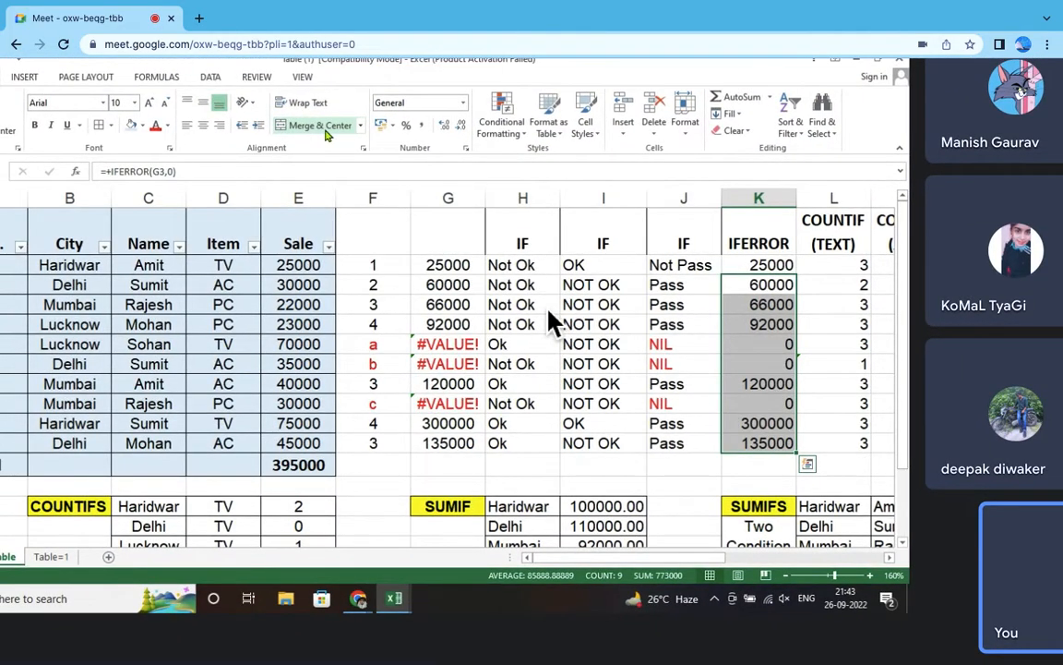
scroll(549, 310, down, 3)
scroll(548, 309, down, 1)
click(457, 640)
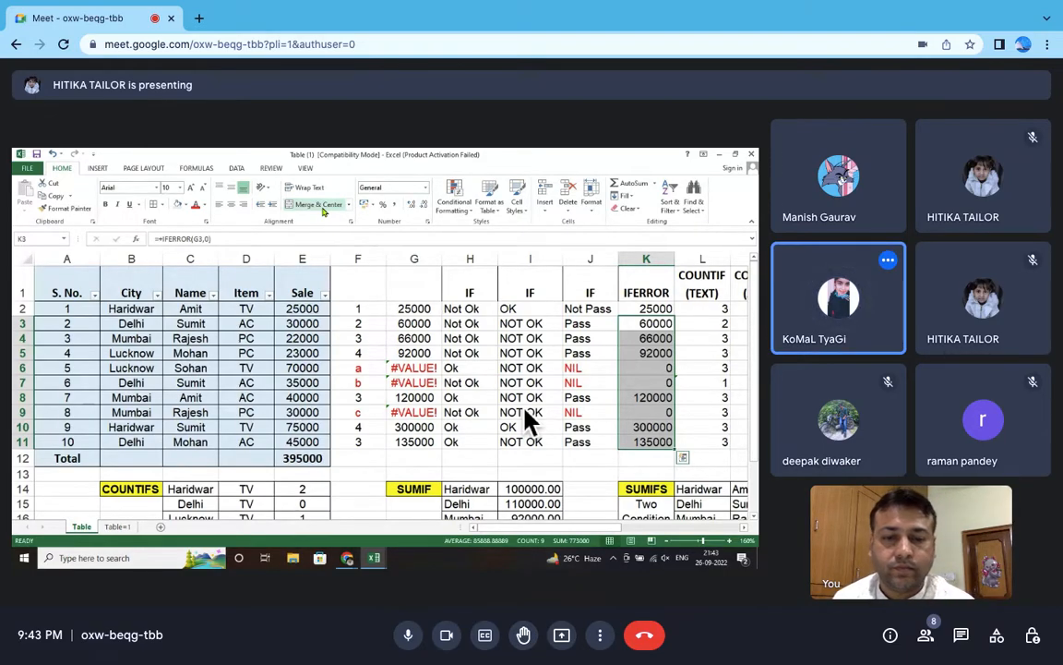
click(454, 641)
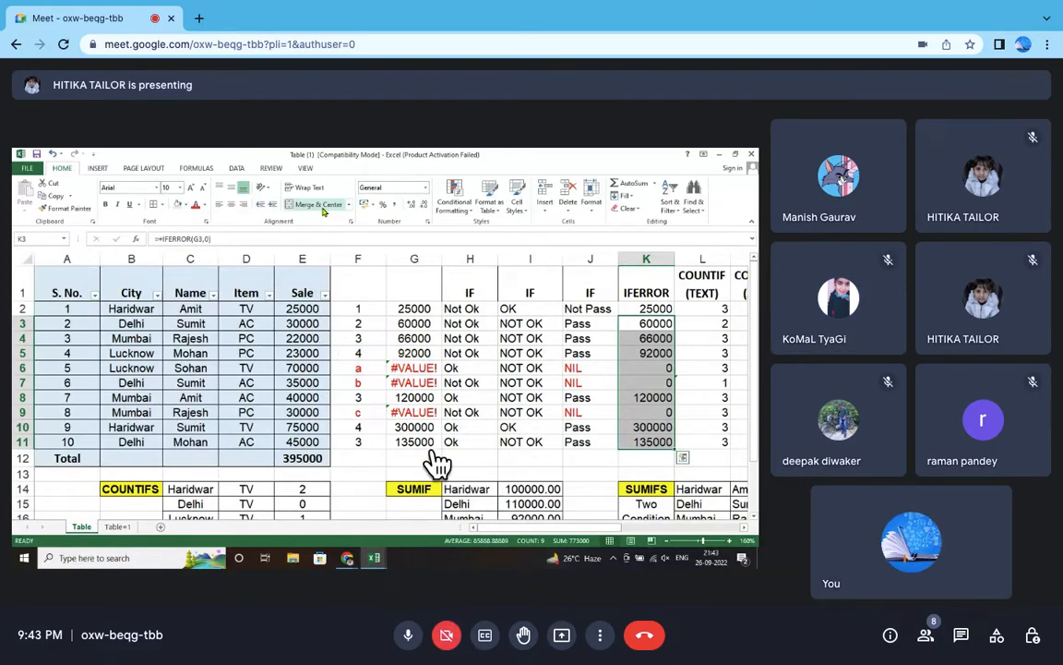
scroll(434, 389, up, 5)
scroll(432, 389, left, 2)
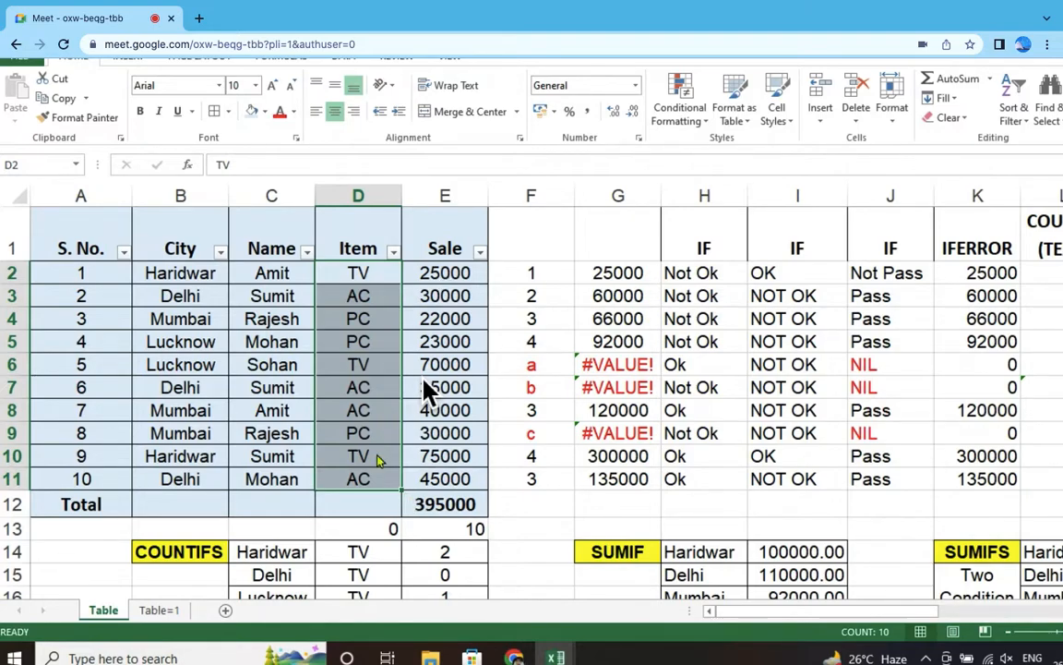
Step: Switch to the workbook with the List of IF Formulas and review its two COUNTIF entries
key(alt+Tab)
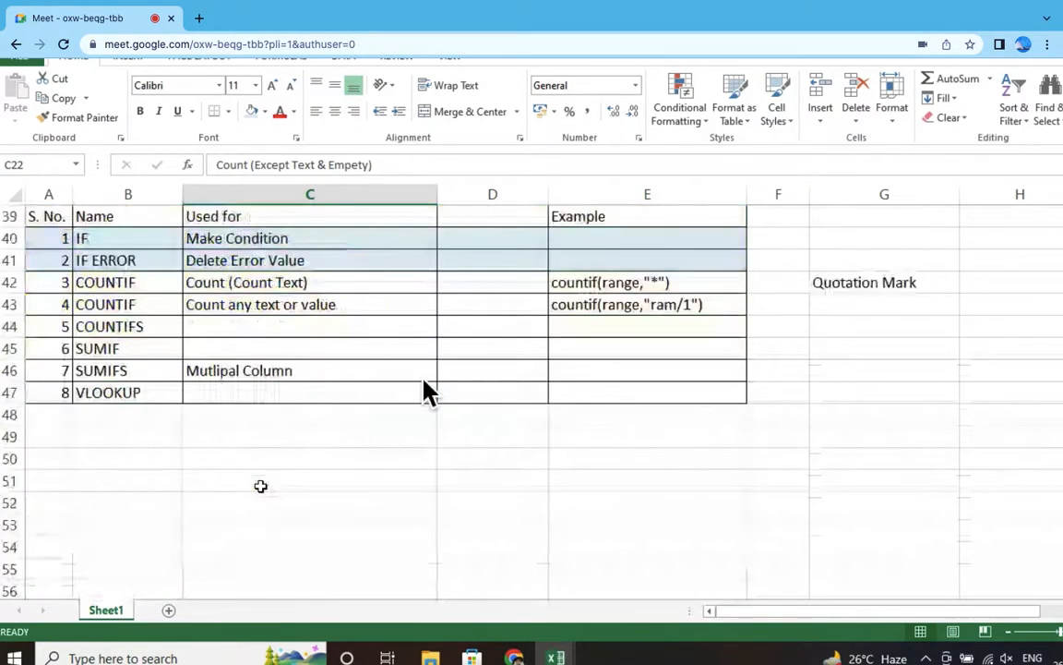
scroll(261, 486, up, 1)
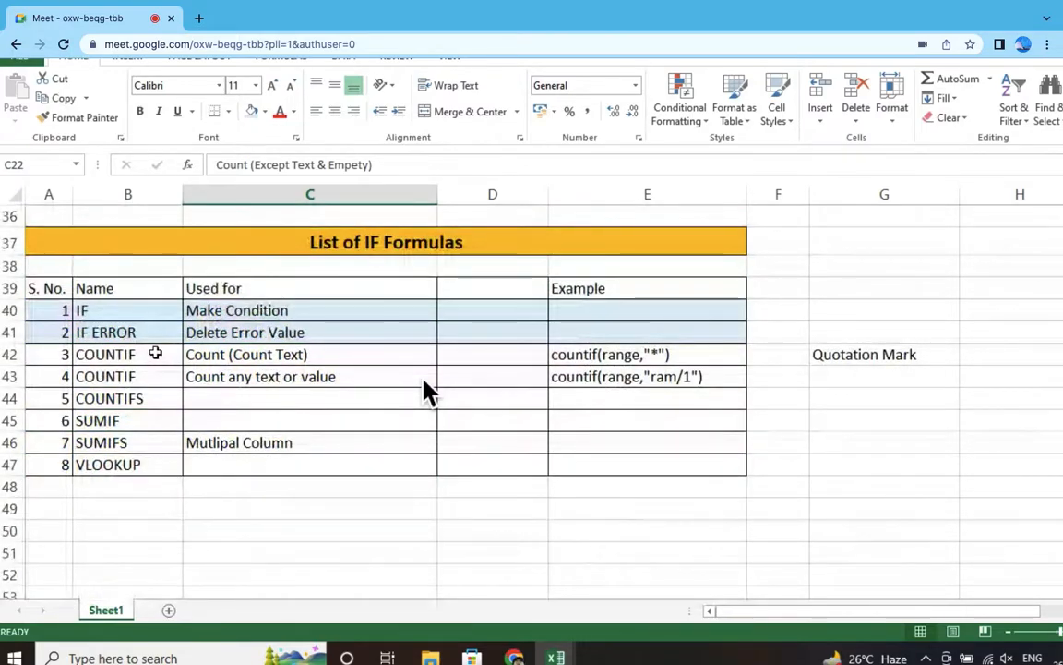
click(163, 365)
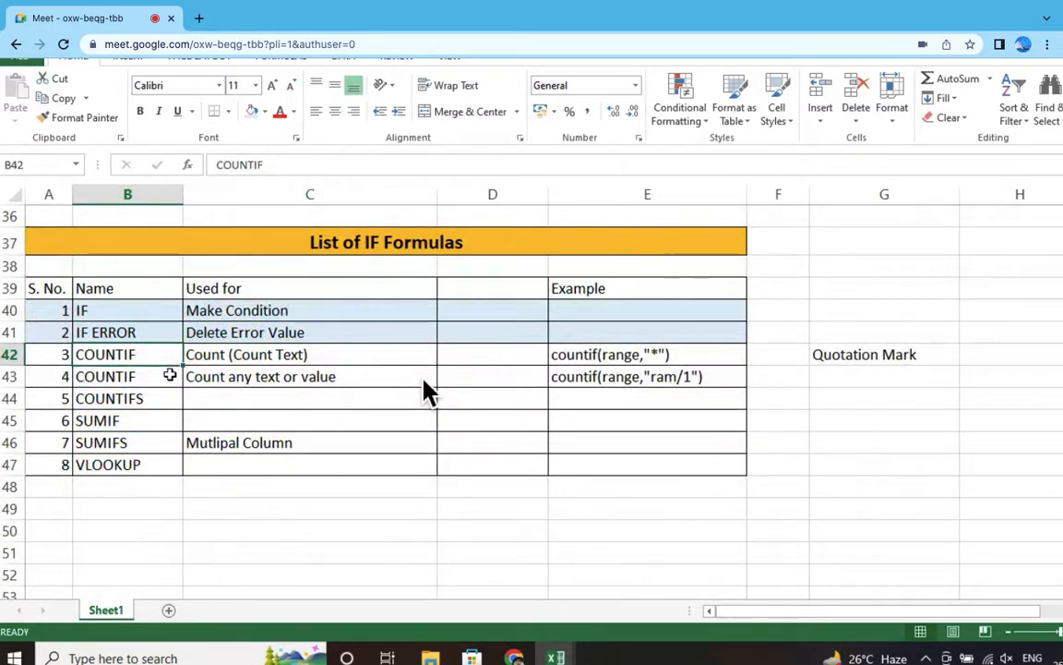
click(146, 380)
click(152, 358)
click(157, 375)
click(154, 353)
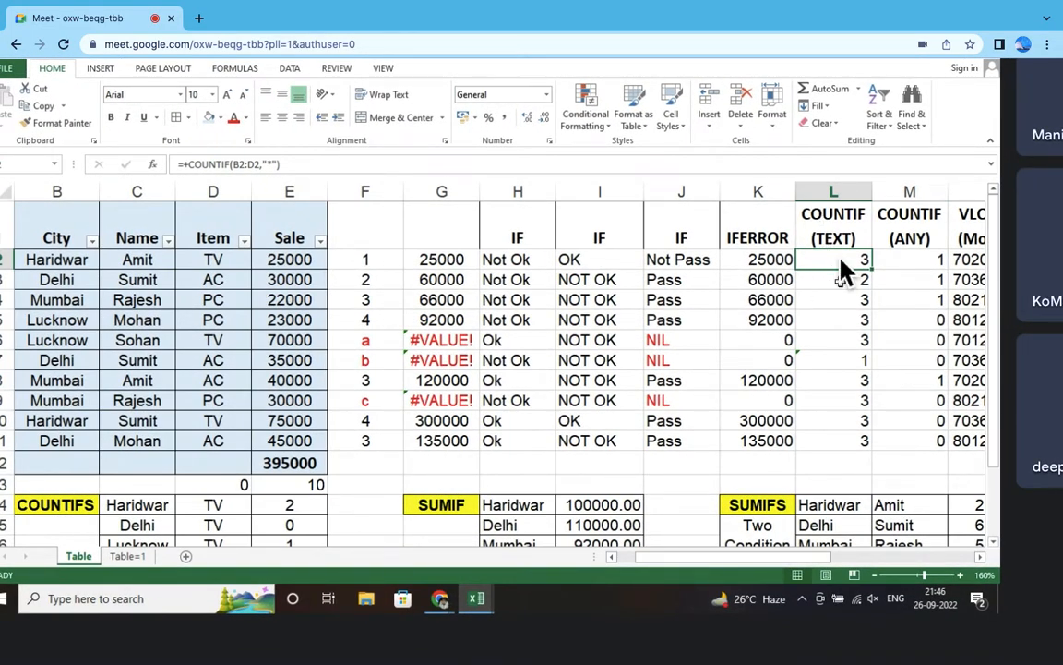
Step: Inspect the COUNTIF formula in the first data row of the COUNTIF (TEXT) column
double_click(841, 260)
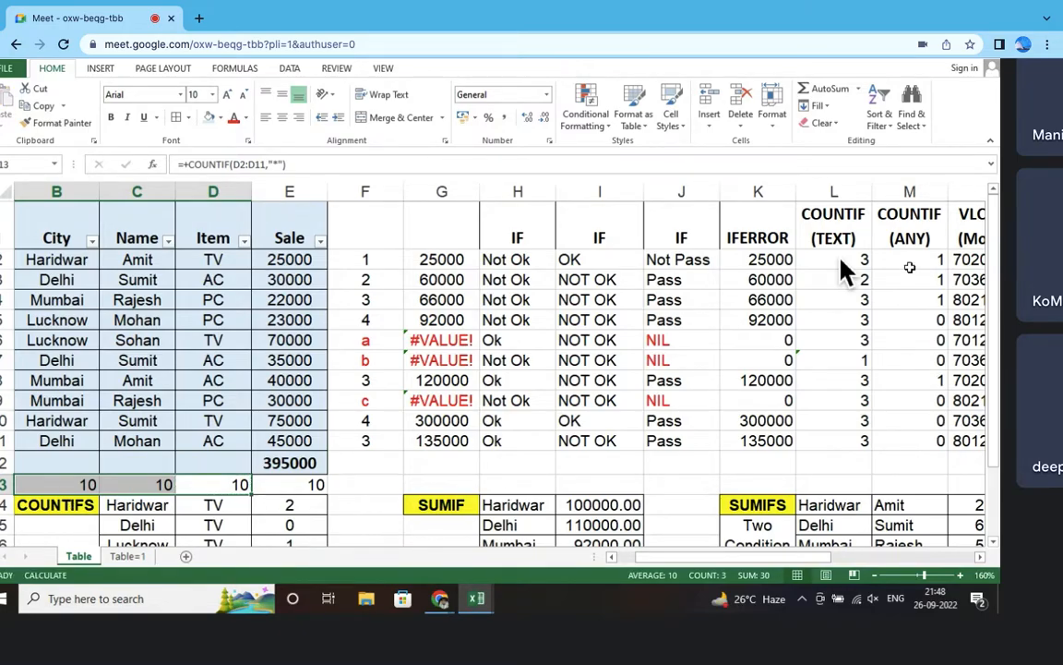
scroll(840, 267, up, 5)
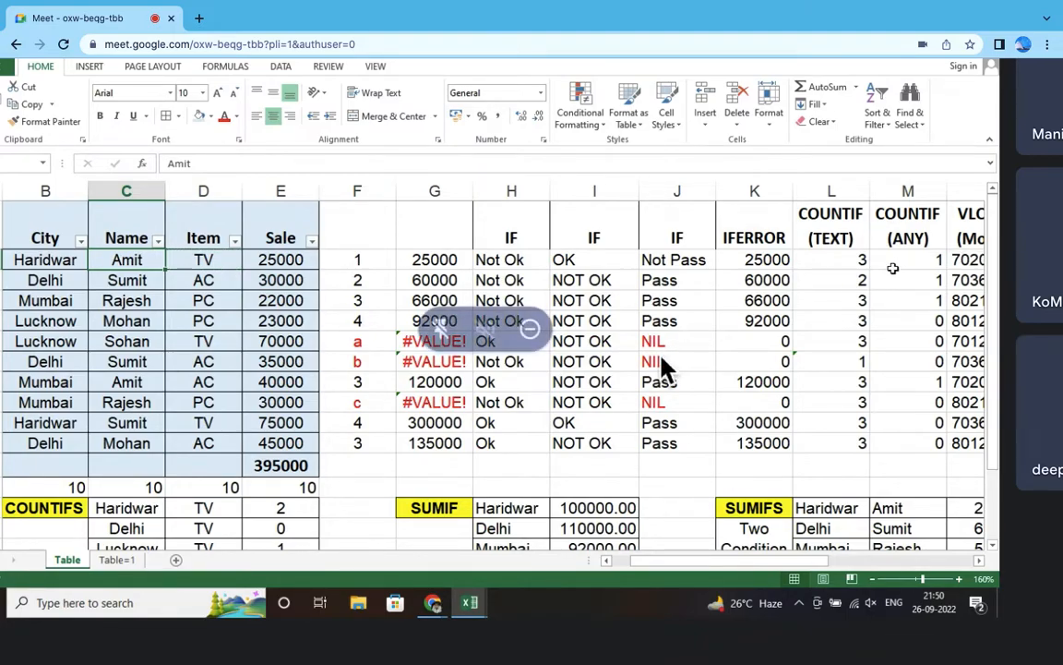
Step: Switch the meeting camera on and back off
scroll(661, 356, down, 5)
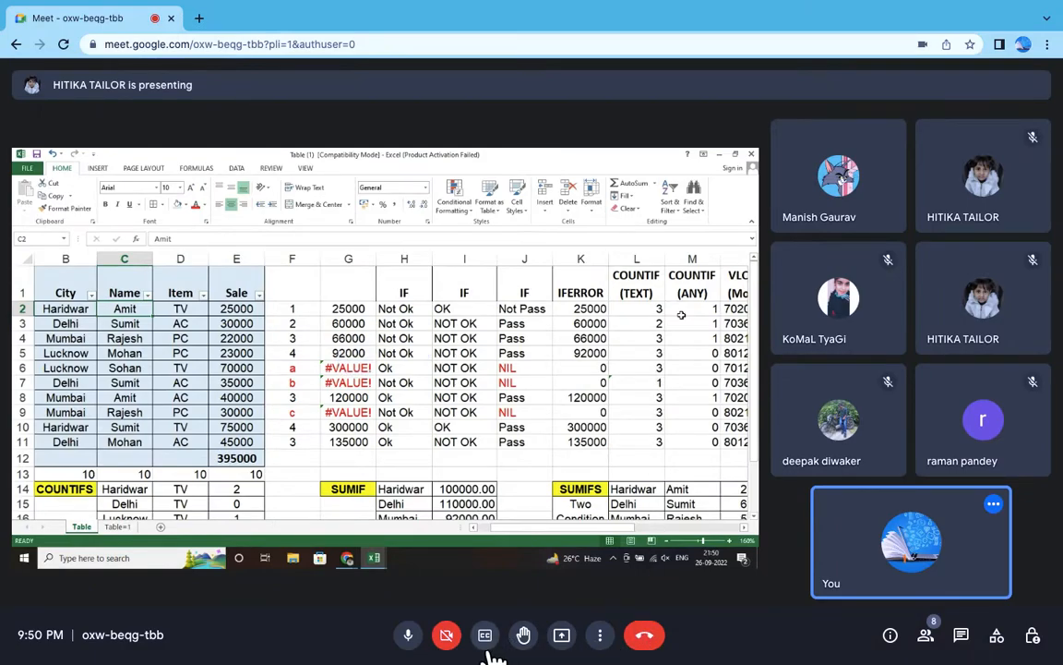
click(448, 637)
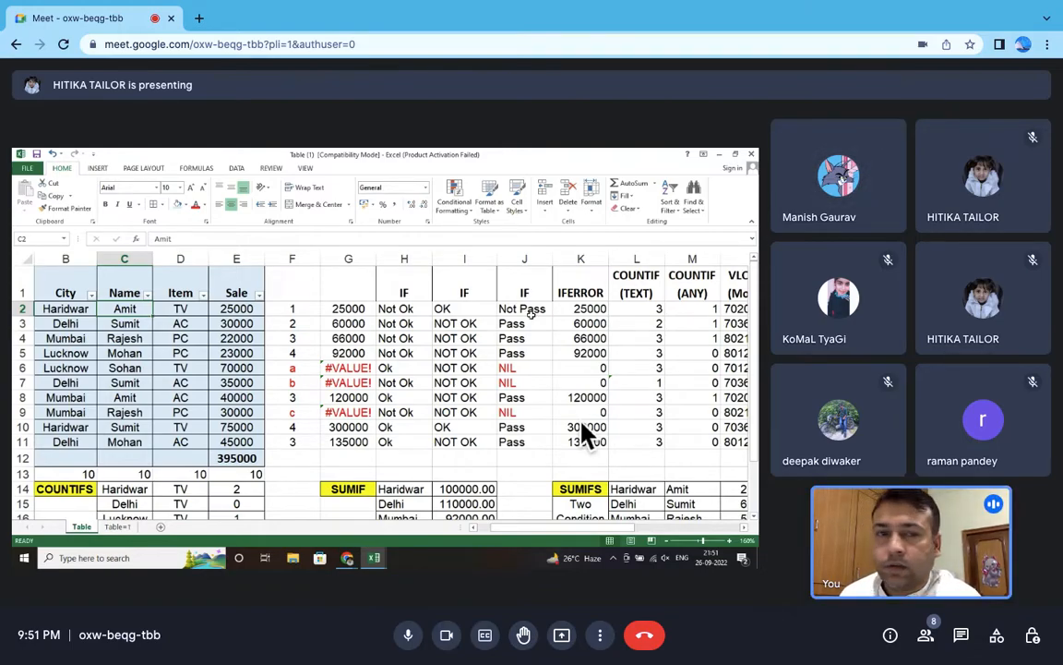
click(446, 634)
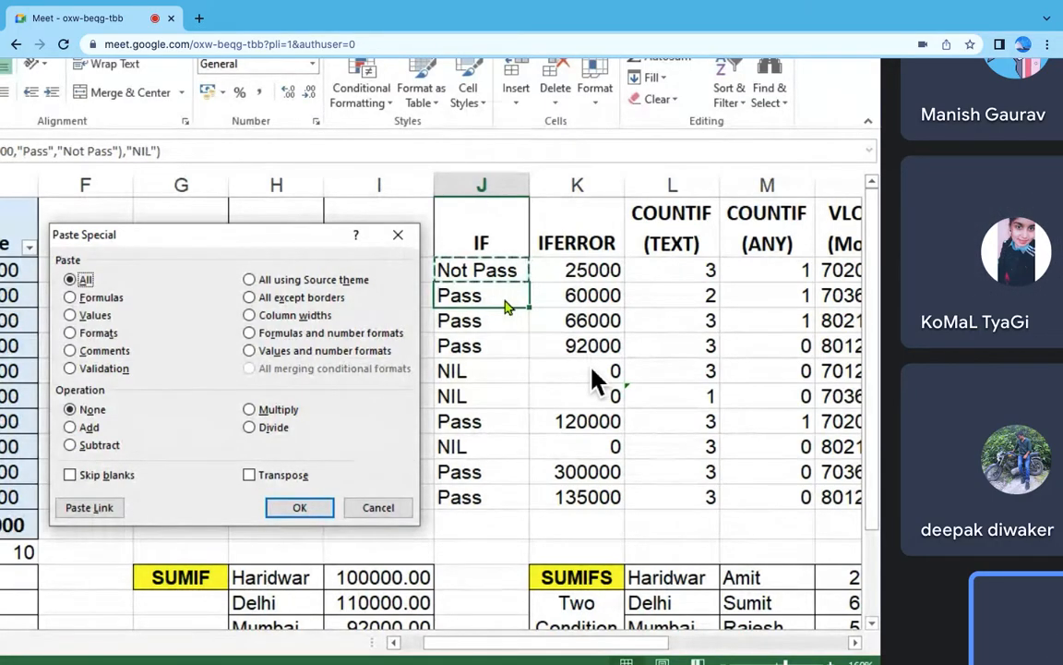
Step: Paste only the value of J2 into J3 with Paste Special, and compare the contents of both cells
click(97, 316)
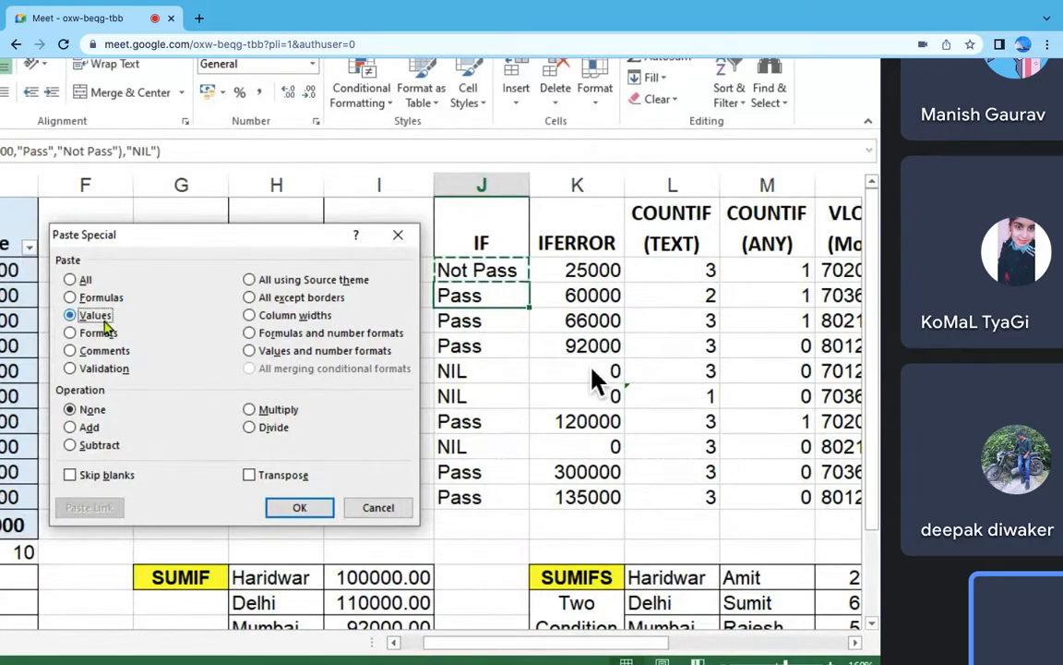
click(287, 506)
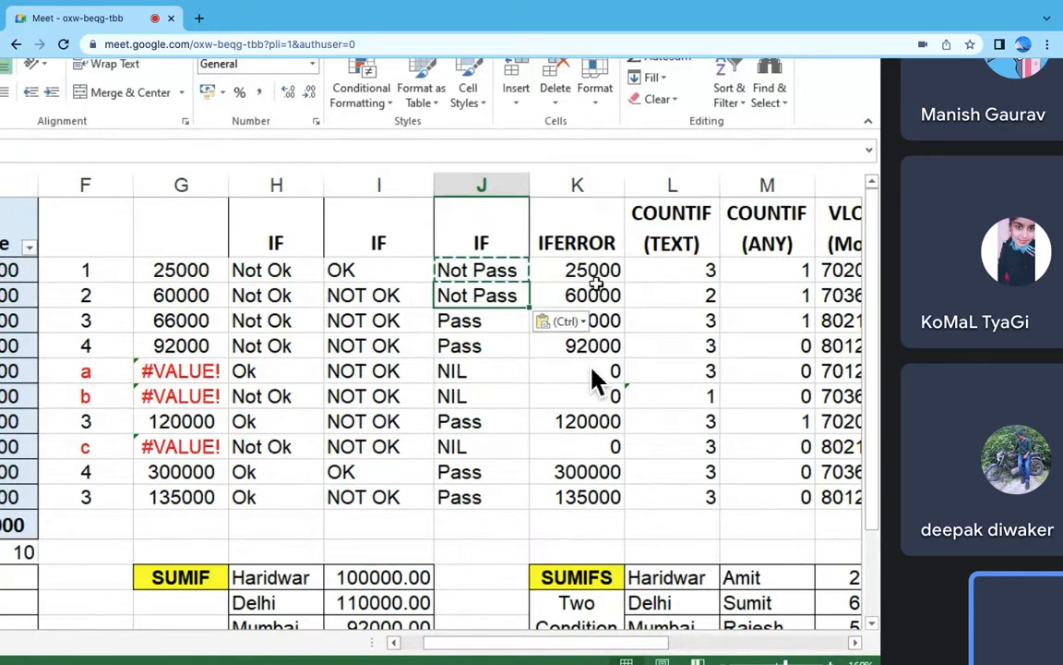
click(481, 268)
click(496, 295)
scroll(591, 367, down, 3)
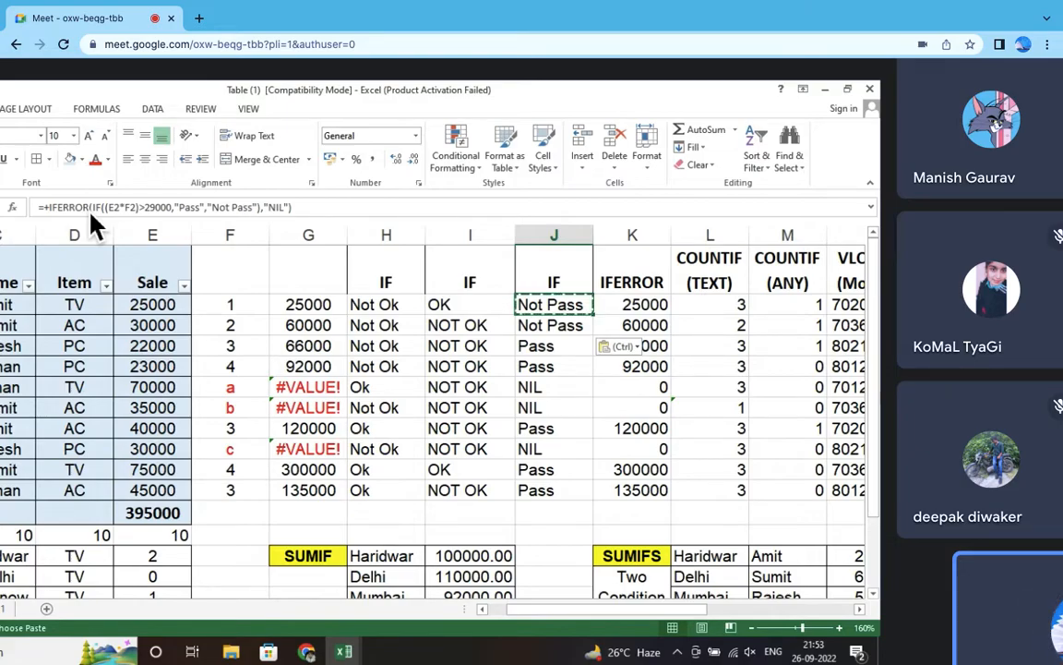
scroll(90, 210, down, 5)
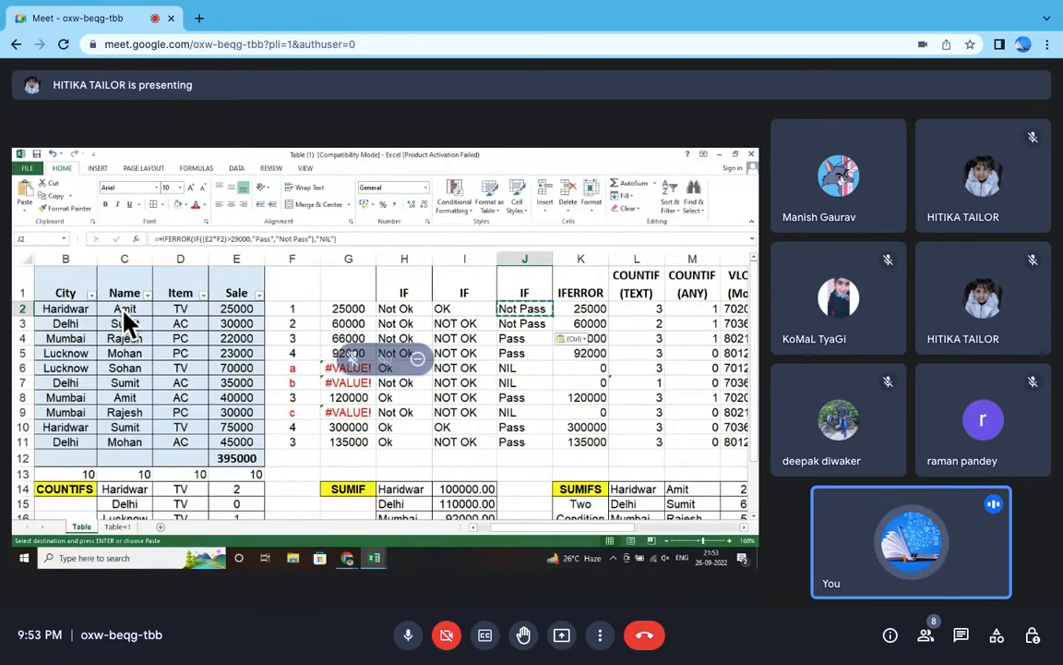
scroll(124, 311, up, 5)
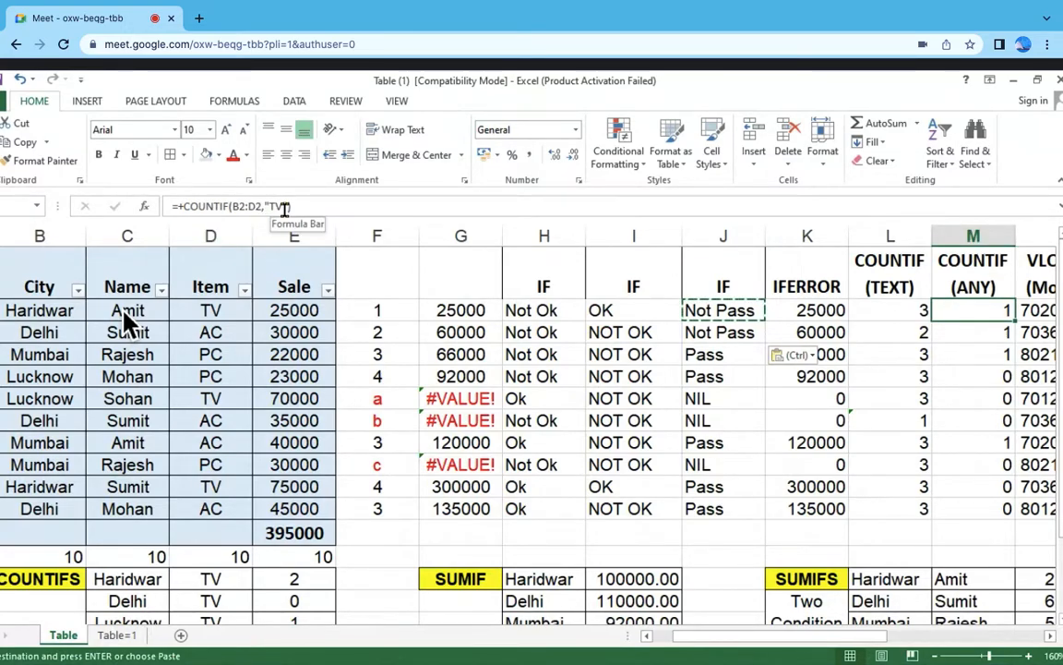
scroll(123, 311, right, 1)
scroll(124, 311, left, 1)
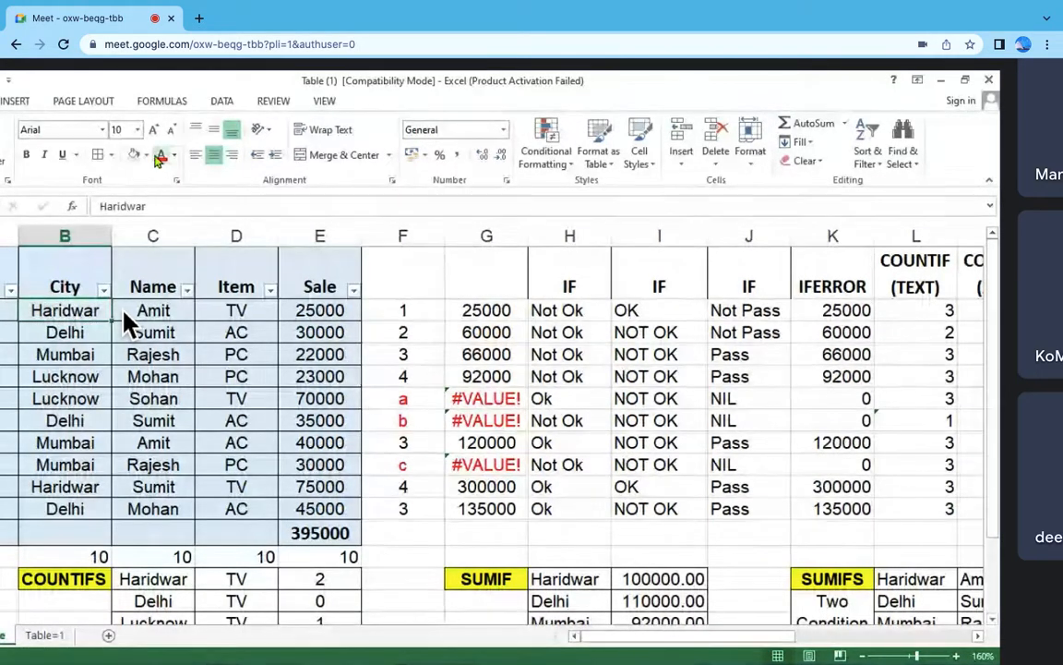
Step: Fill both Haridwar cells in the City column, B2 and B10, with standard green
click(146, 155)
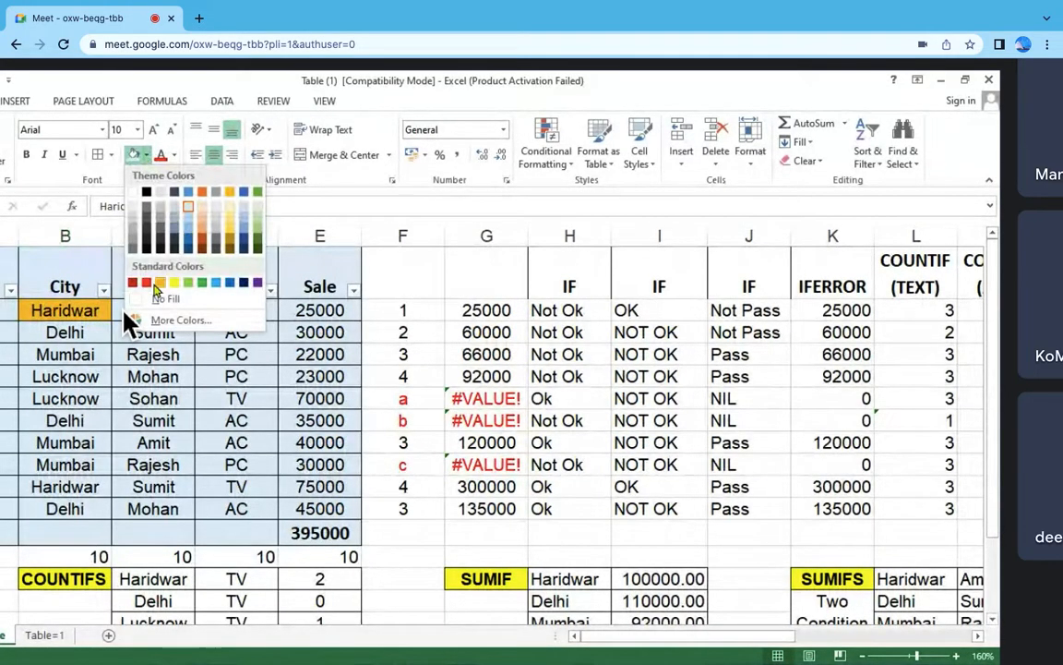
click(205, 283)
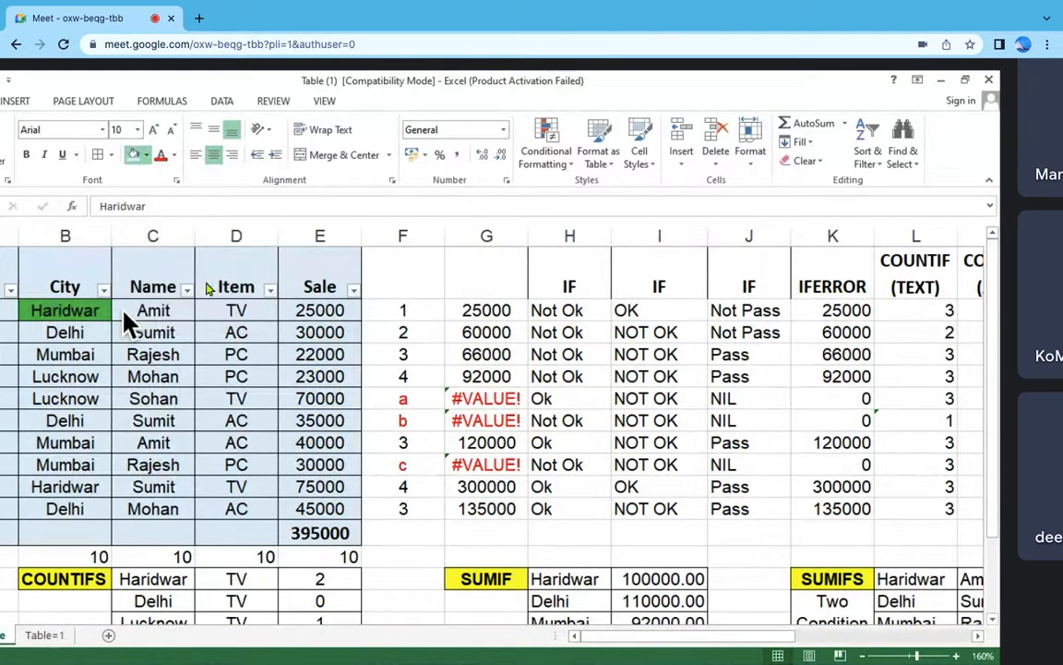
click(85, 486)
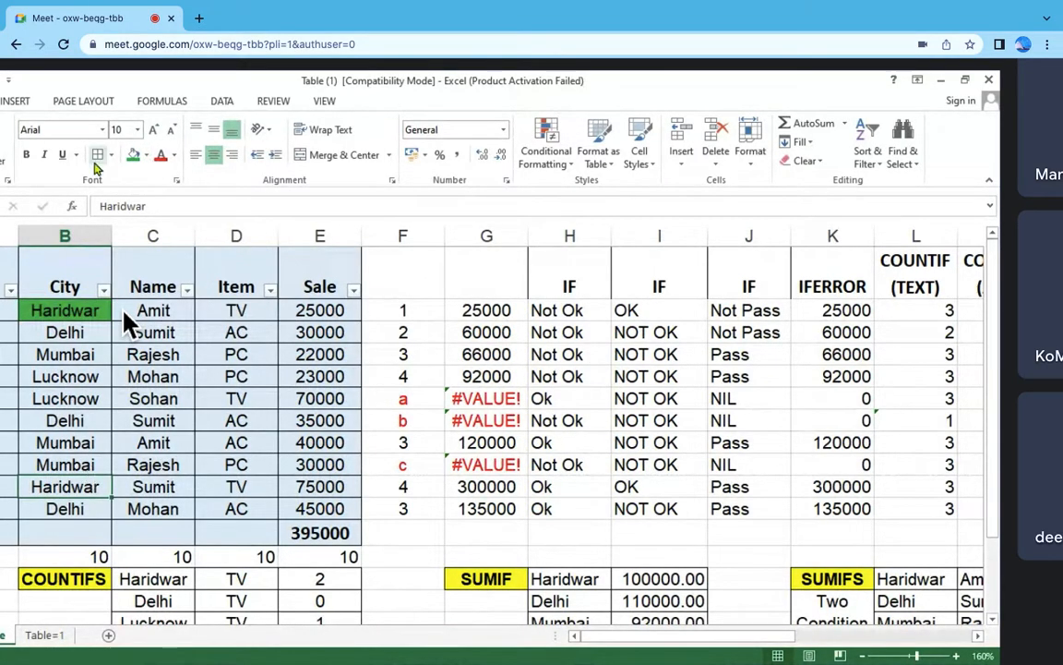
click(133, 154)
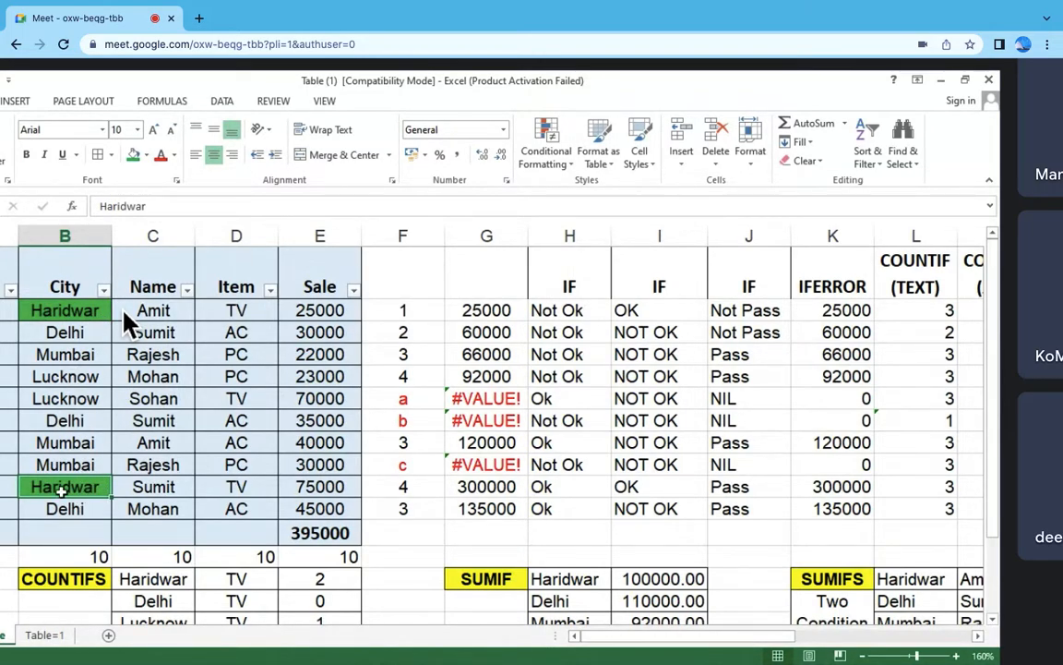
Step: Examine the Name and Item entries of the two Haridwar rows and compare the TV entries in the Item column
click(81, 311)
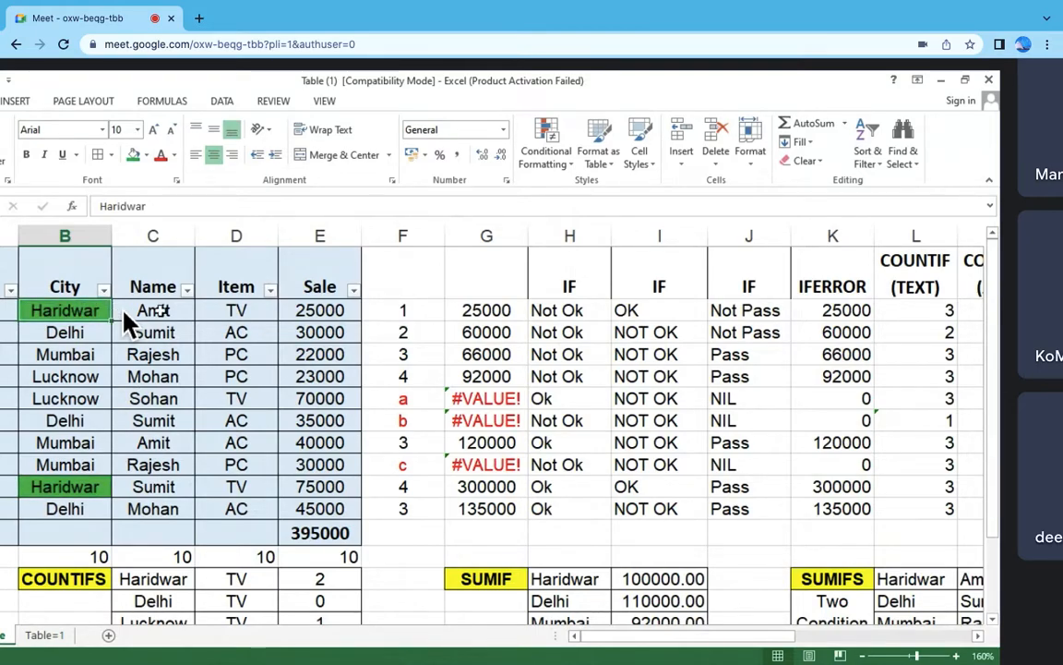
click(153, 310)
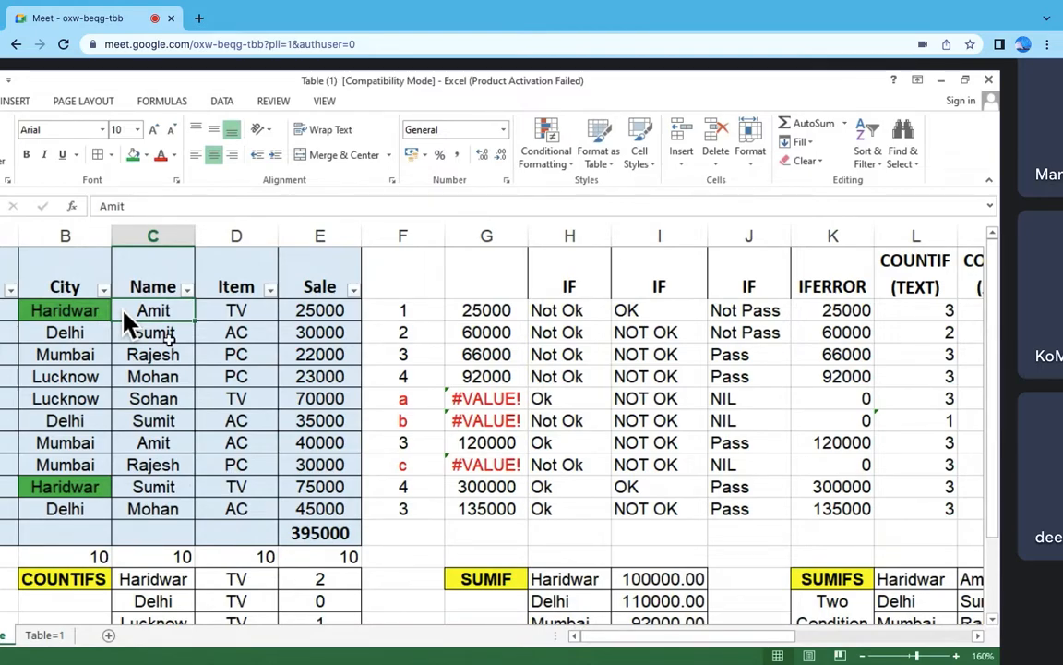
click(82, 495)
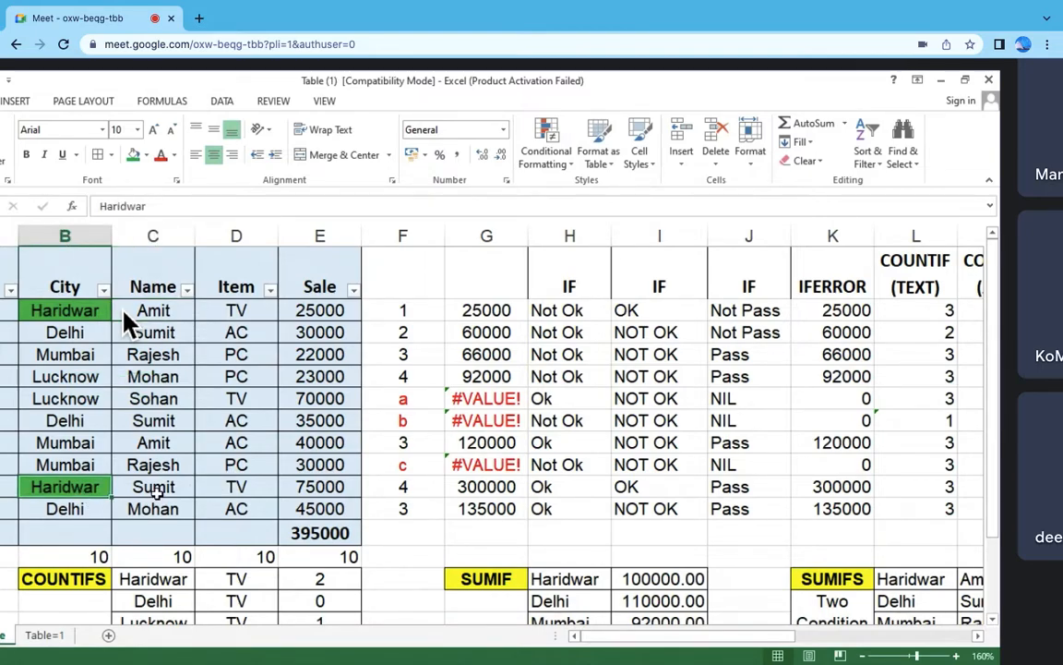
click(155, 489)
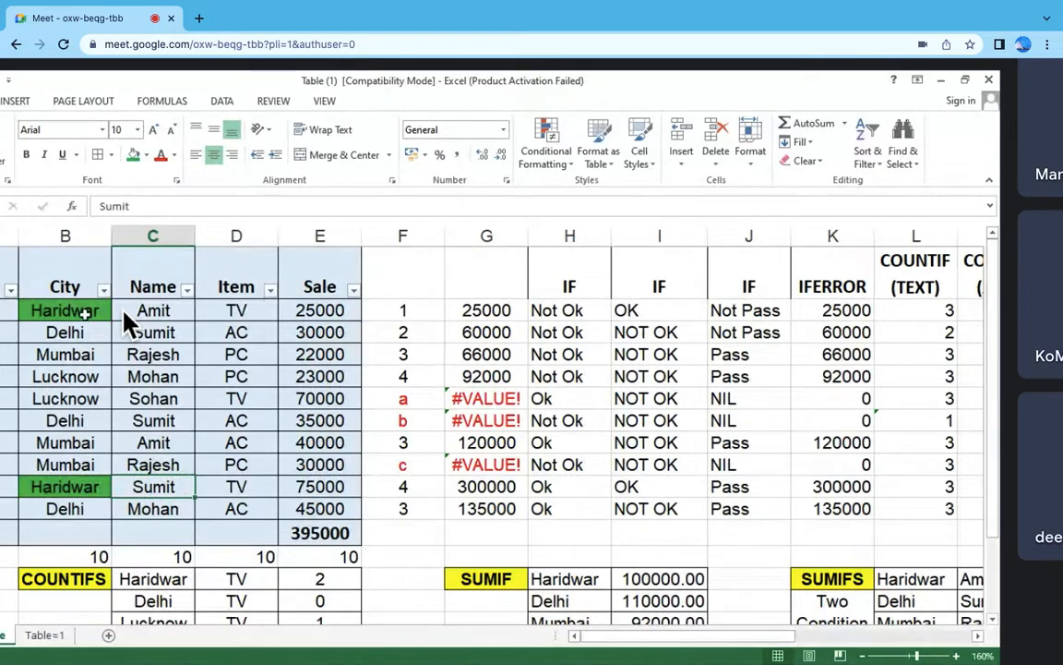
click(85, 314)
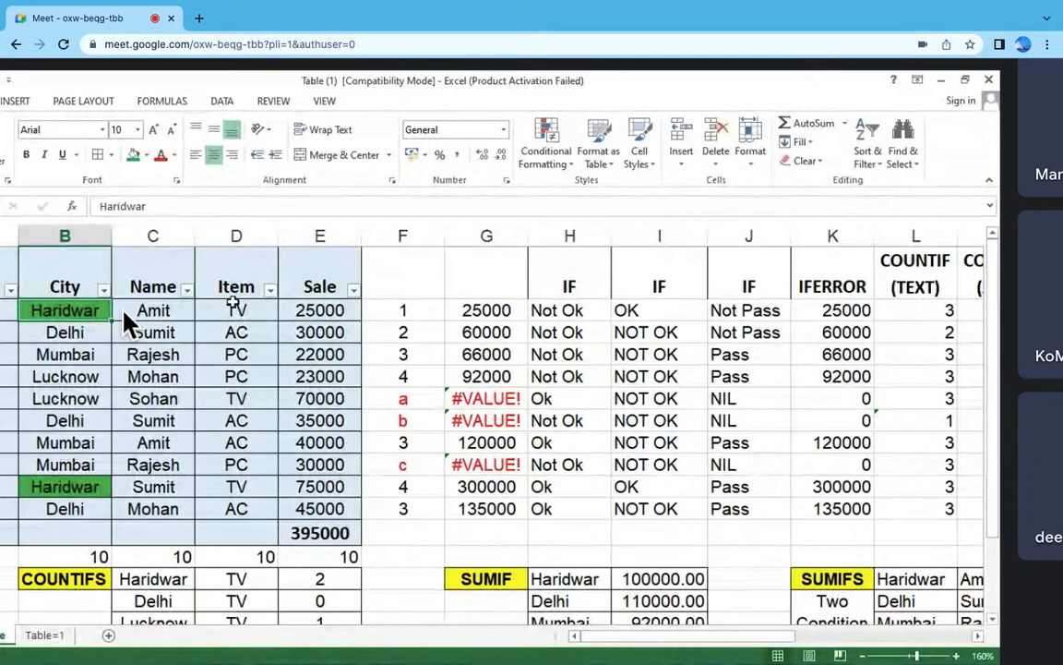
click(244, 313)
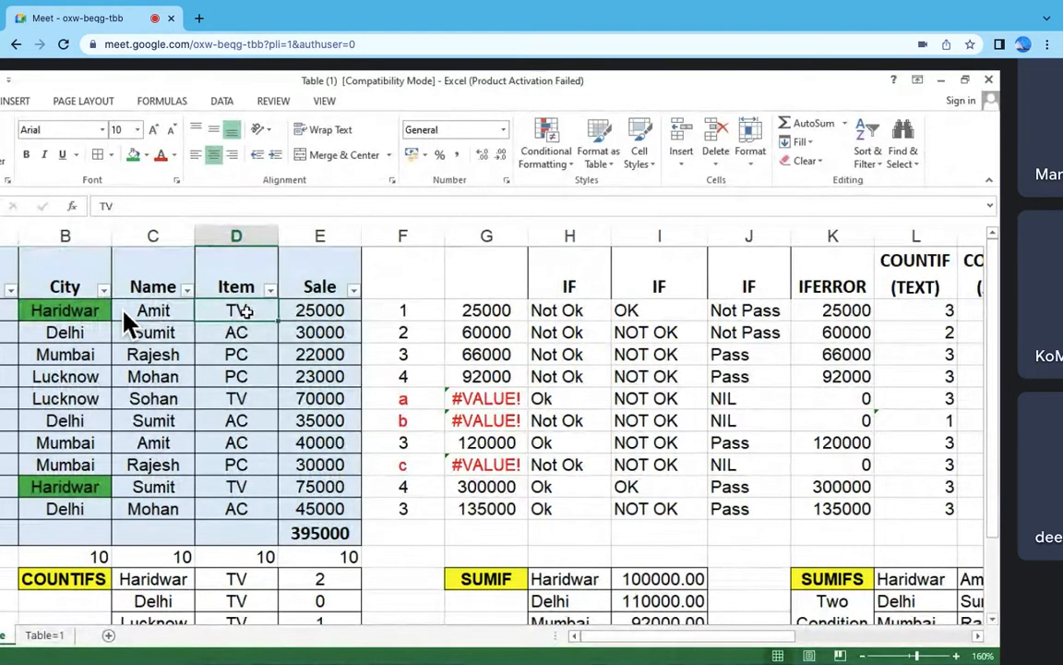
click(85, 310)
click(239, 314)
click(249, 399)
click(251, 489)
click(245, 316)
click(258, 489)
Step: Select the COUNTIFS label below the sales table and bring its criteria block into view
scroll(290, 457, down, 3)
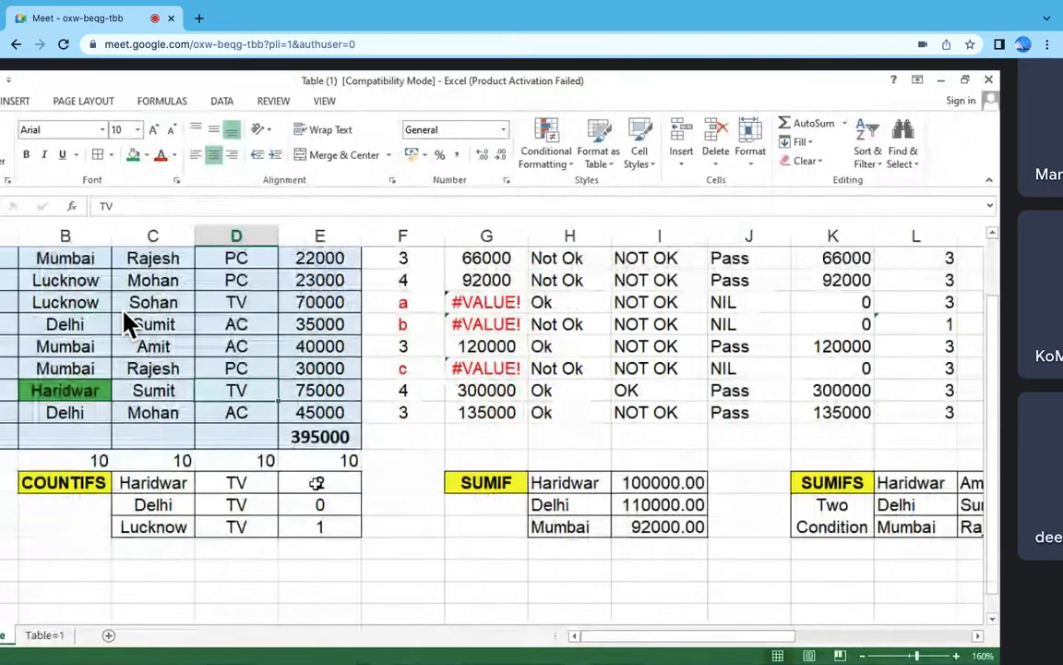
click(44, 482)
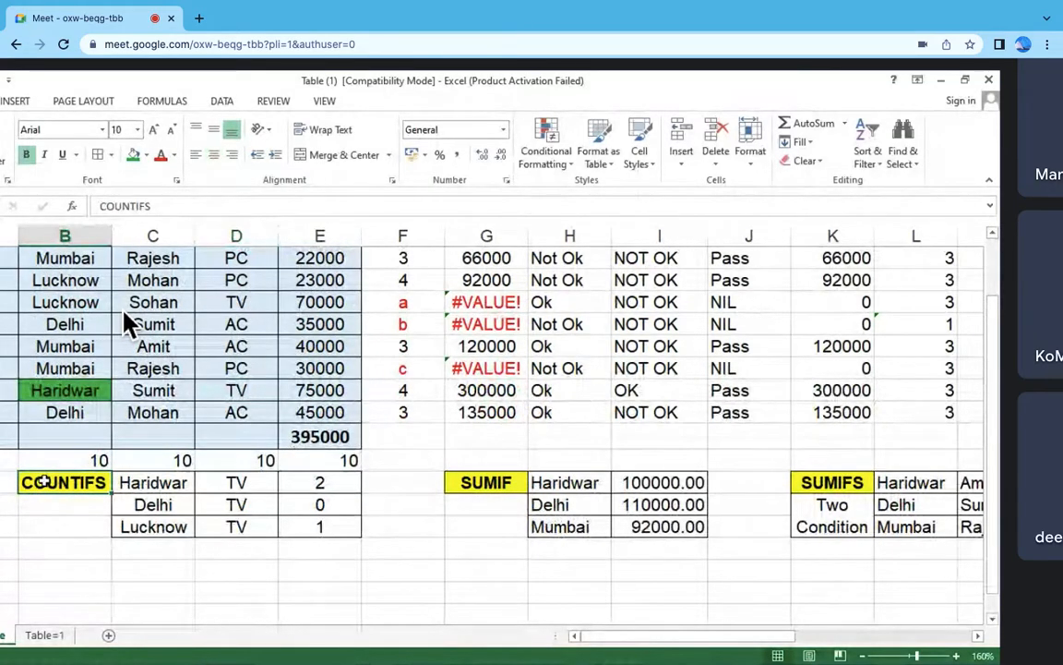
scroll(124, 312, left, 1)
scroll(124, 312, up, 3)
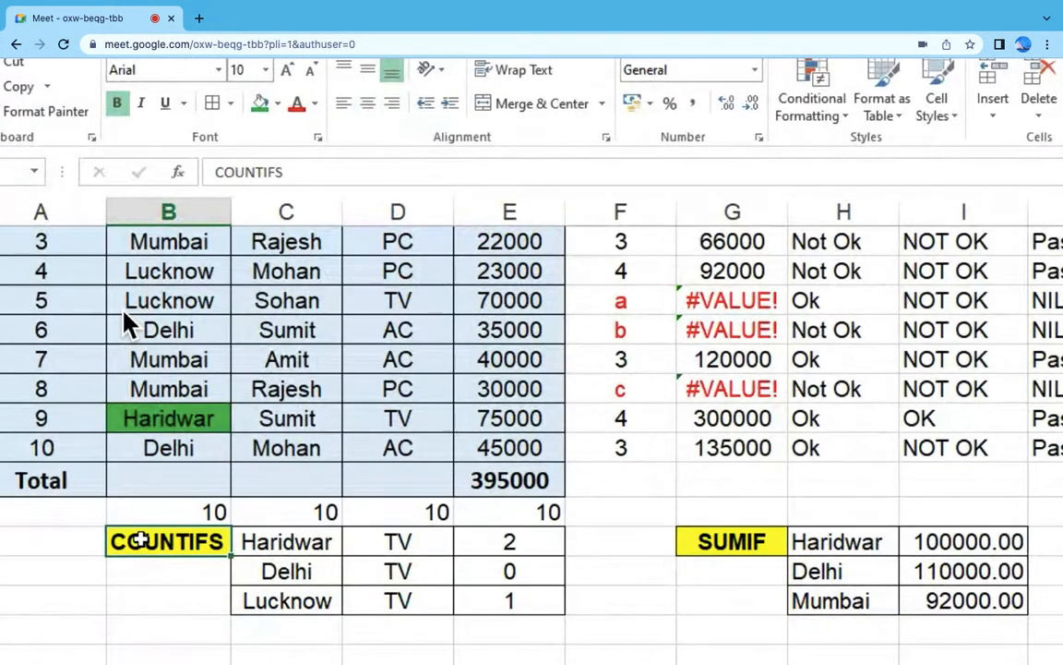
scroll(124, 311, down, 1)
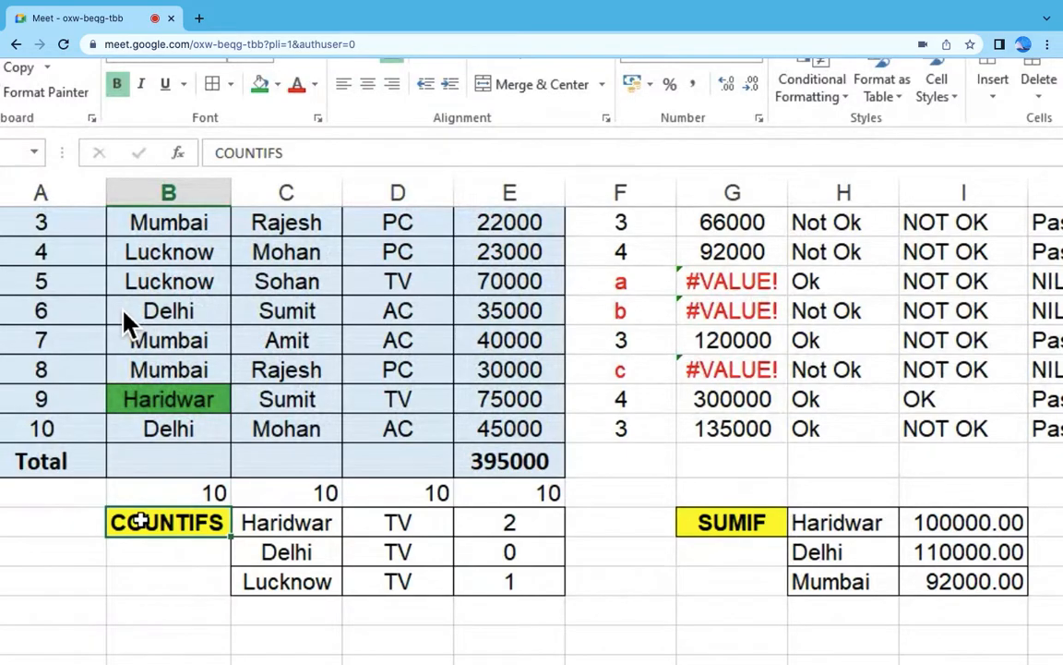
scroll(124, 314, up, 2)
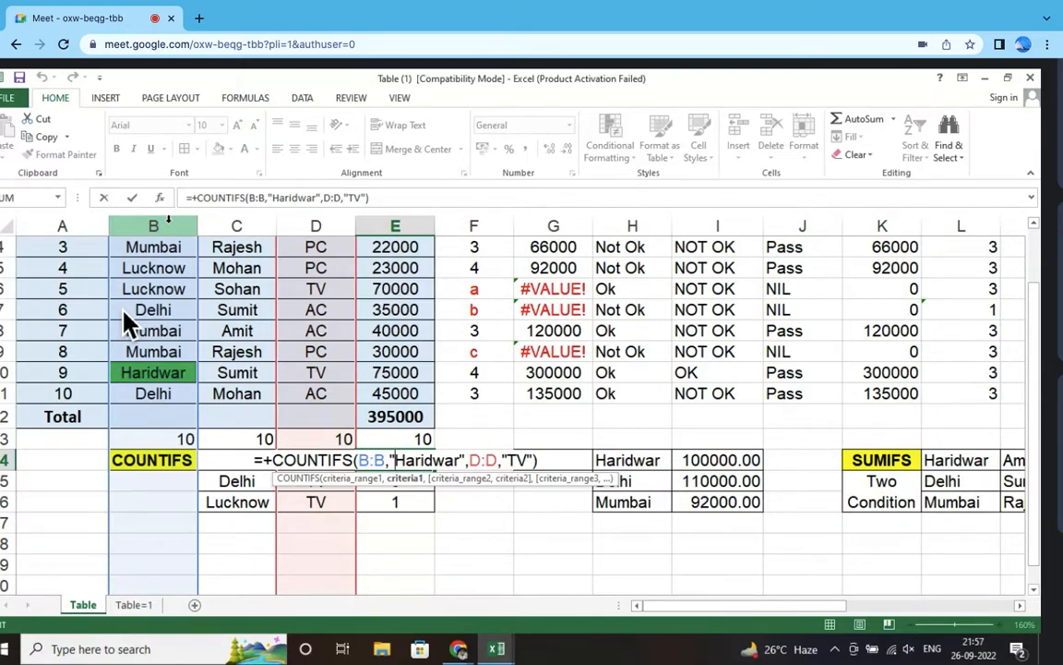
Step: Confirm the formula =+COUNTIFS(B:B,"Haridwar",D:D,"TV") in E14 and select its Haridwar criterion cell
key(Return)
click(226, 473)
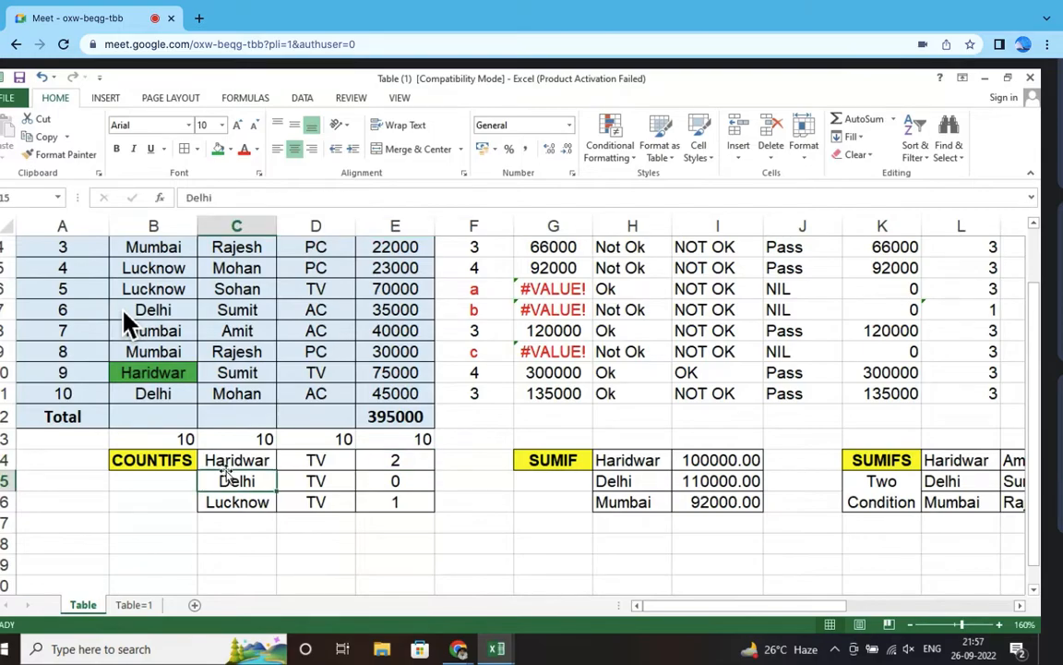
click(225, 460)
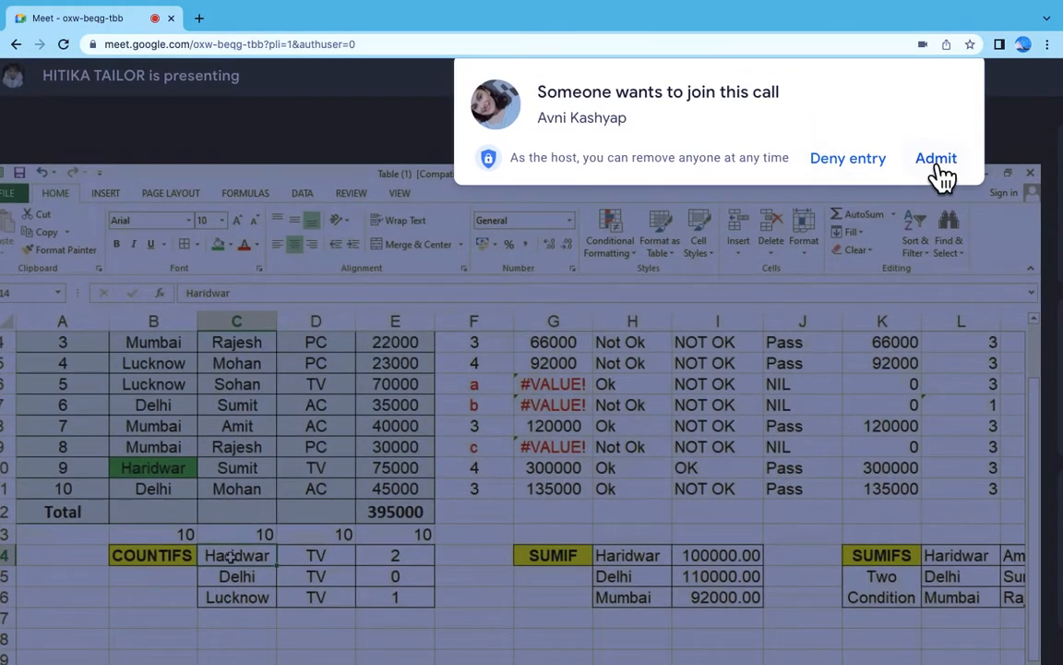
Step: Admit the waiting participant to the meeting
click(938, 168)
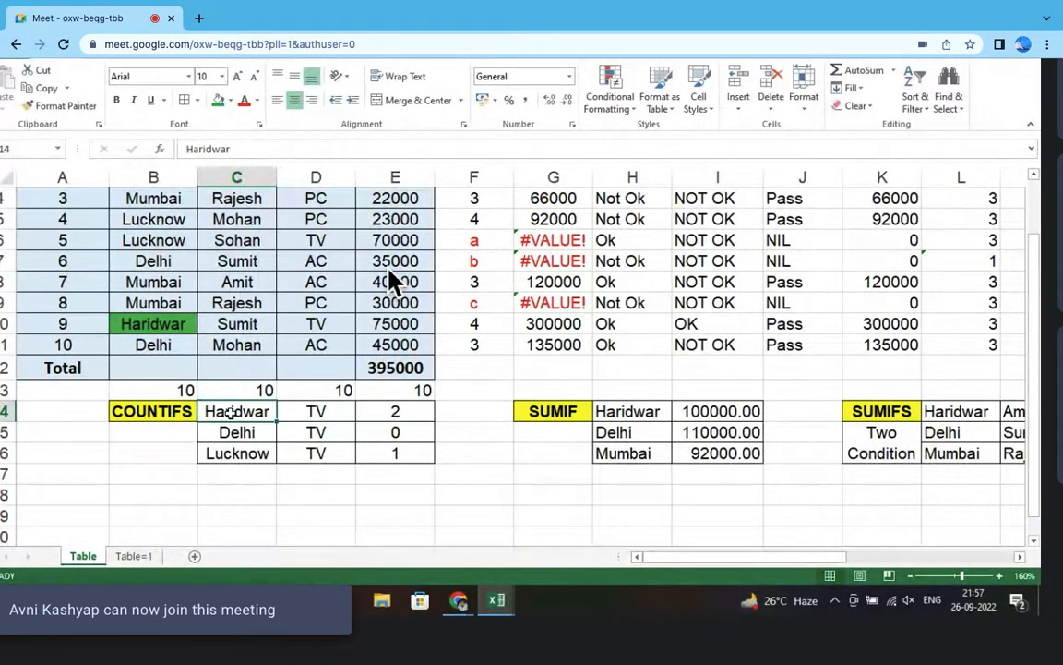
Step: Select the whole City column to point out the first COUNTIFS criteria range
scroll(392, 277, up, 1)
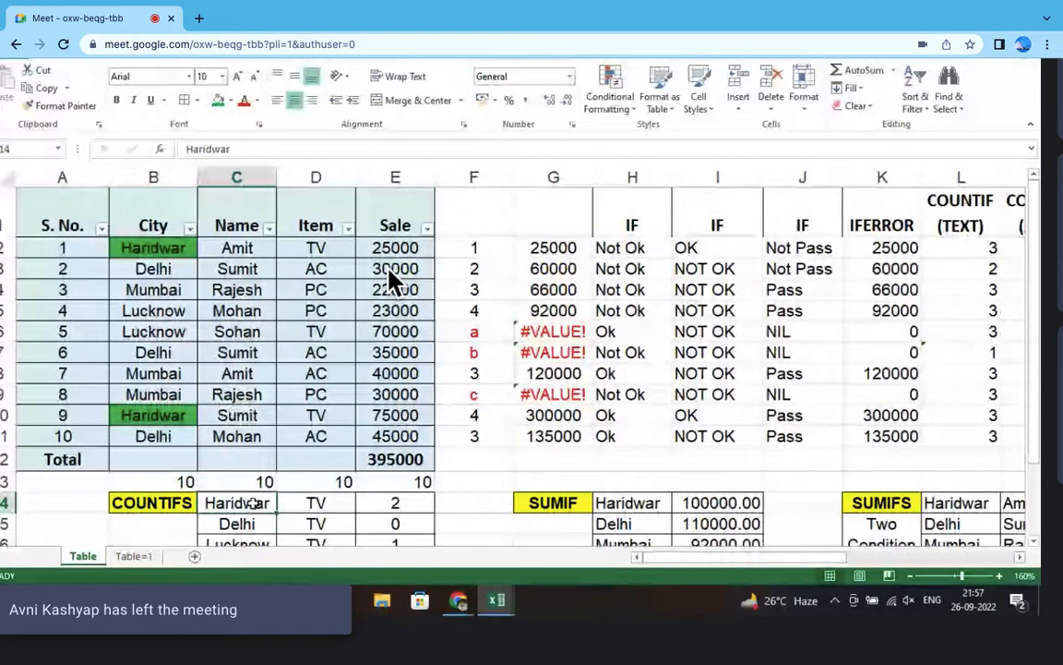
click(153, 177)
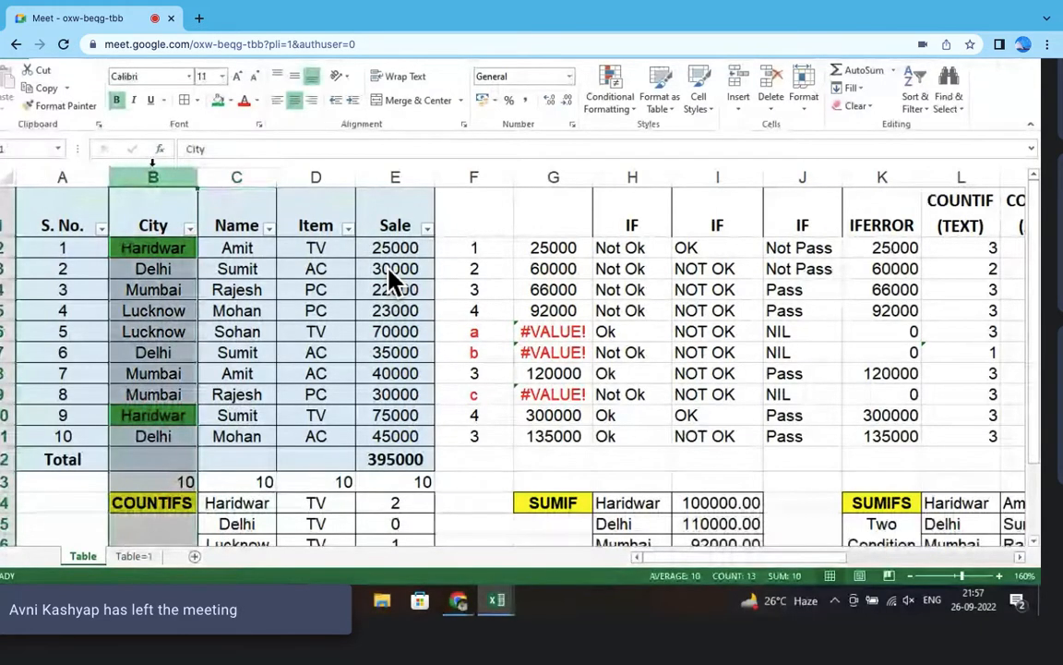
Step: Select the TV criterion in D14 and the whole Item column to point out the second COUNTIFS condition and its range
click(332, 503)
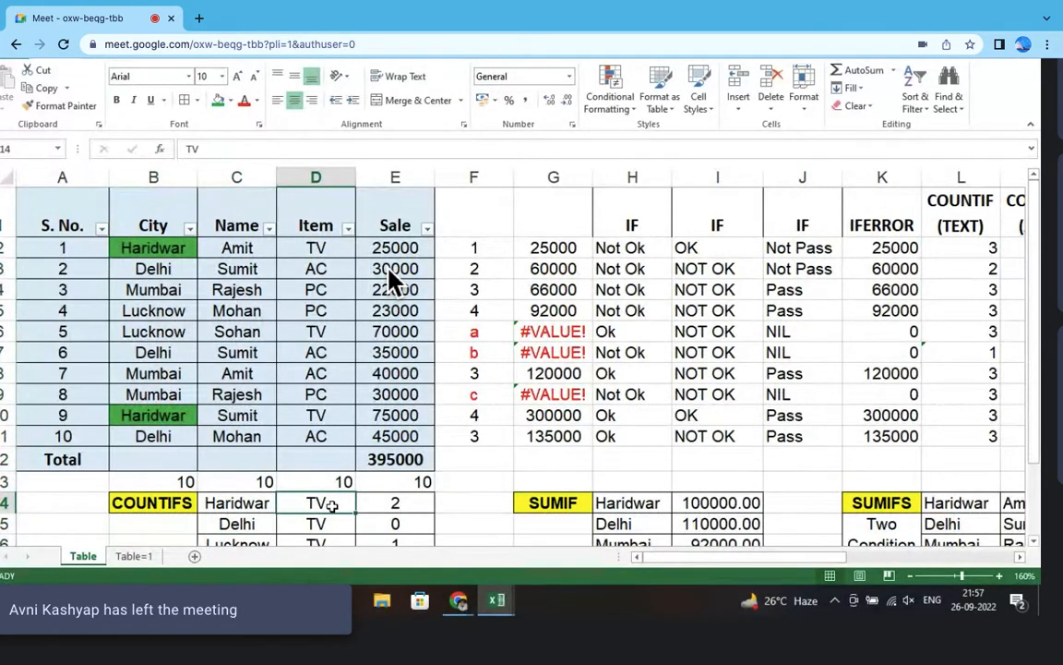
click(316, 177)
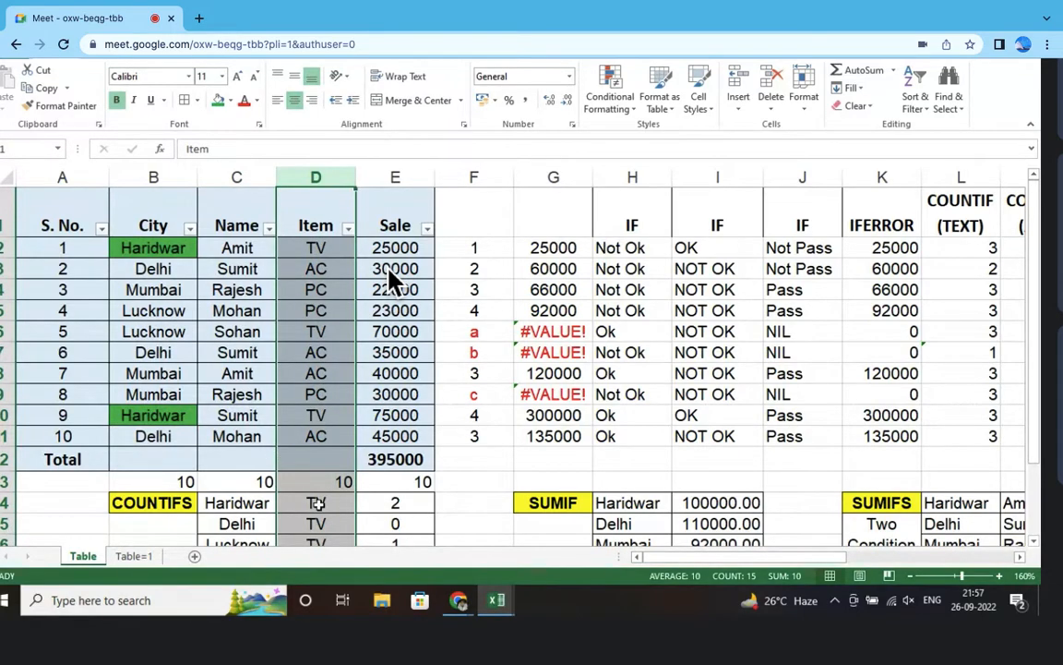
Step: Open the COUNTIFS formula in E14 to review its ranges and criteria, and close it without editing
scroll(316, 503, down, 1)
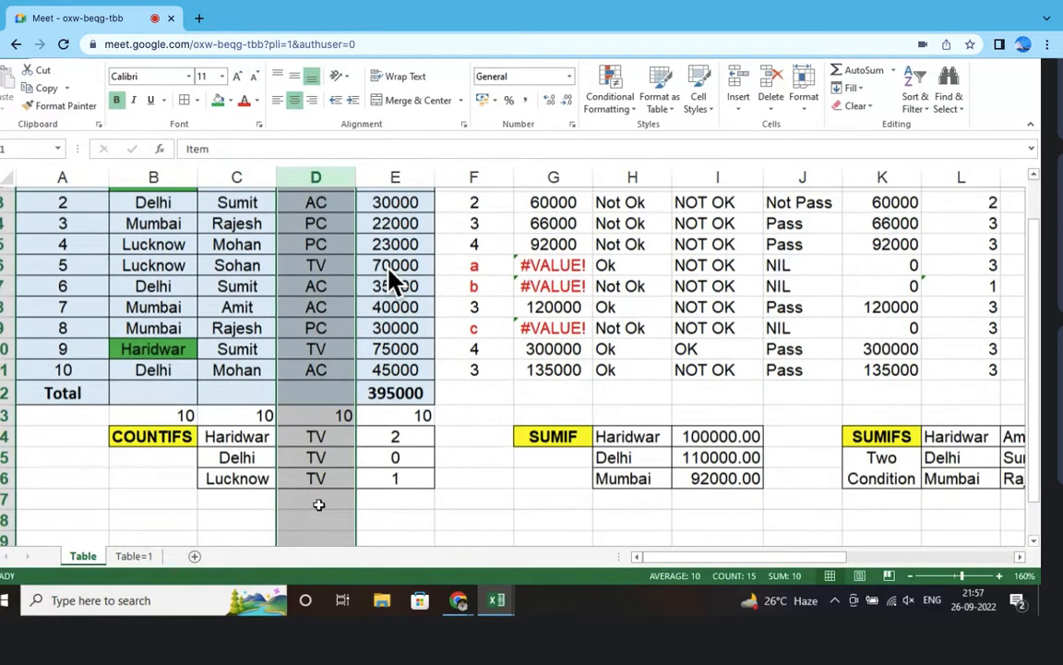
scroll(318, 504, down, 1)
click(397, 409)
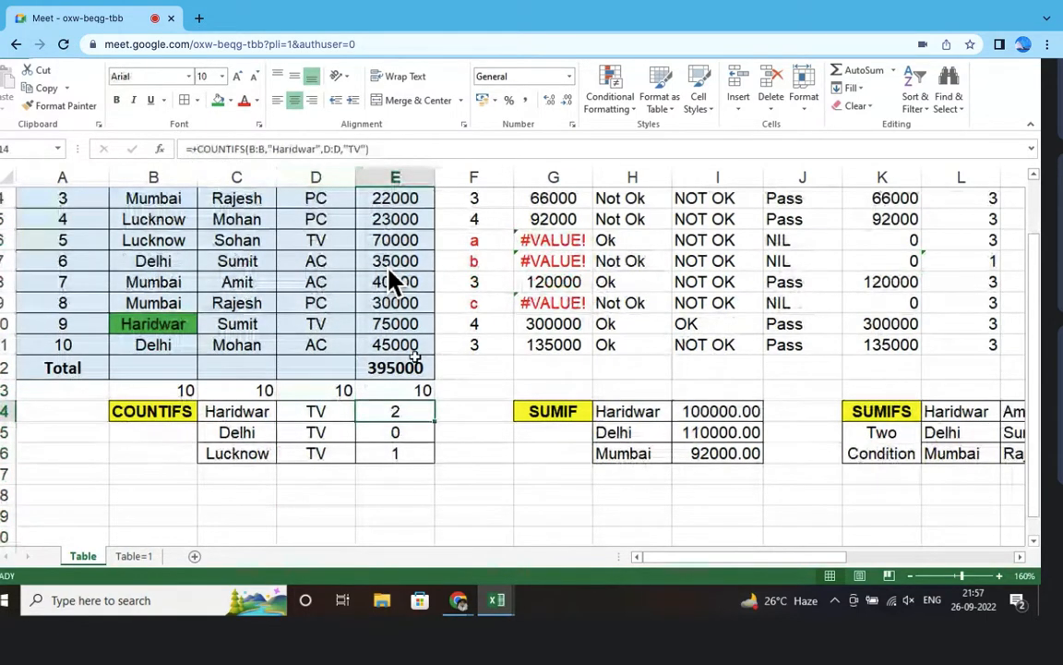
key(F2)
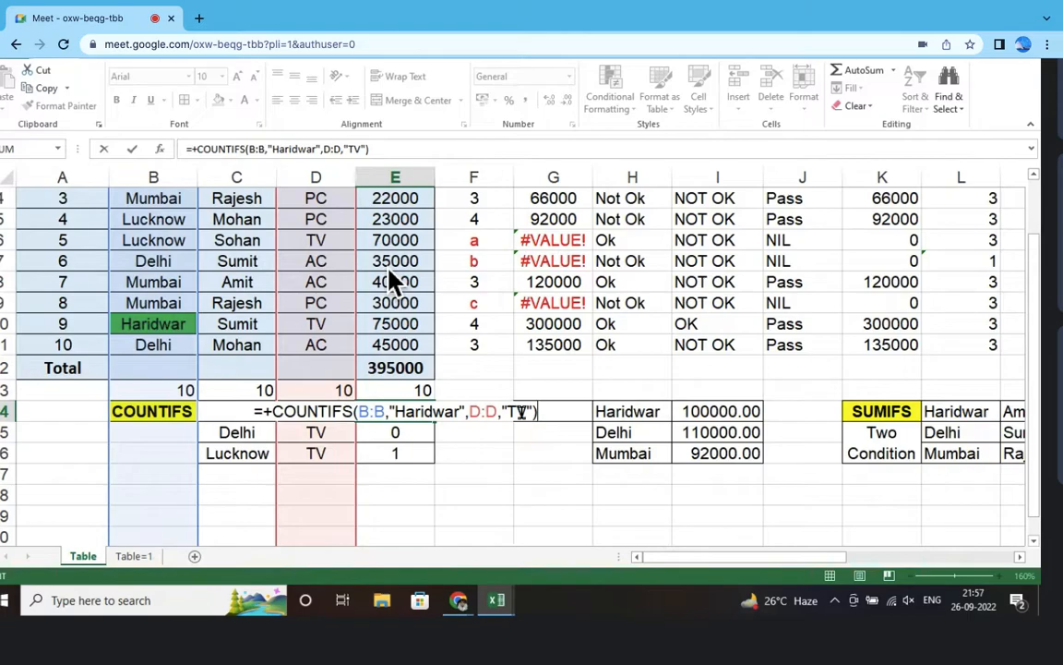
key(Return)
Step: Start a new formula in the empty cell E18 with a plus sign
click(399, 489)
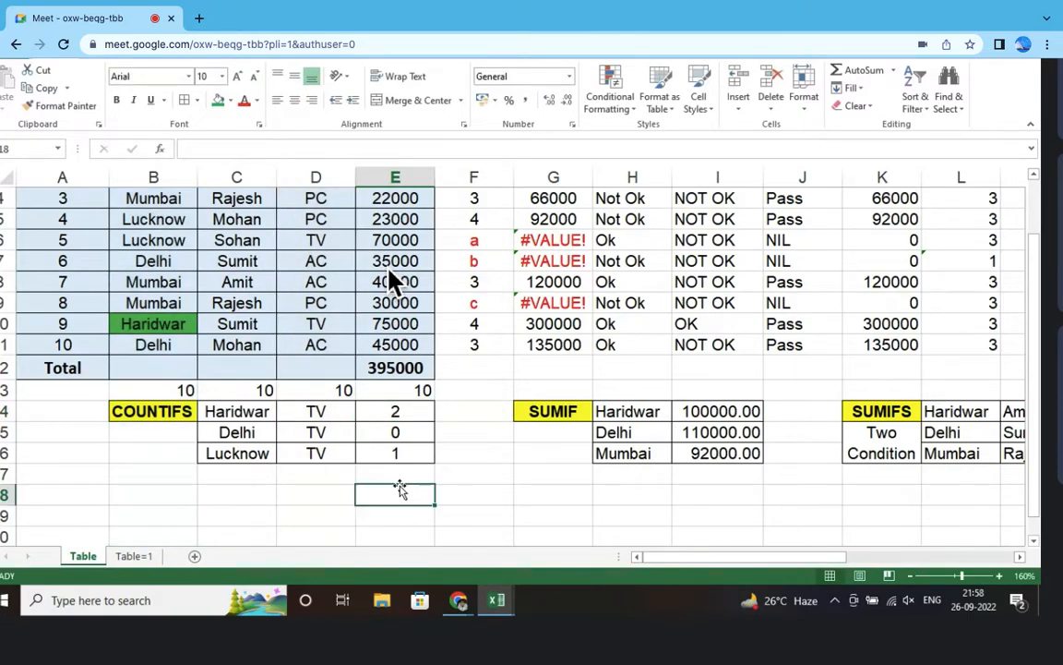
text(+)
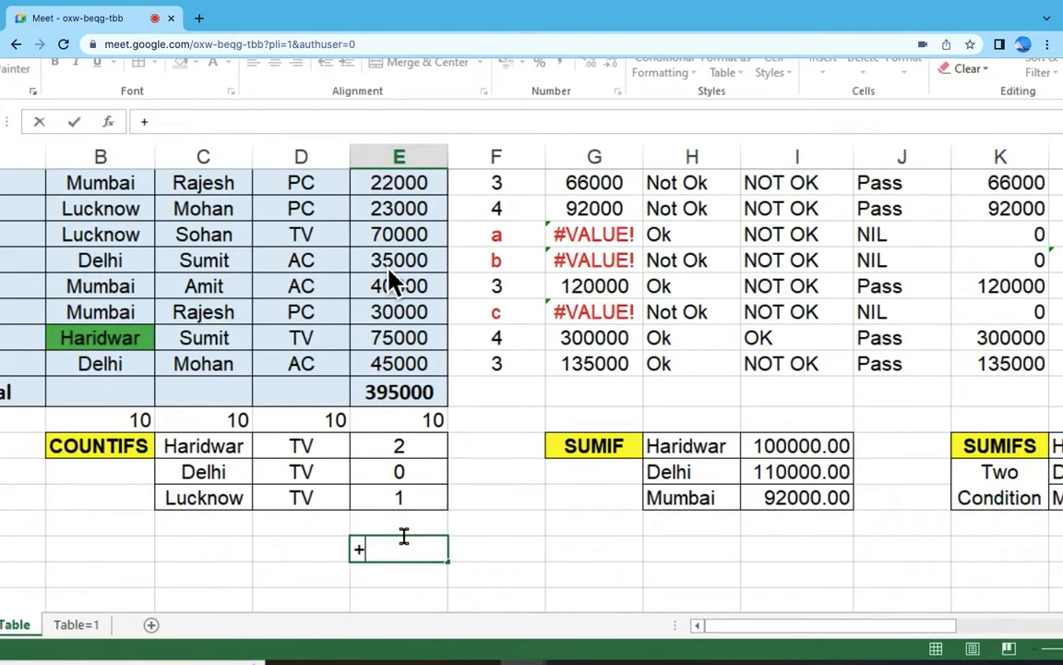
text(coun)
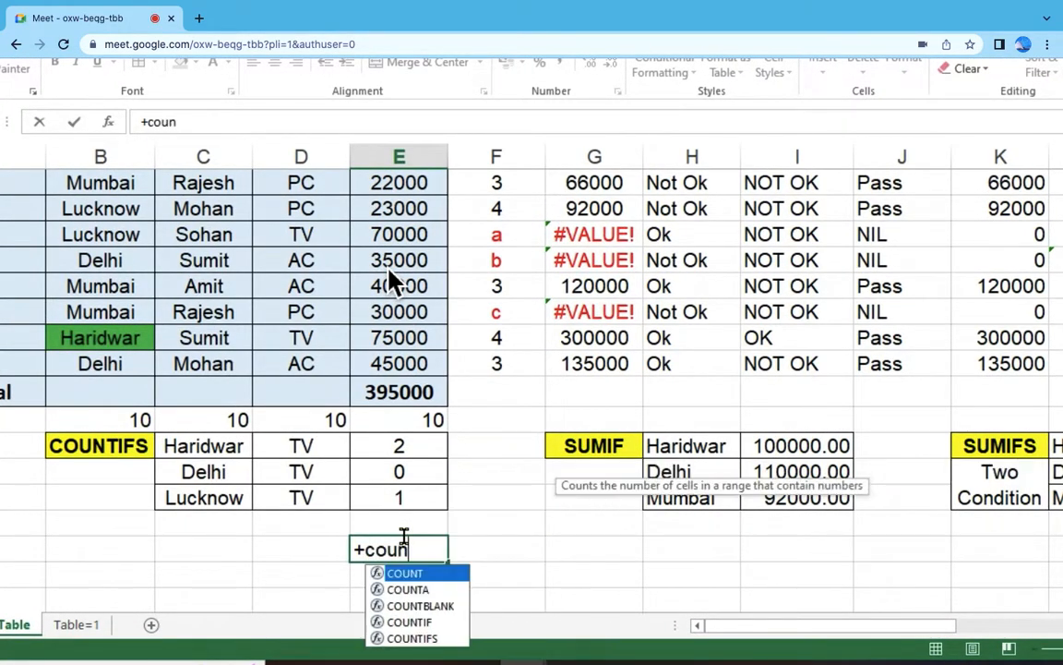
text(tifs)
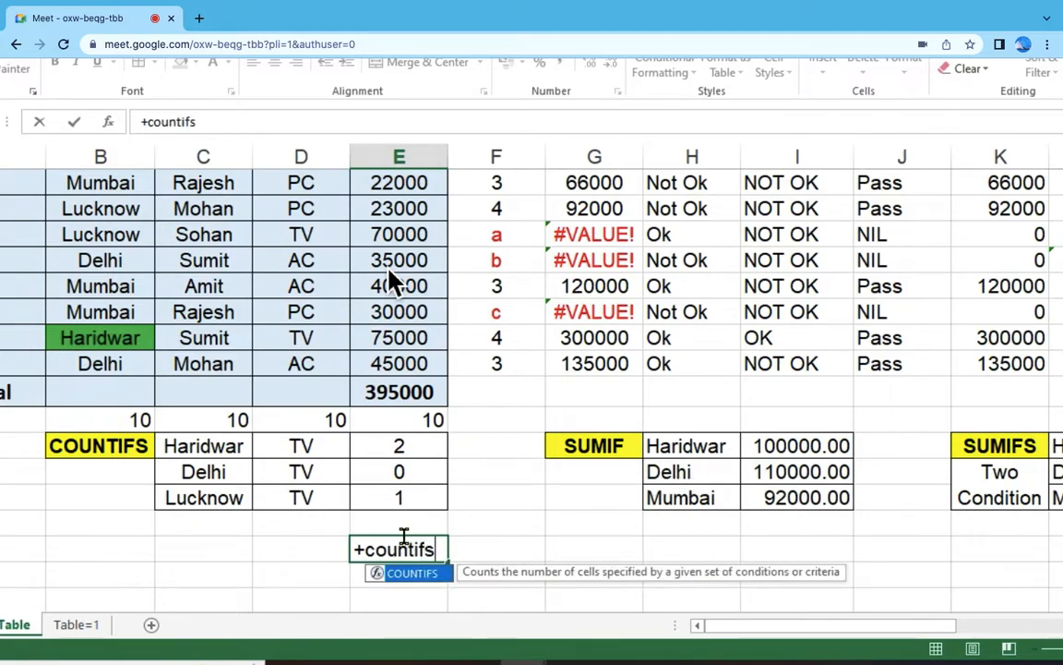
key(BackSpace)
key(BackSpace)
key(BackSpace)
key(BackSpace)
key(BackSpace)
key(BackSpace)
key(BackSpace)
key(BackSpace)
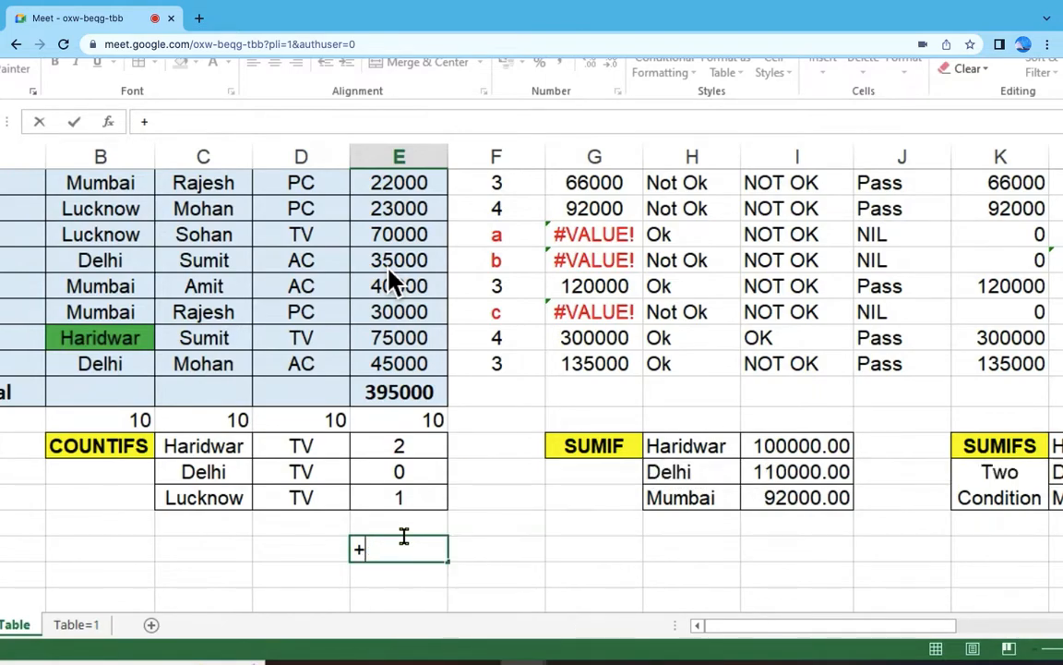
Step: Enter the COUNTIFS function name and its opening bracket after the plus sign in E18
text(count)
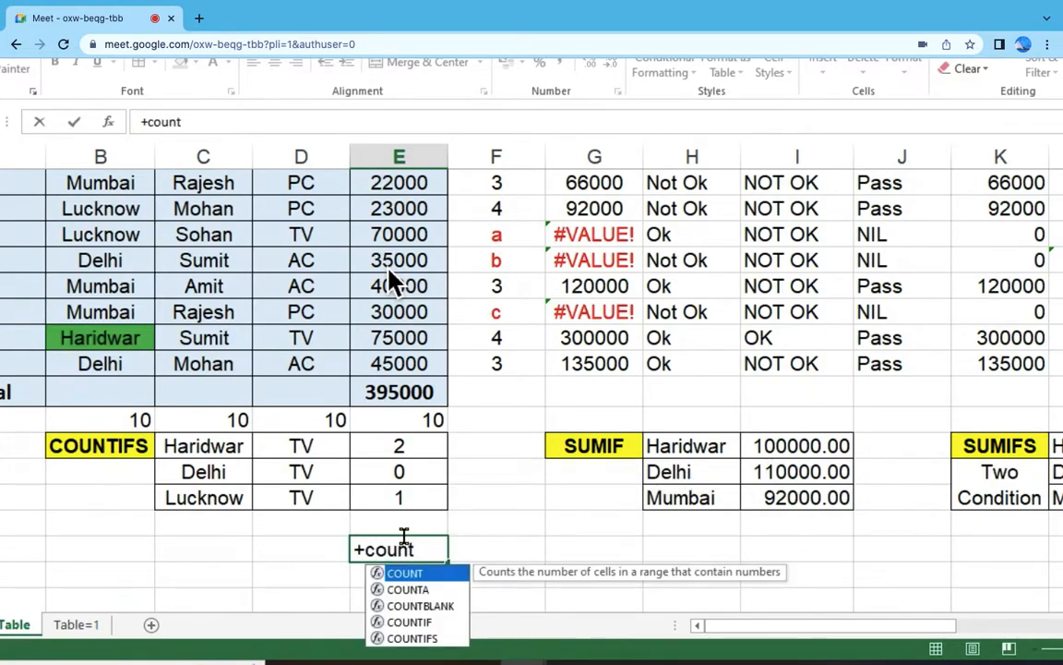
text(if)
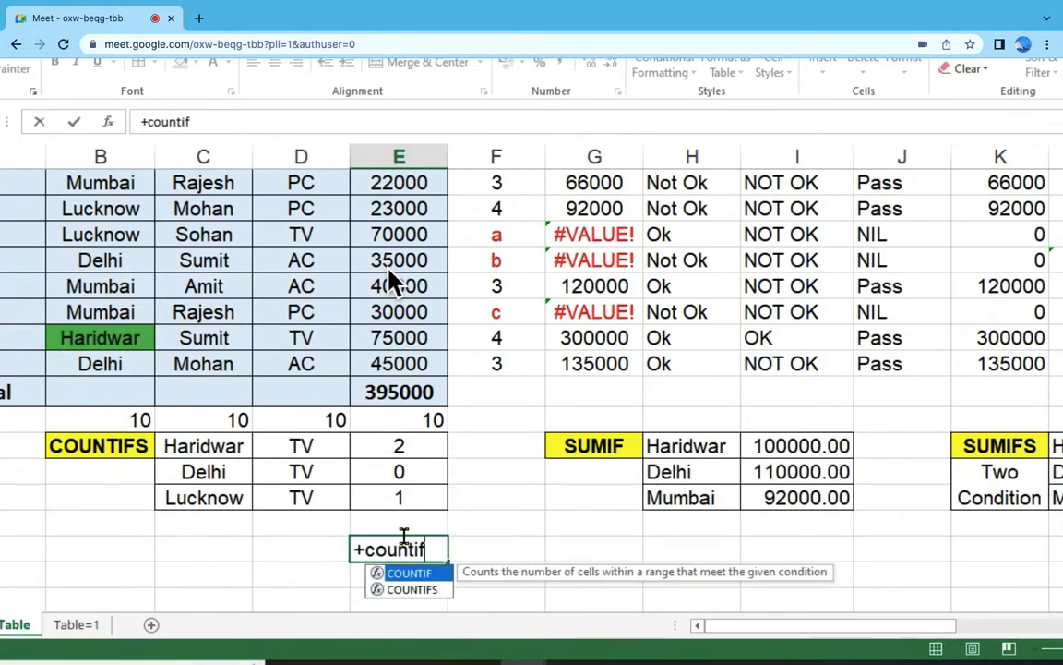
text(s)
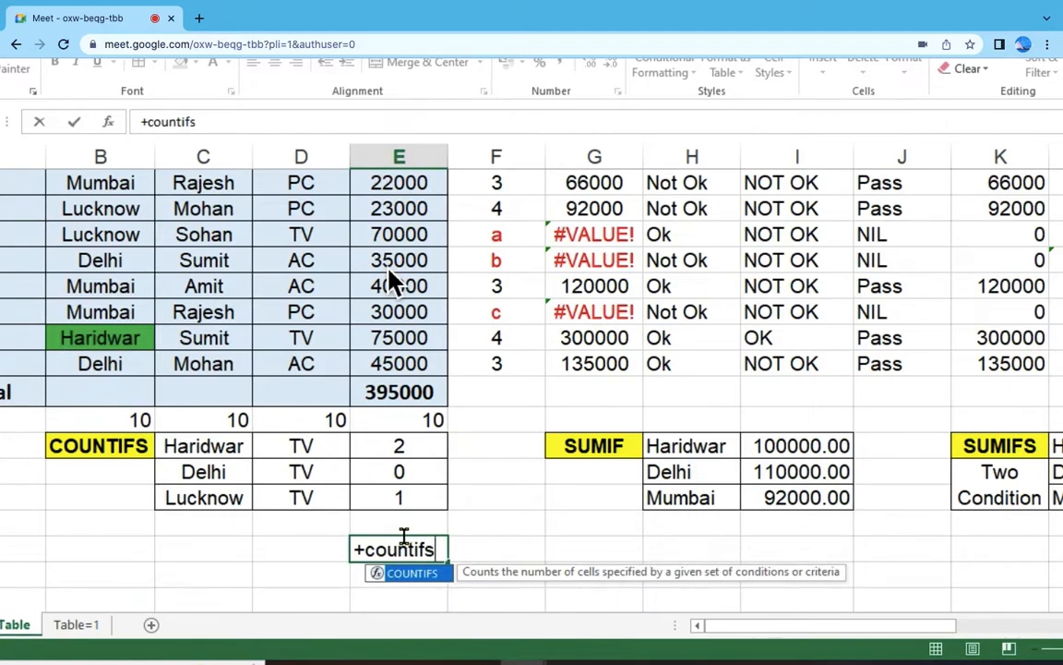
text(()
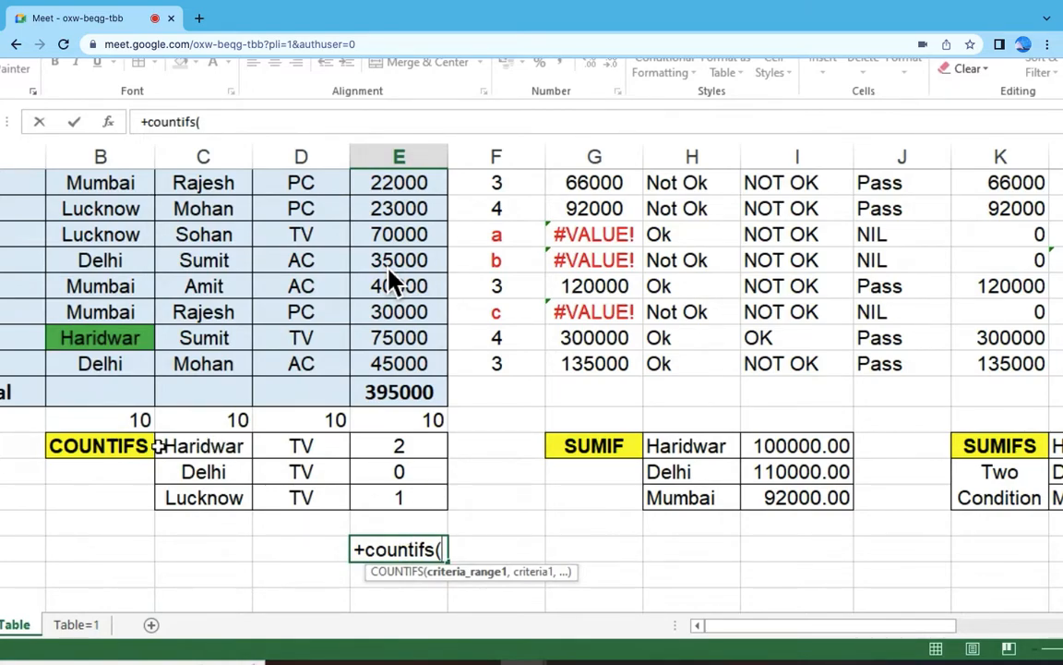
Step: Give COUNTIFS the whole City column B:B as first criteria range and "Haridwar" as its criterion
scroll(389, 277, up, 2)
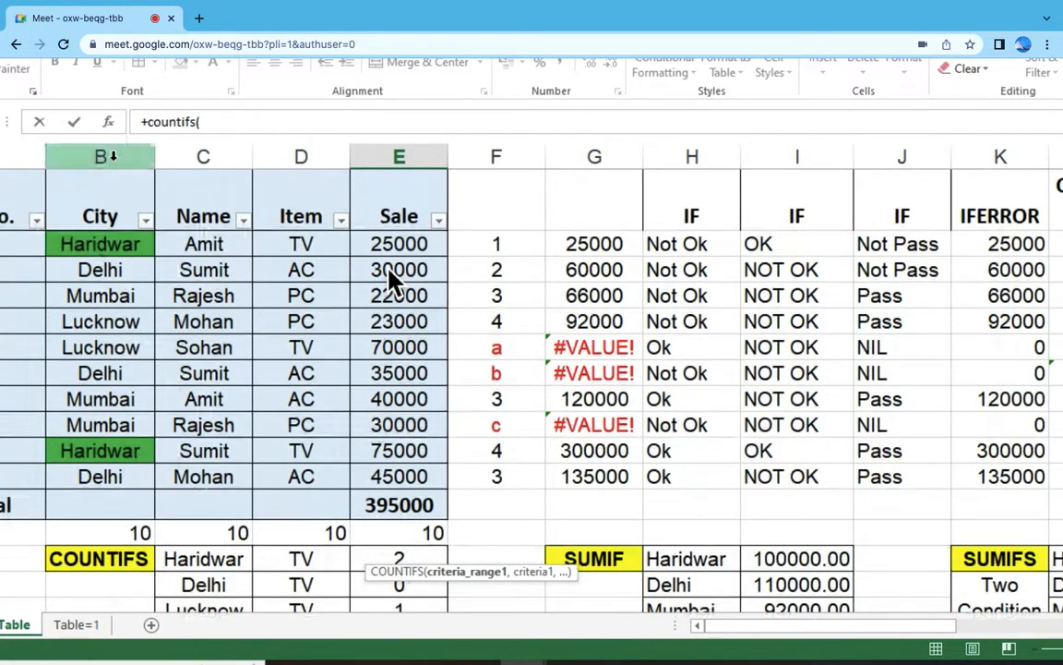
click(106, 157)
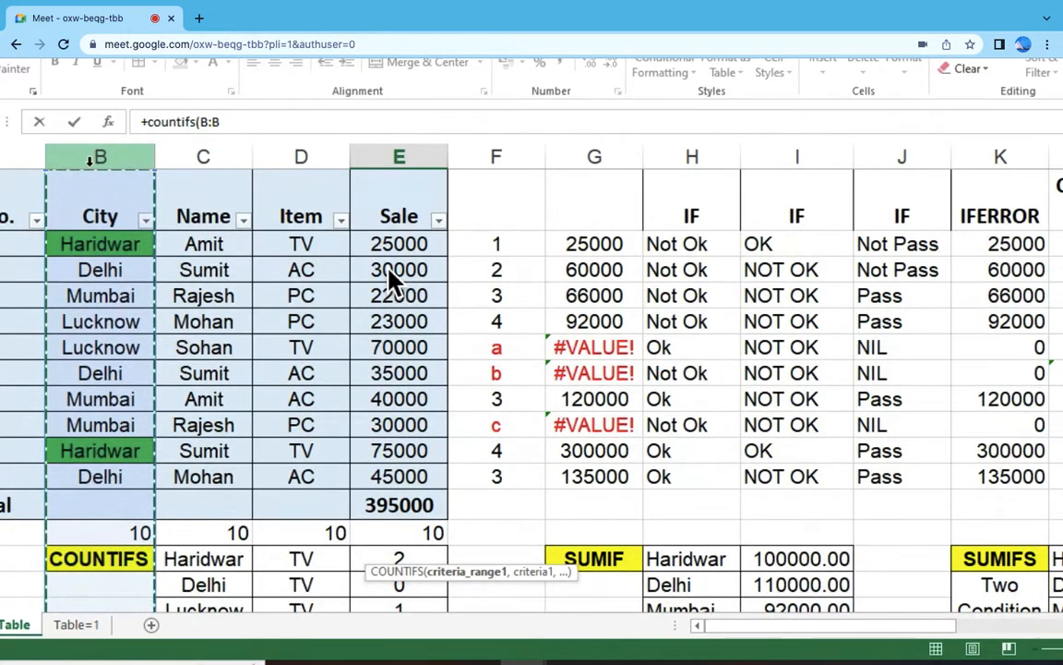
scroll(100, 314, down, 1)
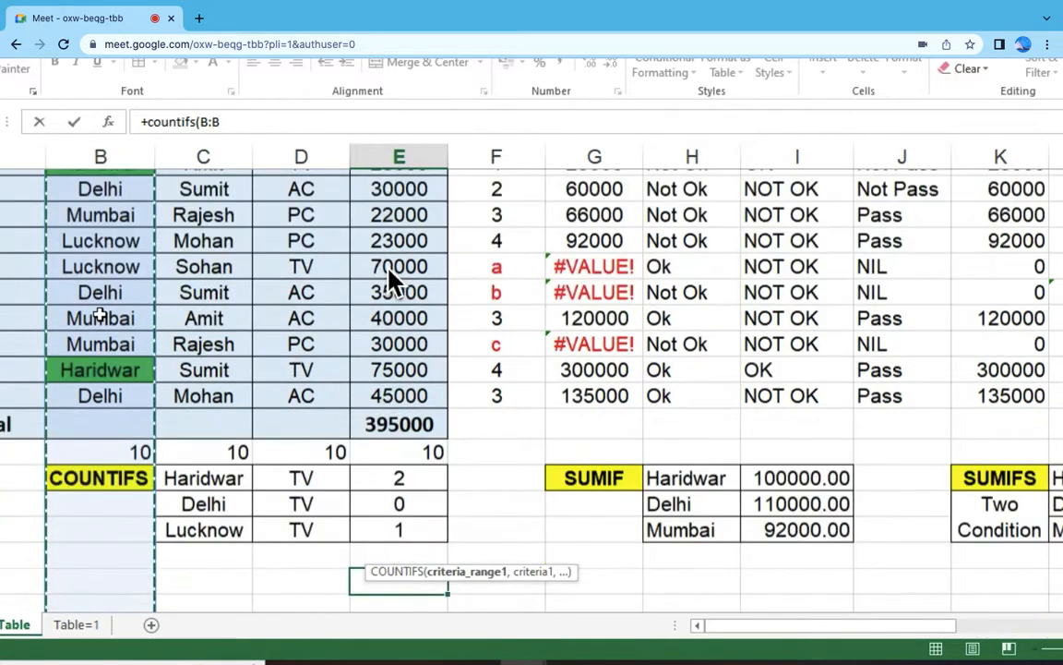
scroll(100, 315, down, 1)
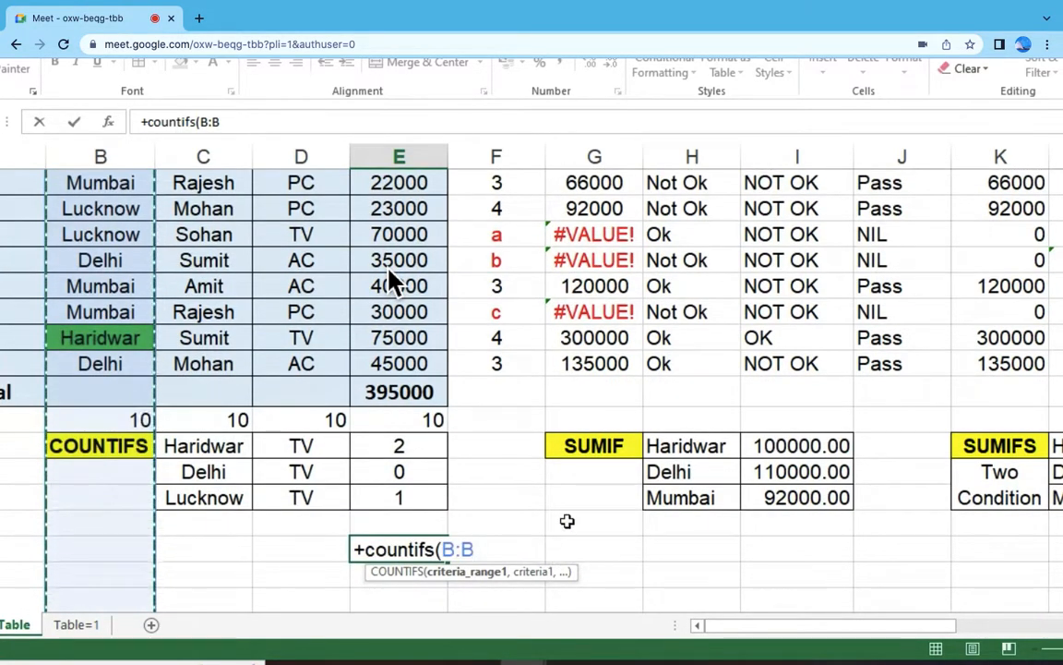
text(,)
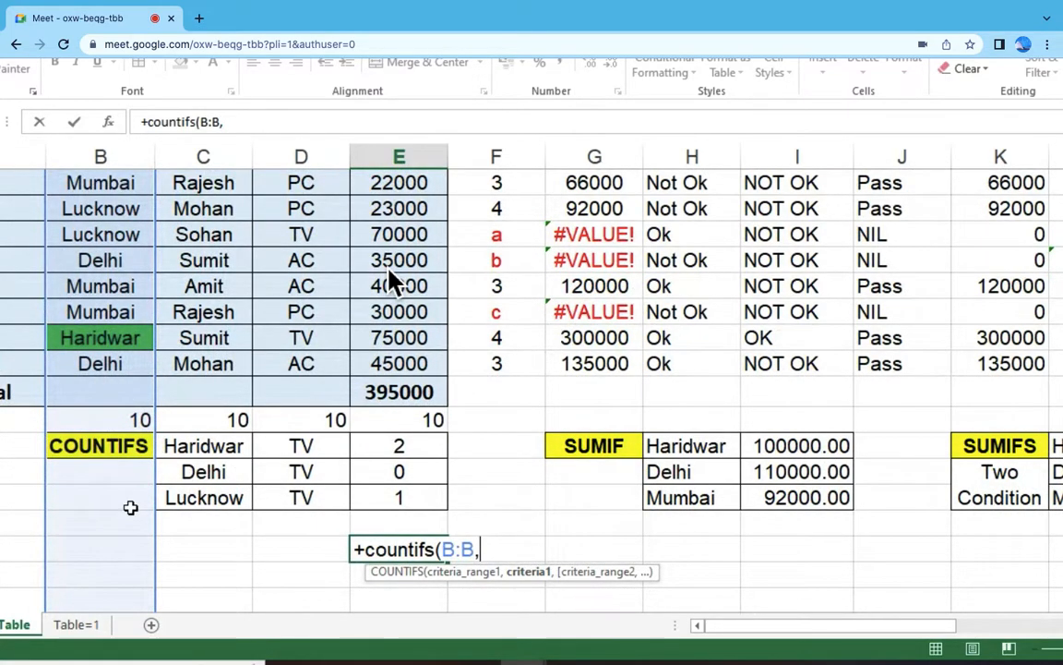
text("Haridwar)
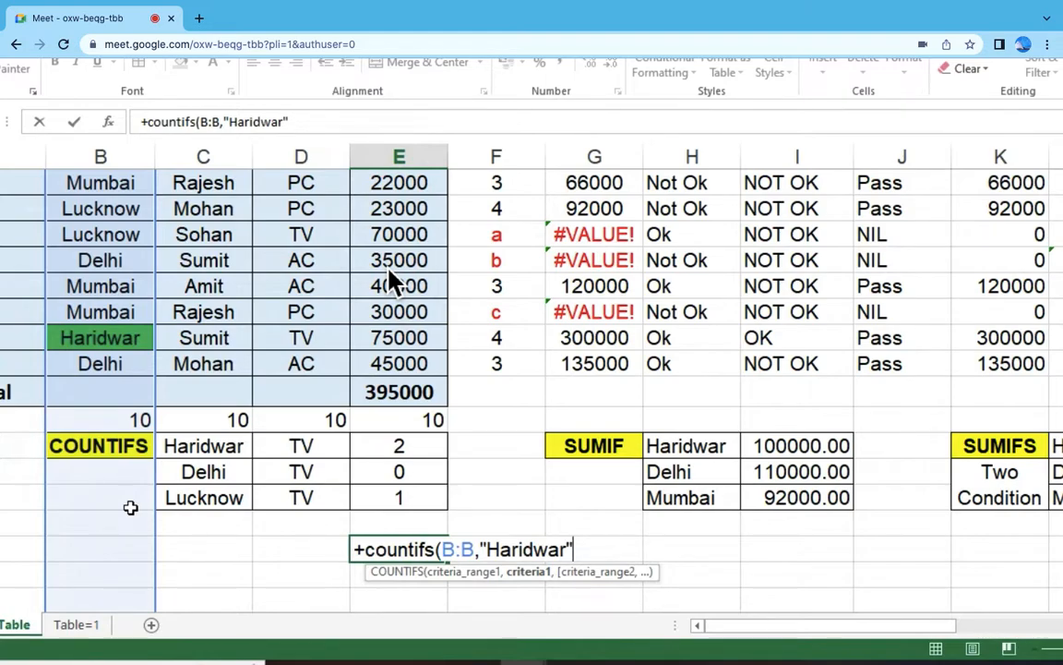
Step: Add the whole Item column D:D as second criteria range with criterion "TV" and complete the E18 formula
text(,)
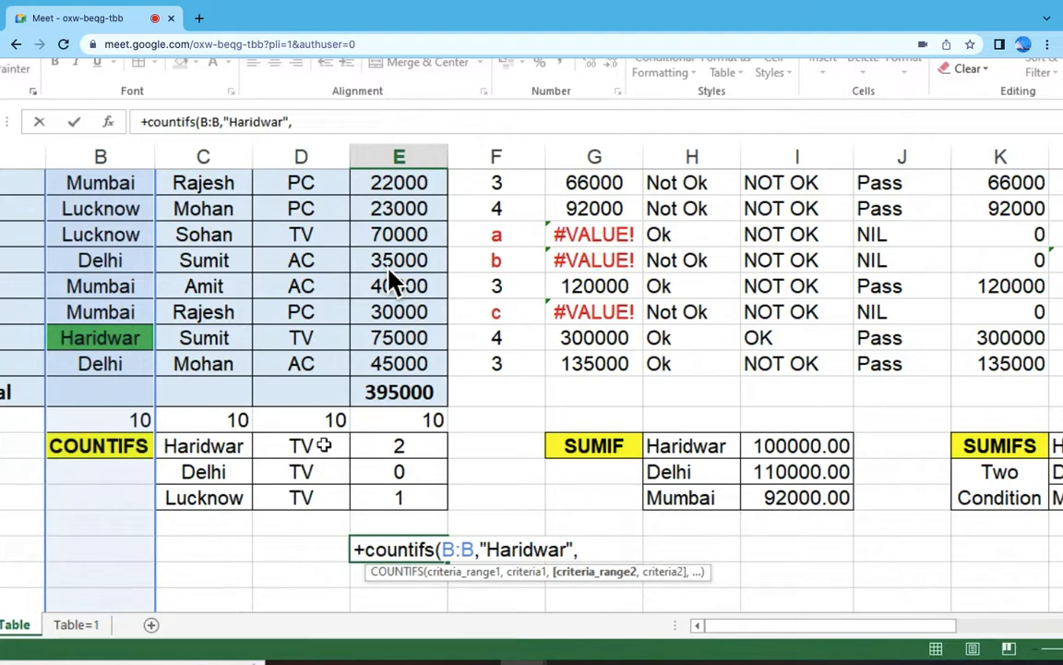
scroll(319, 354, up, 2)
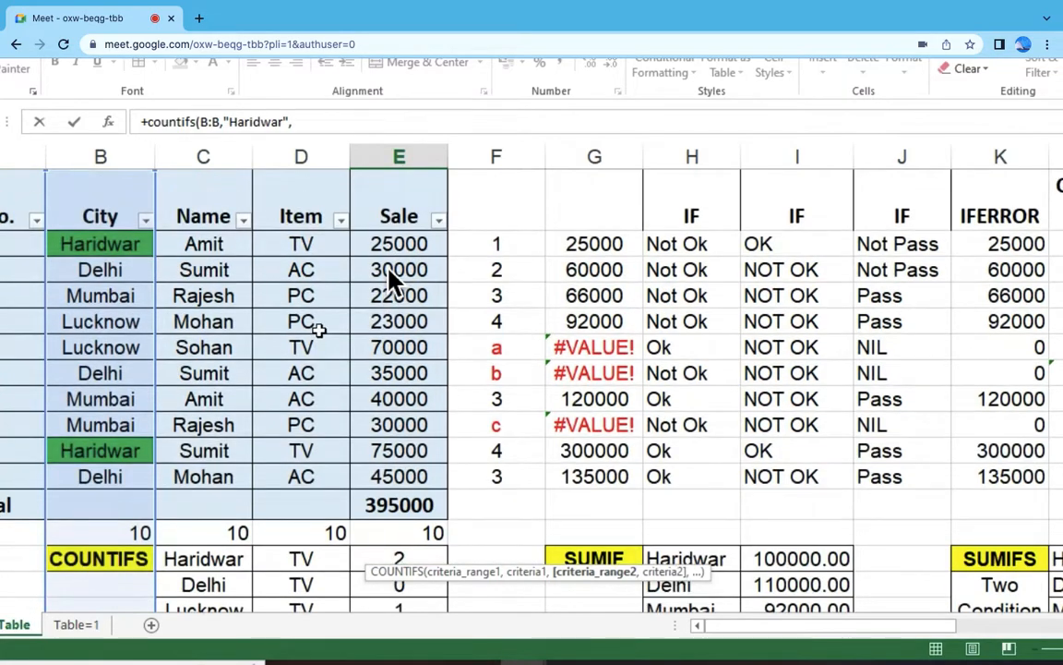
click(300, 155)
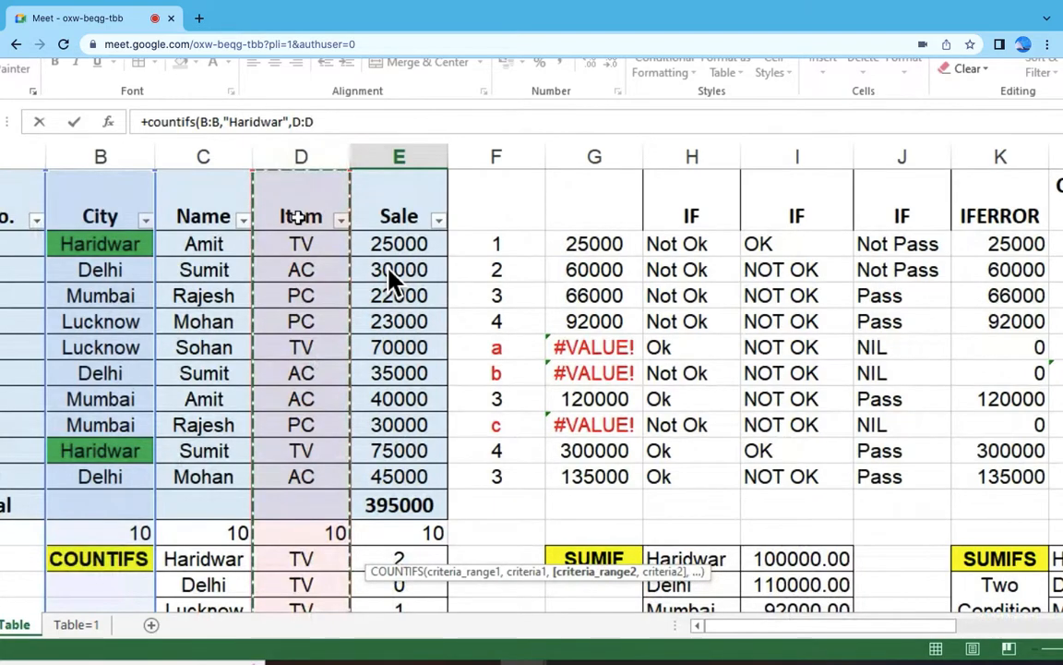
scroll(389, 276, down, 3)
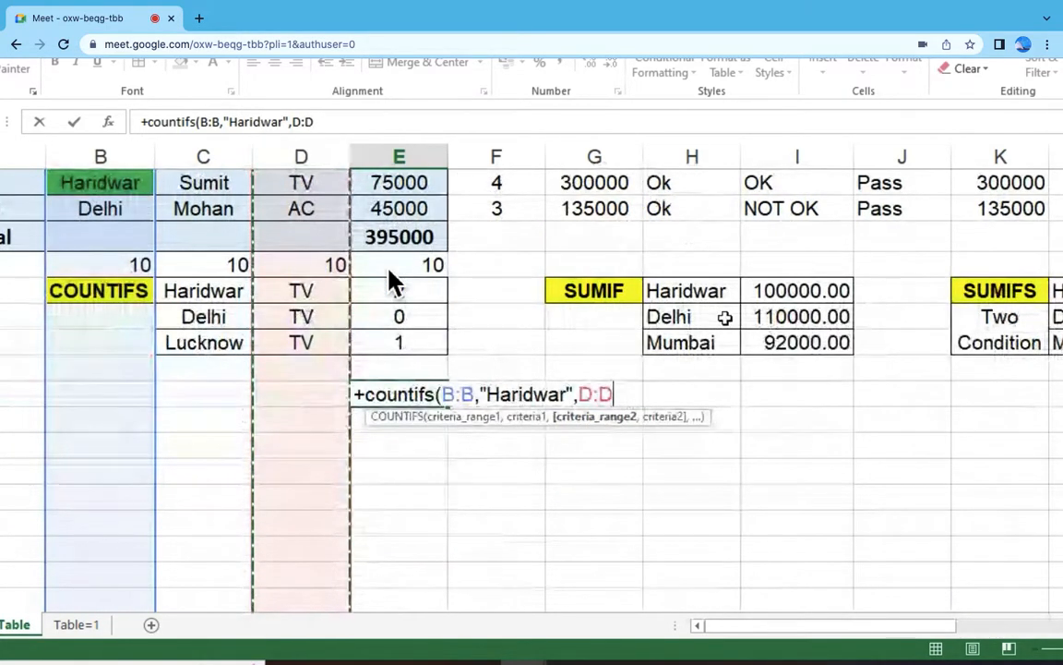
text(,)
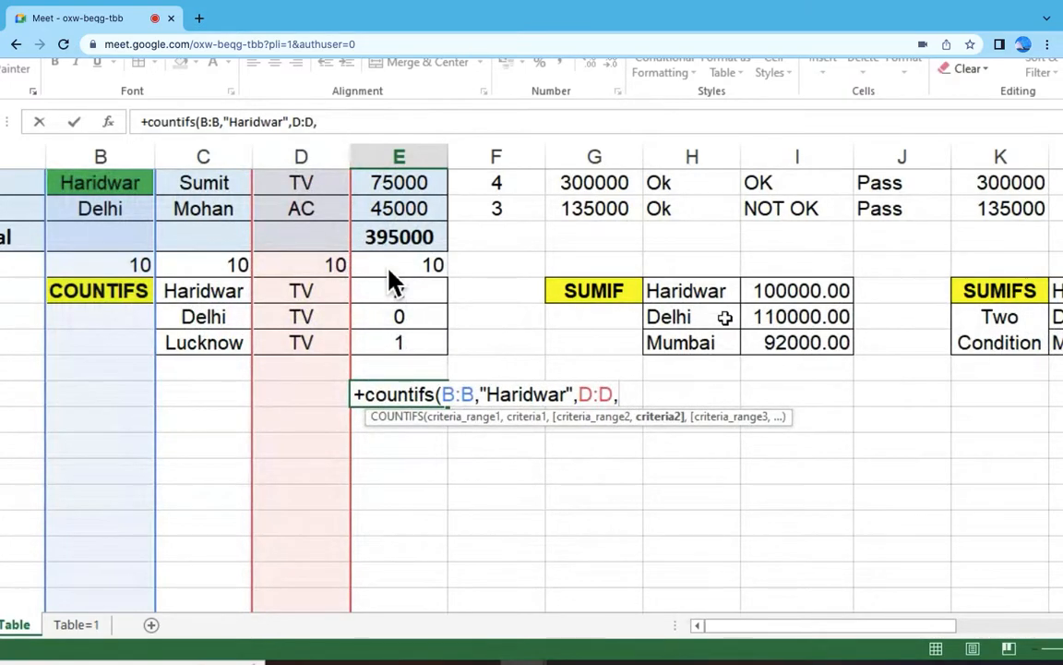
scroll(389, 282, up, 1)
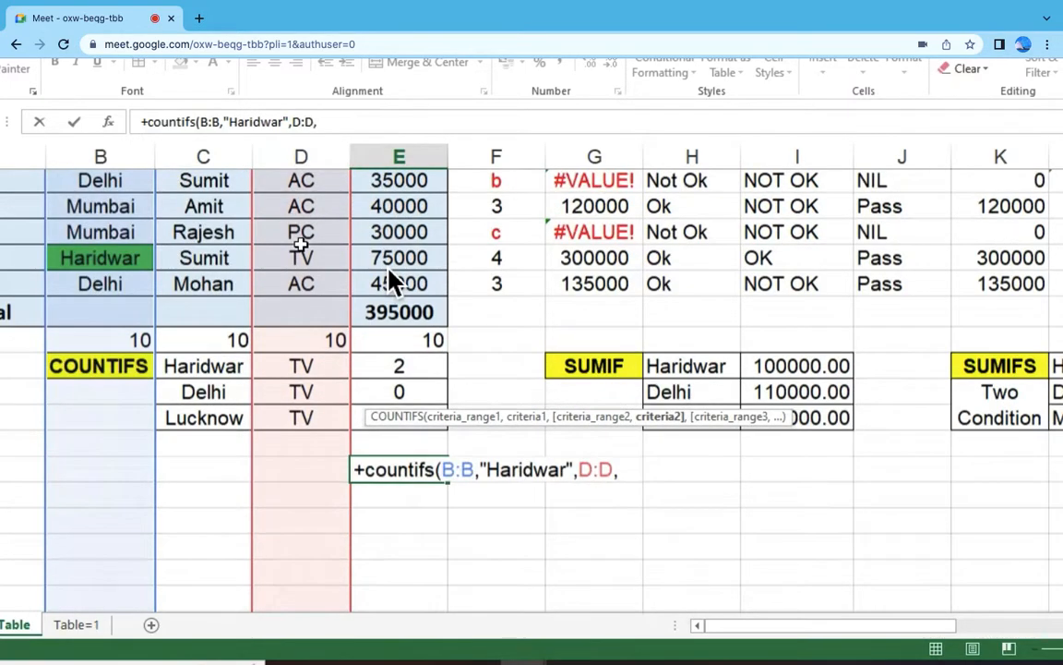
text("TV)
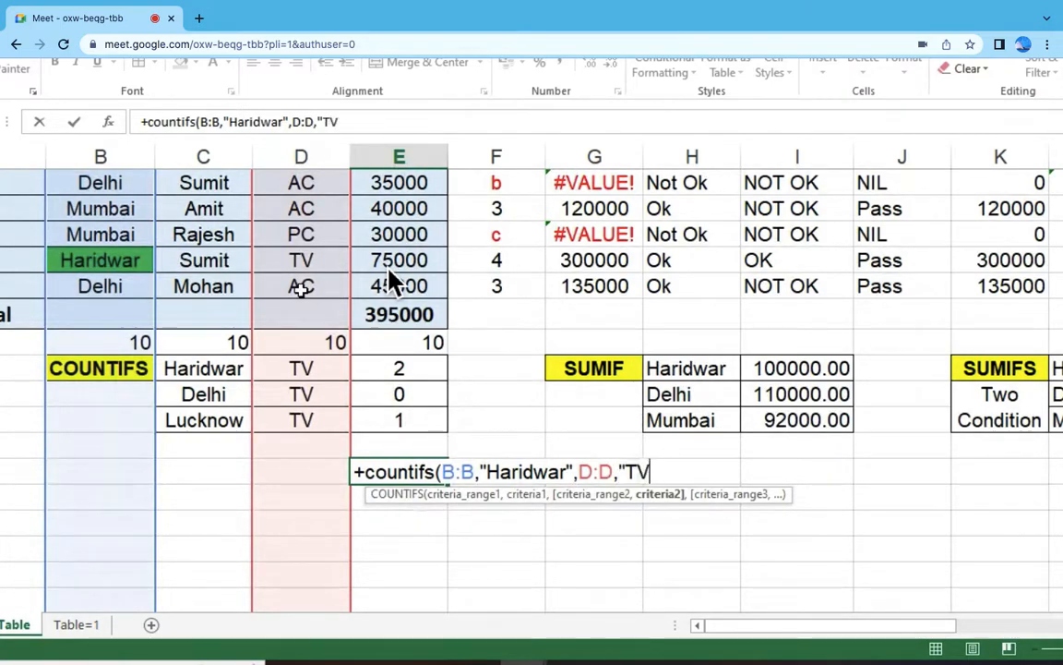
text(")
key(Return)
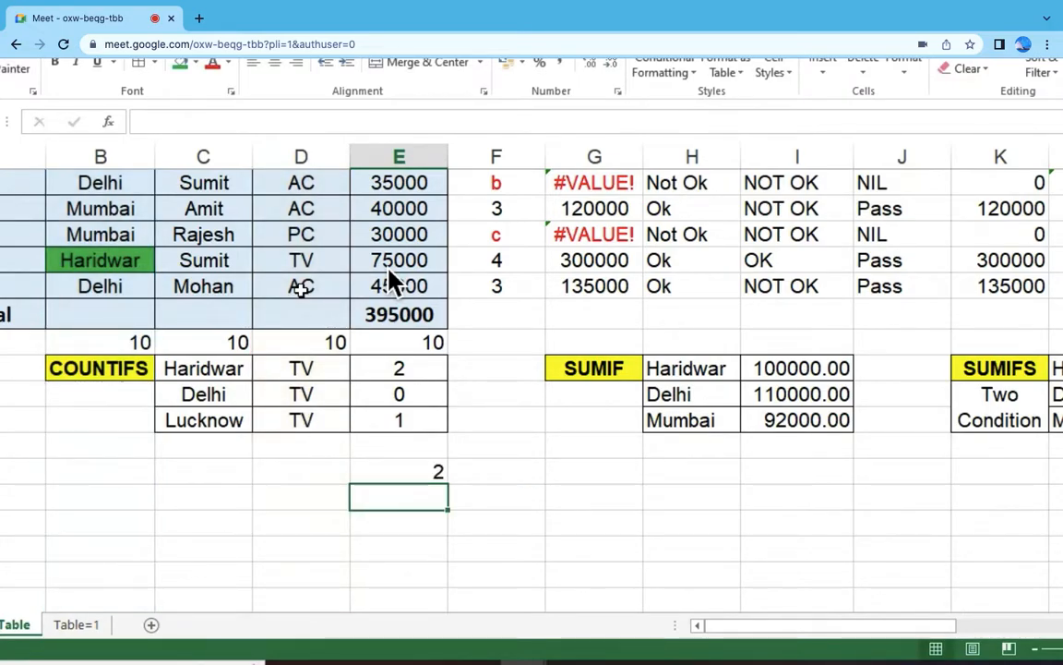
Step: Open the completed COUNTIFS formula in E18 to review its arguments, and leave it without editing
click(415, 473)
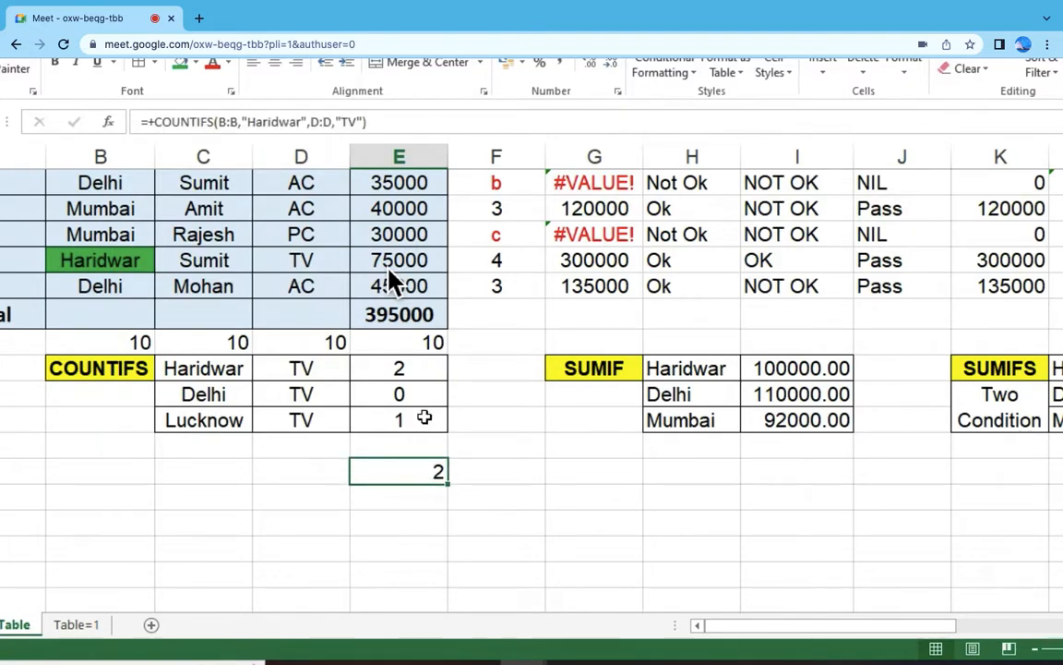
double_click(408, 469)
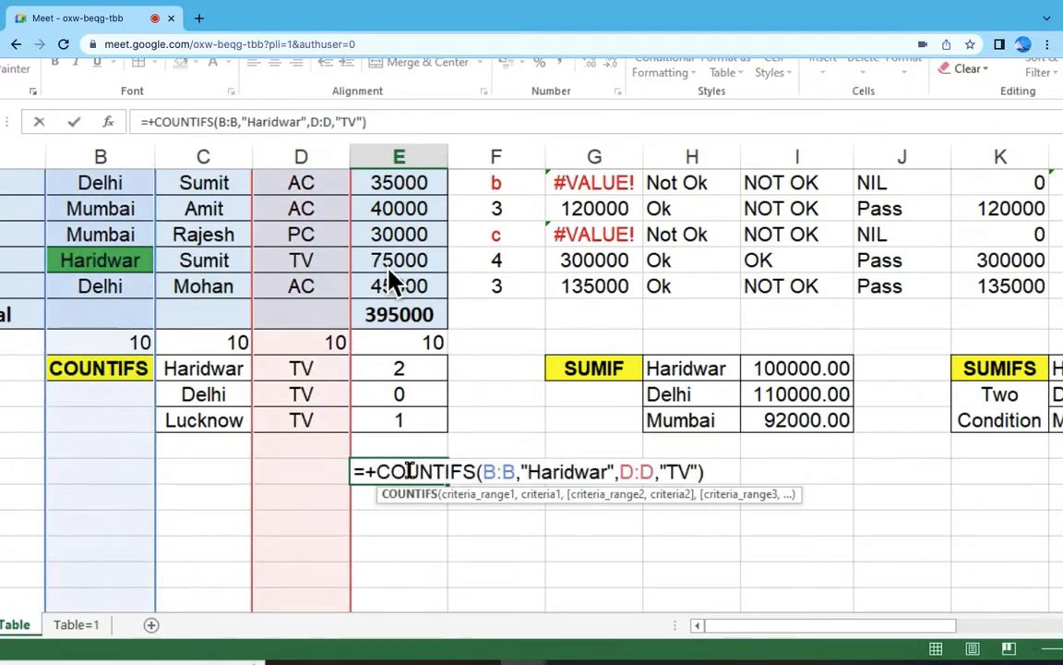
key(Escape)
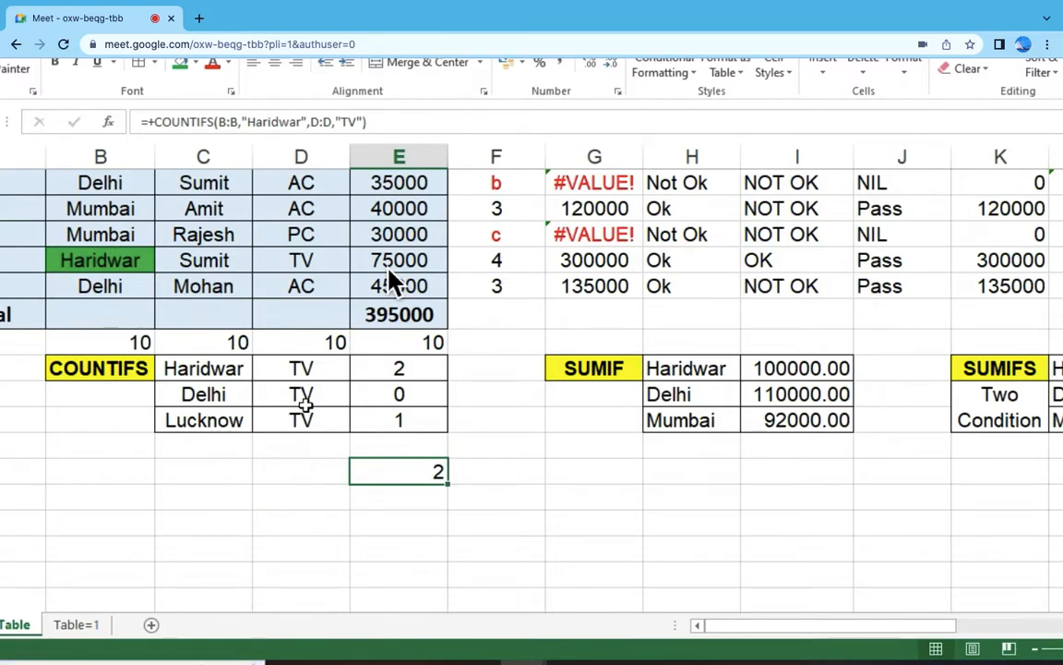
Step: Start a new IF formula in H2 that tests whether the sale in E2 is greater than 39000
scroll(462, 427, up, 3)
click(704, 242)
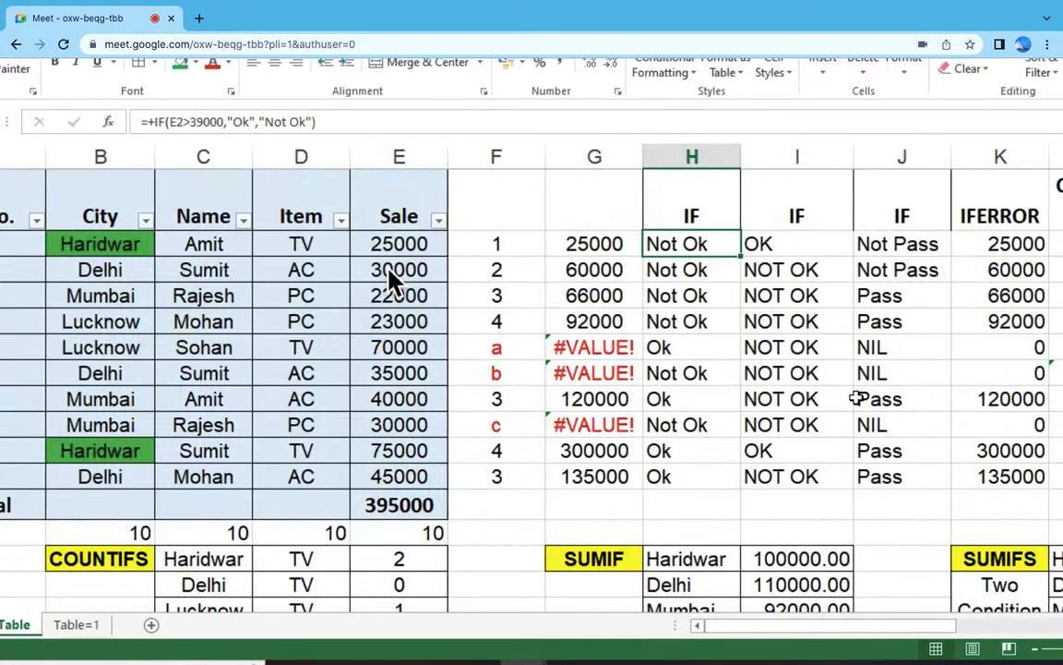
text(+)
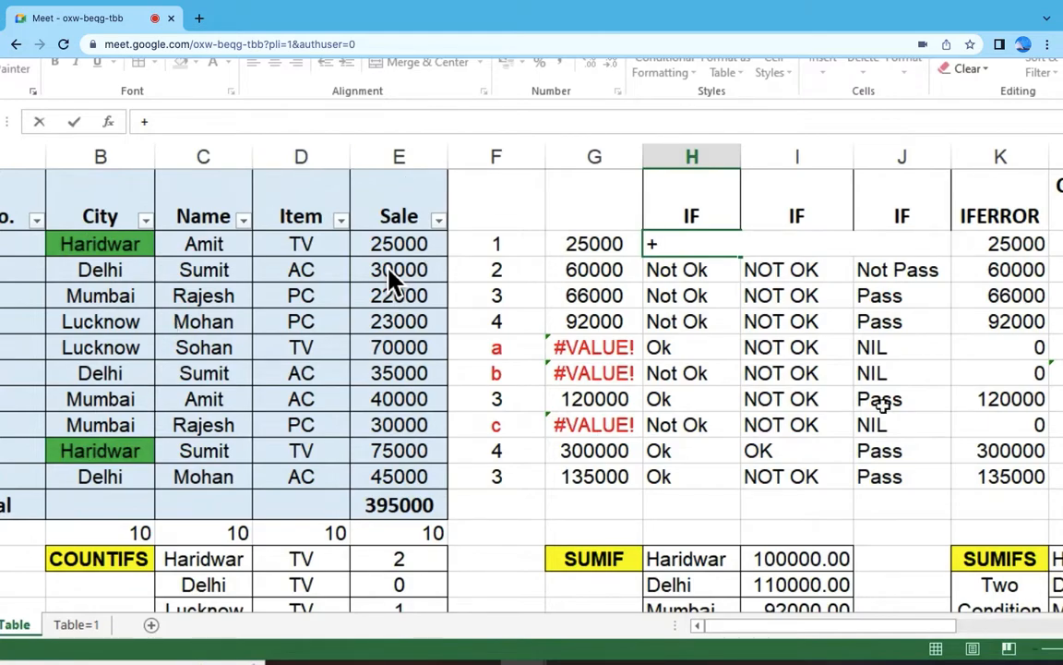
text(if)
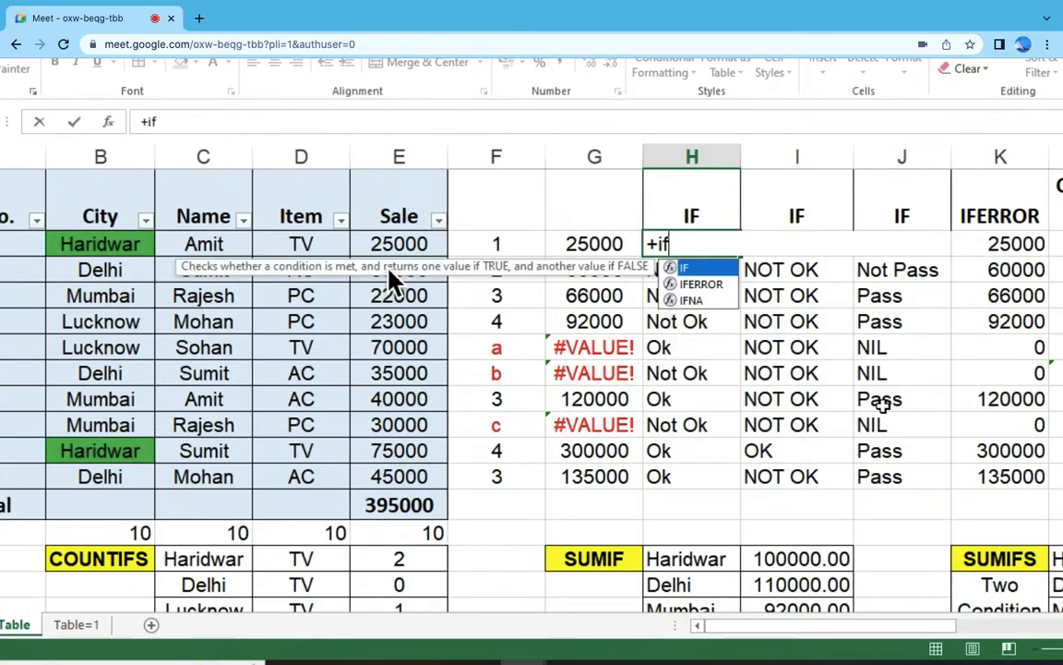
text(()
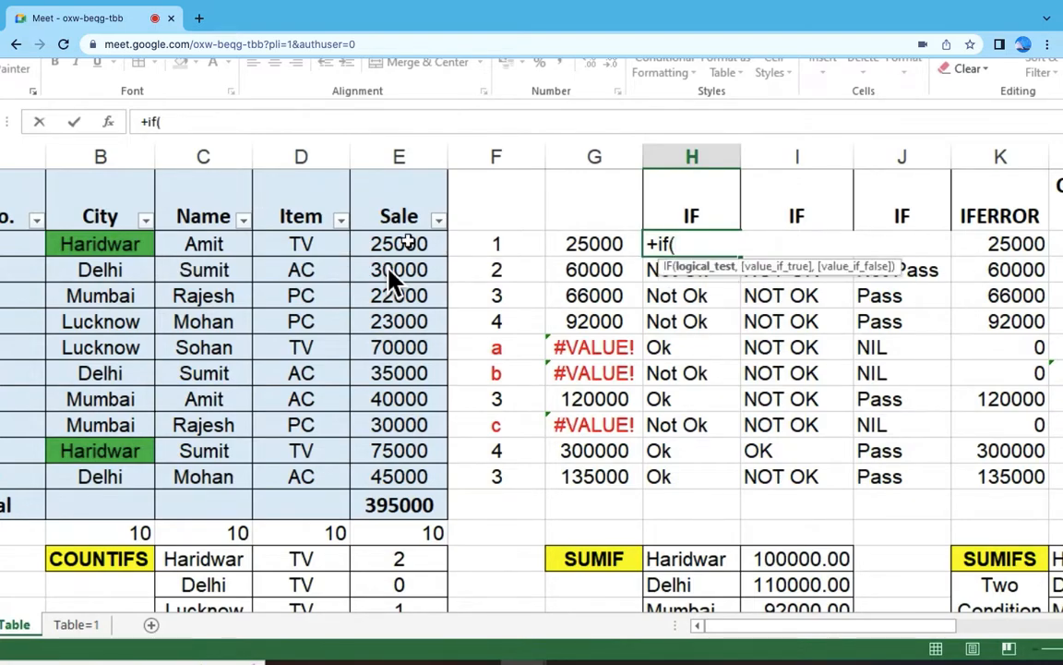
click(407, 243)
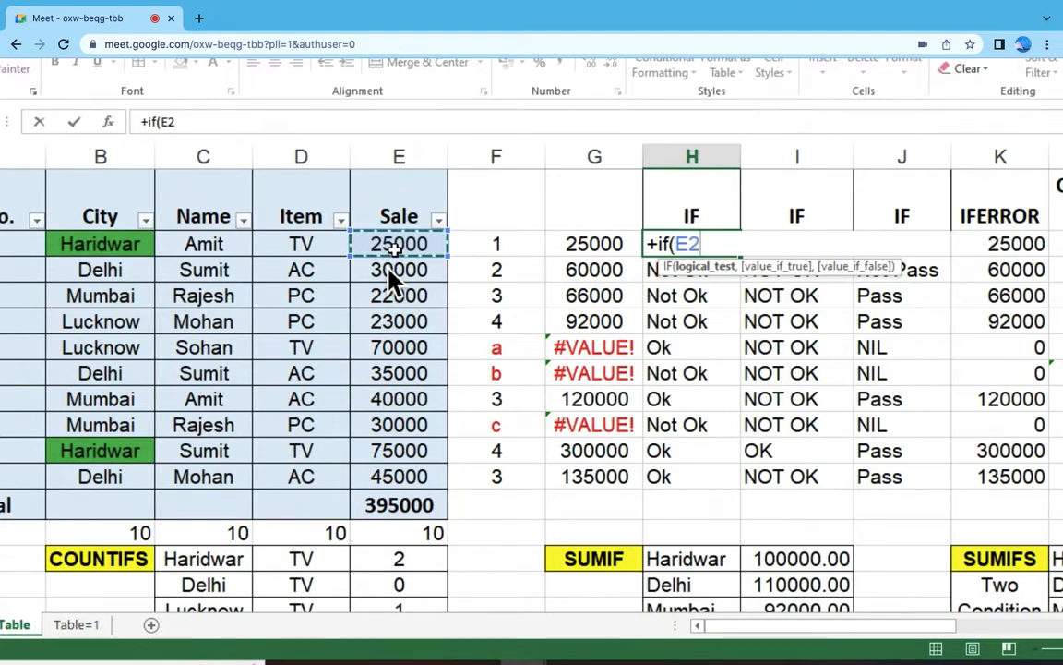
text(>)
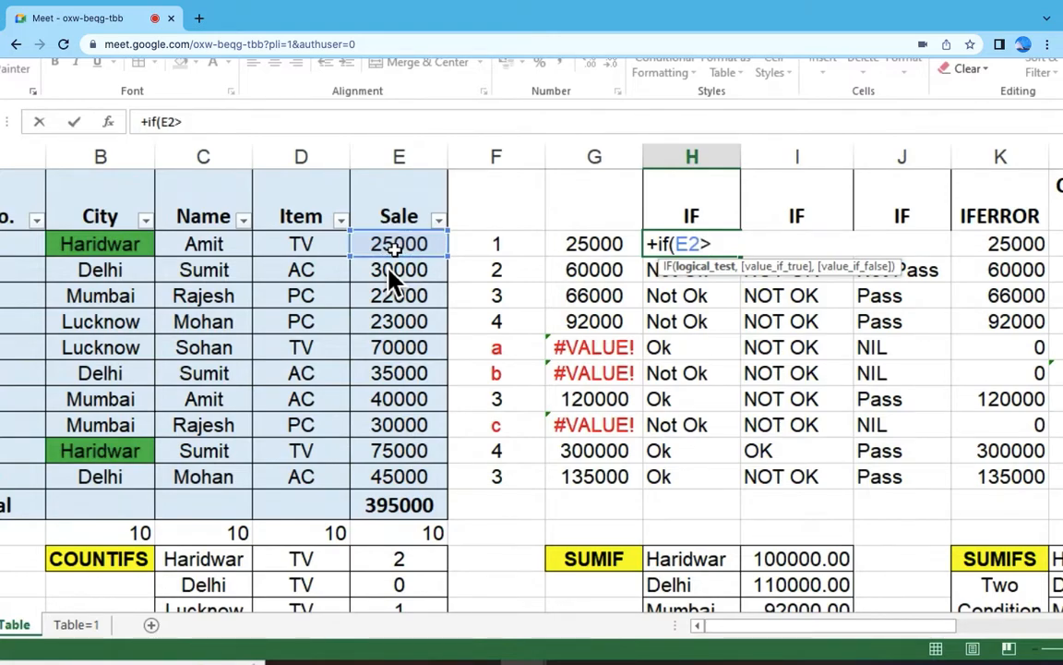
text(39000)
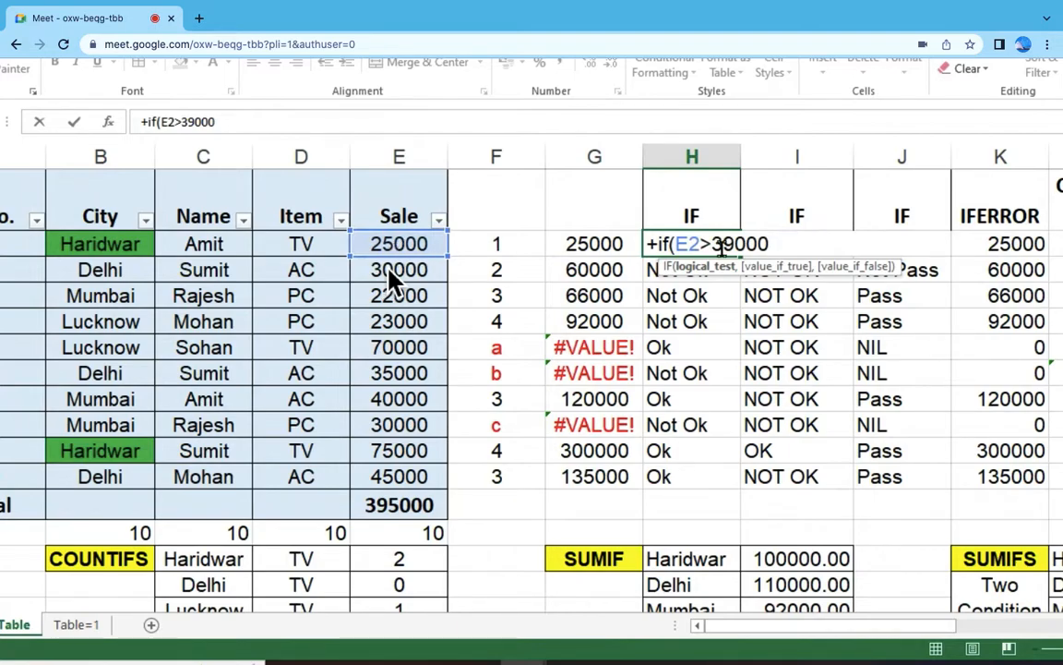
Step: Add "Boss Happy" in quotation marks as the IF formula's value if true
text(,Bo)
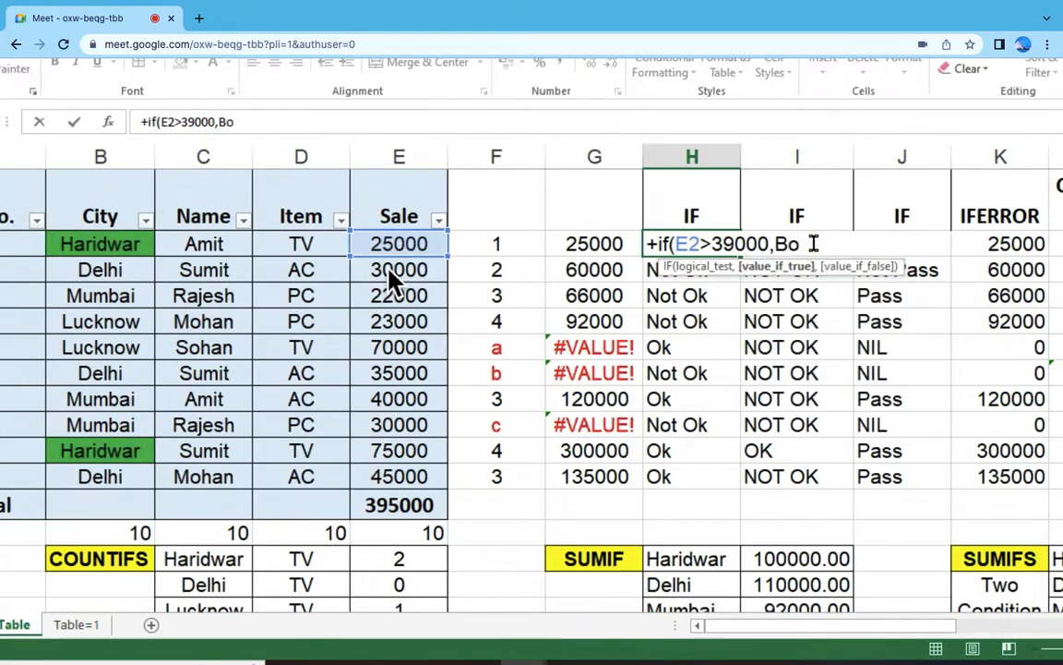
text(ss Happy)
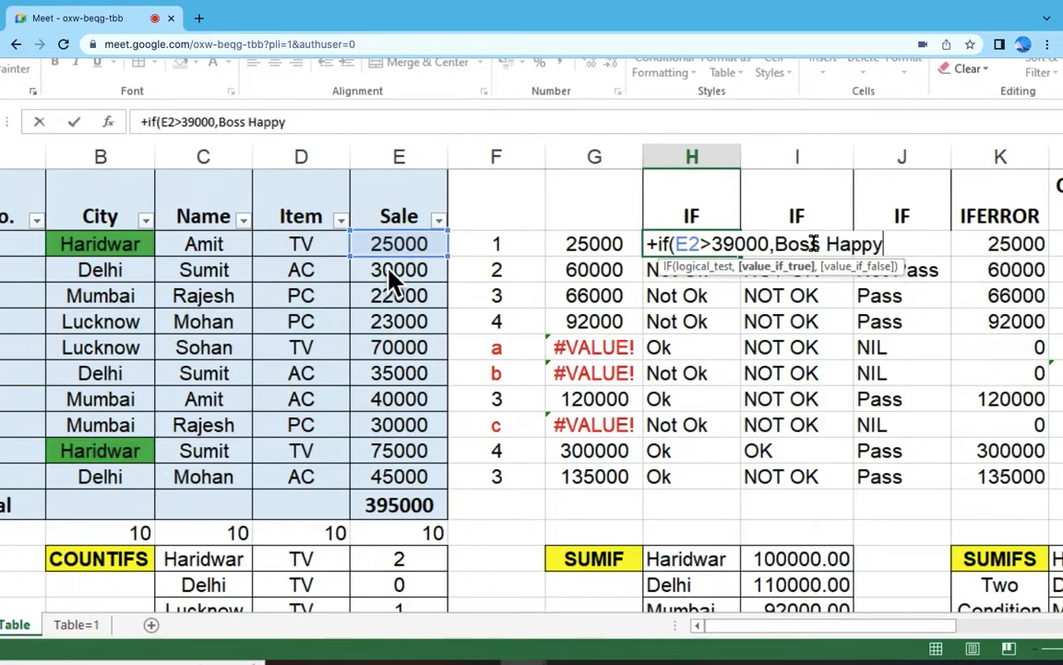
click(773, 245)
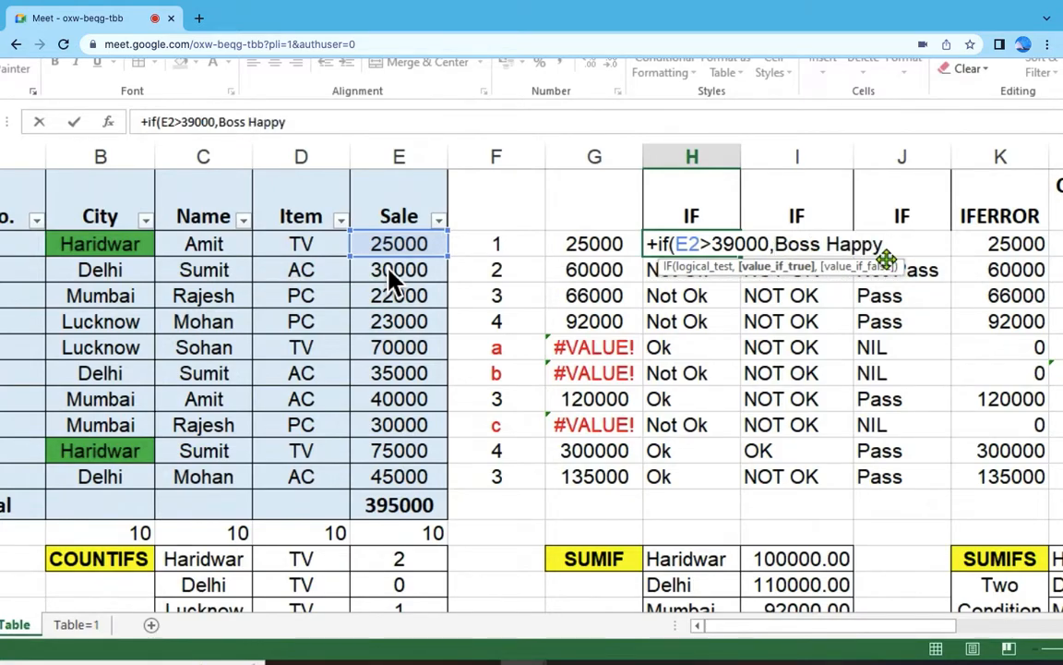
text(")
click(888, 245)
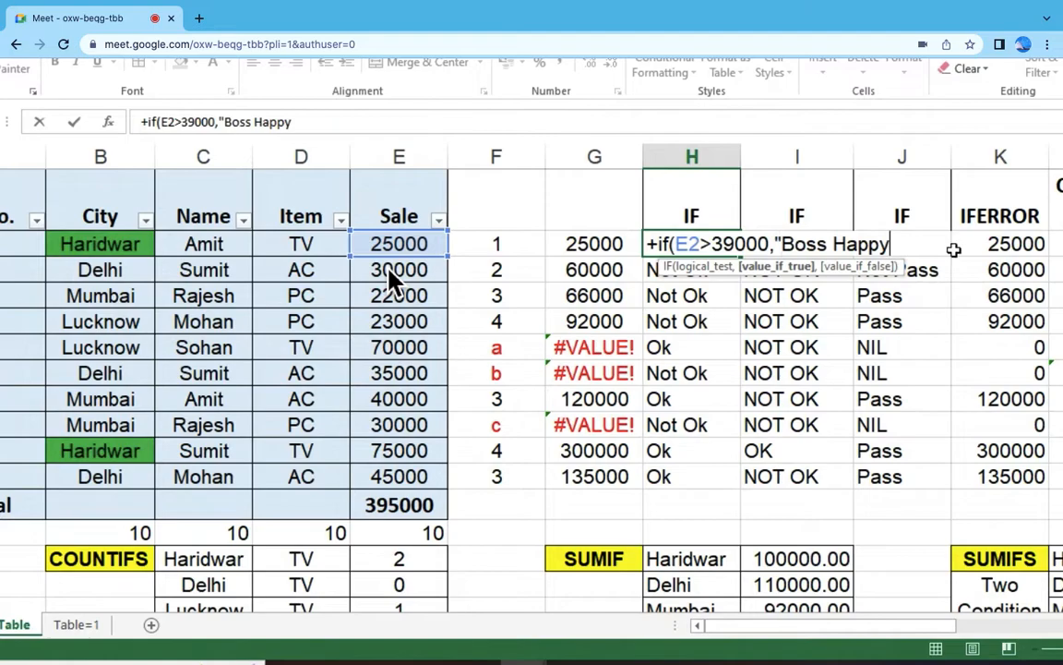
text(",)
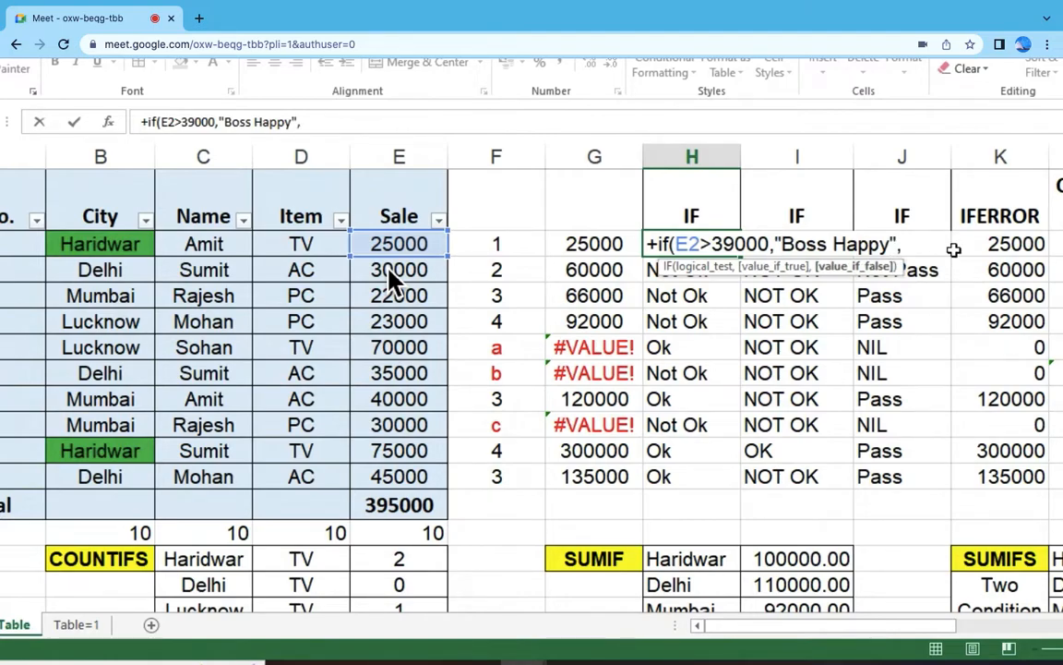
Step: Complete the H2 formula with "Not Happy" as value if false, accepting the suggested correction, and fit column H to its contents
text(" No)
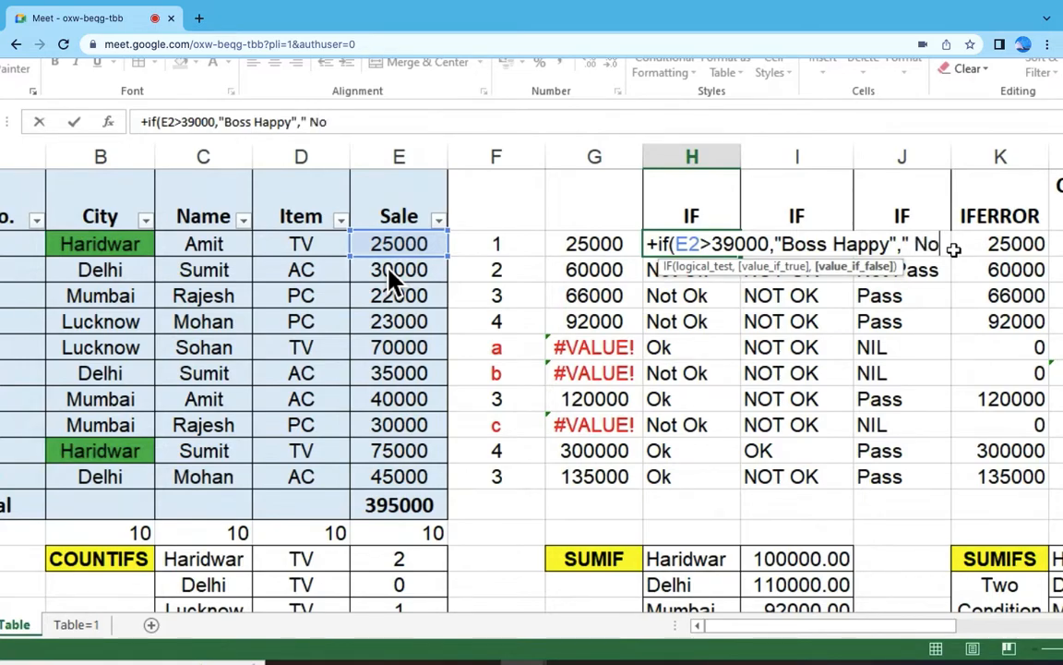
text(t Happy)
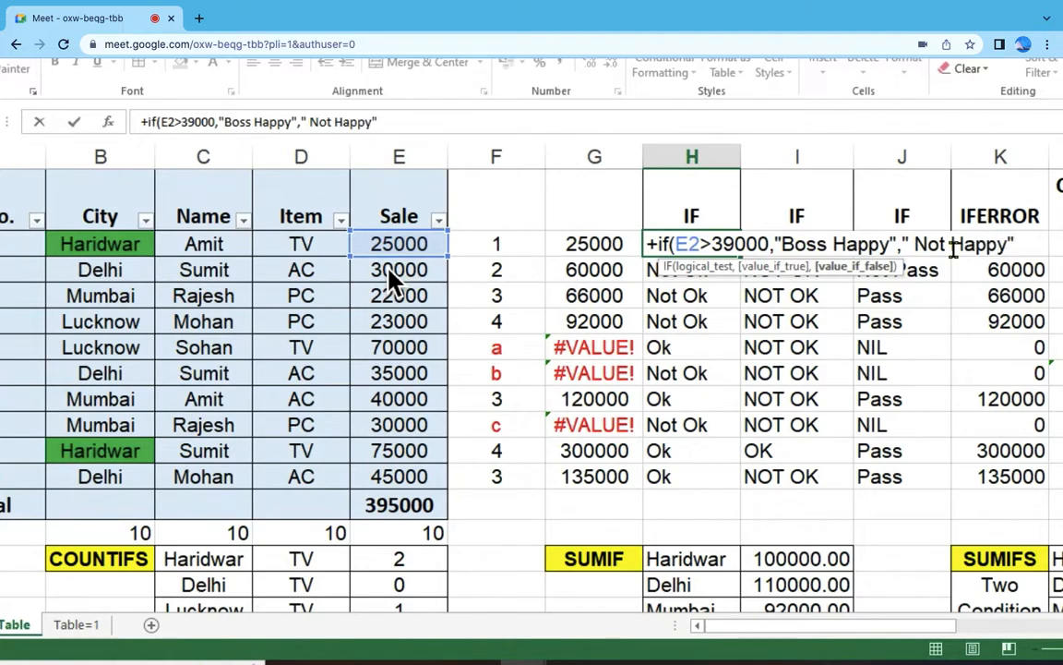
click(915, 245)
text(")
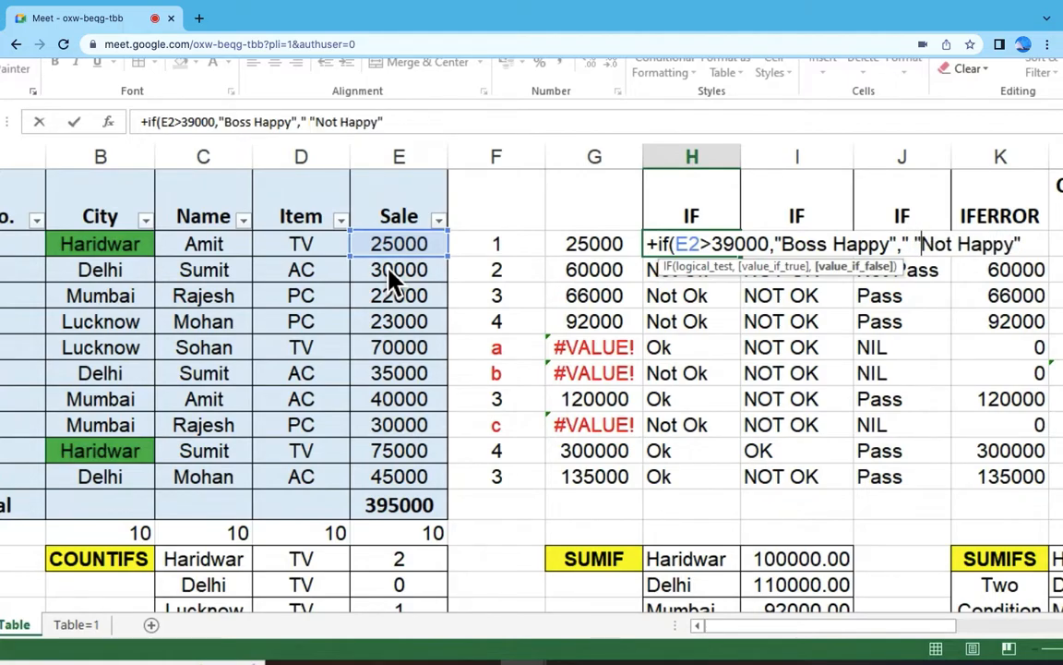
key(Return)
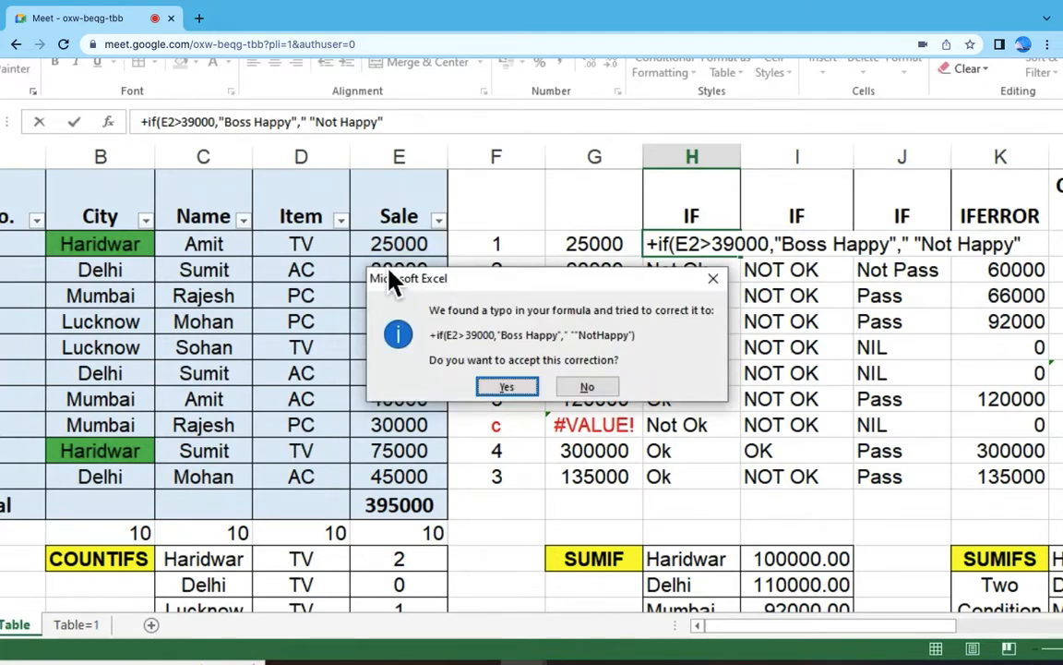
key(Return)
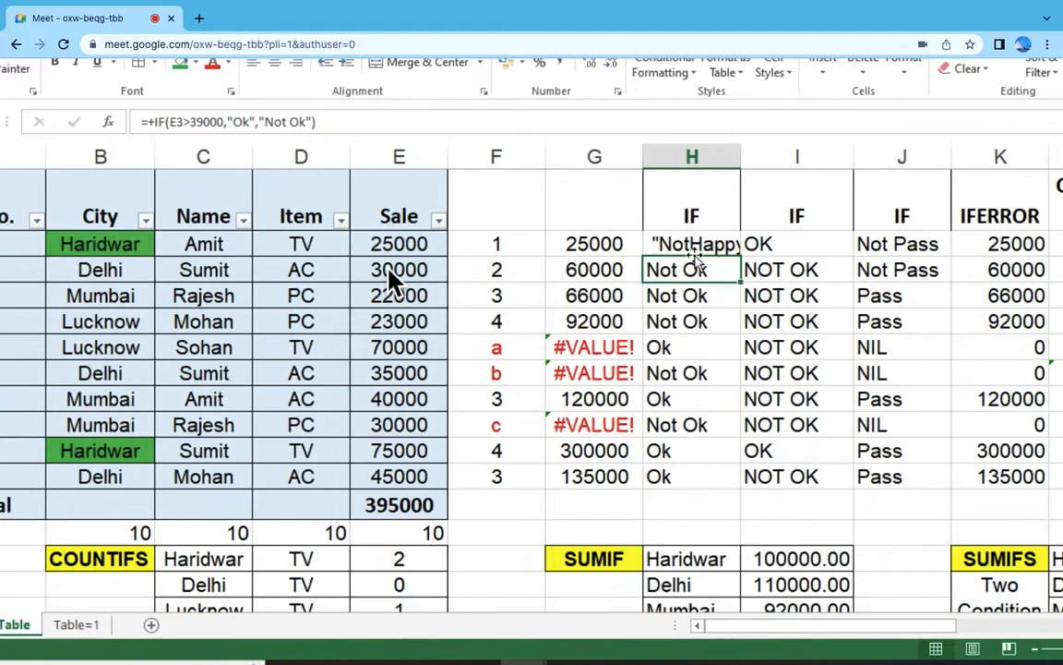
double_click(740, 157)
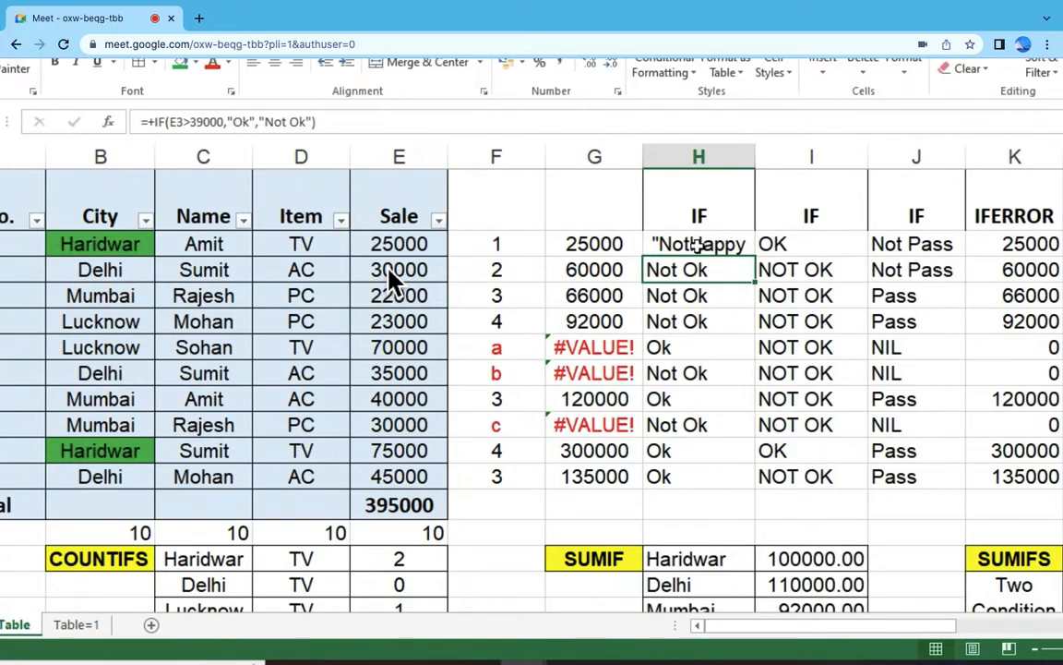
key(Up)
key(ctrl+c)
key(shift+Down)
key(shift+Down)
key(shift+Down)
key(shift+Down)
key(shift+Down)
key(shift+Down)
key(shift+Down)
key(shift+Down)
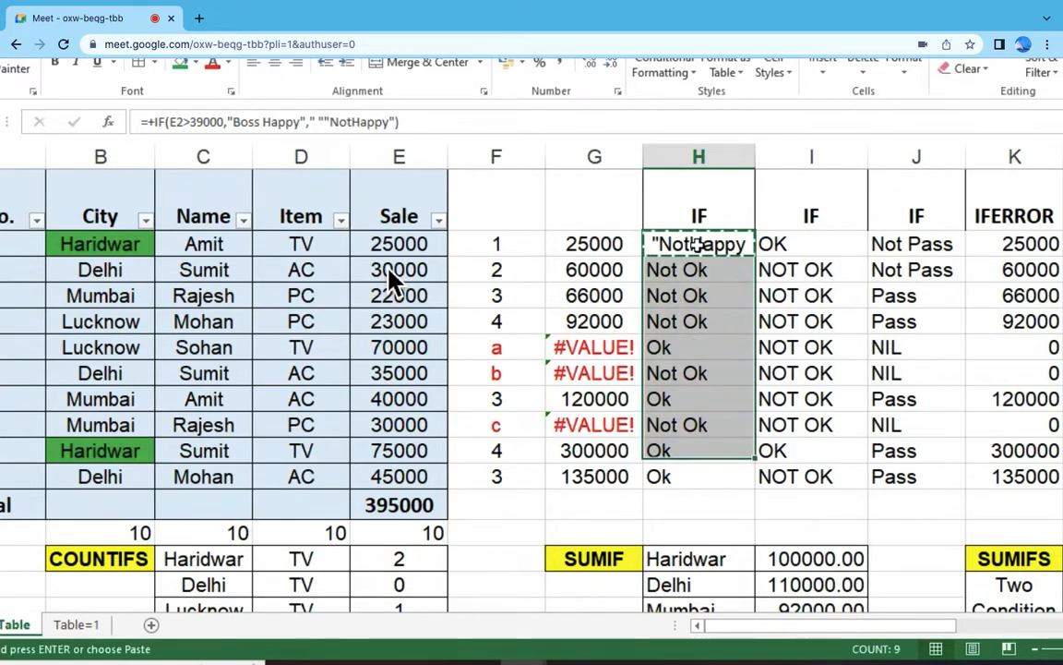
key(shift+Down)
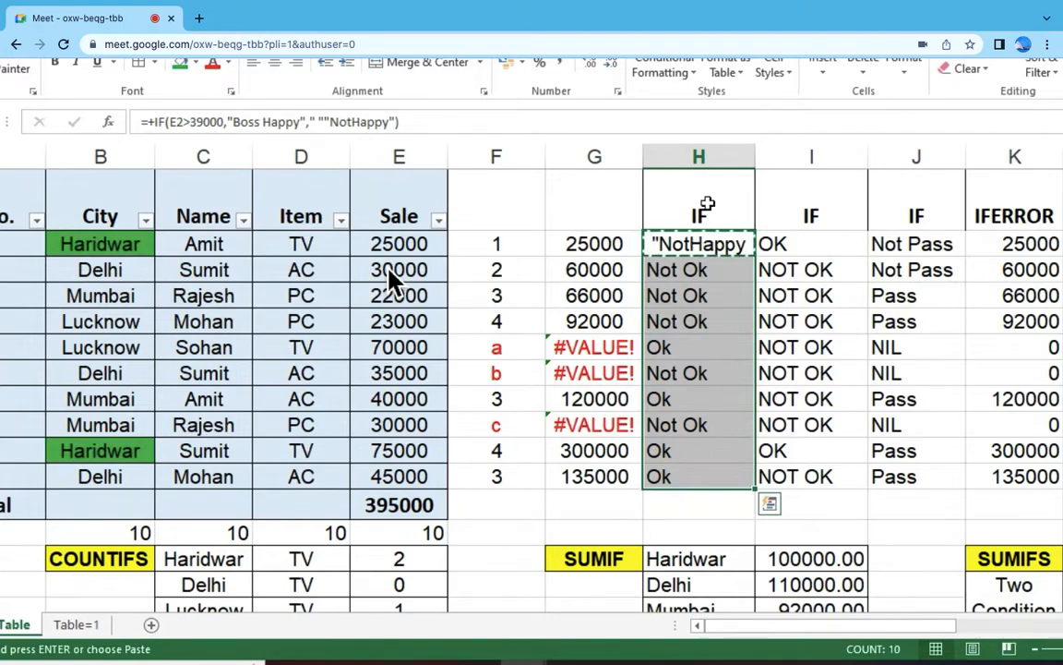
click(707, 238)
key(Escape)
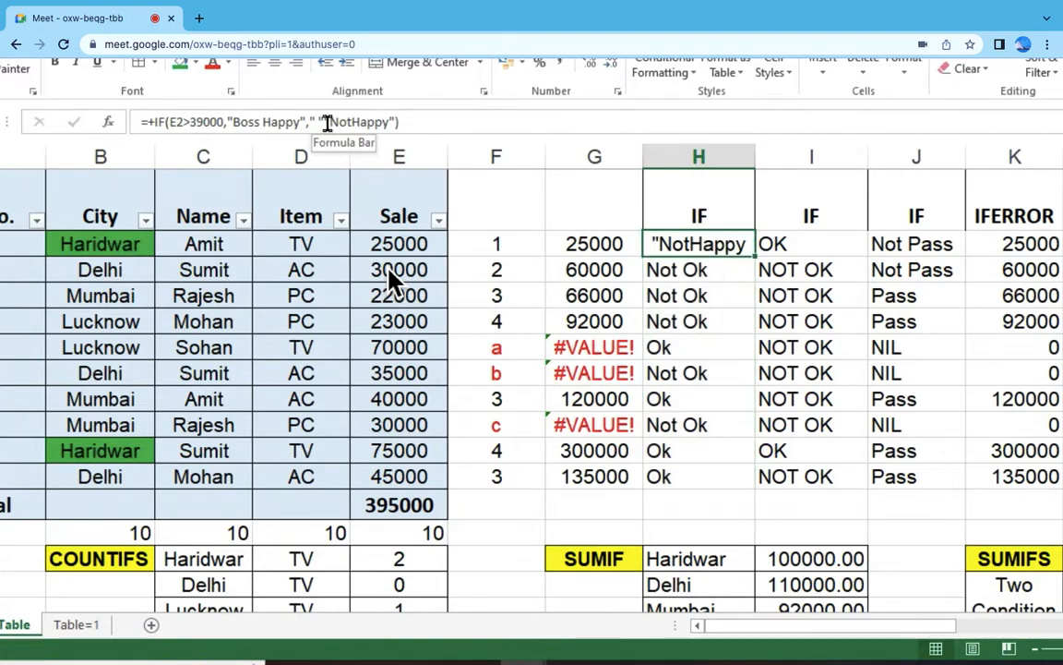
Step: Remove the stray quotation marks and space from H2's value if false so the argument reads "NotHappy"
click(328, 123)
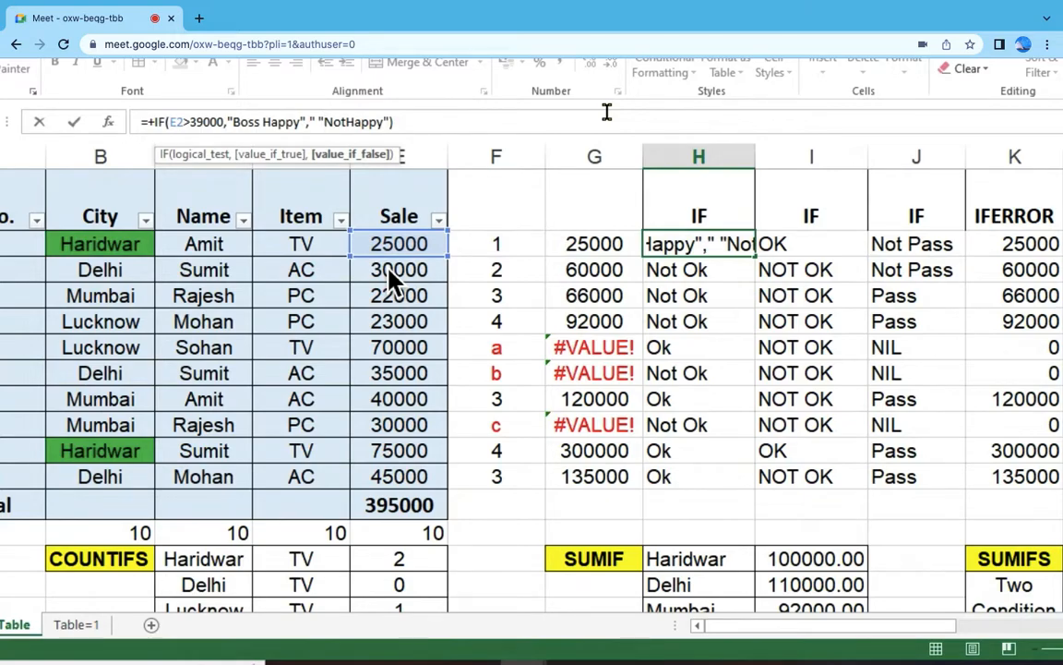
key(BackSpace)
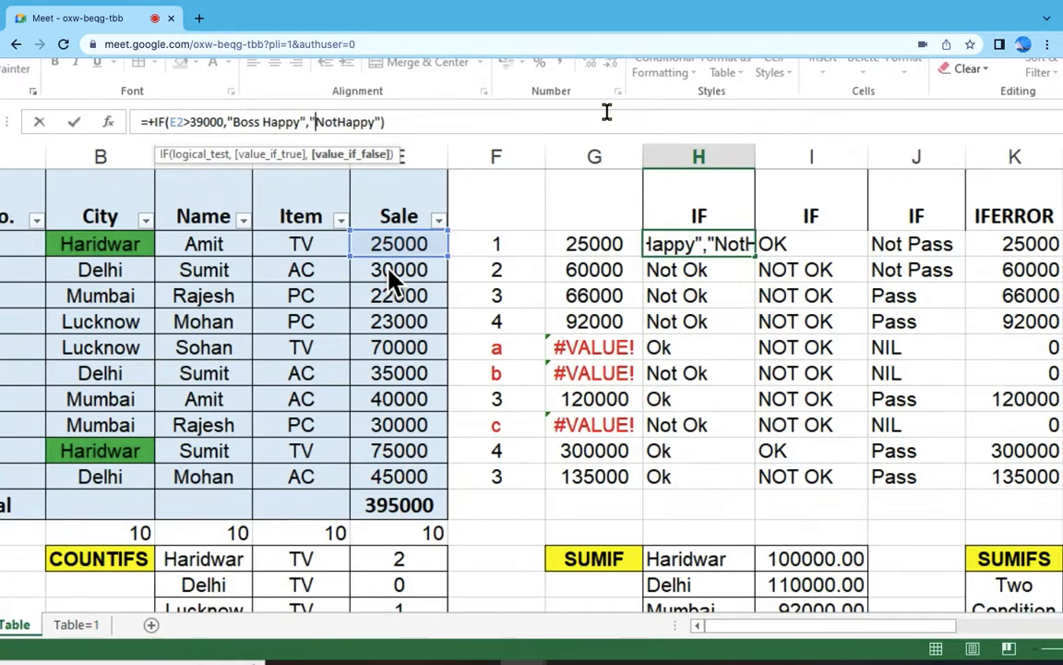
key(Return)
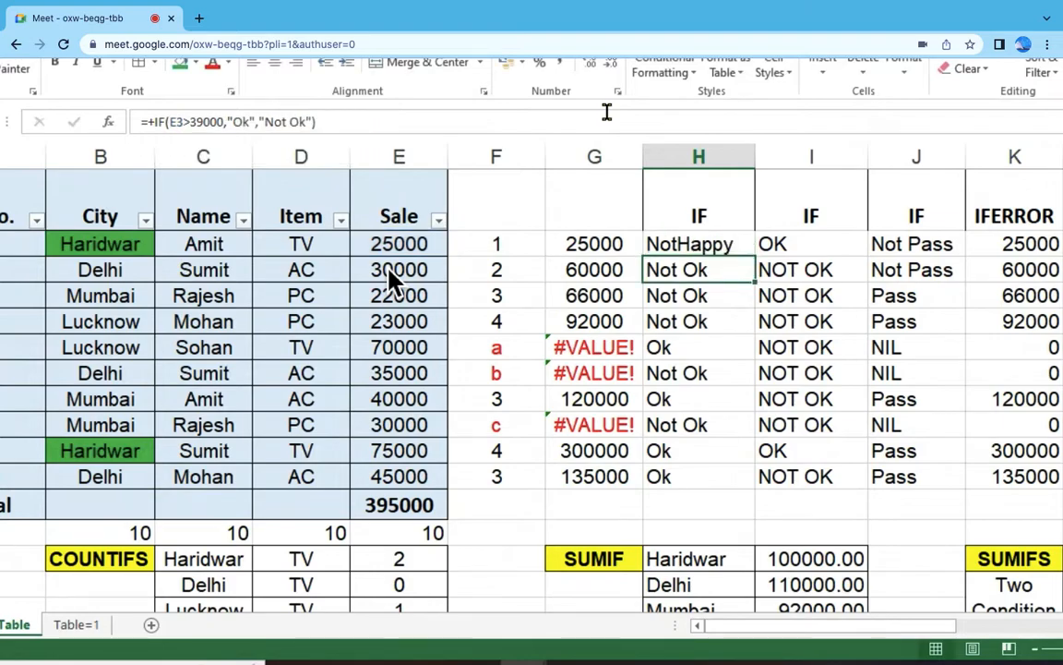
Step: Copy the H2 formula down through H11 and fit column H to its contents
key(Up)
key(ctrl+c)
key(shift+Down)
key(shift+Down)
key(shift+Down)
key(shift+Down)
key(shift+Down)
key(shift+Down)
key(shift+Down)
key(shift+Down)
key(shift+Down)
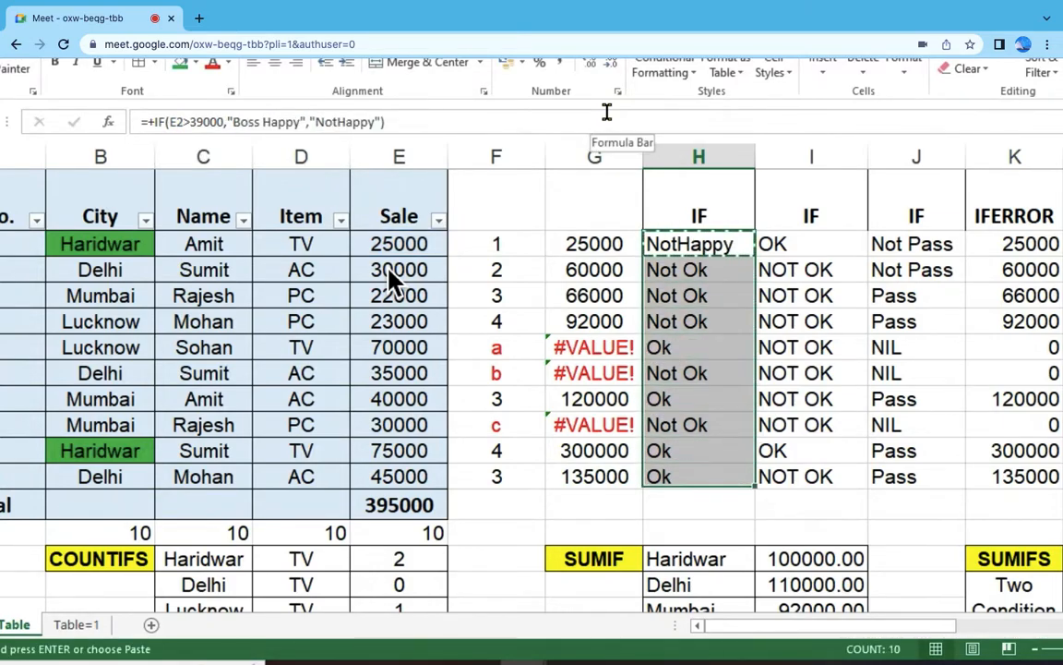
key(Return)
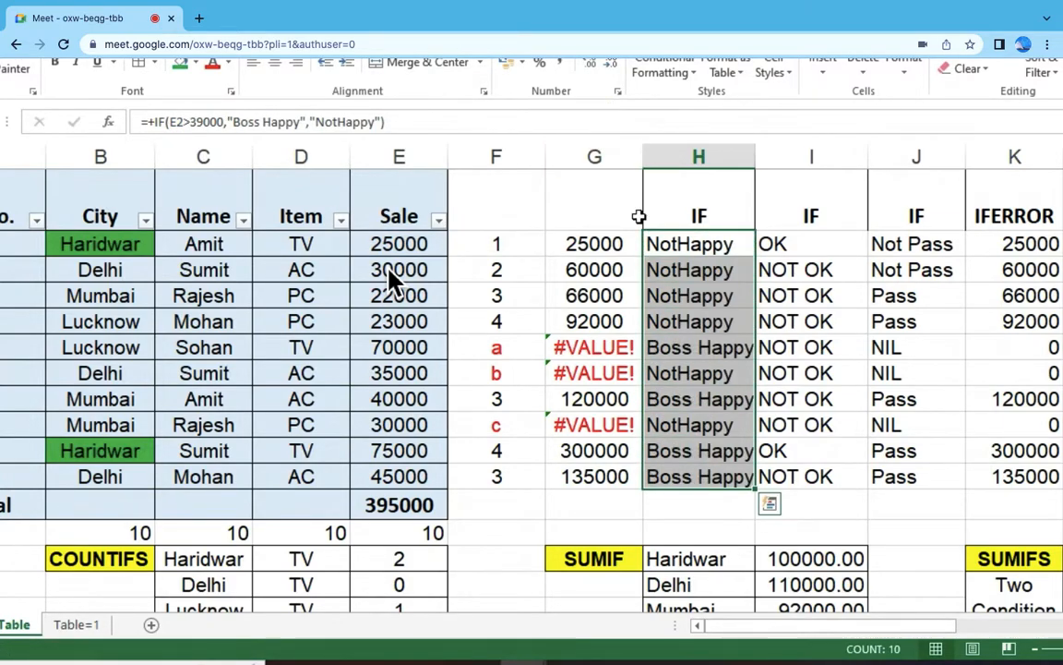
double_click(756, 158)
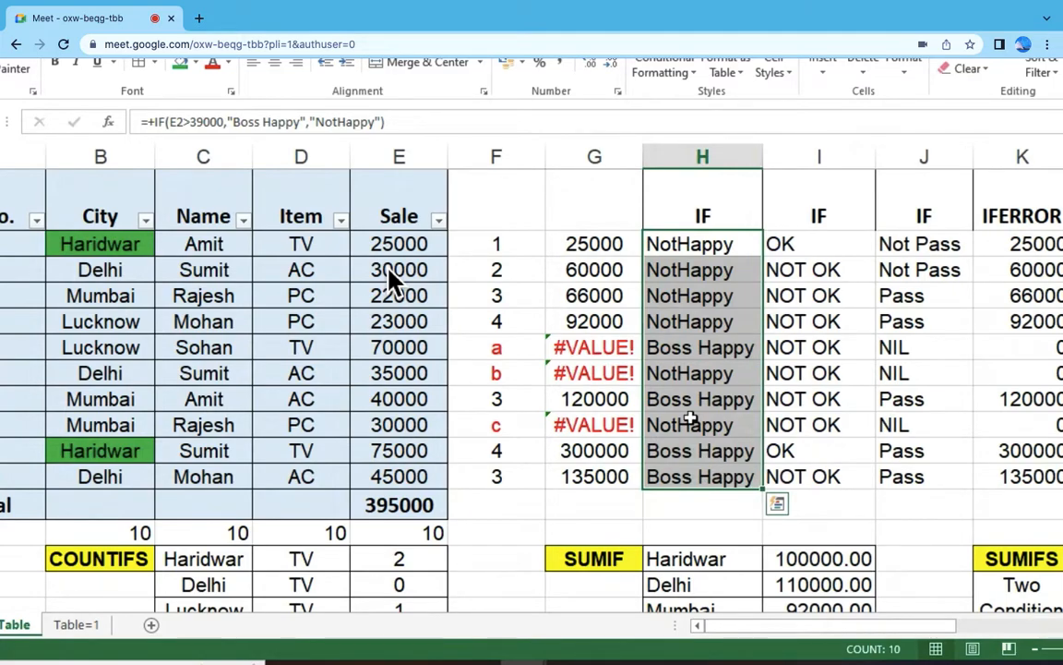
Step: Fill the Sale cells above 39000 (E6, E8, E10 and E11) with green
click(726, 353)
click(398, 342)
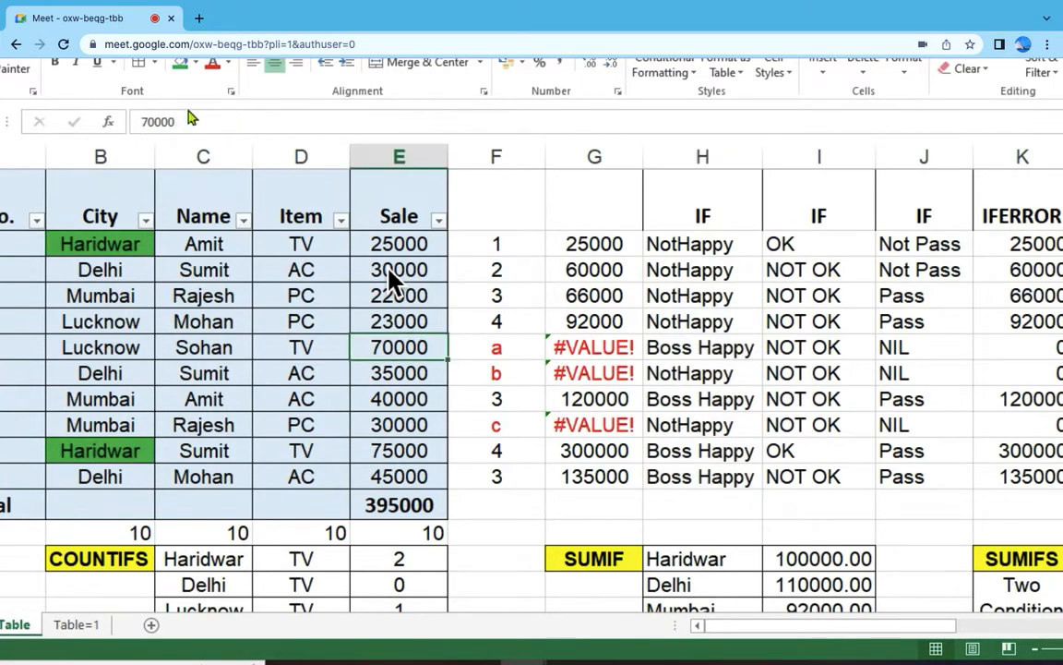
click(180, 63)
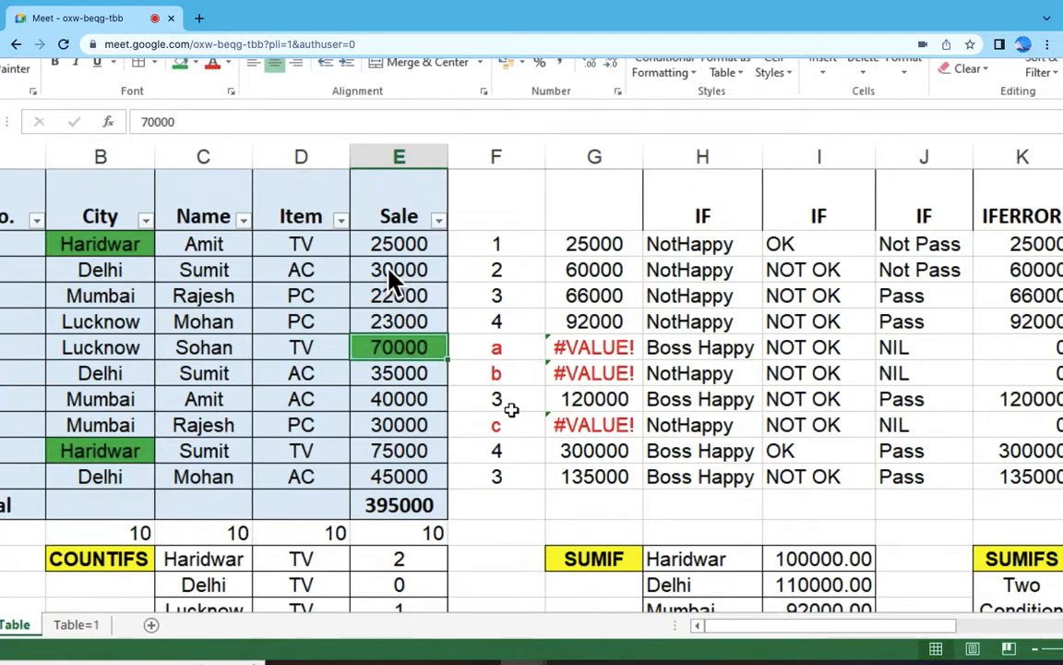
click(406, 399)
click(181, 64)
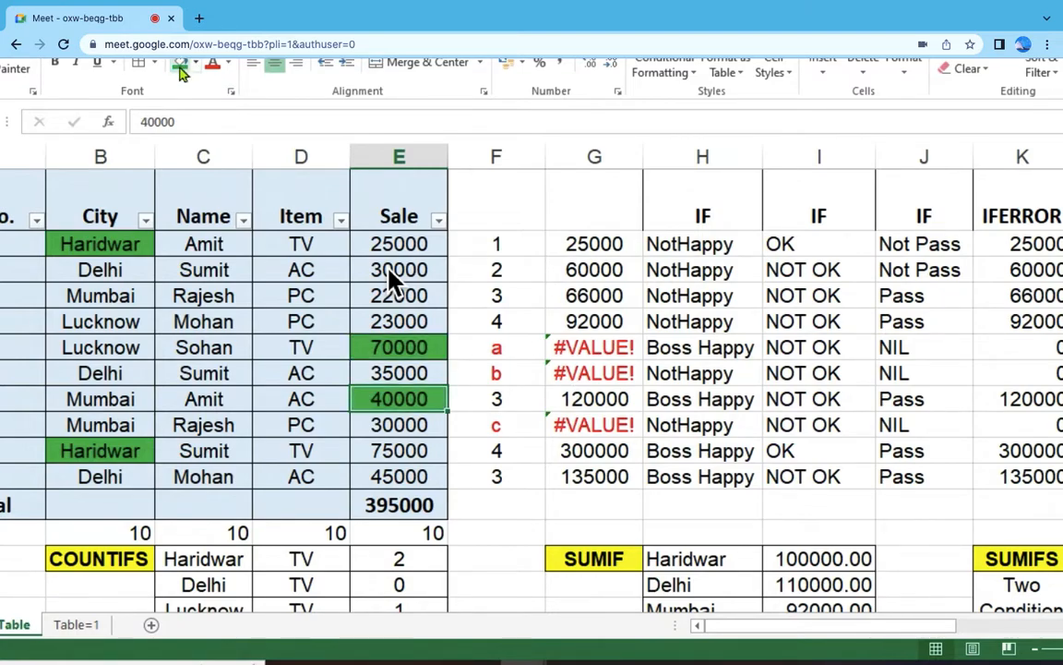
click(398, 425)
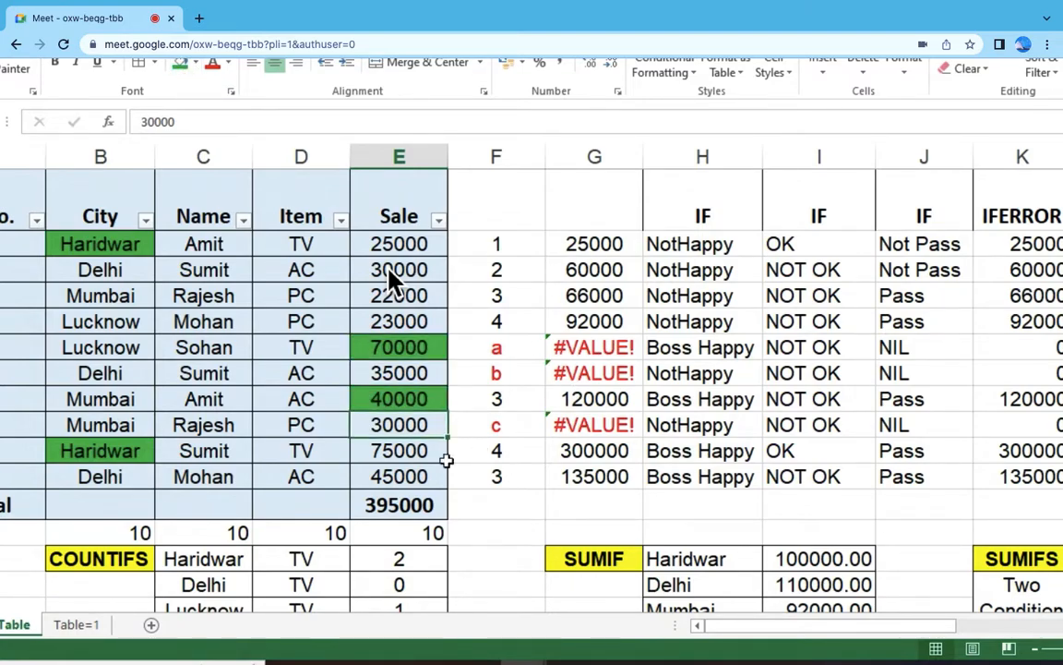
drag(406, 450, 406, 477)
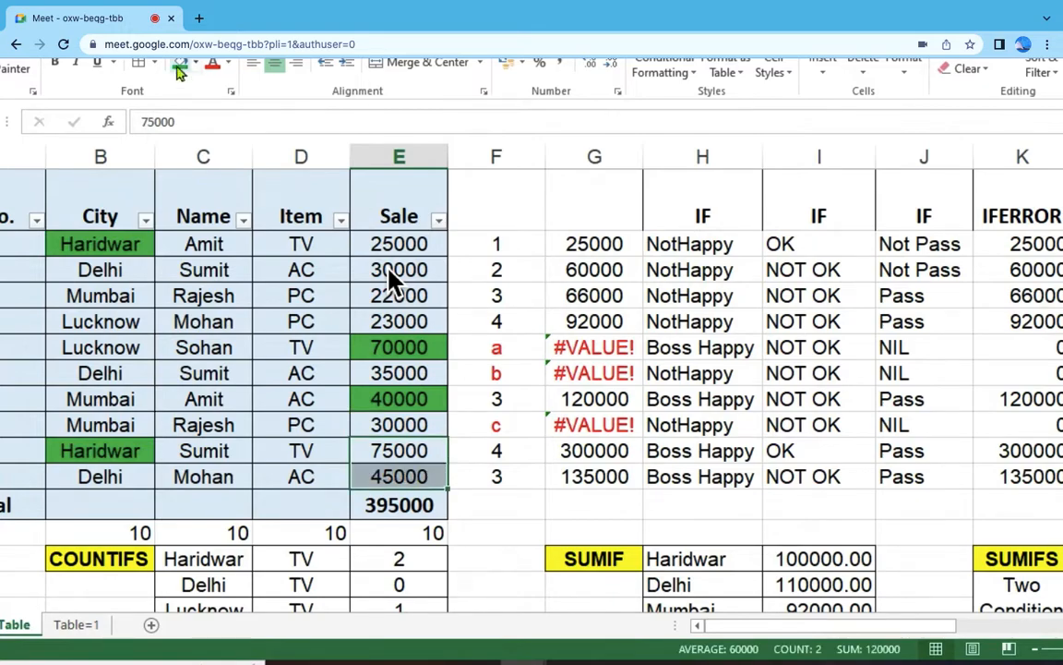
click(179, 67)
Step: Go through the green Sale cells E6, E8, E10 and E11 to examine which sales meet the condition
click(408, 349)
click(421, 393)
ctrl+click(432, 451)
ctrl+click(432, 477)
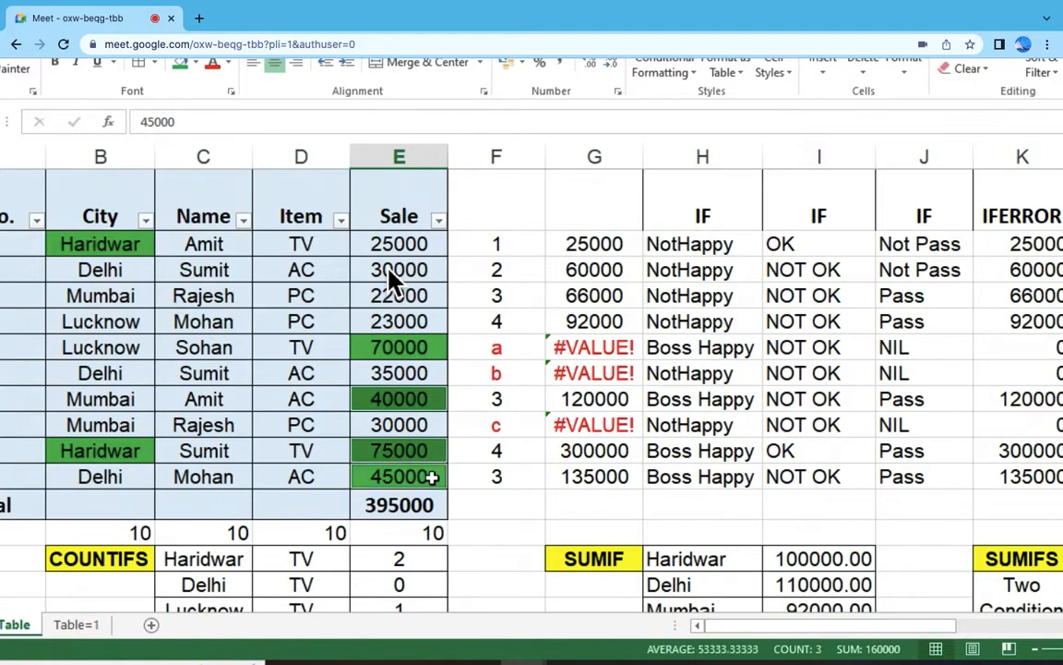
Step: Fill the Sale cells below 39000 (E2 to E5, E7 and E9) with red
click(388, 426)
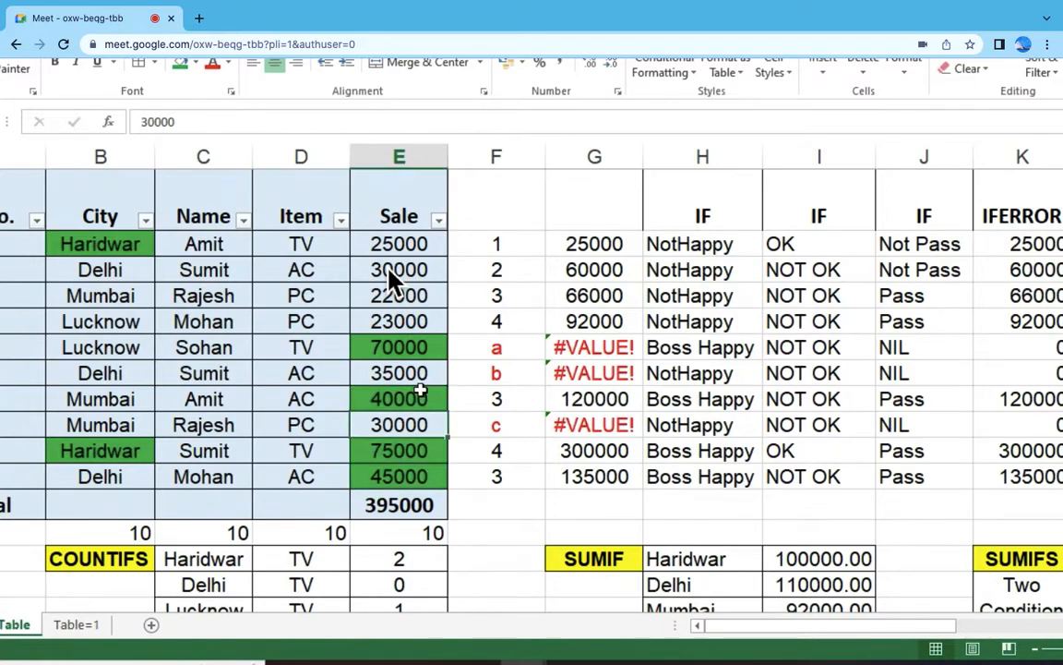
ctrl+click(422, 369)
ctrl+click(420, 321)
ctrl+click(420, 296)
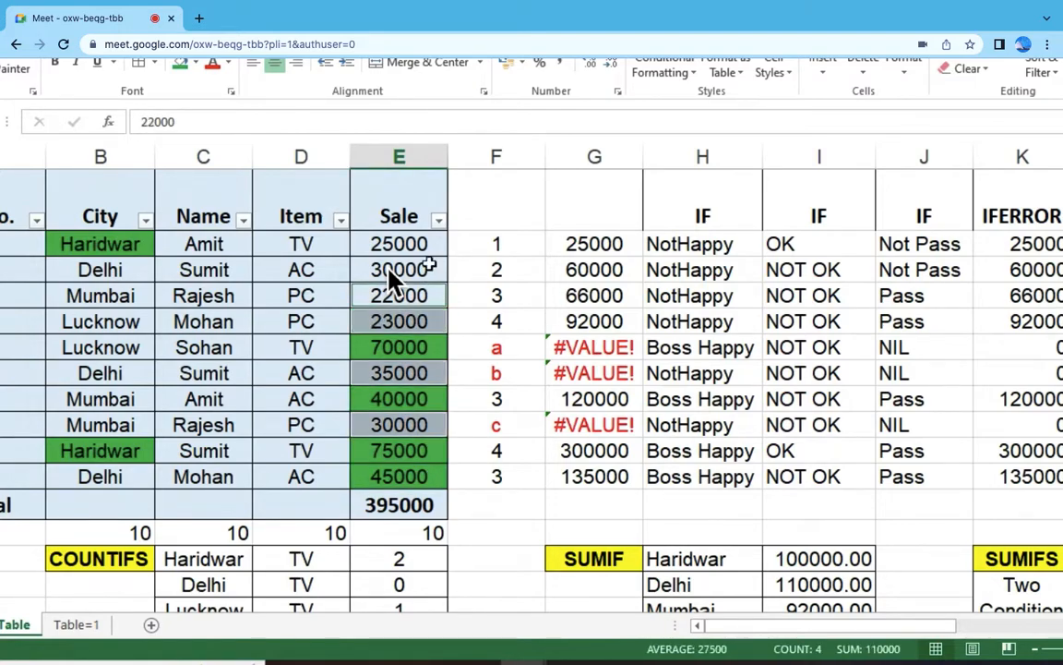
ctrl+click(420, 270)
ctrl+click(421, 246)
click(195, 63)
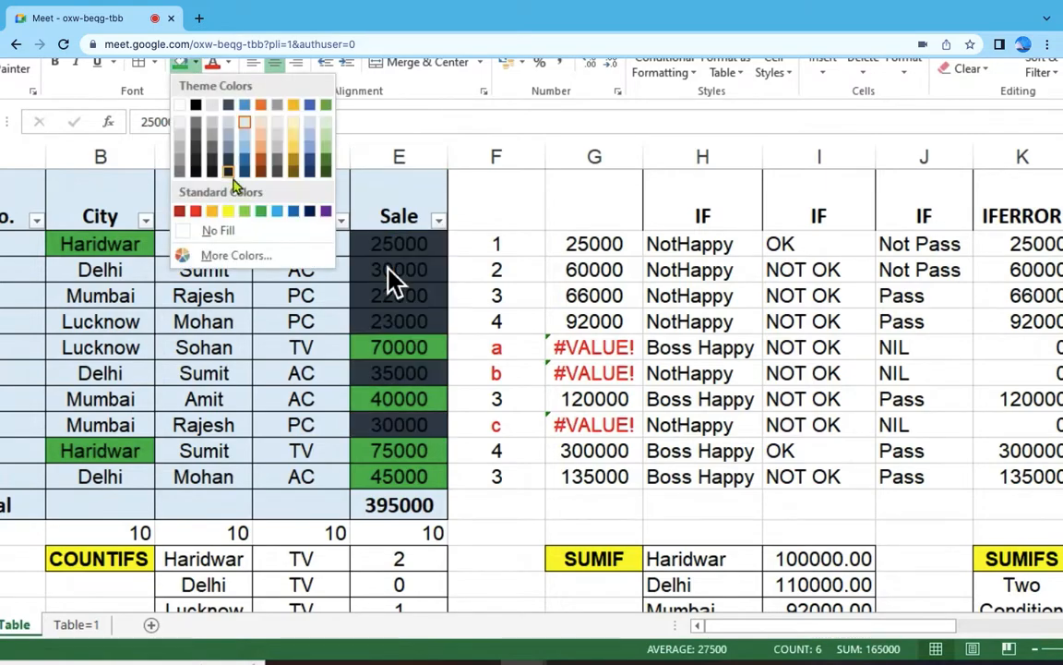
click(195, 212)
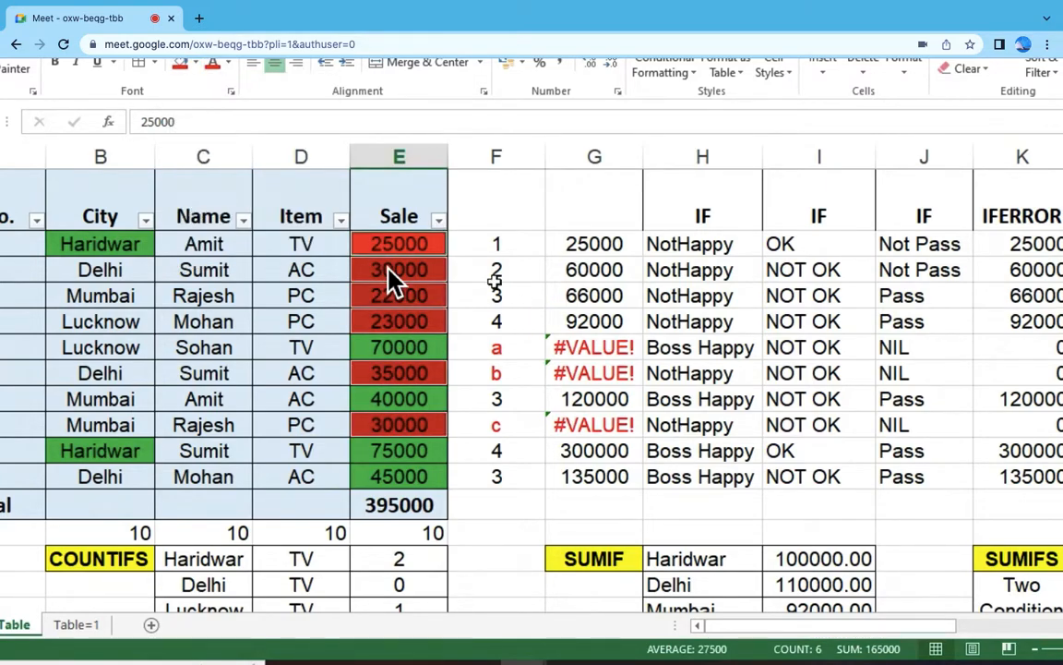
click(490, 272)
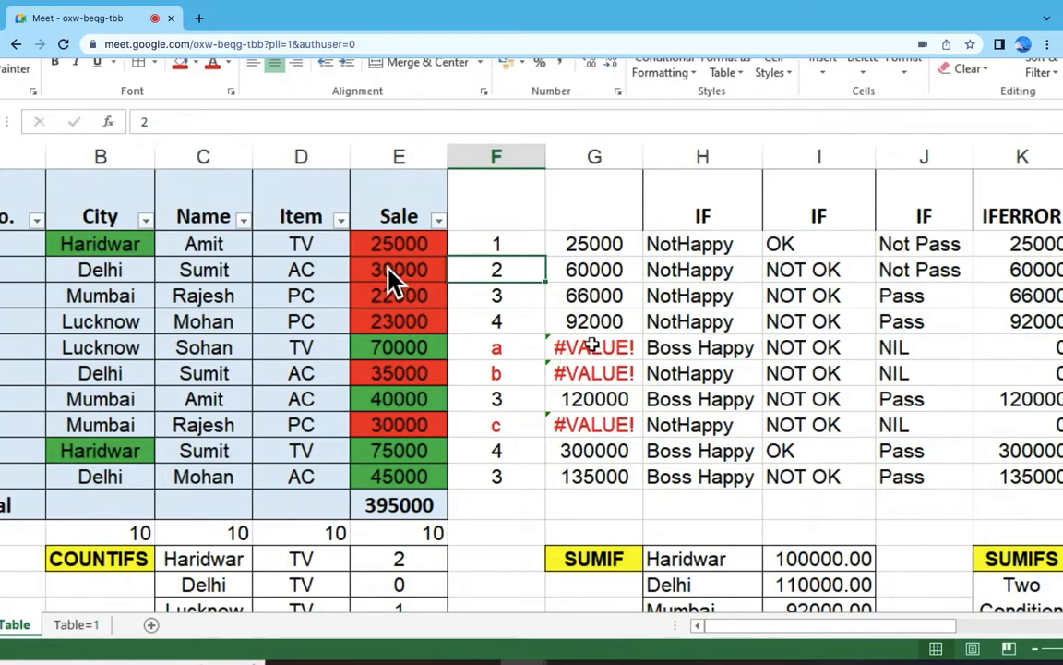
Step: Locate the COUNTIFS block below the sales table and select its label to examine the counts
scroll(556, 373, down, 1)
scroll(554, 381, down, 1)
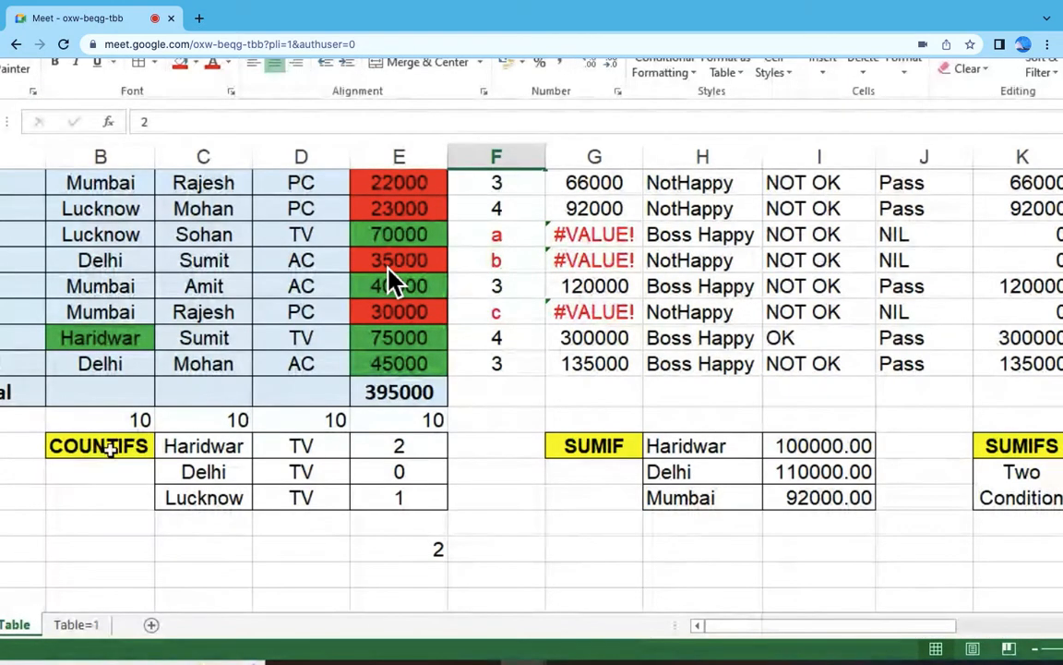
click(109, 445)
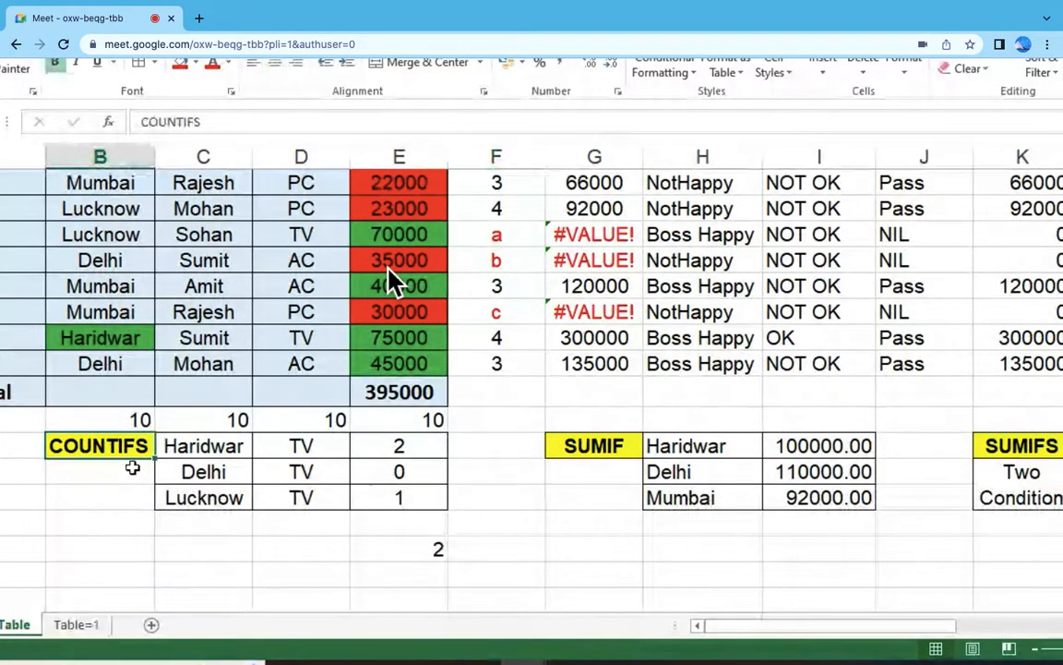
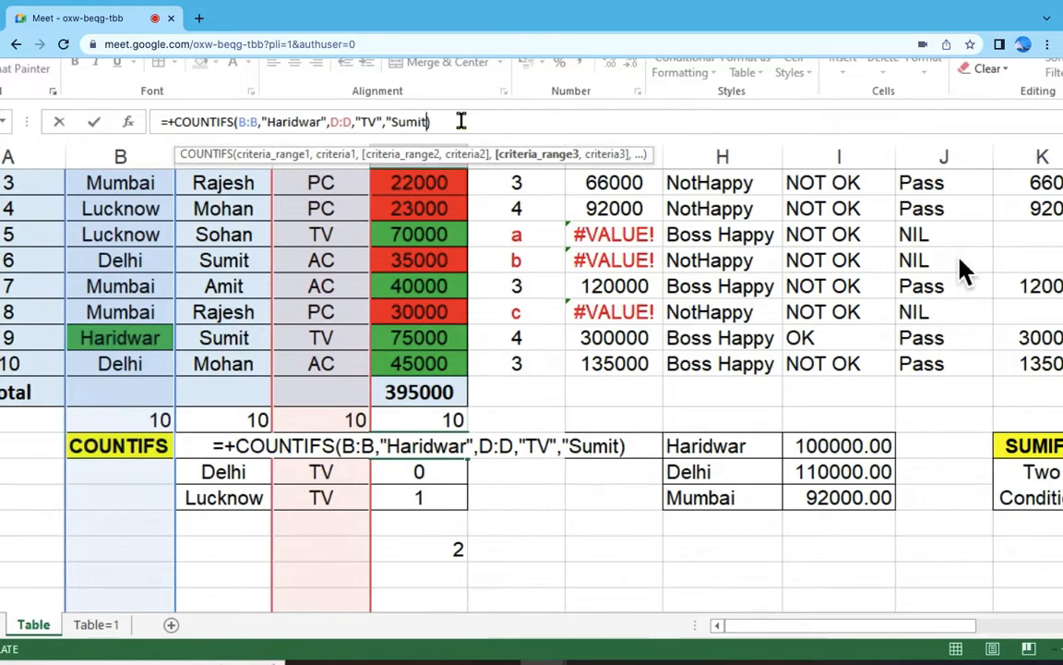
text(")
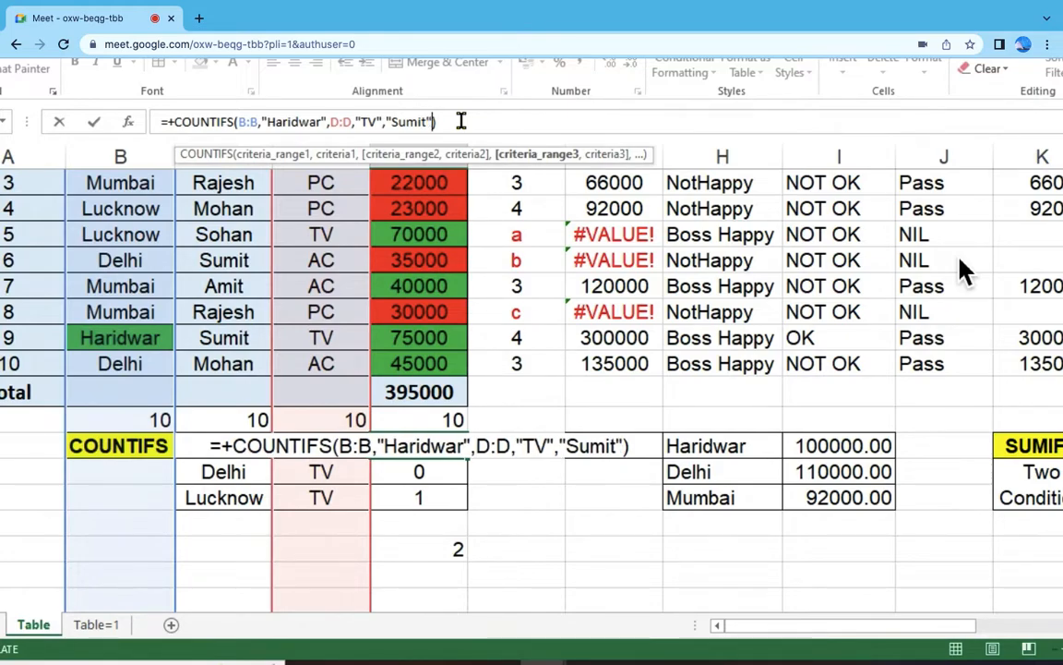
click(388, 121)
key(Escape)
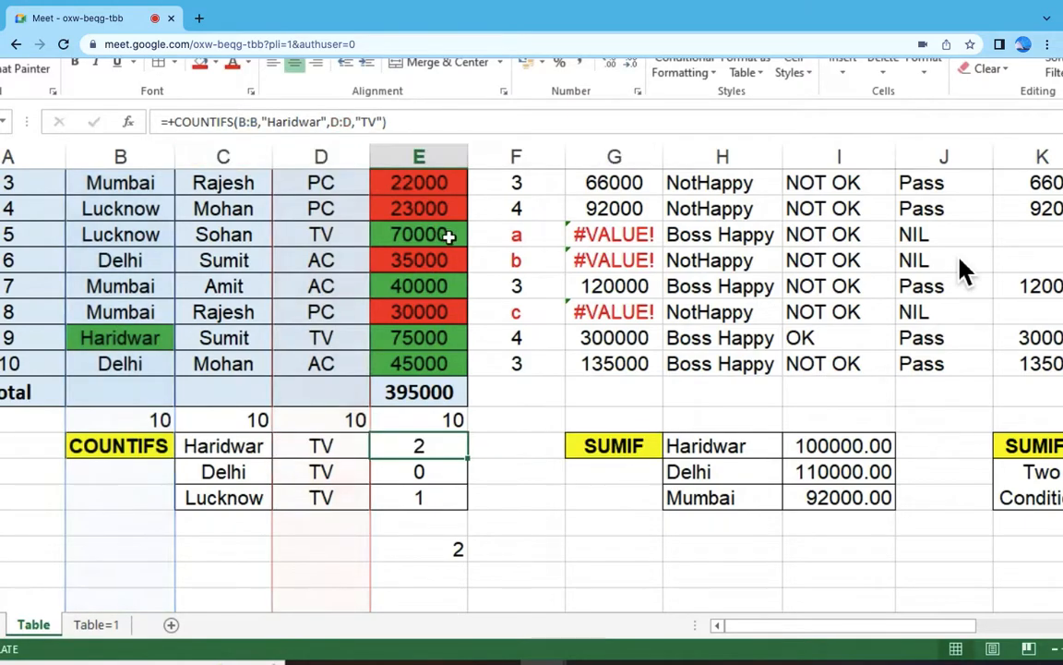
Step: Extend the Haridwar TV COUNTIFS formula in E14 with a third condition: range C:C and the name in C10 as quoted criteria
click(386, 122)
text(,)
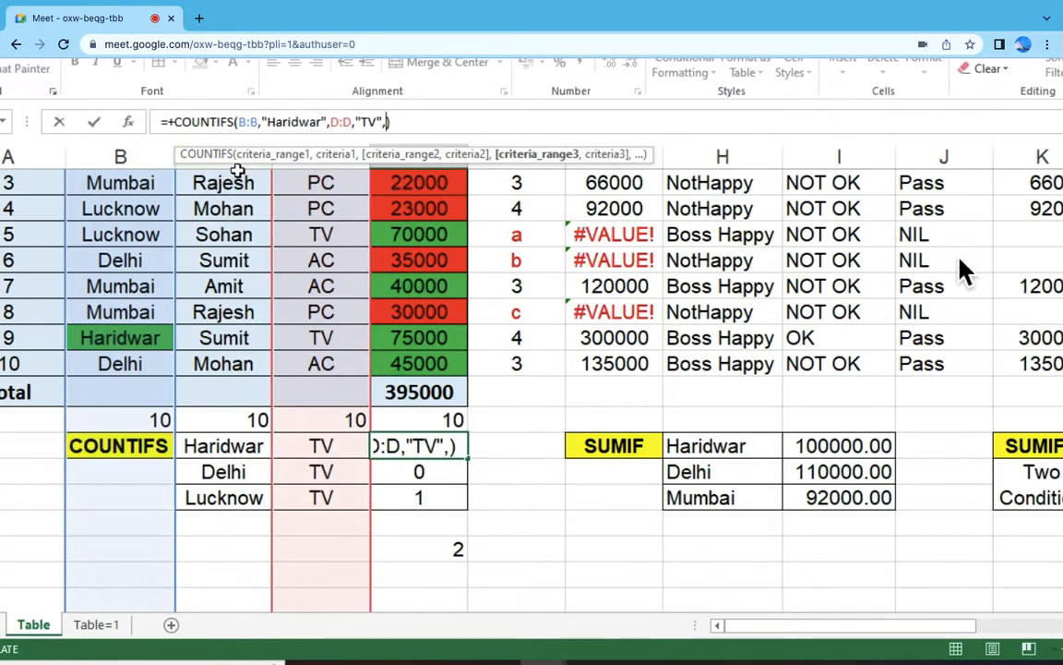
click(238, 140)
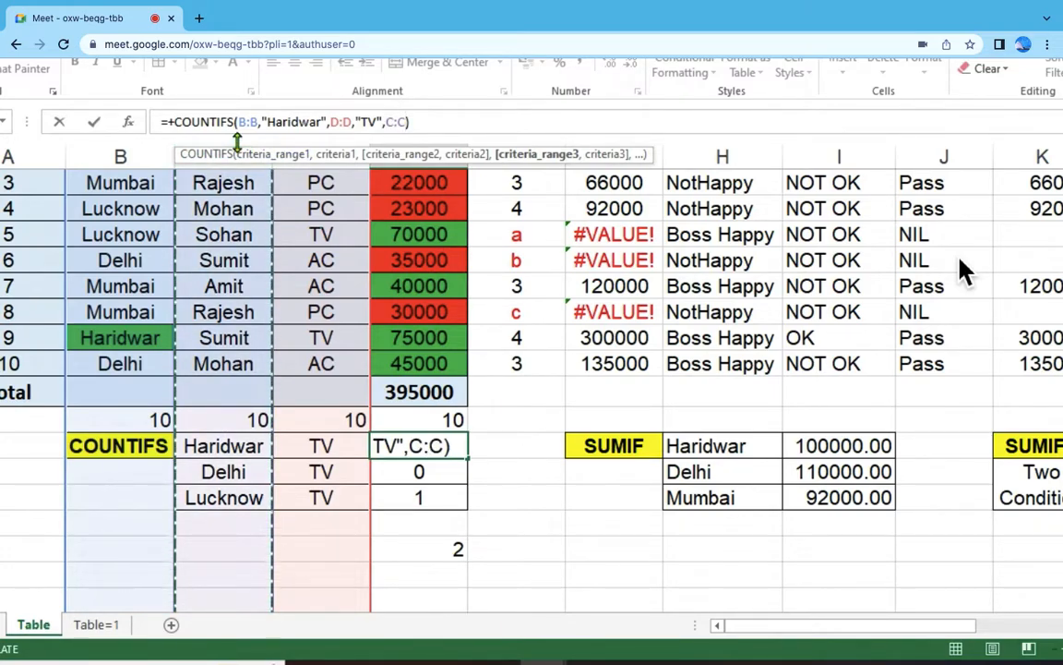
text(,)
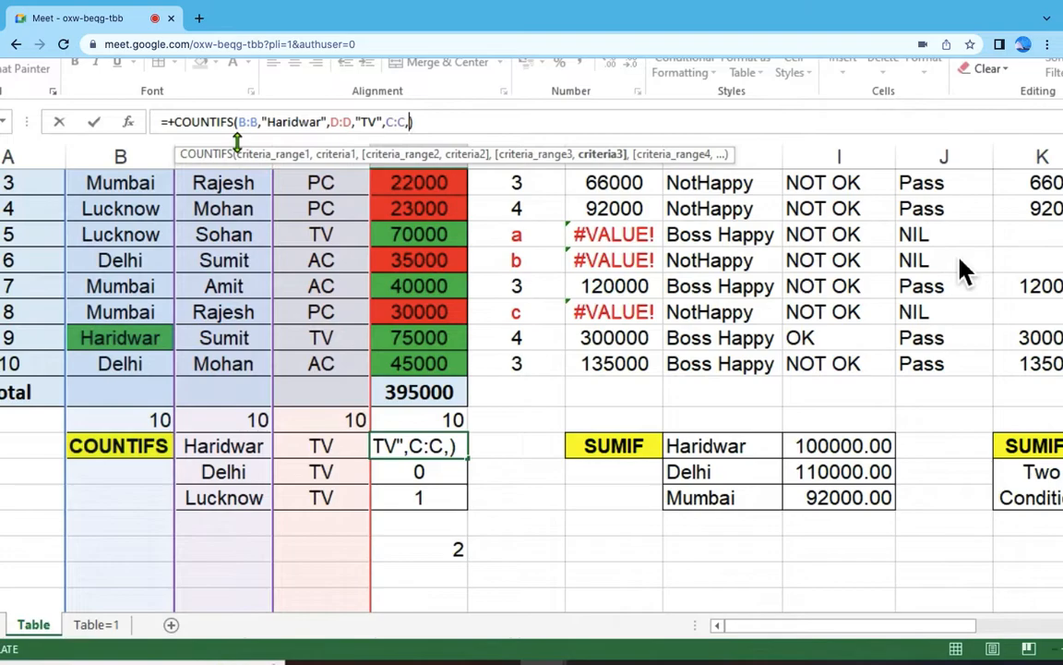
text("S)
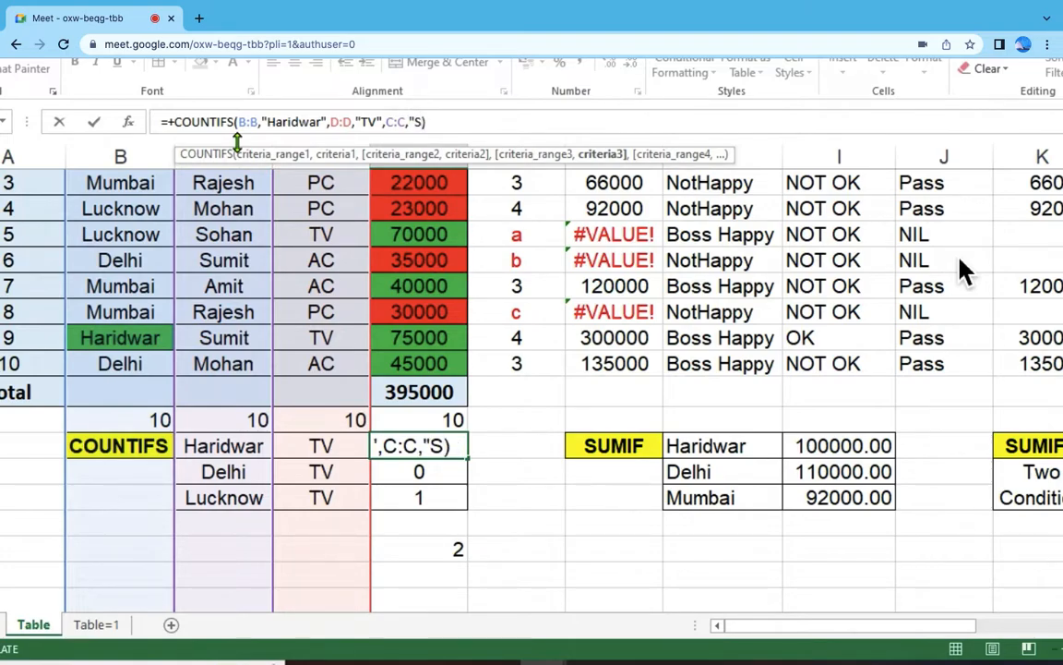
text(umit")
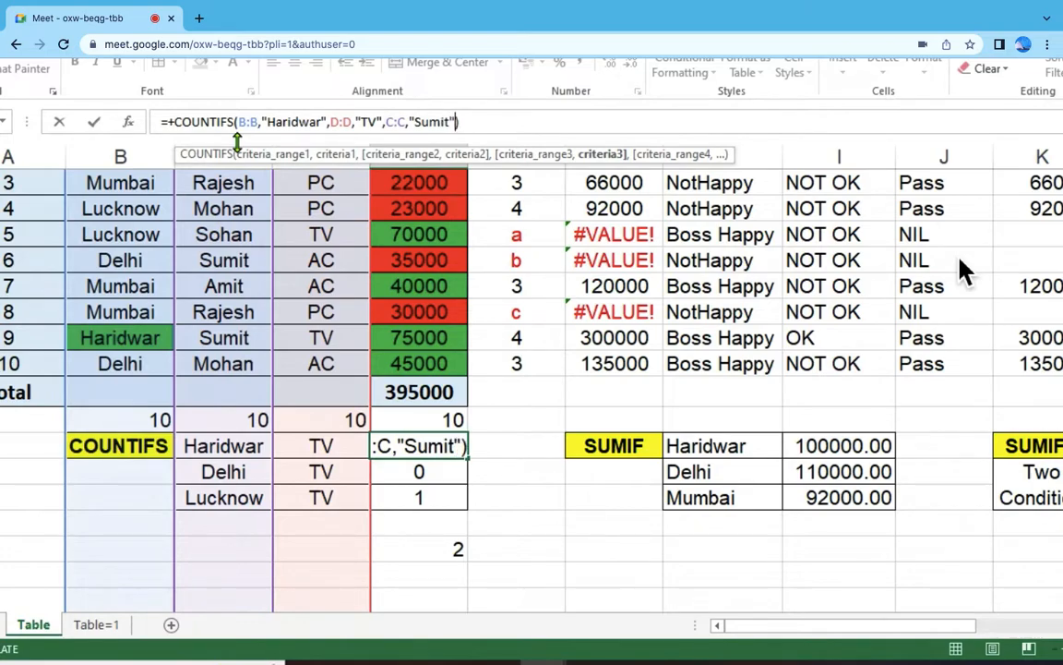
key(Return)
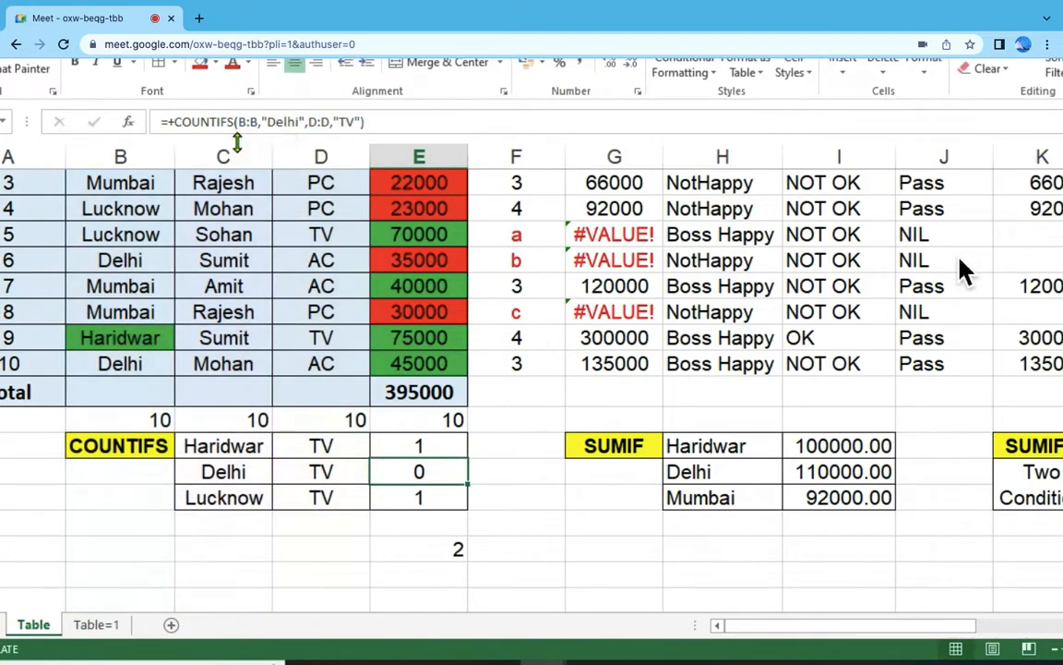
Step: Compare the three-condition formula in E14 with the name and item of the Haridwar record in row 10
key(Up)
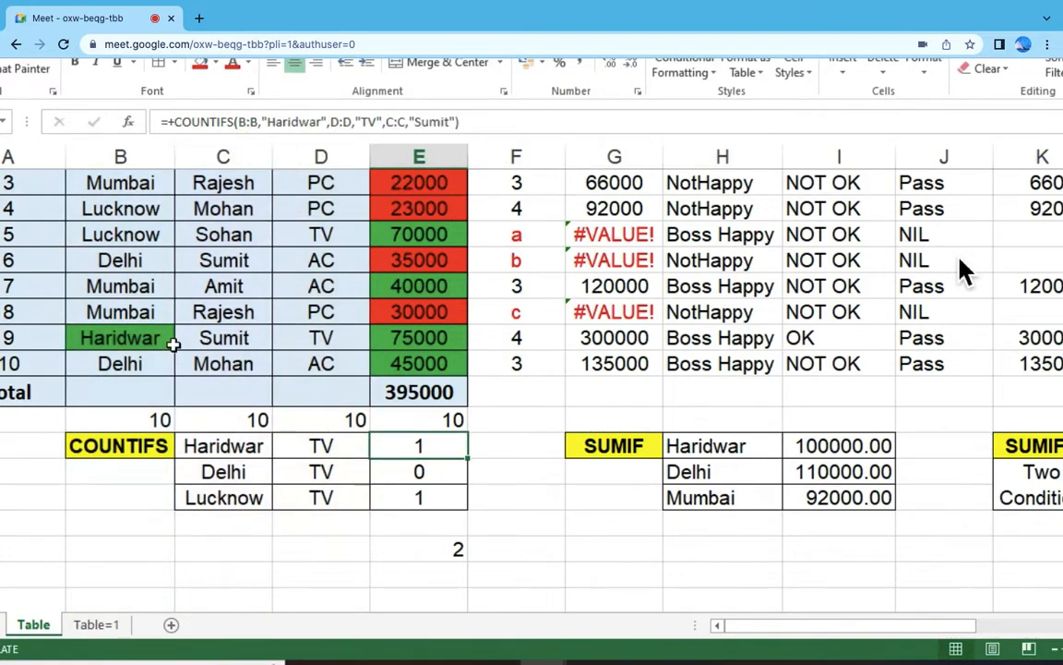
click(242, 339)
click(338, 342)
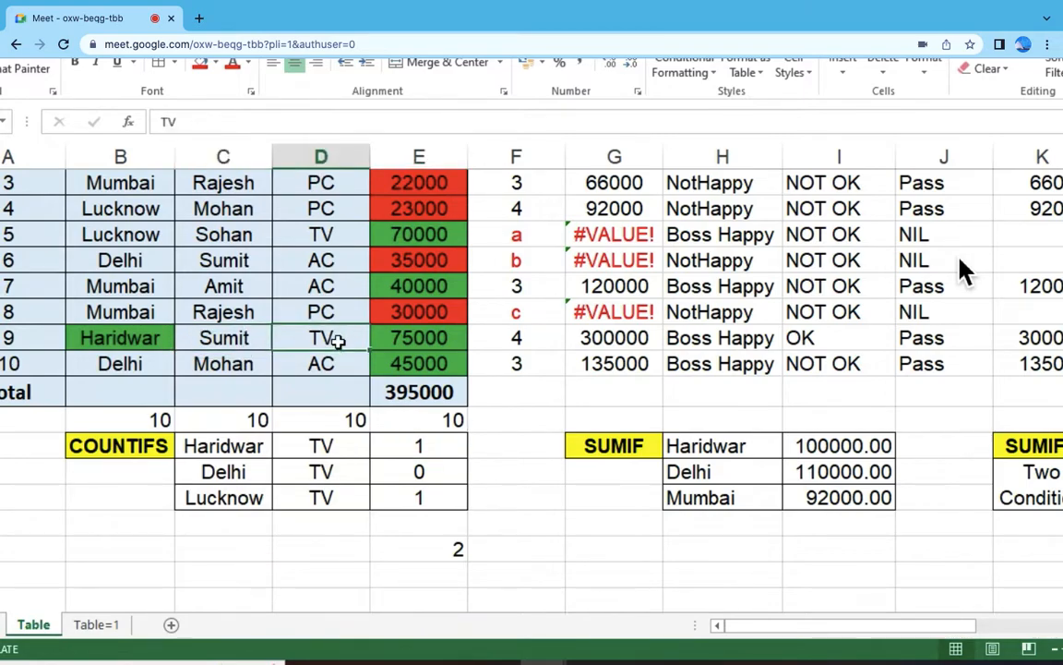
Step: Replace the name in C10 with a copy of the name in C9
click(228, 337)
key(Up)
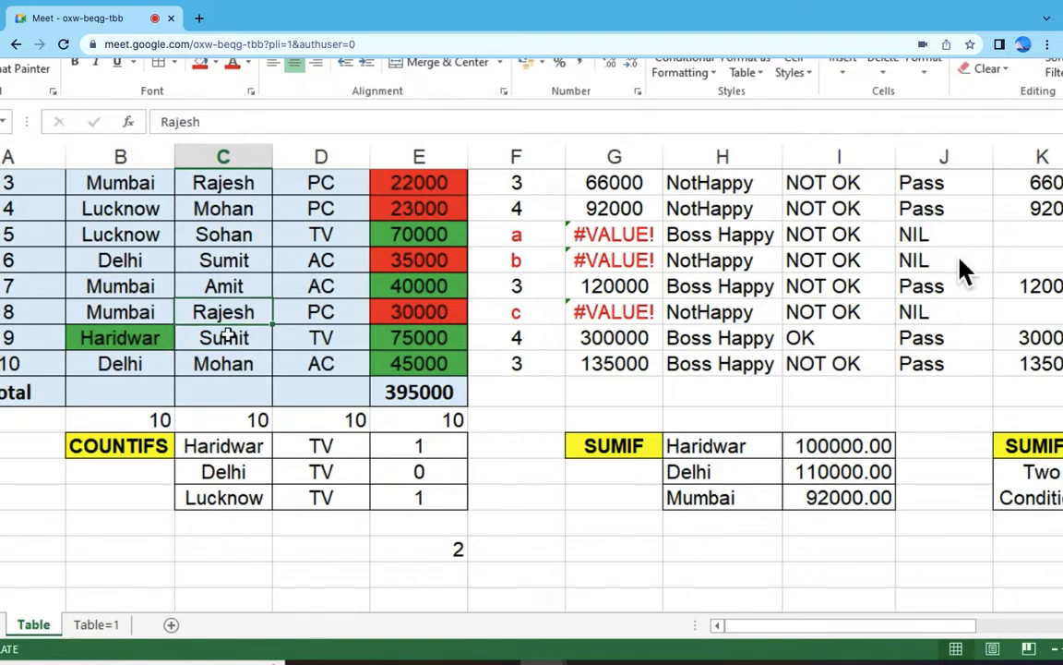
key(ctrl+c)
key(Down)
key(Return)
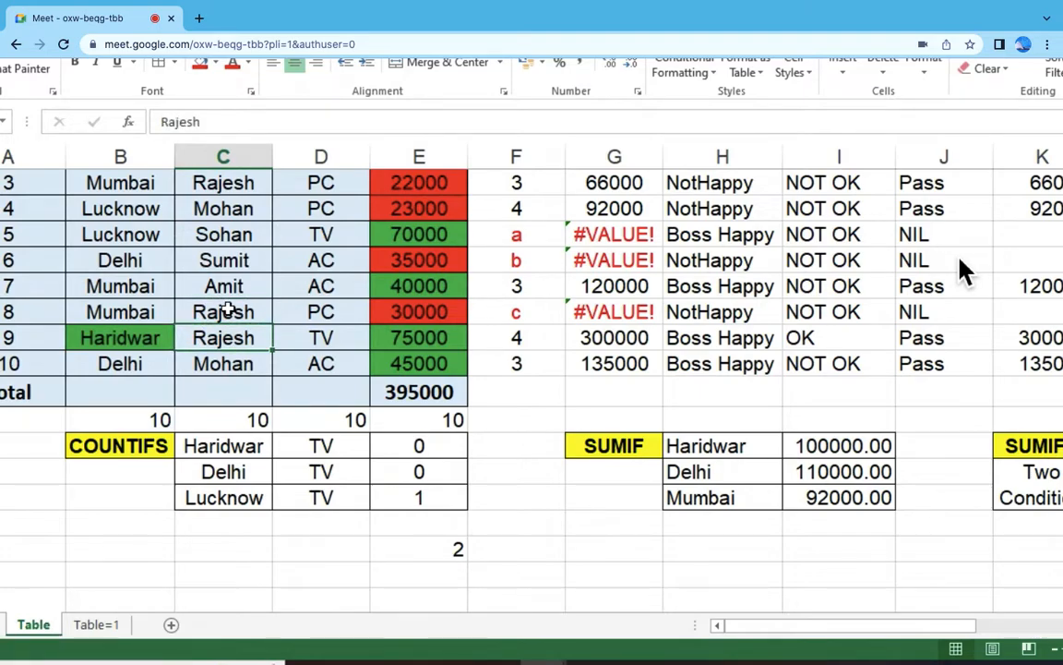
Step: Examine the conditions of the COUNTIFS formula in E14 and compare them with the two-condition formula in E18
click(455, 449)
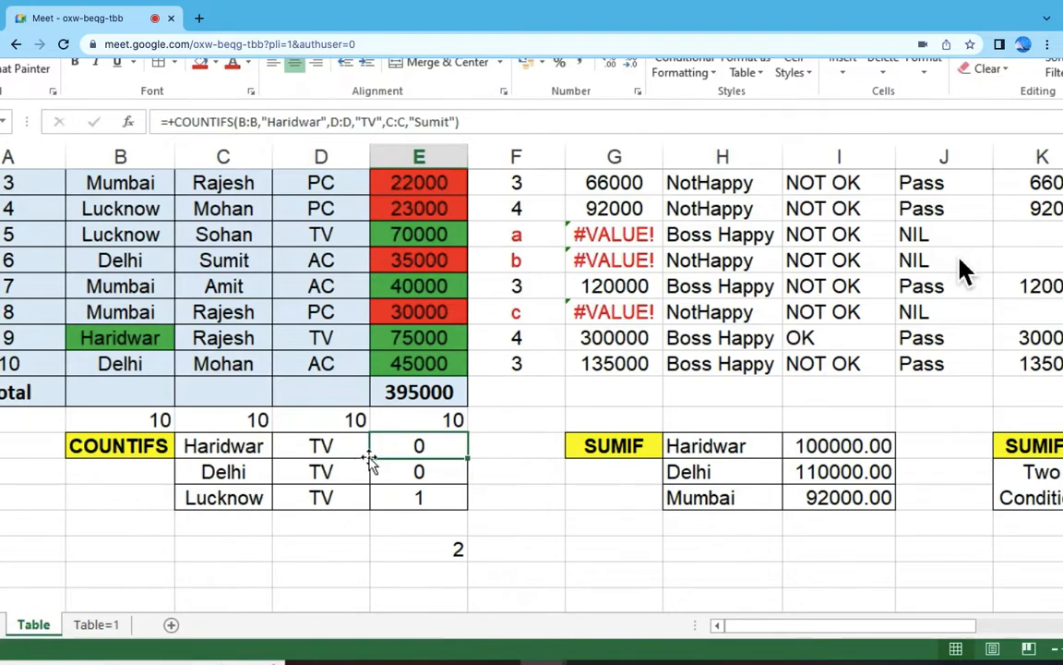
double_click(411, 441)
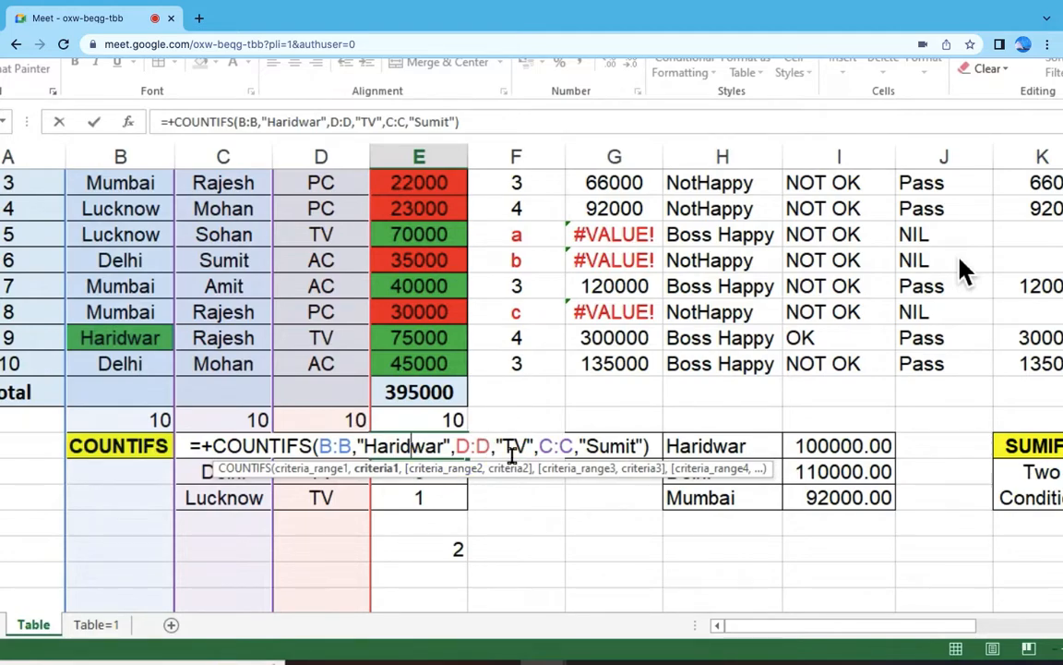
key(Escape)
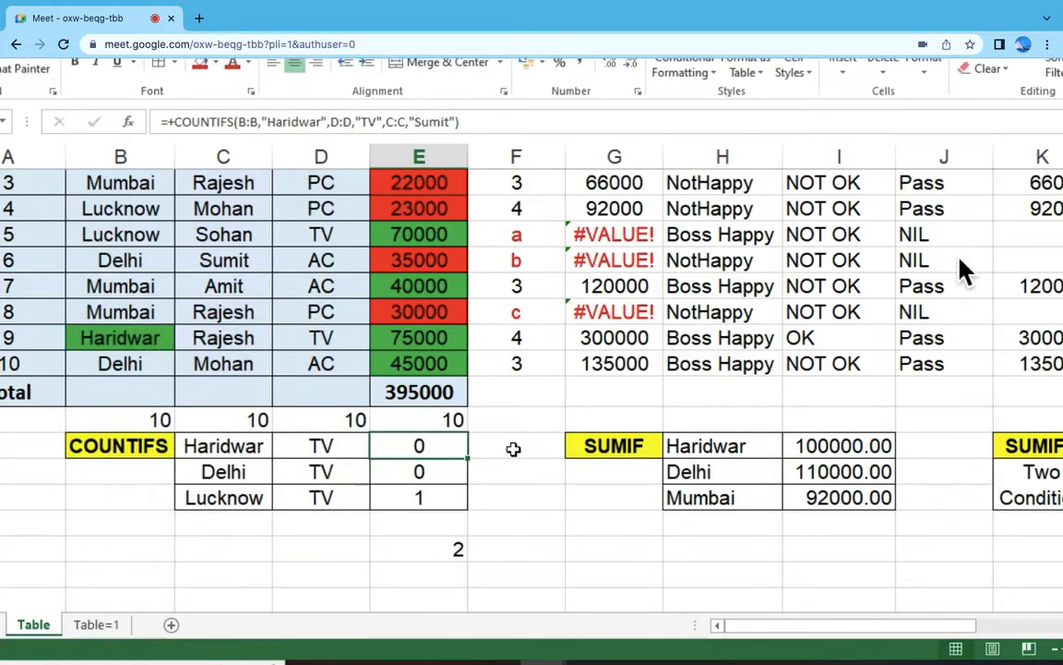
click(613, 499)
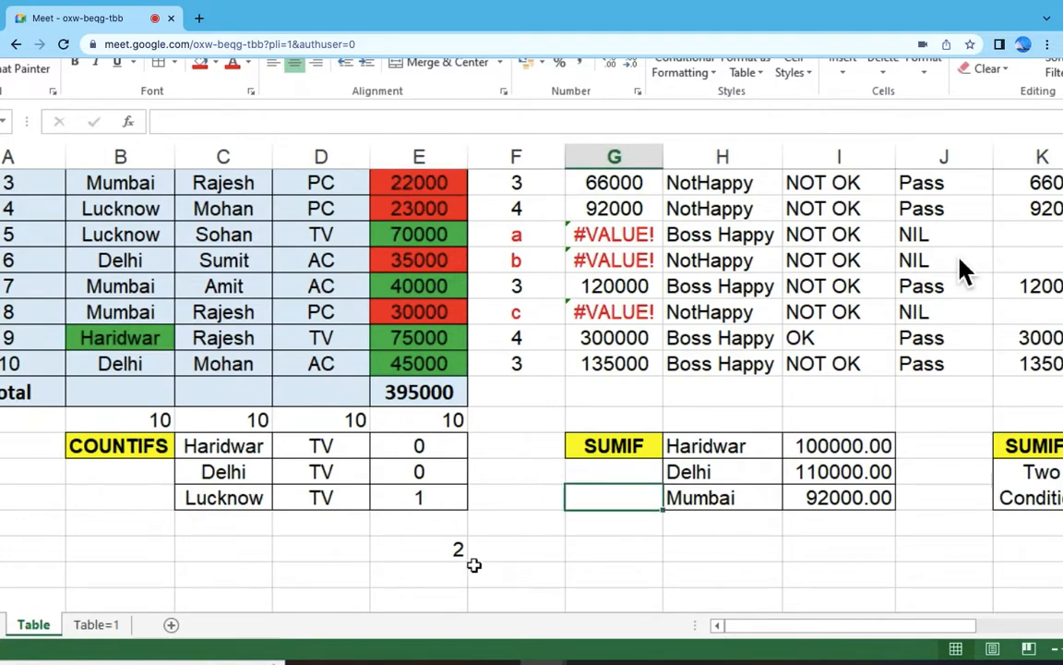
click(454, 544)
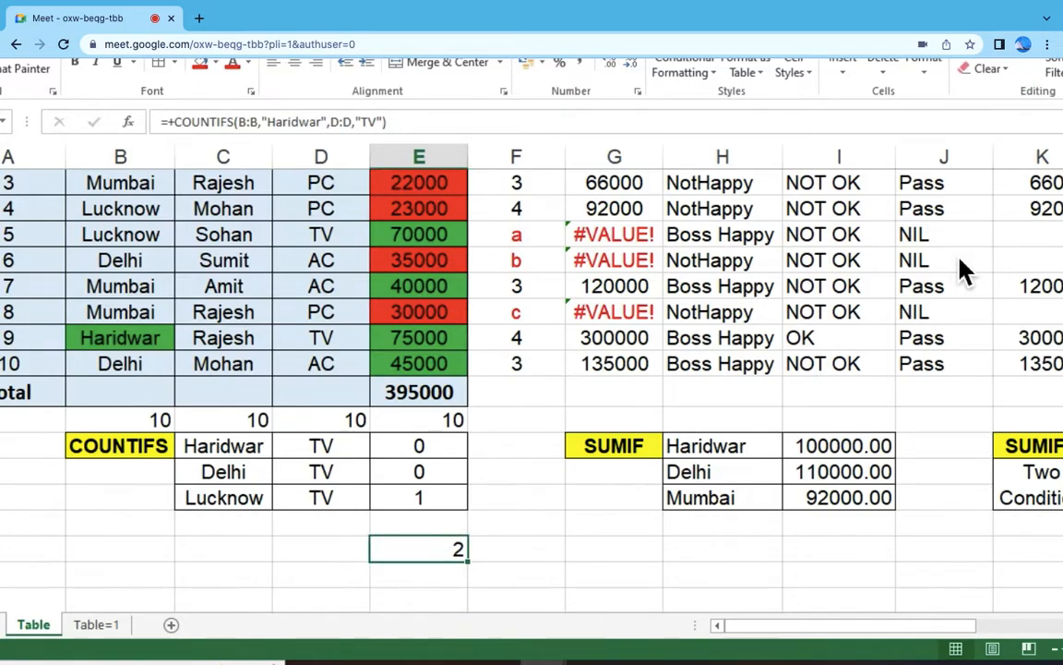
scroll(960, 258, down, 5)
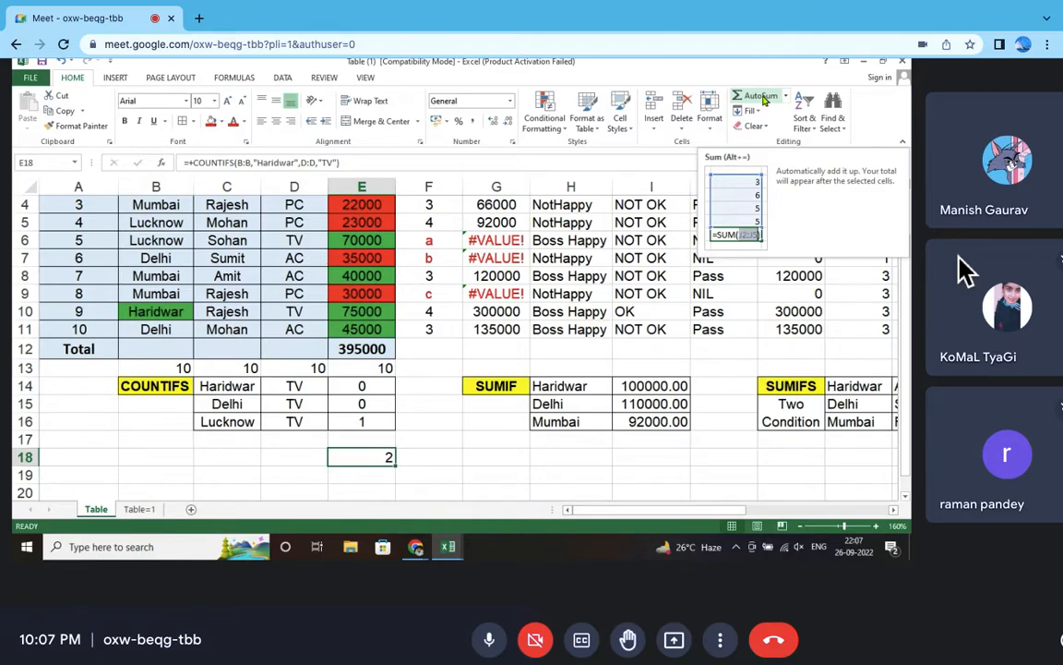
scroll(962, 270, up, 5)
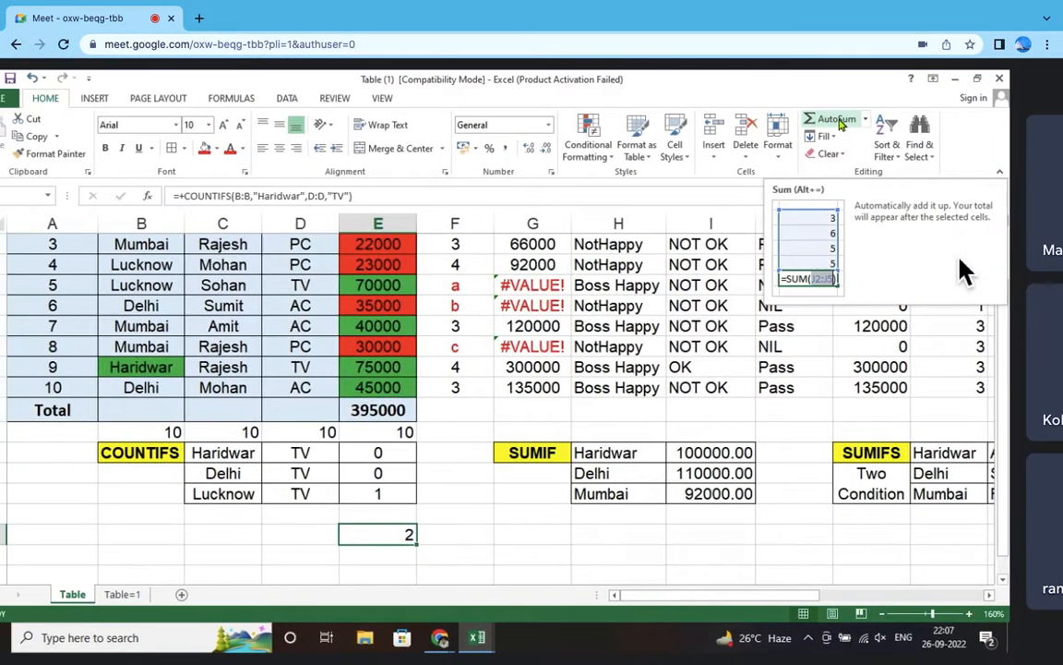
scroll(960, 271, left, 1)
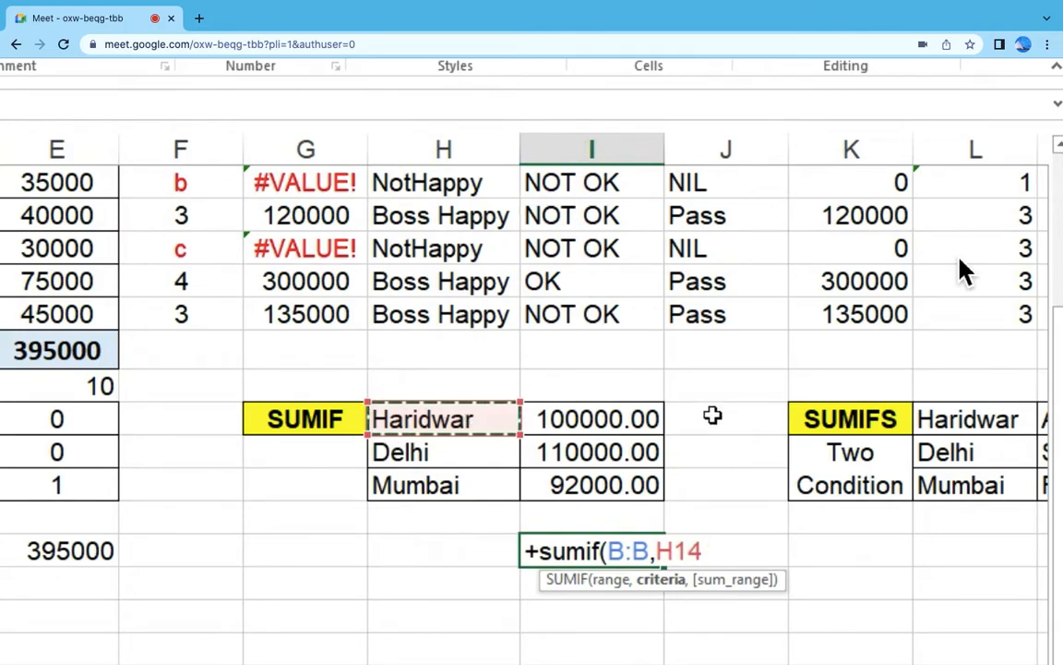
Step: Add column E as the sum range of the I18 SUMIF formula, after range B:B and criteria H14
text(,)
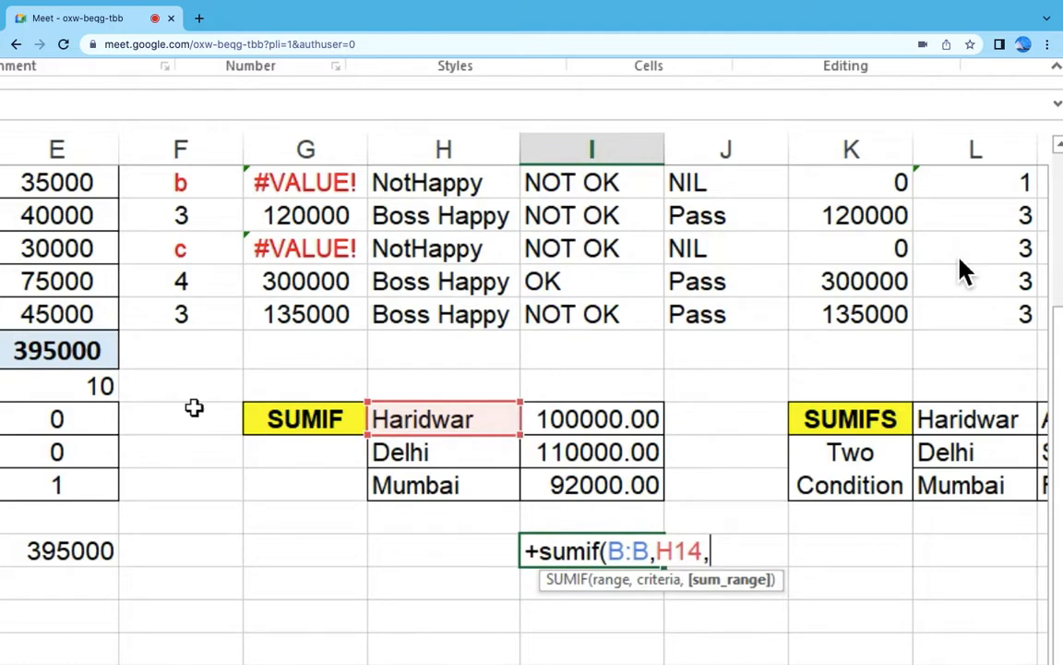
scroll(193, 407, up, 2)
scroll(194, 407, down, 2)
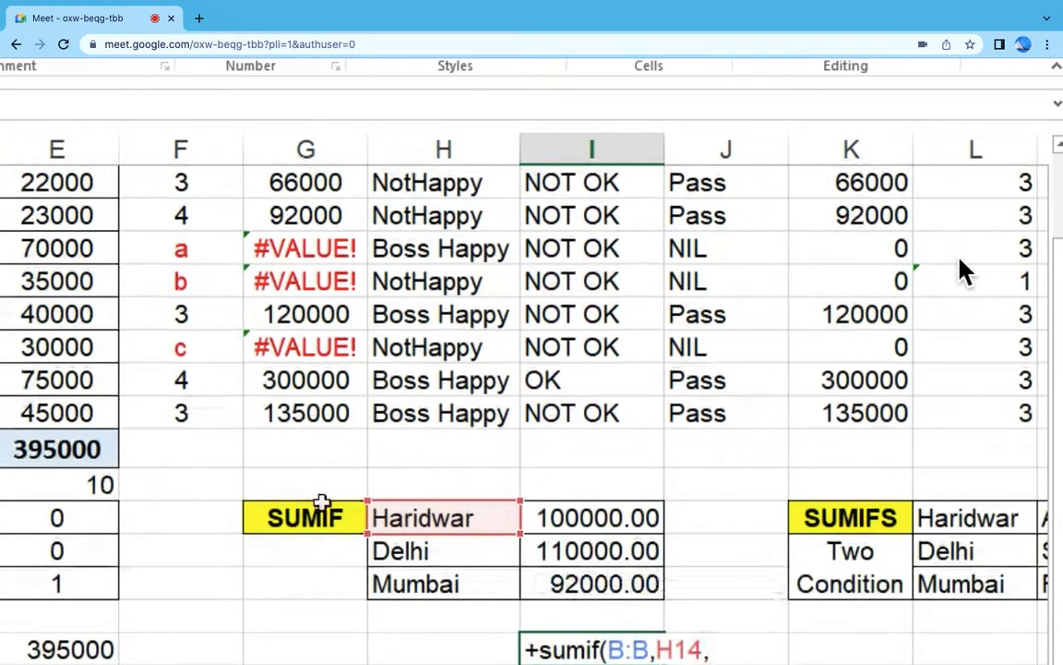
scroll(322, 502, up, 2)
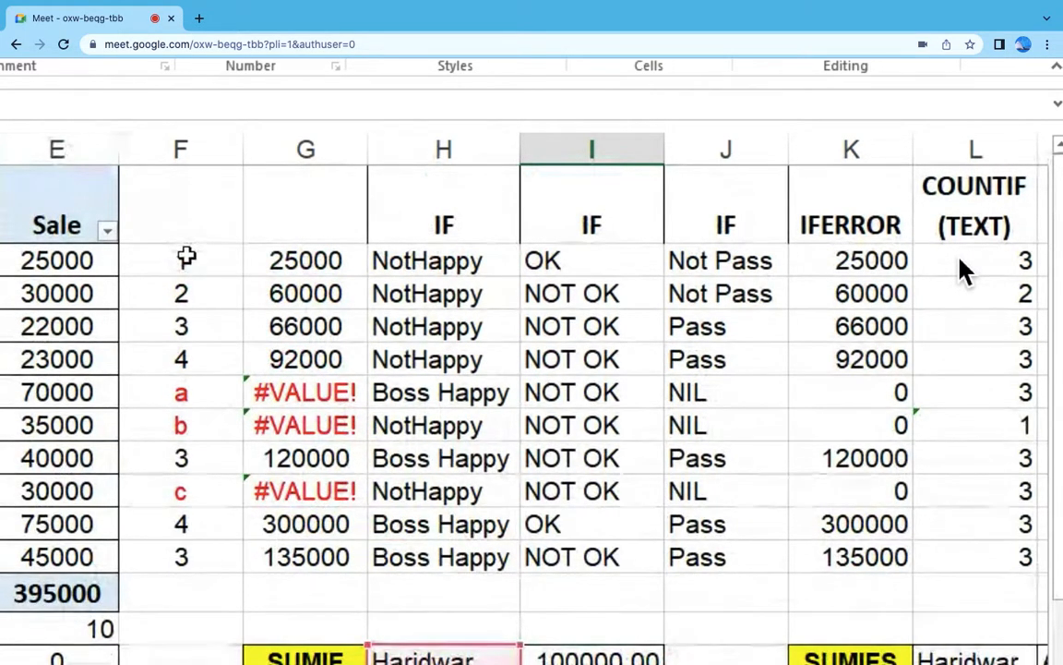
click(62, 149)
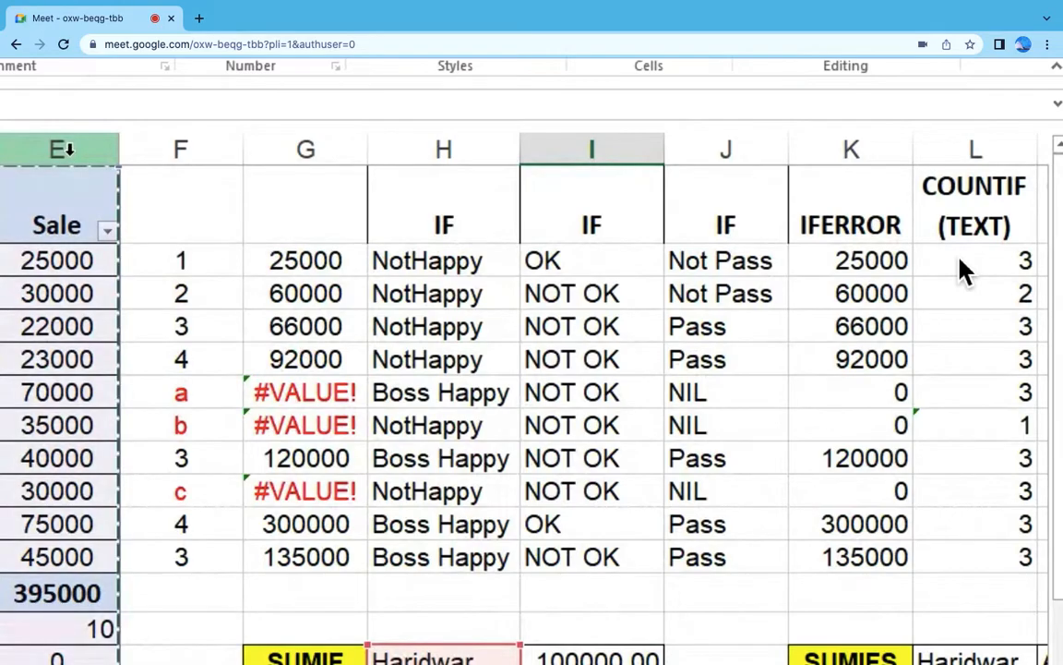
key(ctrl+c)
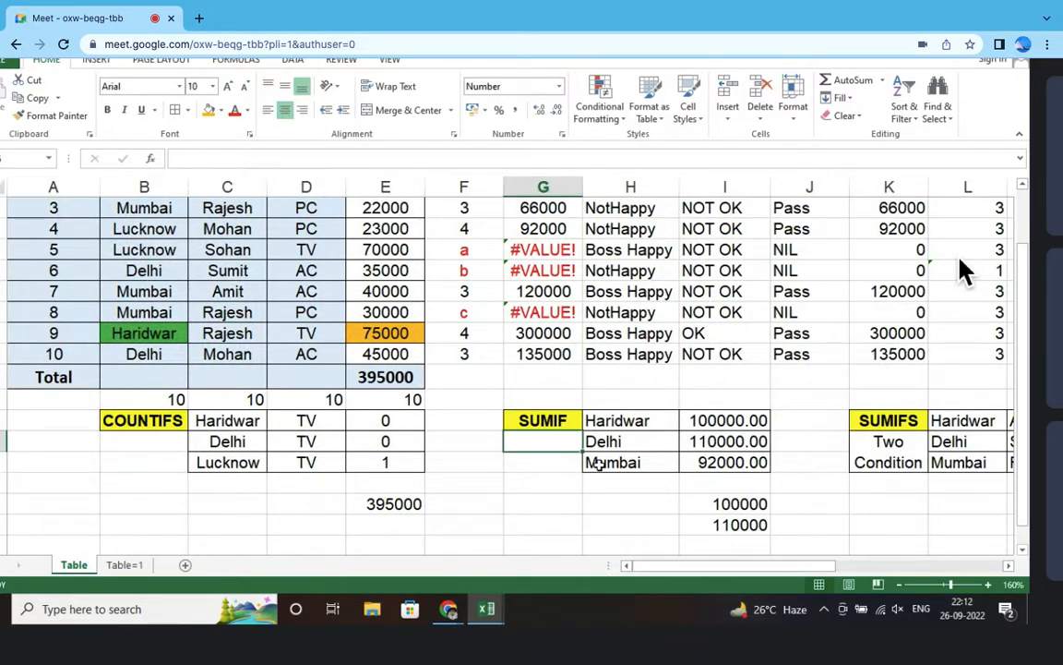
Step: Compare the SUMIF city criteria in H14:H16 with the SUMIFS two-condition criteria starting at L14
drag(624, 420, 627, 454)
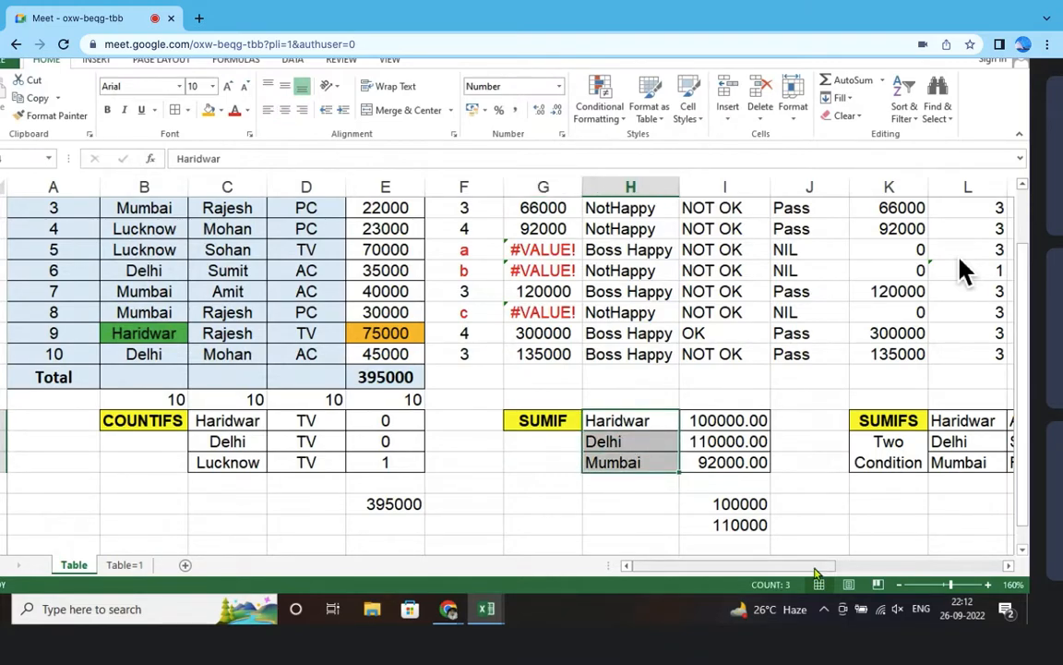
drag(812, 573, 888, 572)
drag(633, 420, 640, 464)
click(645, 420)
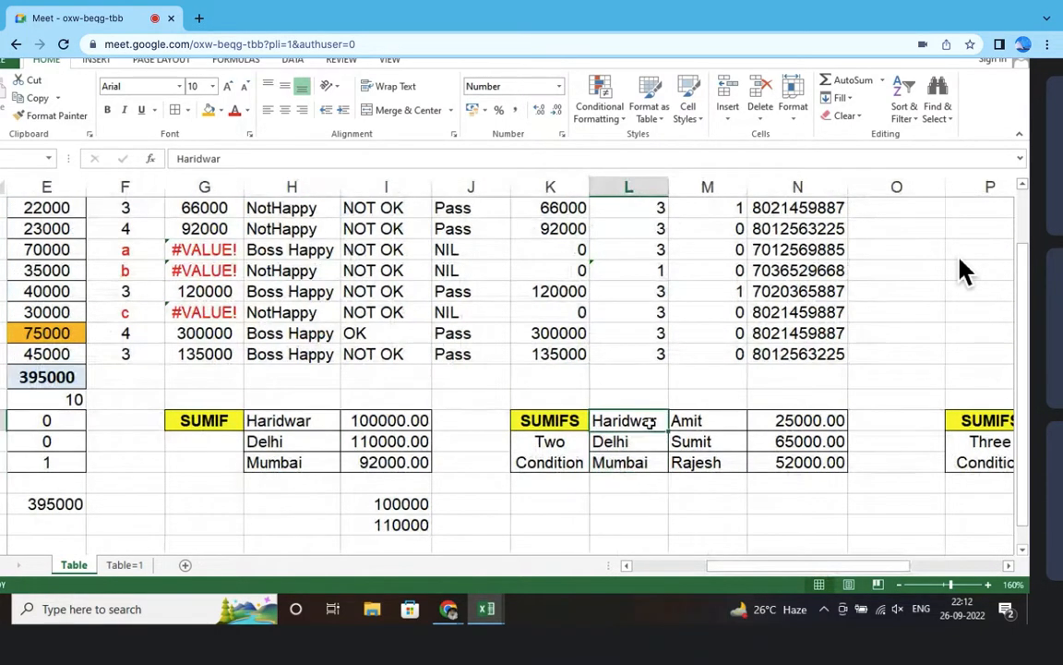
Step: Review the city and name criteria in L14:M16 and fill the Two Condition label cell in column K with orange
click(711, 418)
click(661, 441)
click(711, 442)
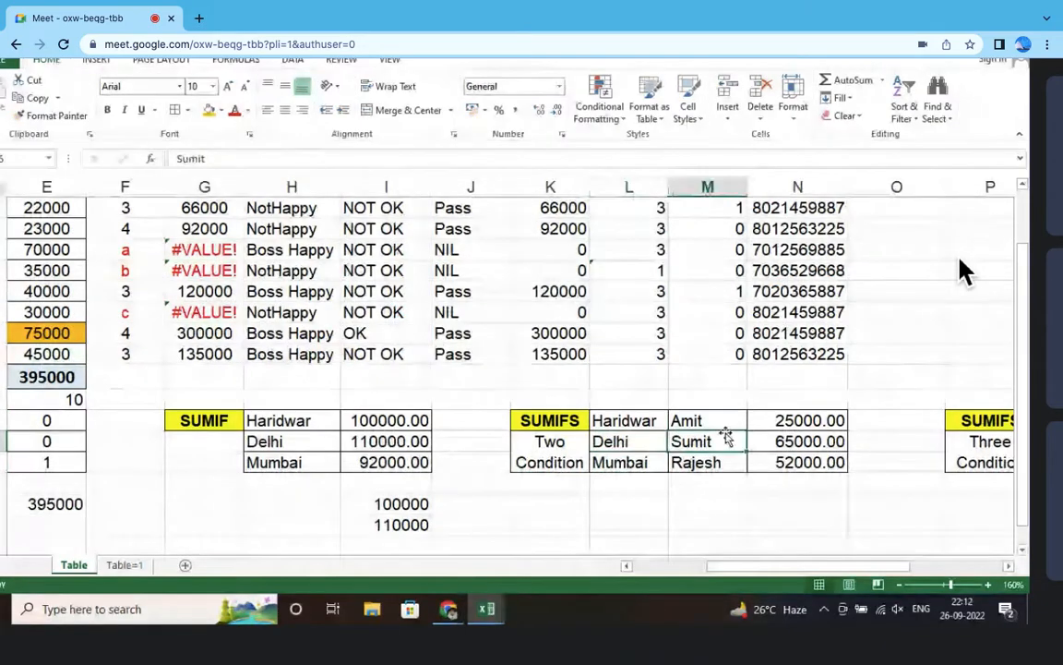
click(703, 462)
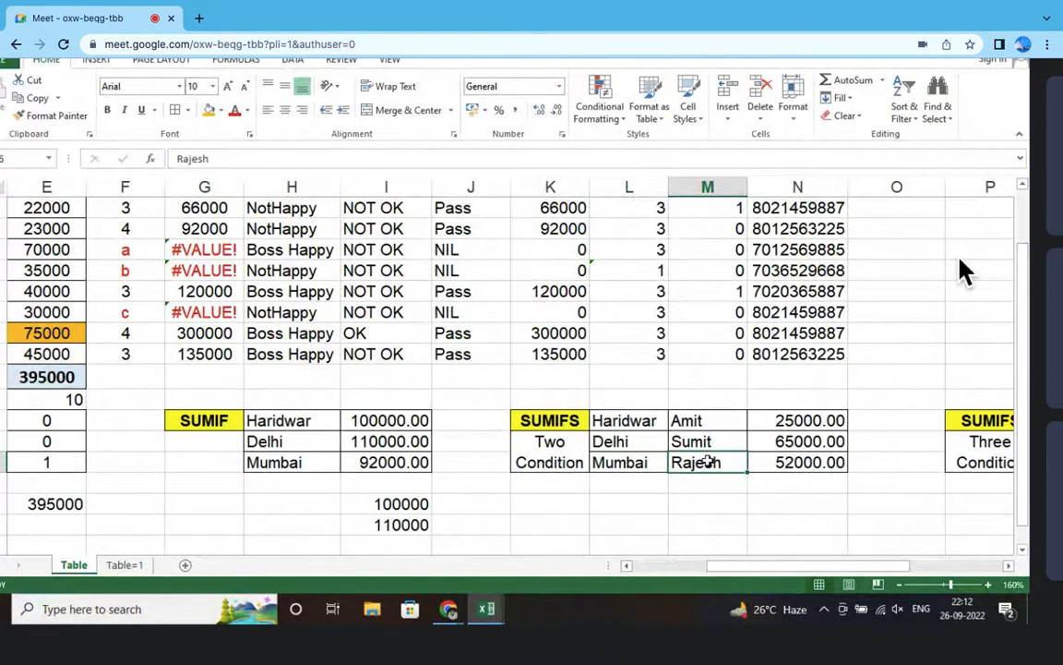
click(549, 421)
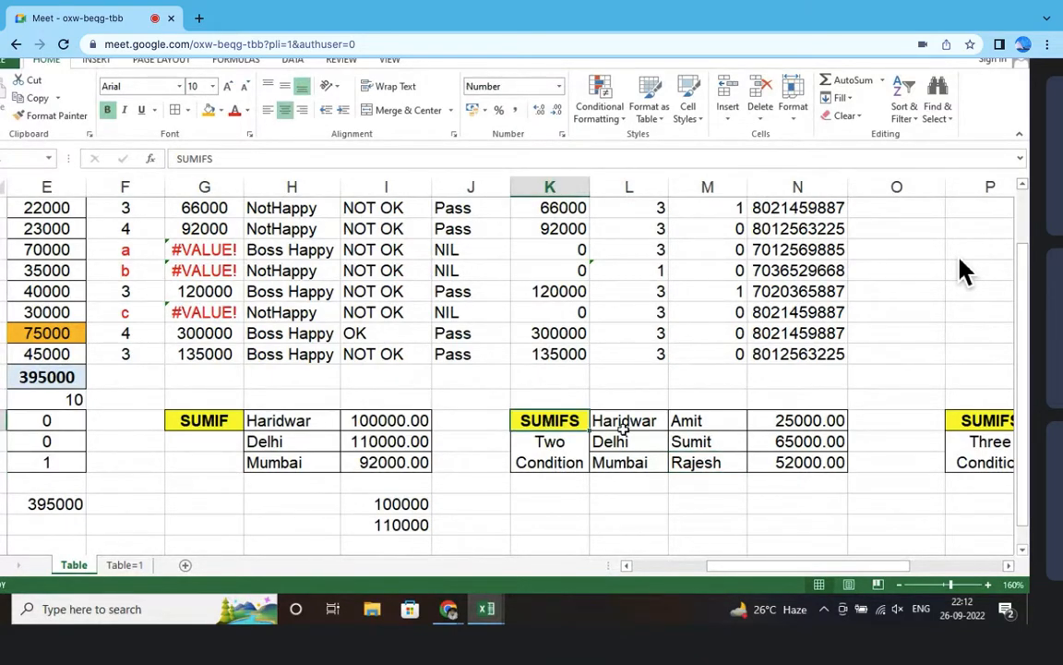
click(550, 447)
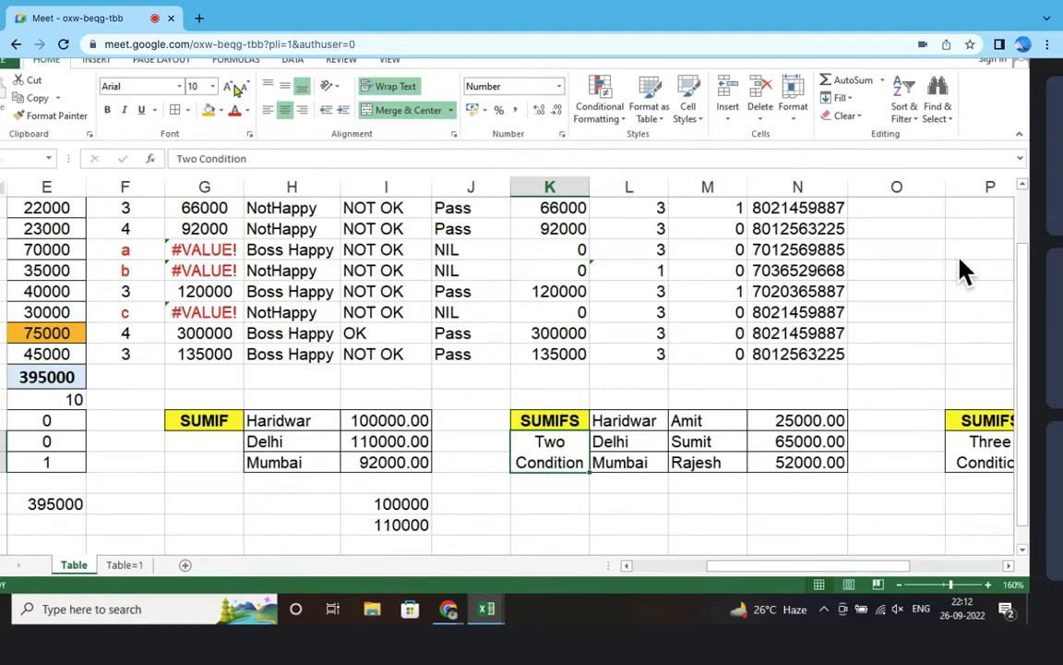
click(209, 110)
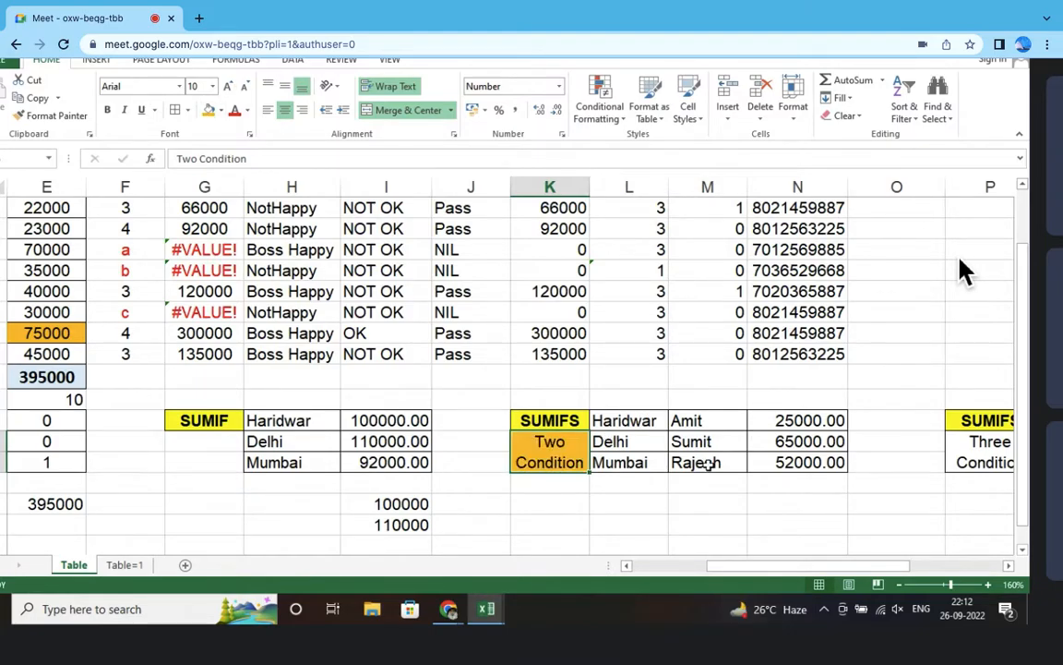
Step: Examine the arguments of the existing two-condition SUMIFS formula in N14
click(810, 423)
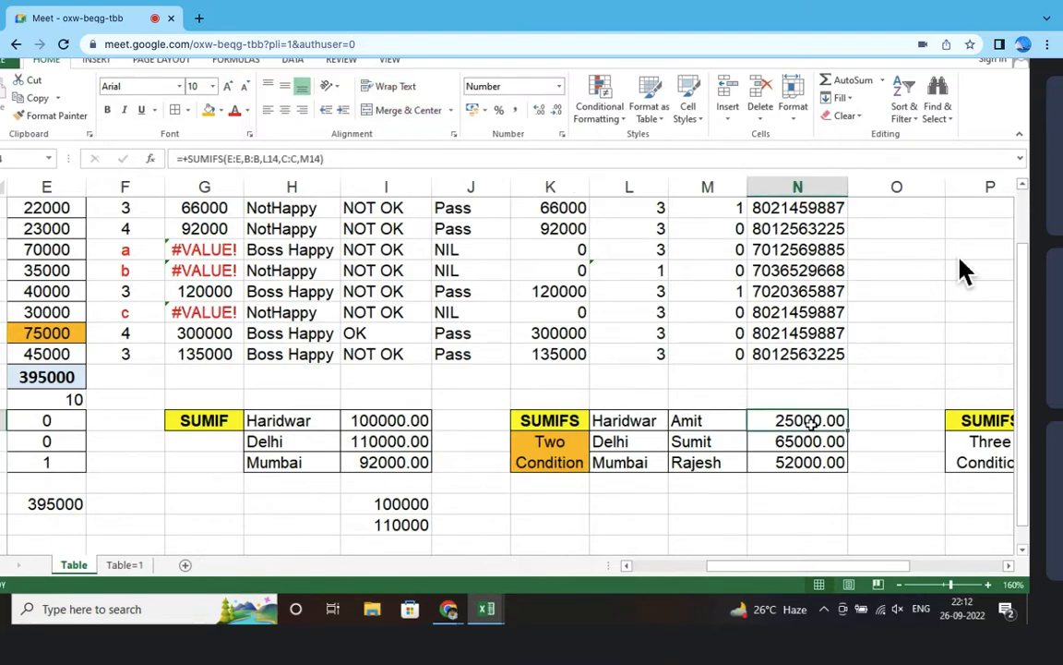
double_click(810, 423)
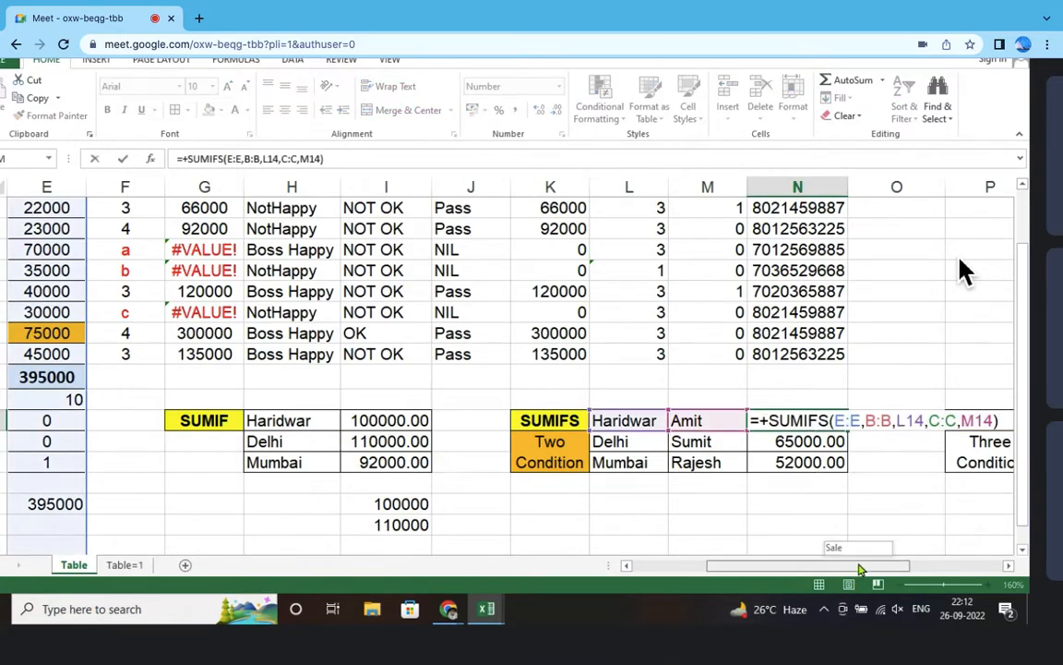
mouse_move(857, 566)
mouse_down()
mouse_move(786, 567)
mouse_move(865, 570)
mouse_up()
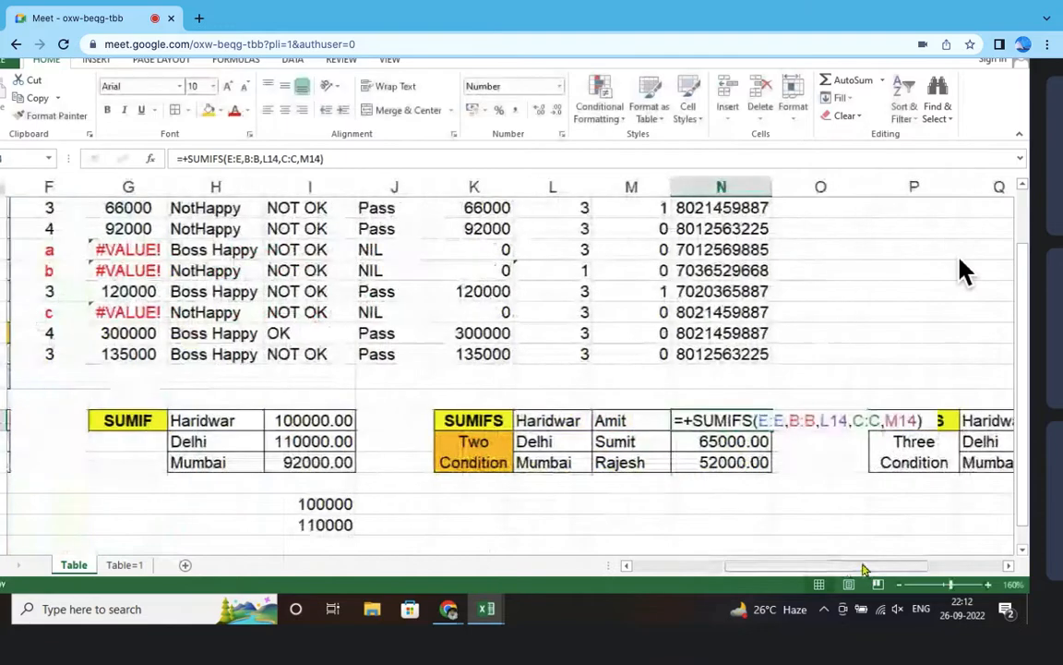
key(Return)
Step: Start a SUMIFS formula in N18 with the Sale column E:E as the sum range
click(707, 502)
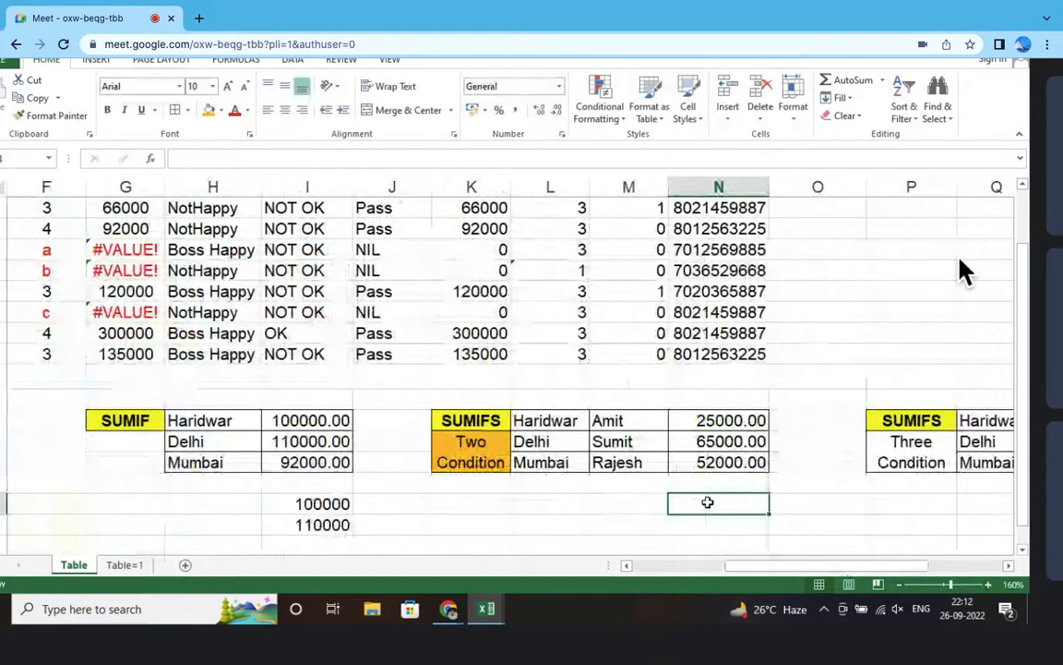
text(+)
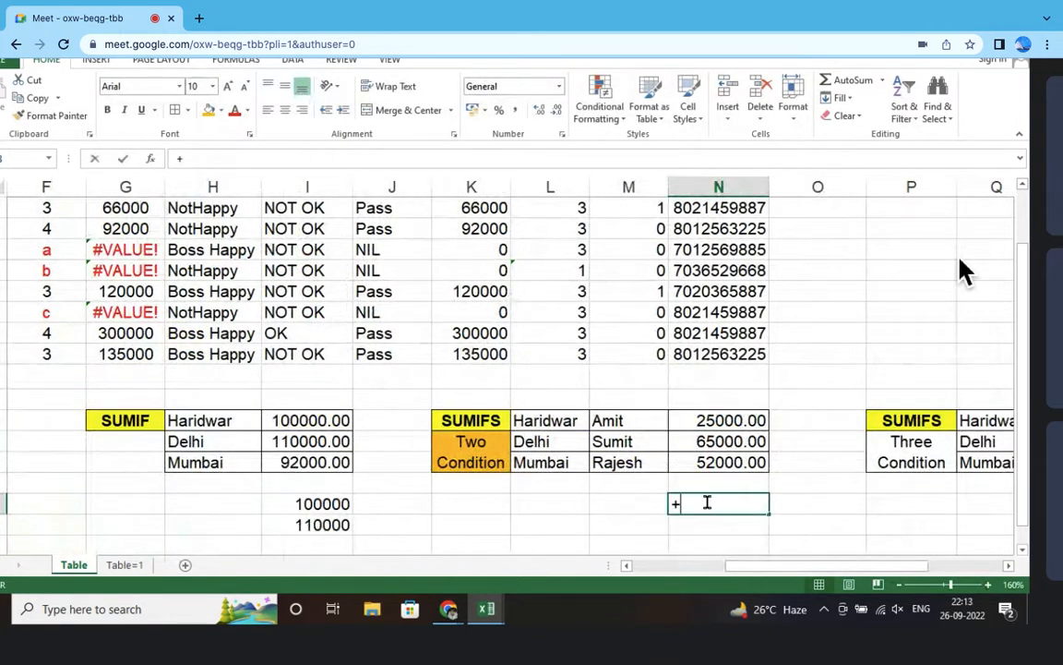
text(sumif)
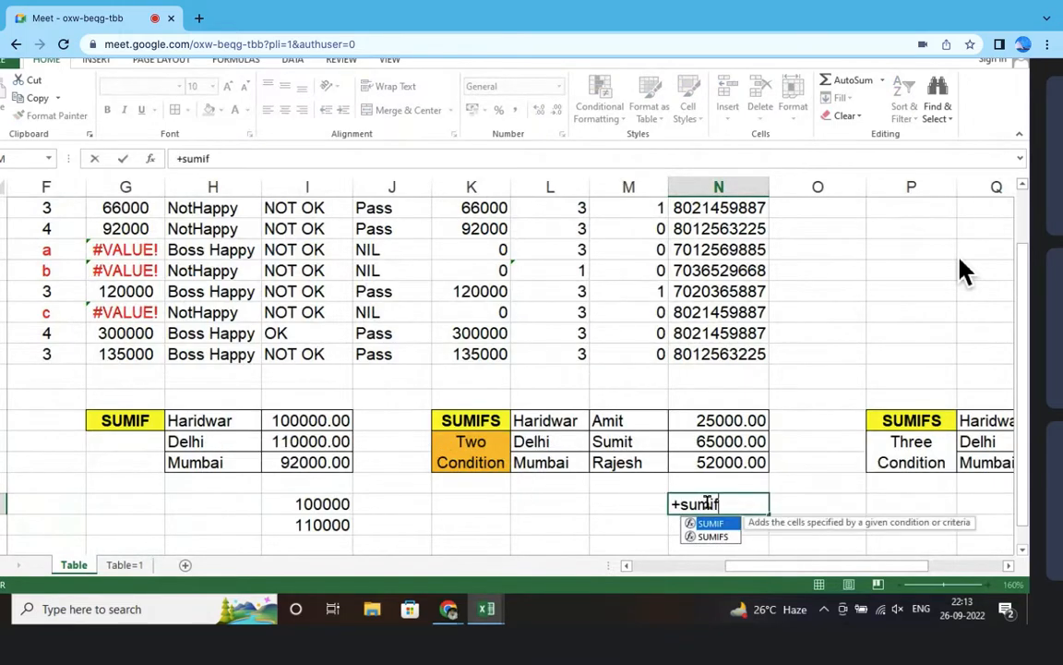
text(s)
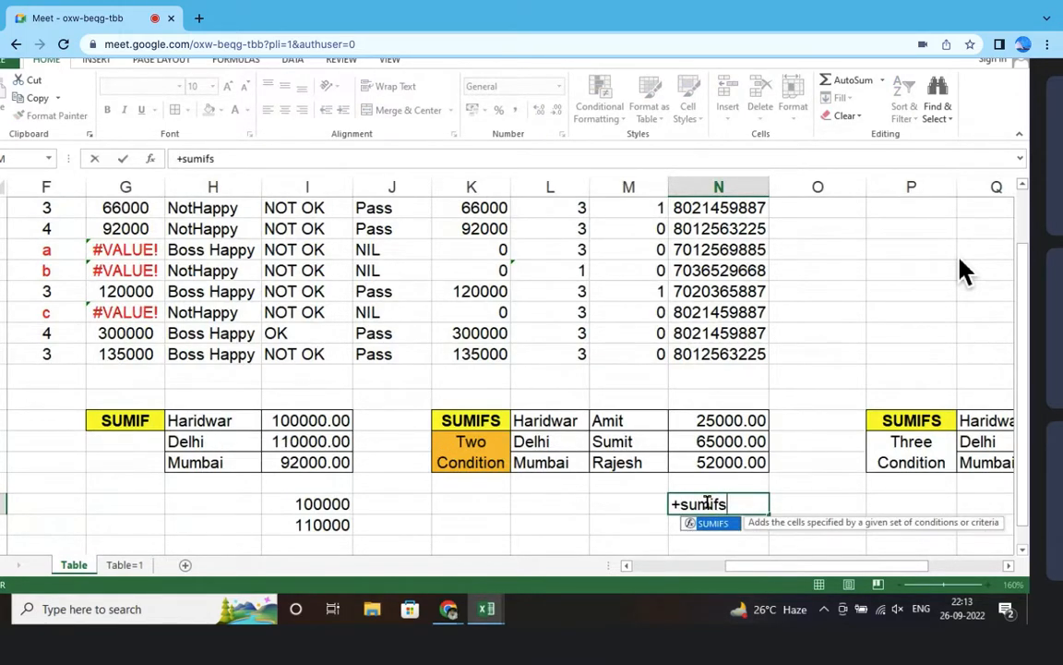
text(()
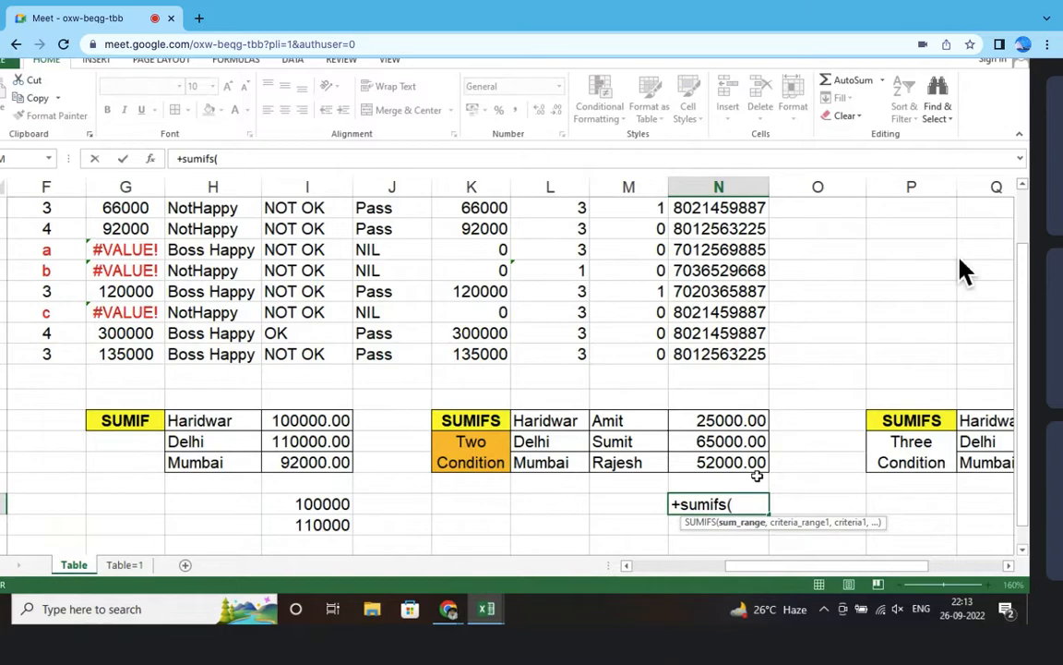
drag(801, 565, 728, 570)
click(283, 188)
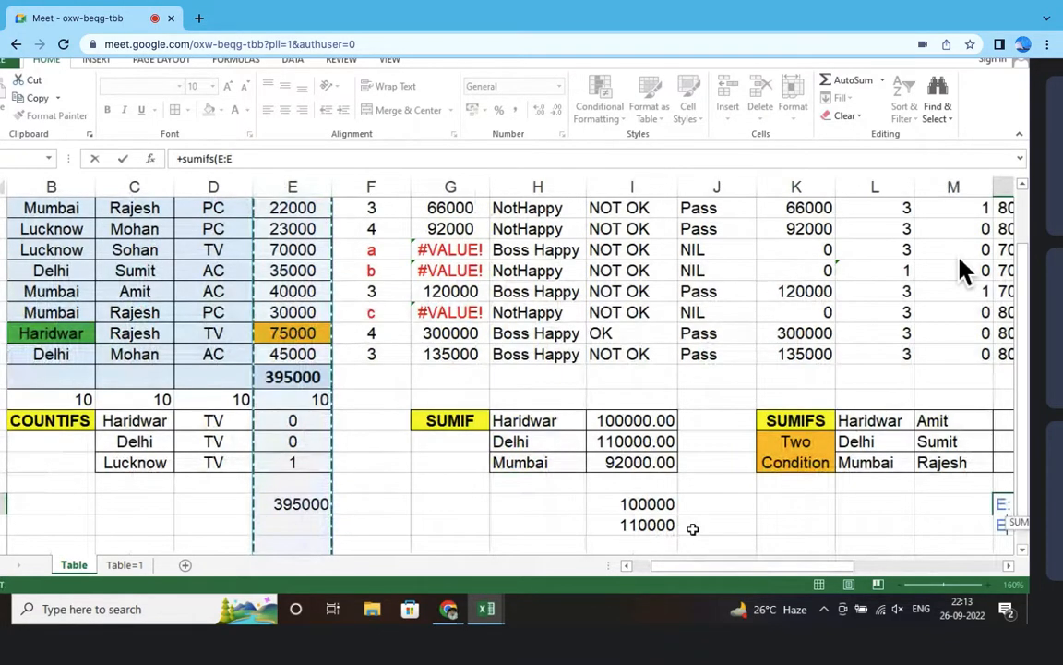
drag(702, 566, 820, 584)
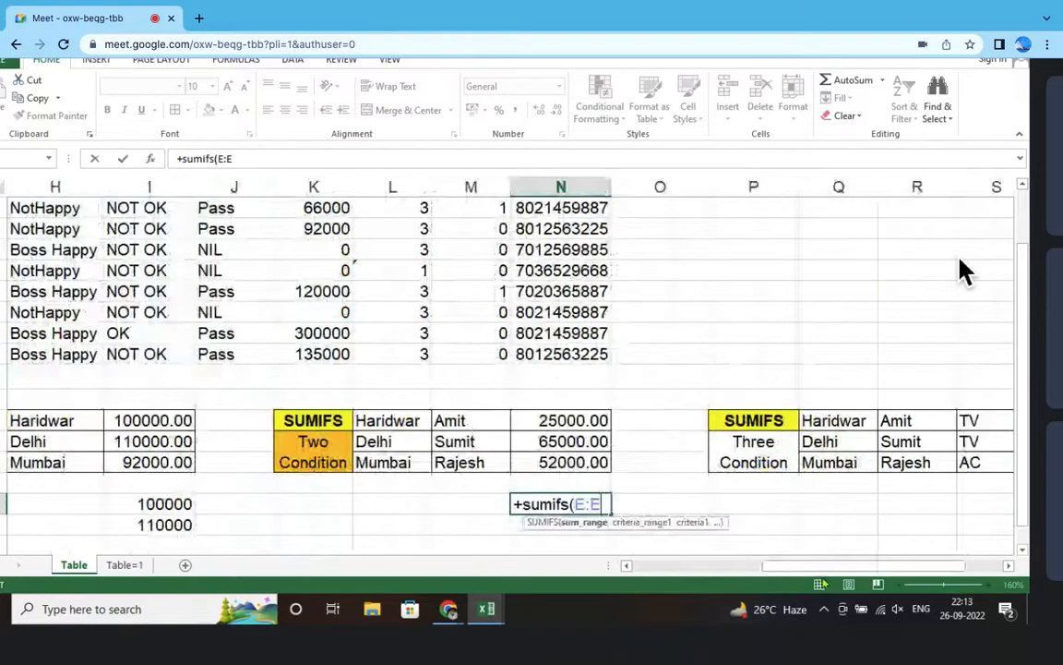
text(,)
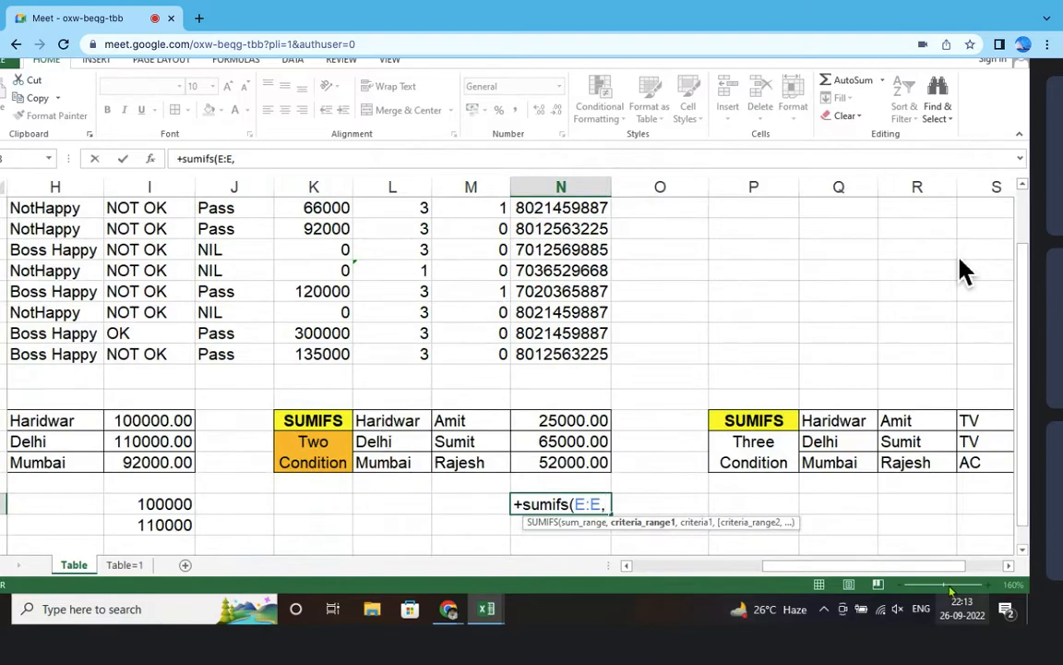
Step: Add City column B:B as the first criteria range and L14 as its criterion in the N18 SUMIFS formula
drag(942, 565, 812, 561)
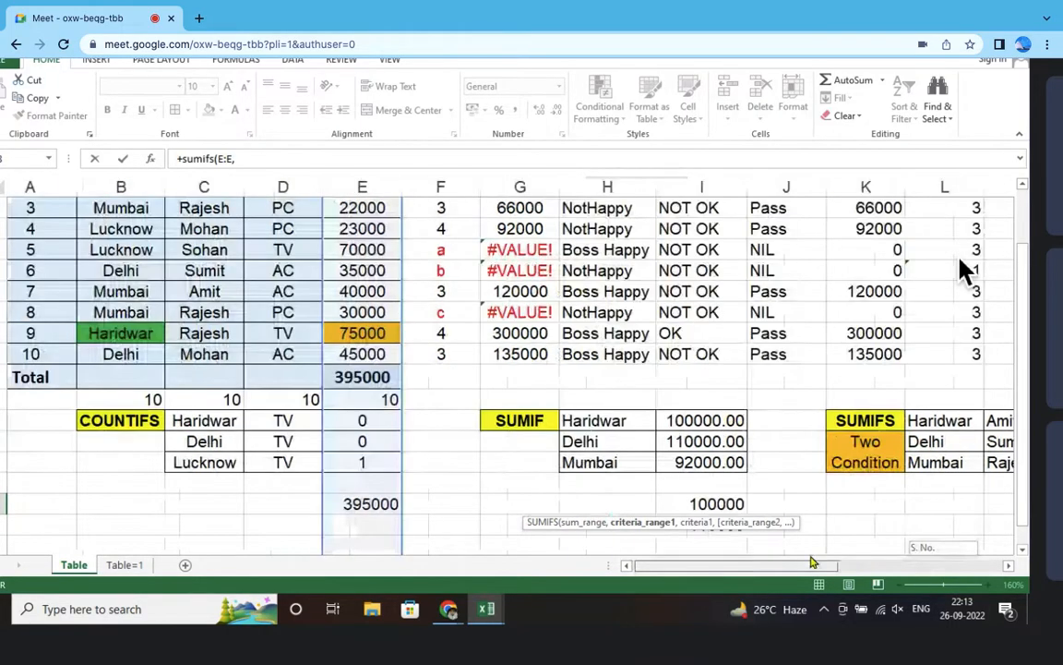
click(140, 186)
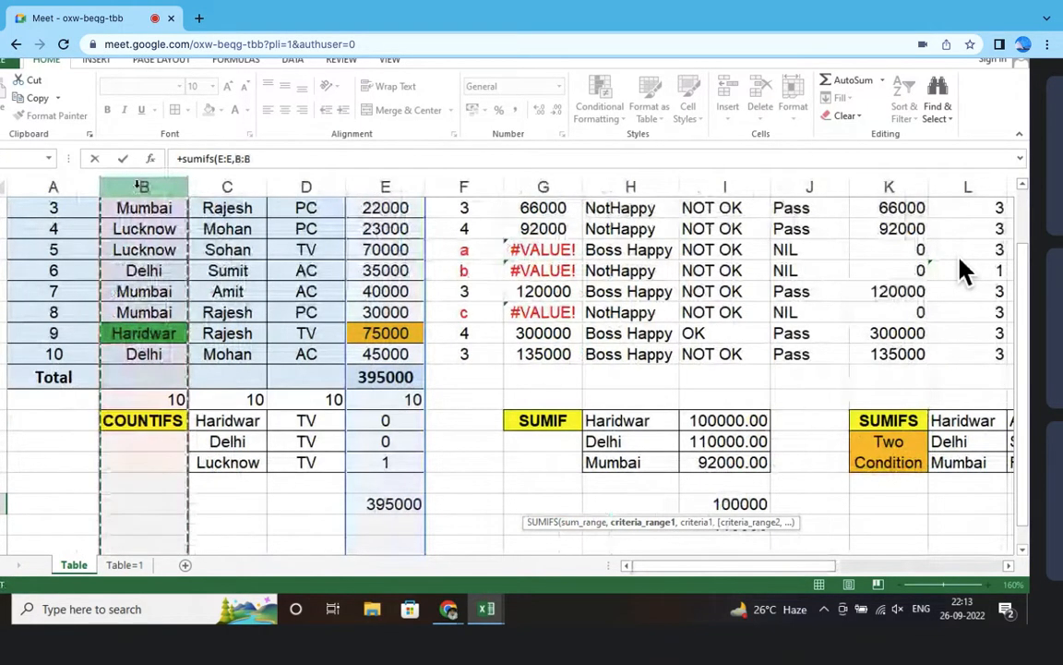
drag(646, 571, 747, 551)
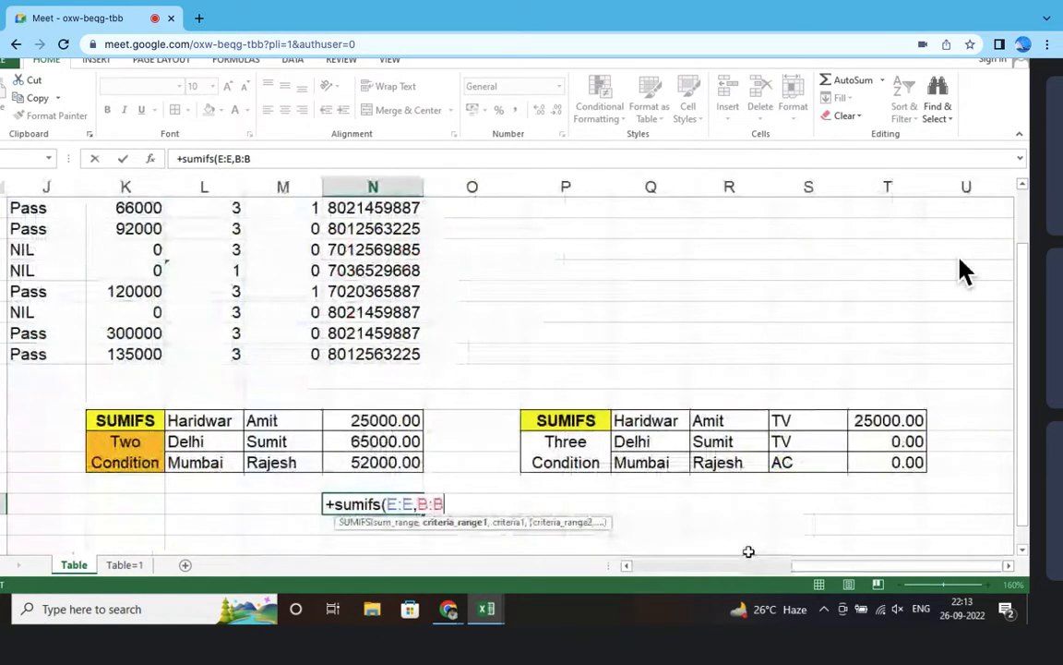
text(,)
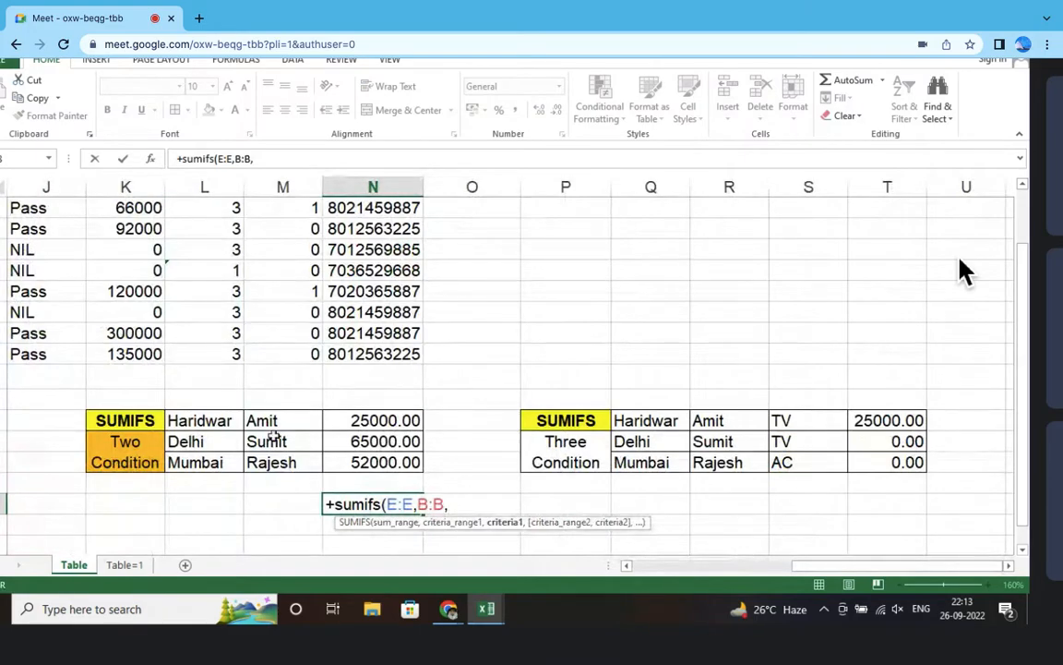
click(212, 418)
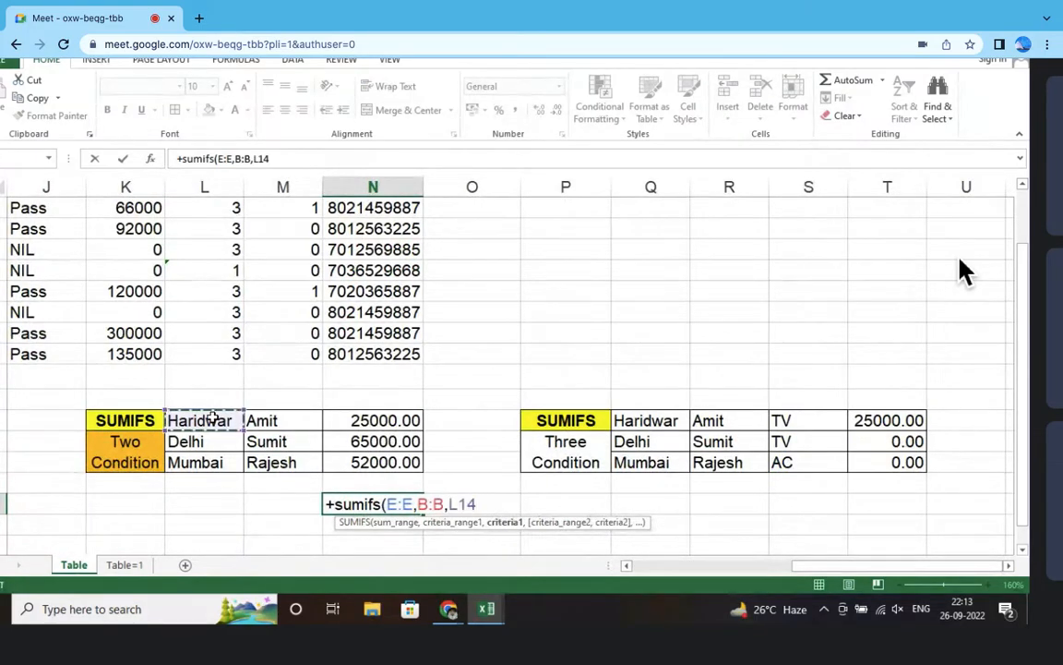
text(,)
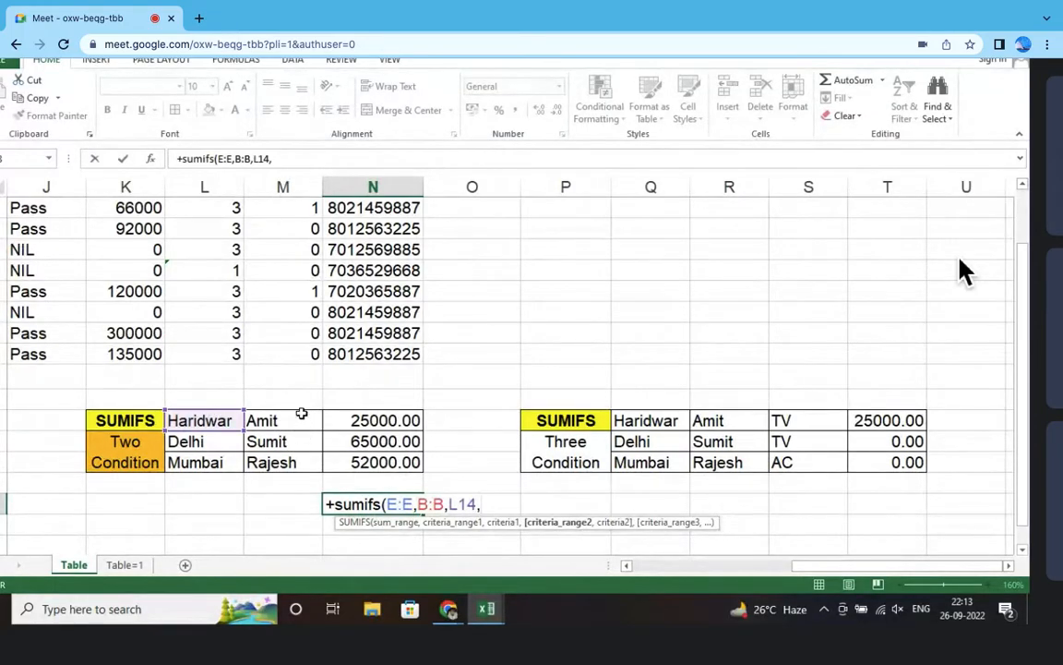
Step: Add Name column C:C as the second criteria range in the N18 SUMIFS formula
drag(826, 564, 805, 565)
scroll(259, 413, up, 1)
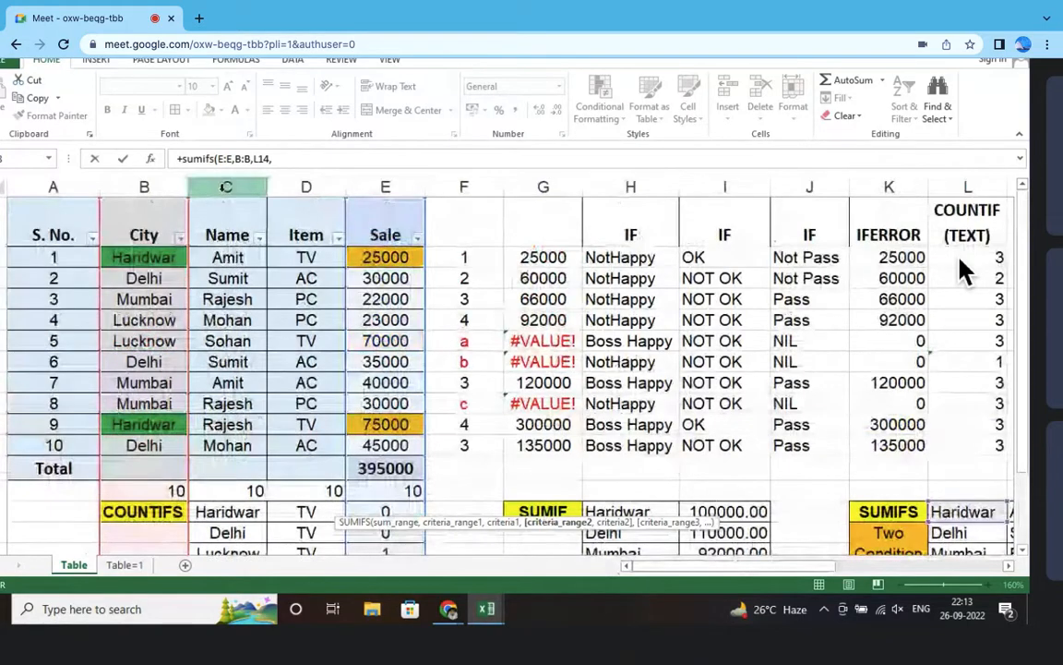
click(227, 186)
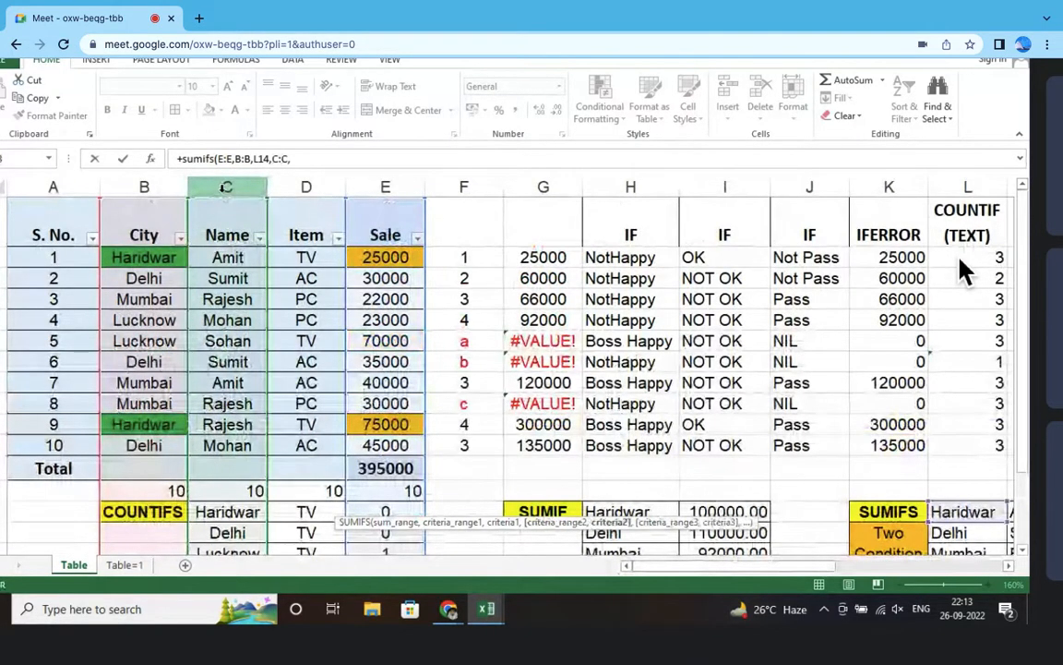
text(,)
scroll(761, 413, down, 3)
drag(767, 566, 896, 583)
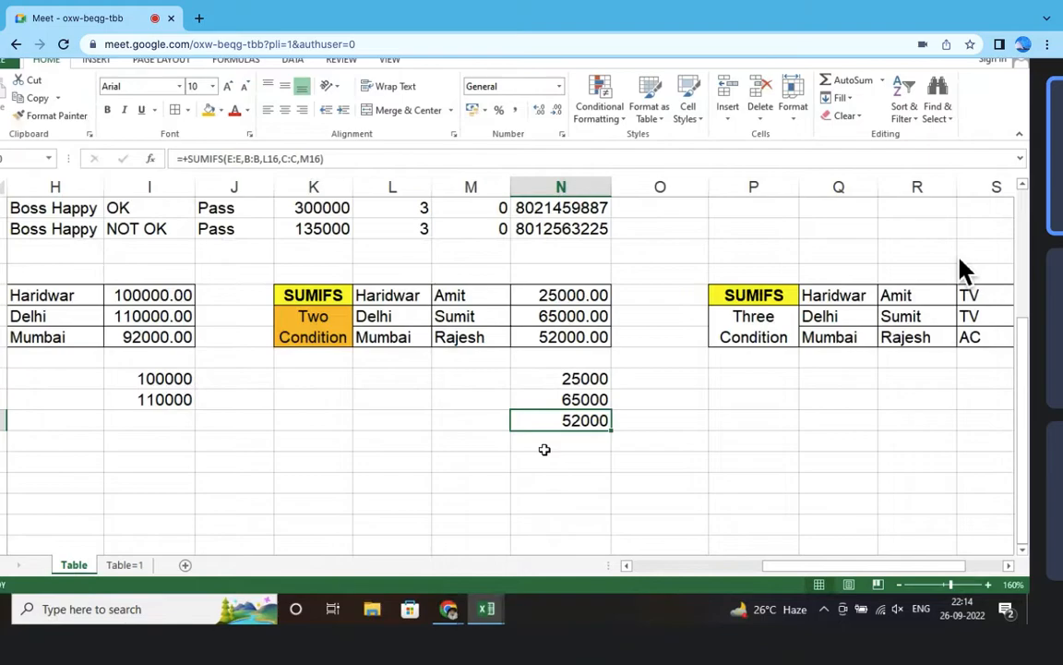
Step: Compare the two-condition SUMIFS block with the three-condition block's city, name and item criteria in Q14:S14
click(296, 312)
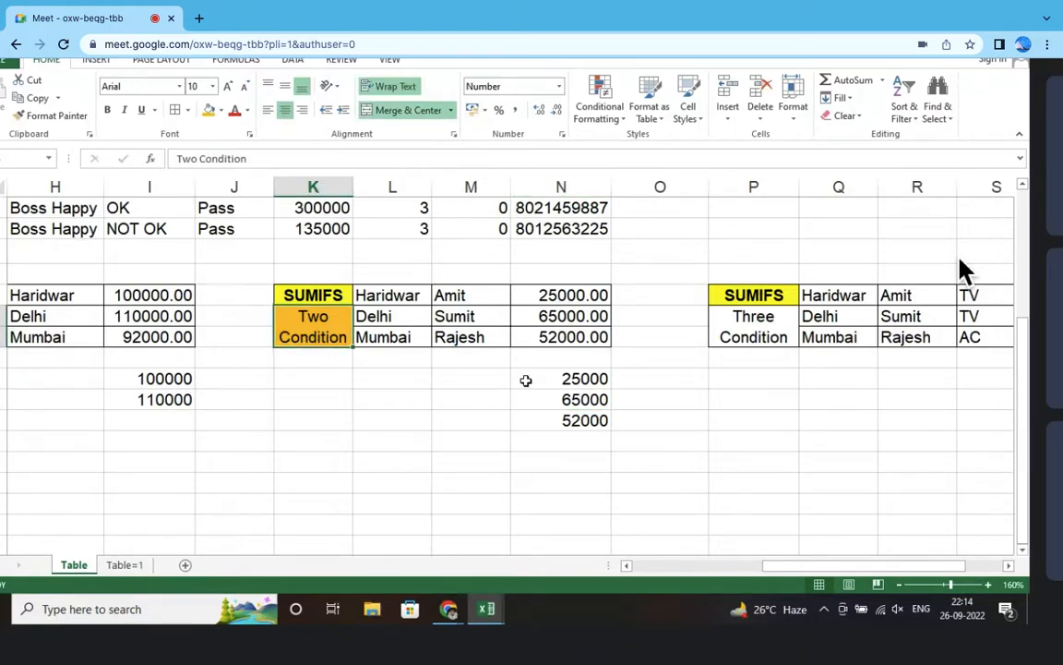
key(Right)
key(Right)
key(Right)
key(Right)
key(Right)
key(Right)
key(Right)
key(Right)
key(Right)
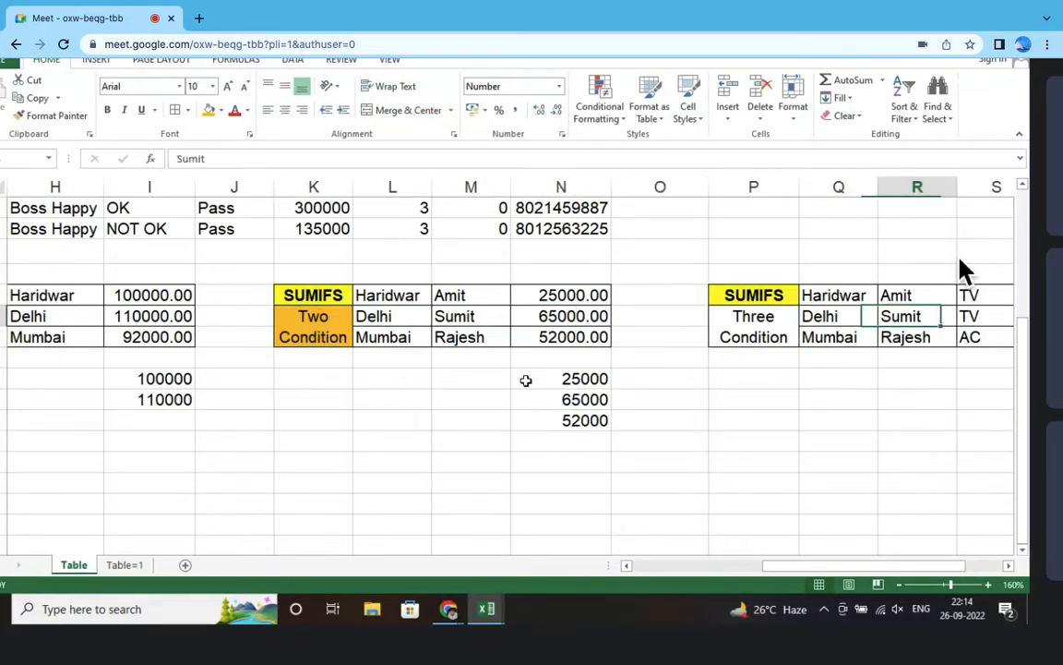
key(Left)
key(Left)
key(Left)
key(Left)
key(Left)
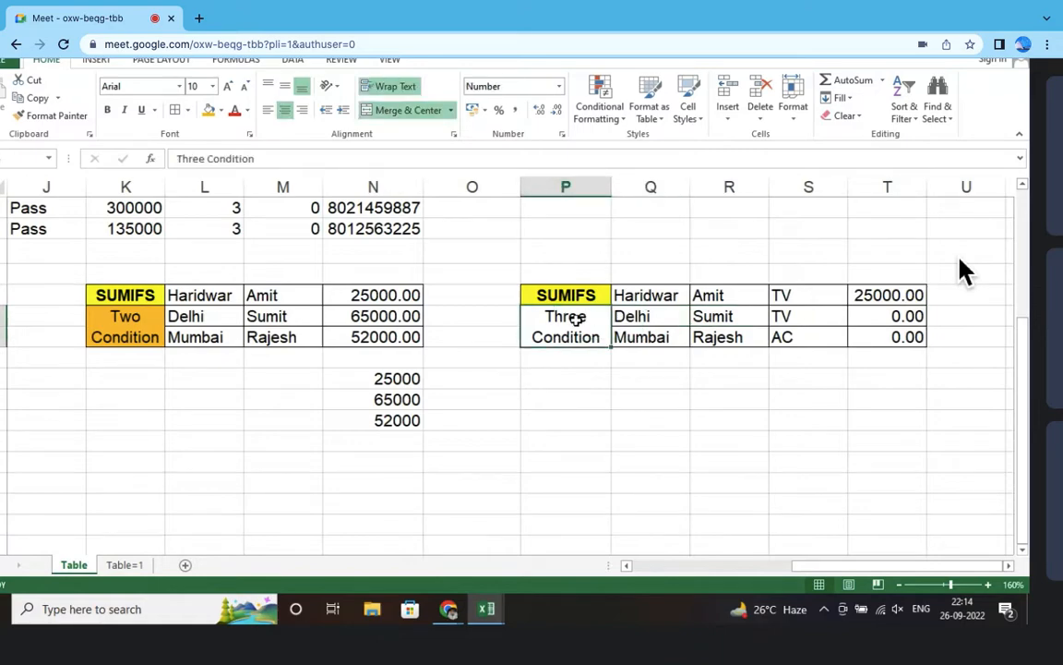
click(650, 295)
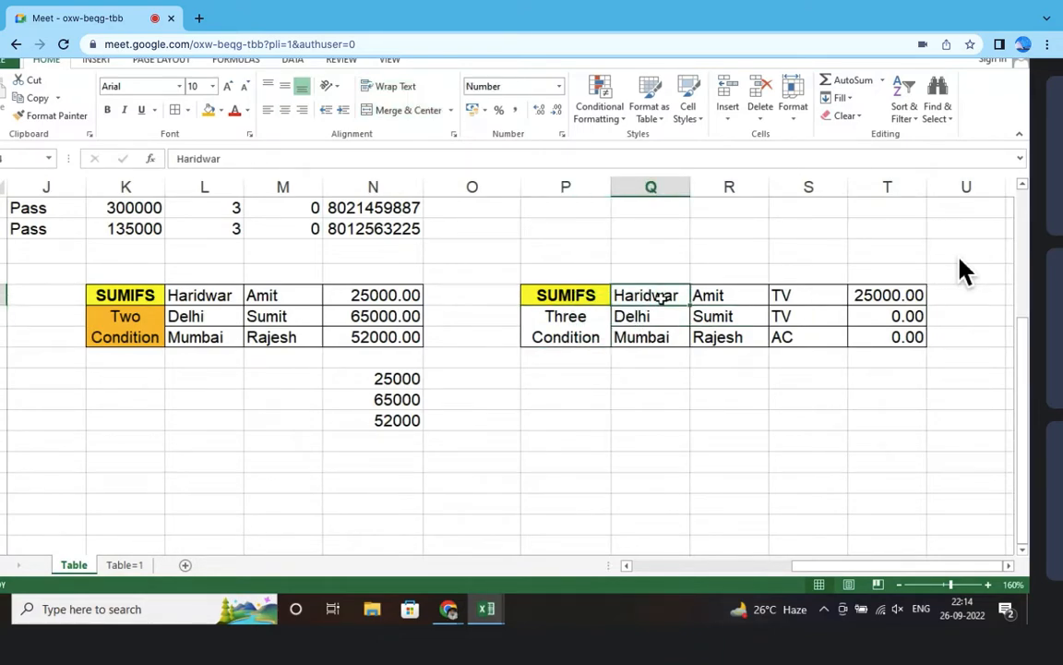
click(744, 295)
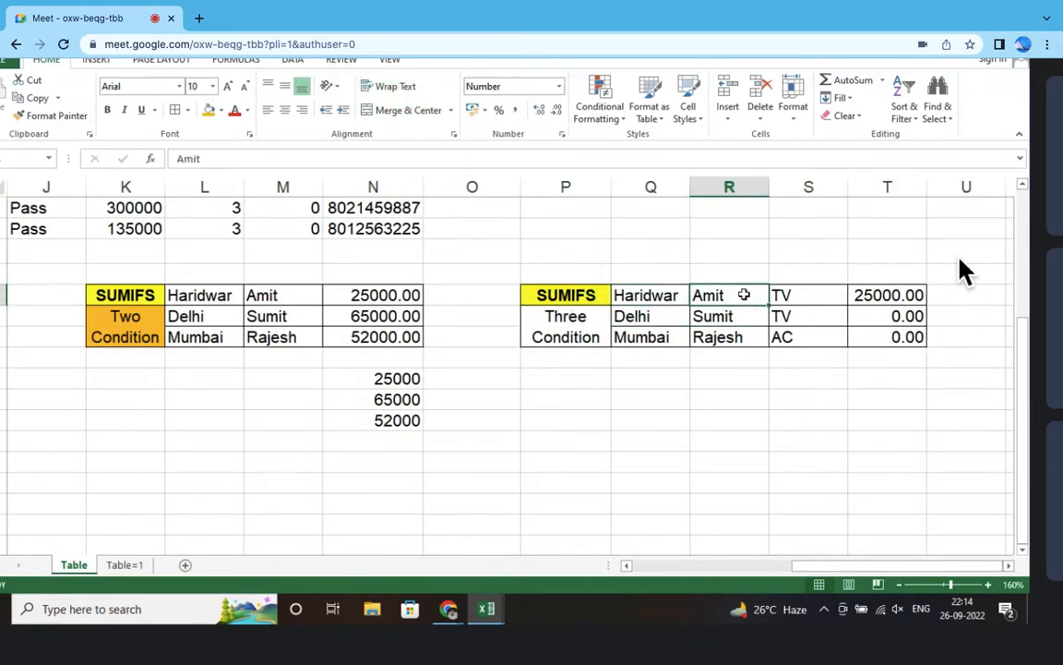
click(808, 298)
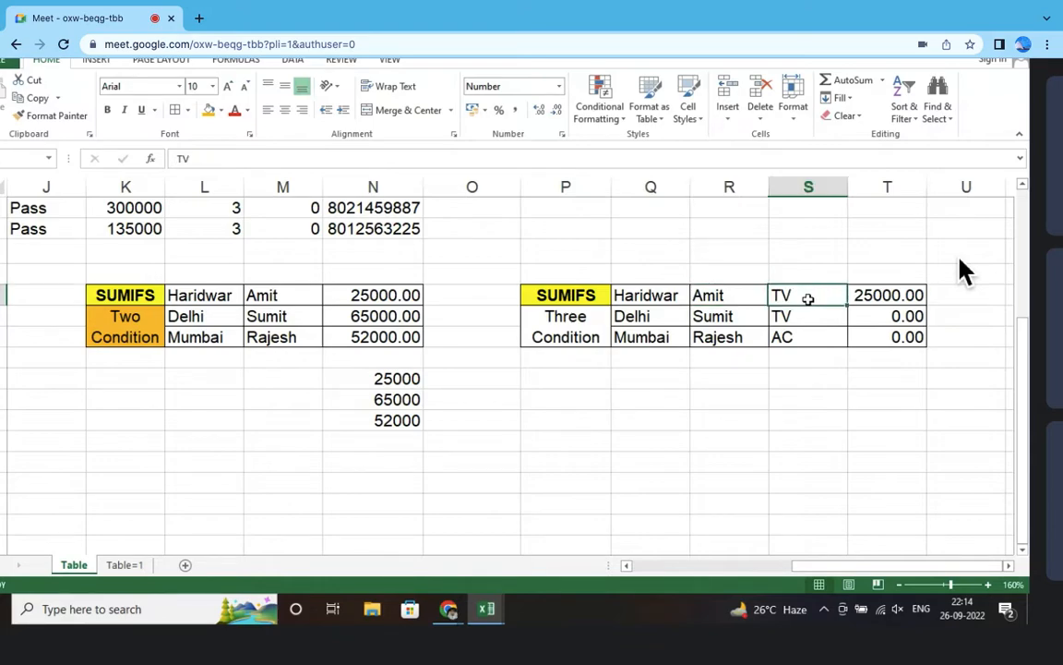
click(648, 295)
click(735, 294)
click(783, 294)
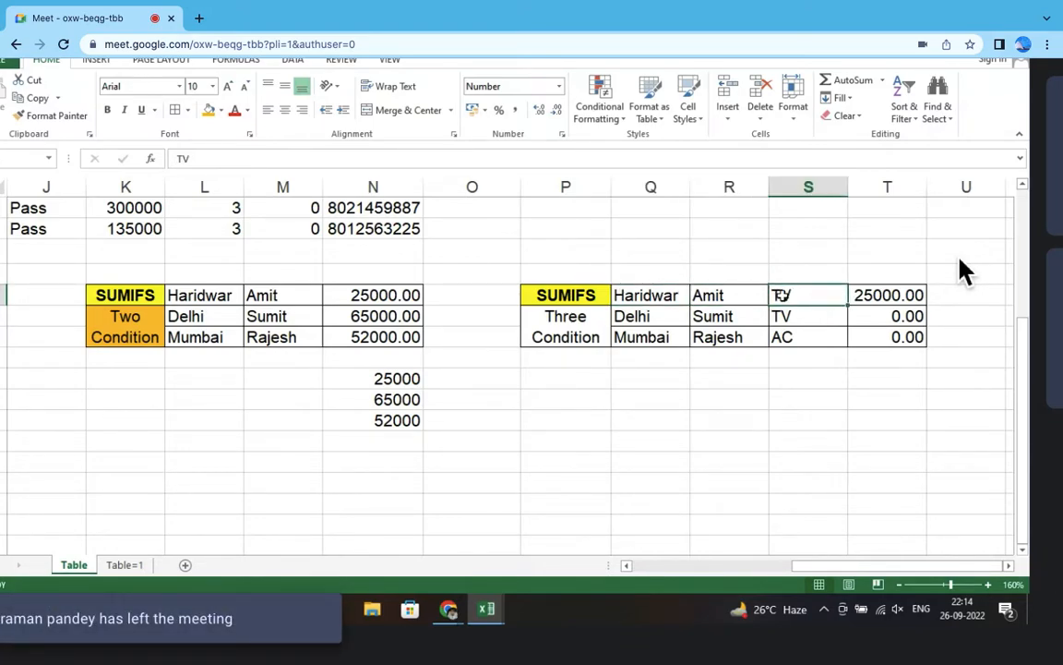
Step: Change the item criterion for the Delhi row in S15 of the three-condition SUMIFS block to AC
click(635, 316)
click(794, 314)
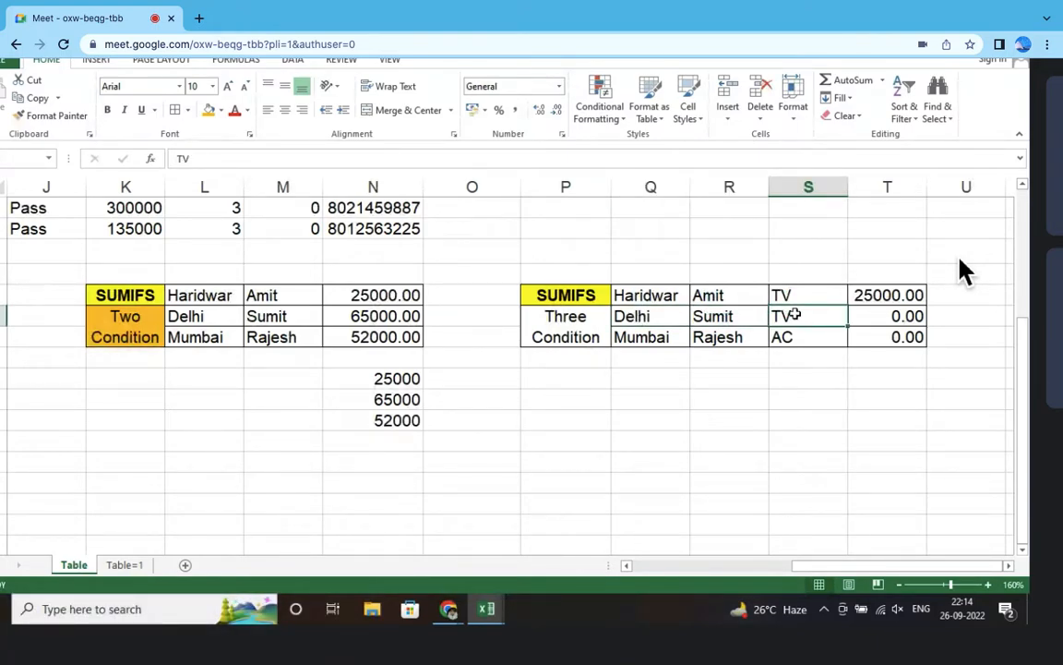
text(ac)
key(Escape)
text(AC)
key(Return)
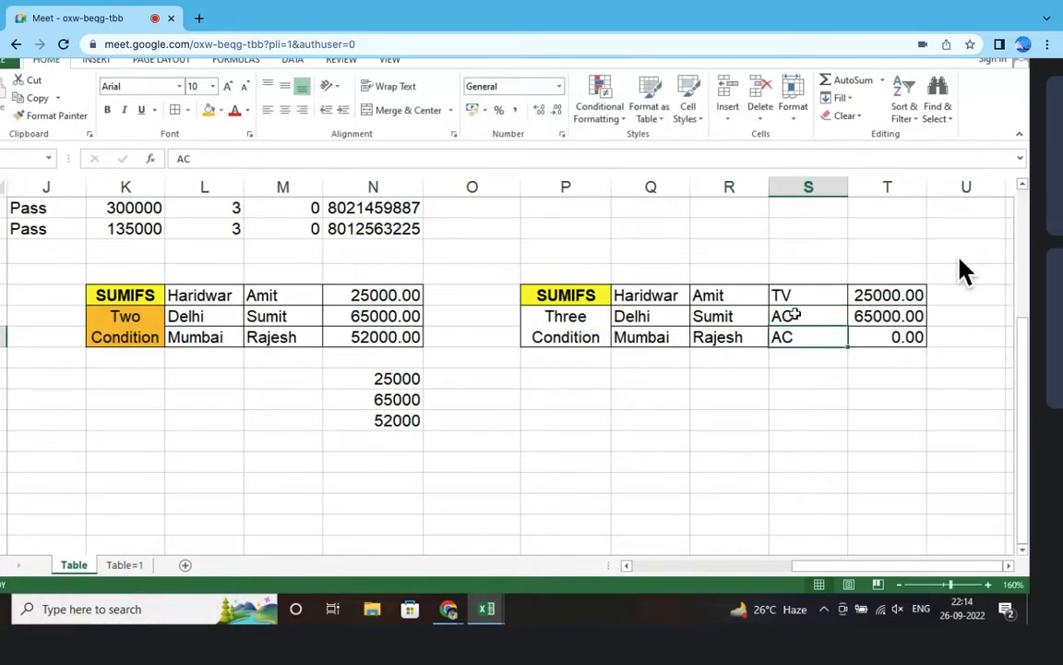
Step: Change the item criterion for the Mumbai row in S16 of the three-condition SUMIFS block to TV
click(661, 339)
click(739, 339)
click(814, 337)
text(TV)
key(Return)
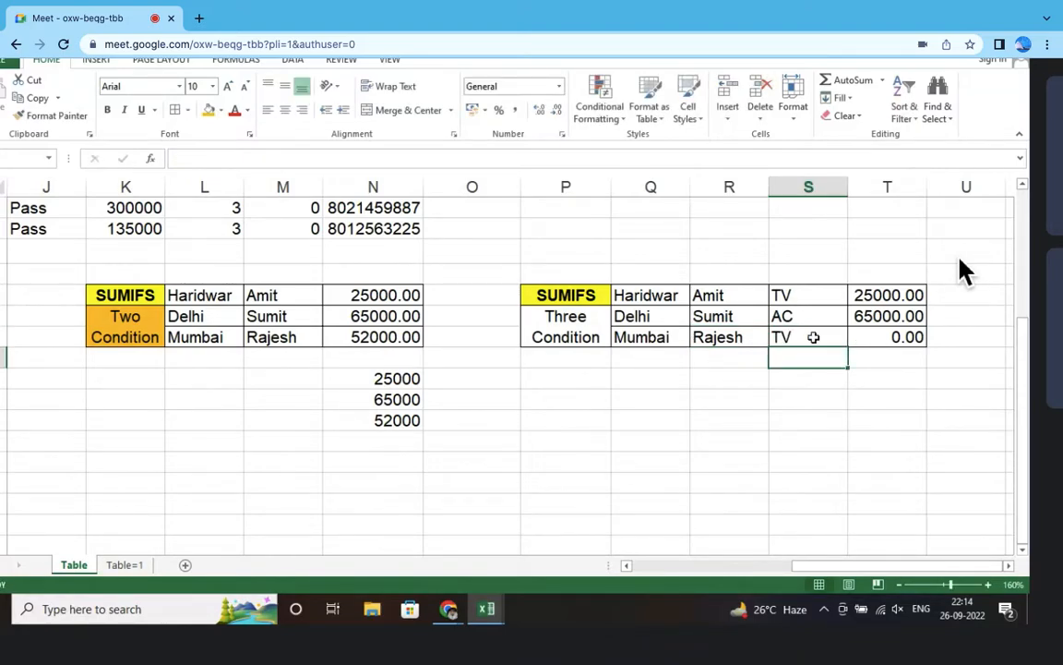
Step: Change the item criterion for the Mumbai row in S16 of the three-condition SUMIFS block to PC
click(813, 337)
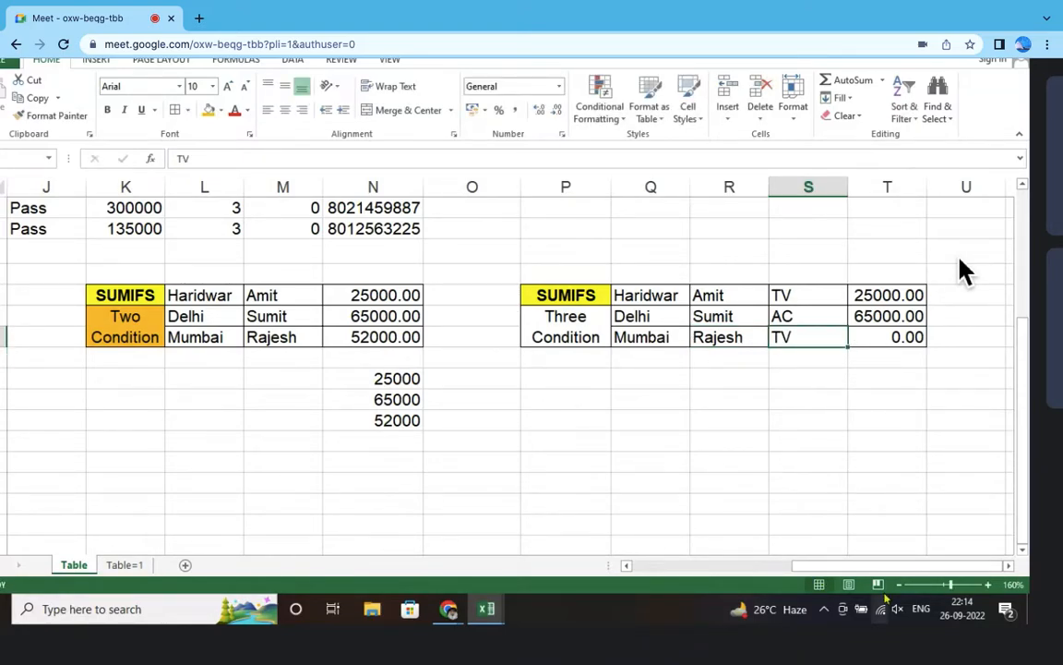
text(PC)
key(Return)
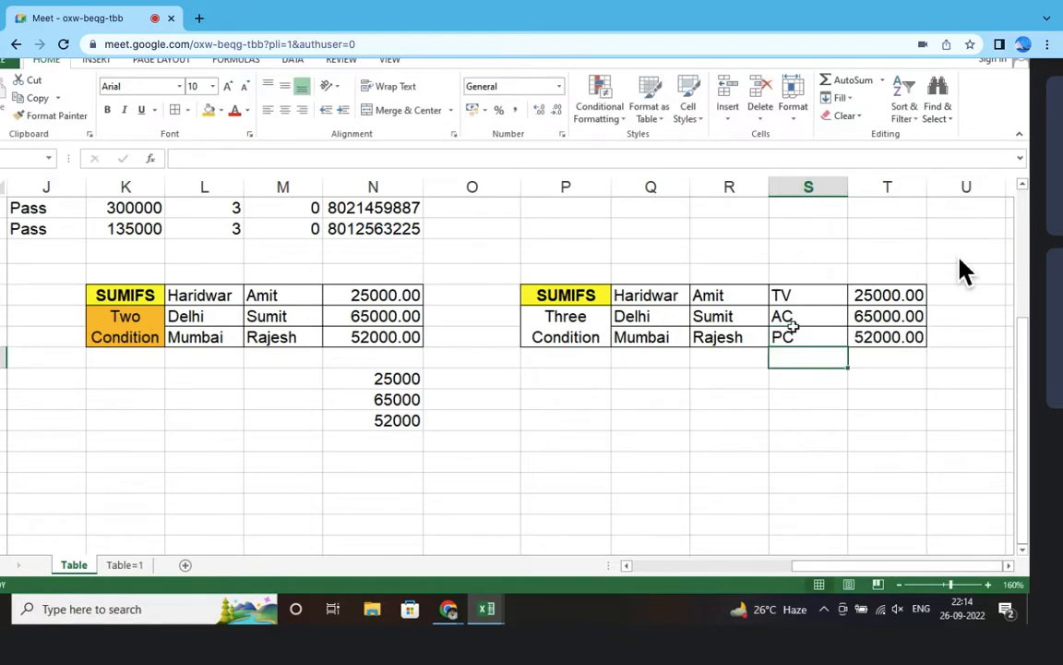
Step: Inspect the three-condition SUMIFS formulas in T16 and T14 and the criteria cells they reference
click(886, 335)
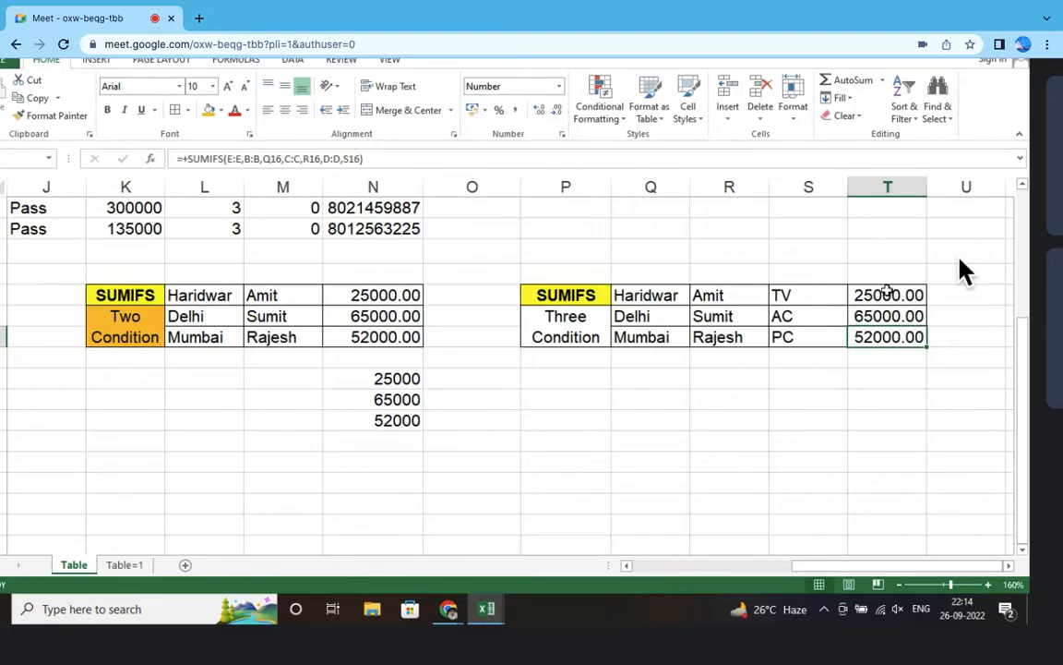
double_click(886, 292)
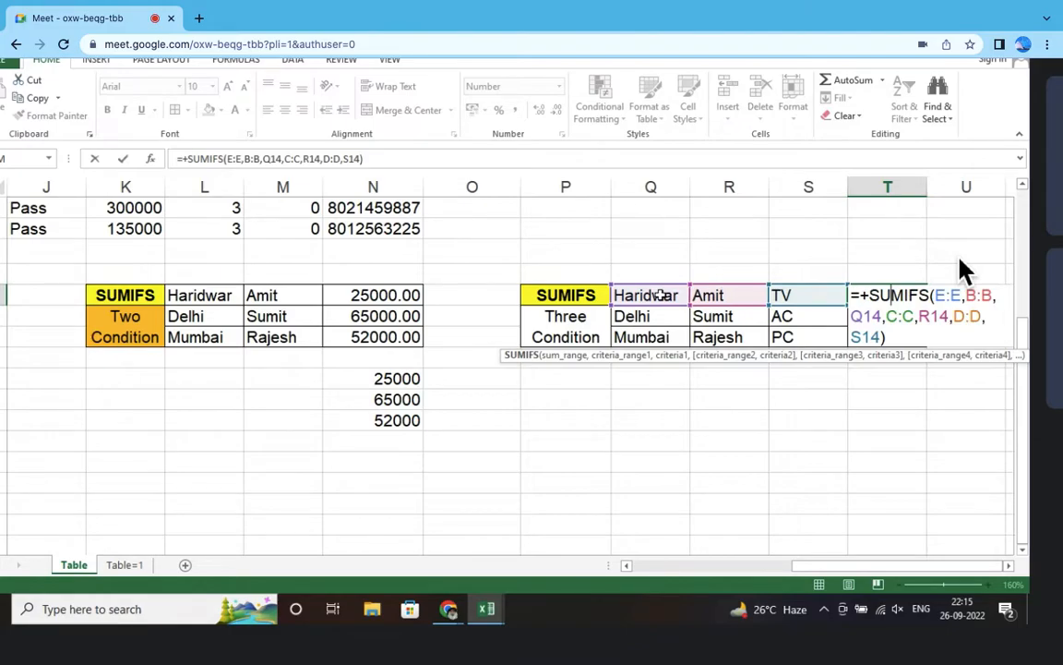
key(Escape)
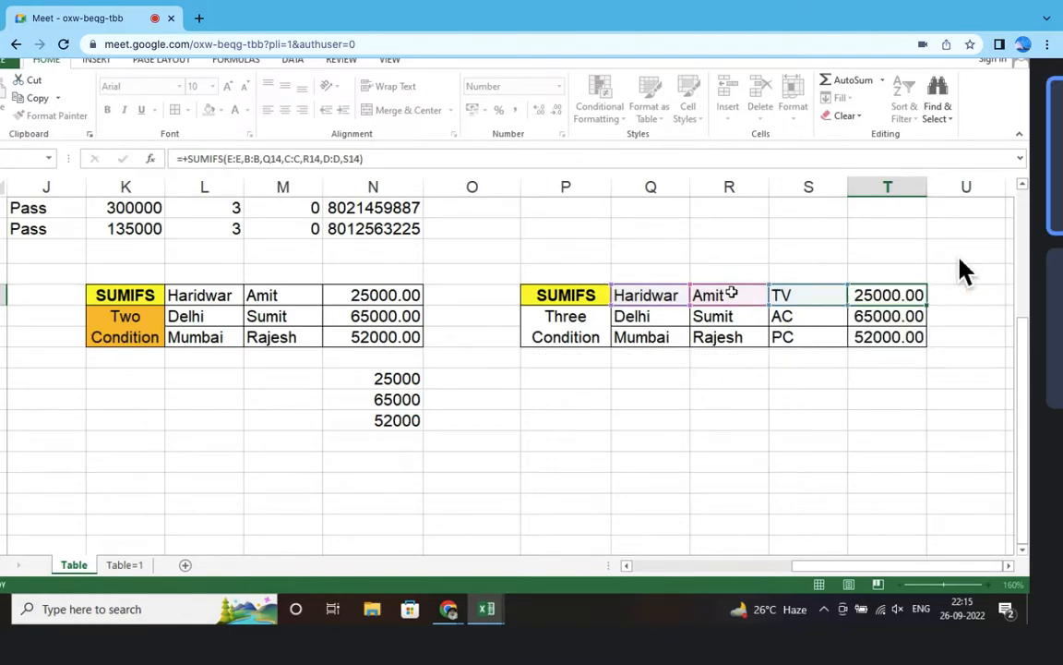
click(862, 379)
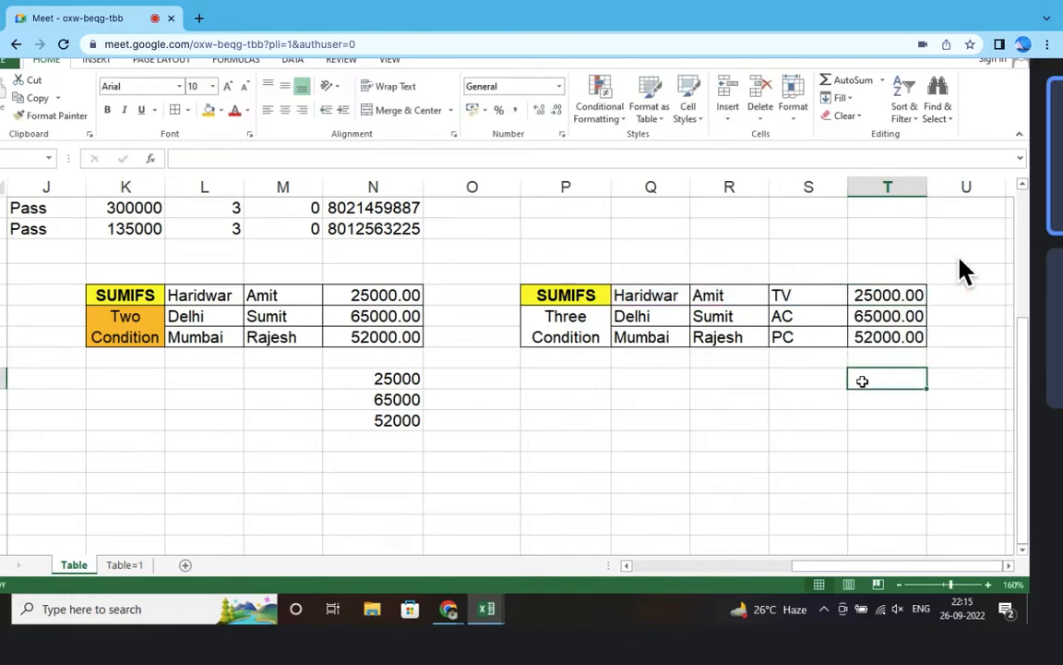
text(+SUMIFS()
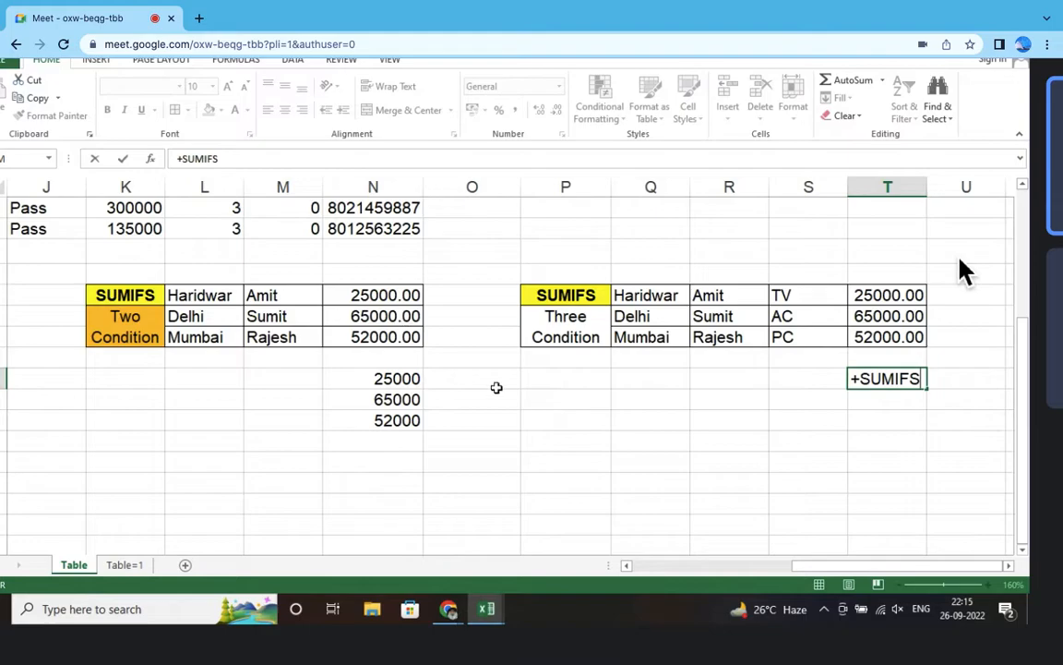
key(Escape)
click(573, 374)
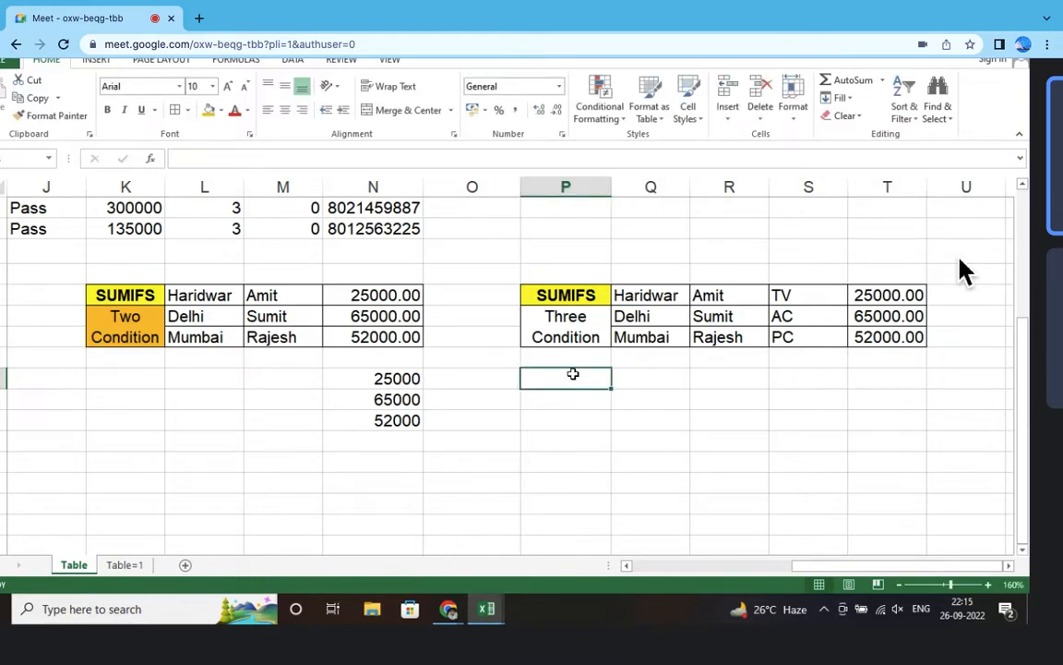
text(+SUMIF)
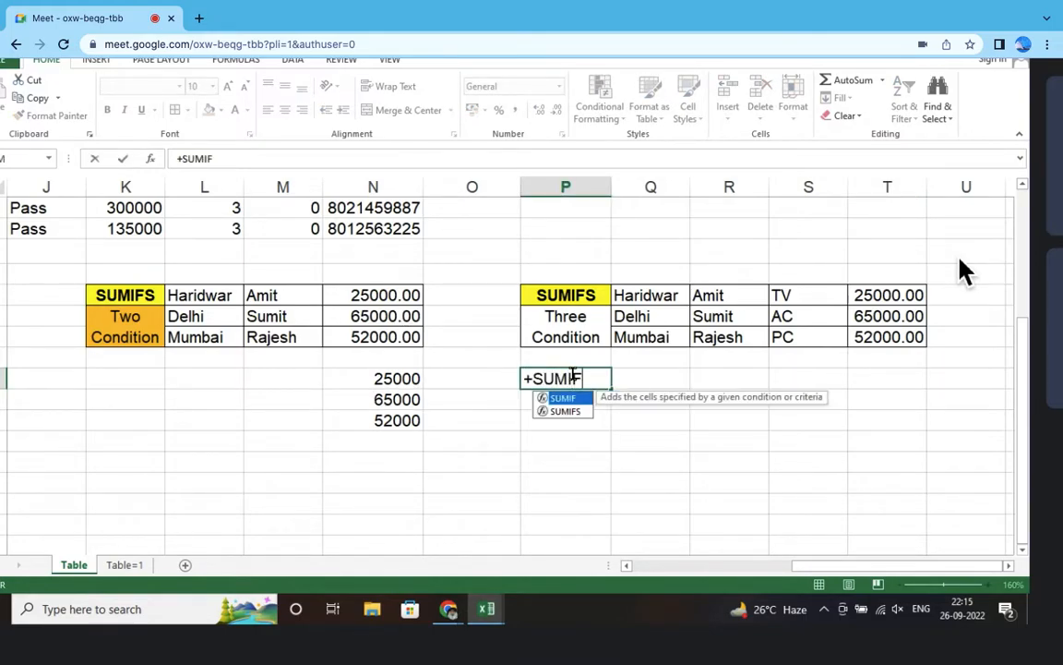
text(S()
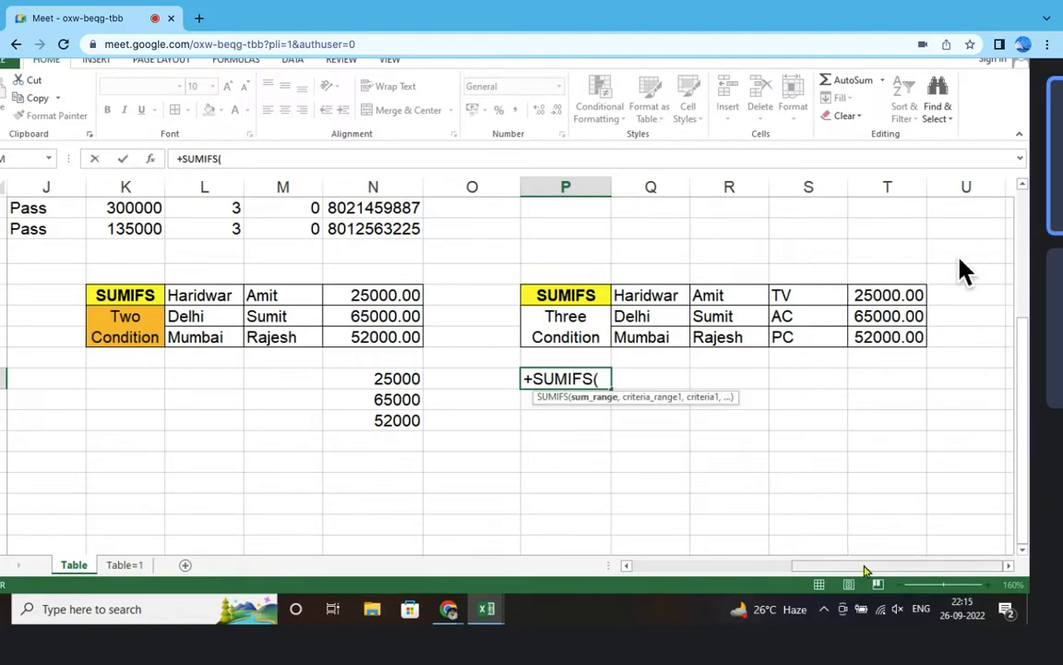
drag(866, 570, 767, 563)
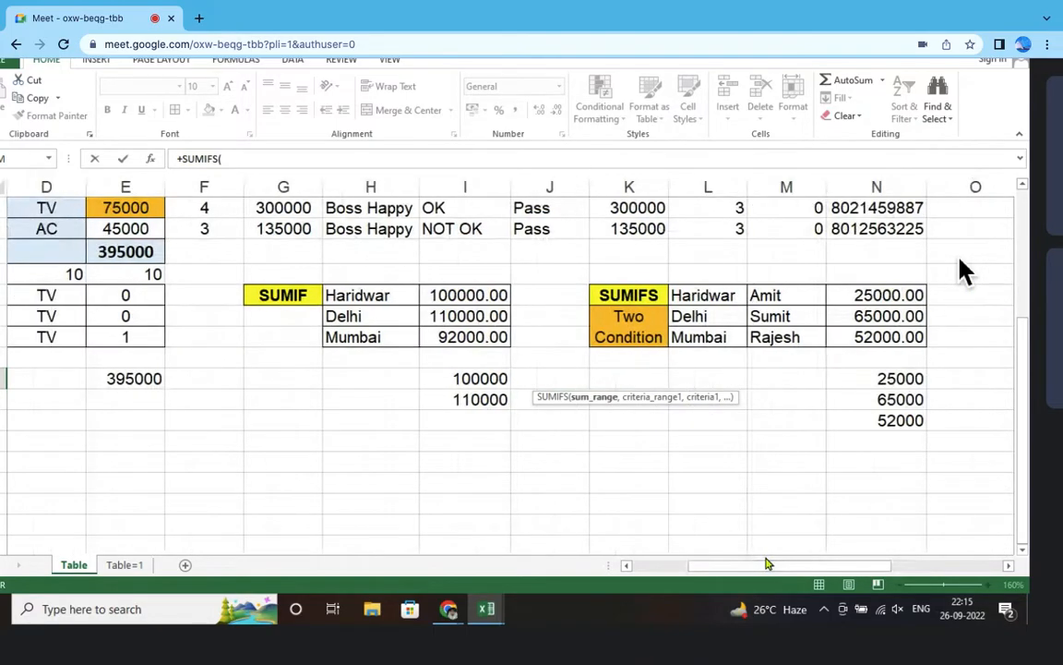
key(Escape)
Step: Review the SUMIF and two-condition SUMIFS blocks and trace the column ranges used by the N18 SUMIFS formula
click(99, 297)
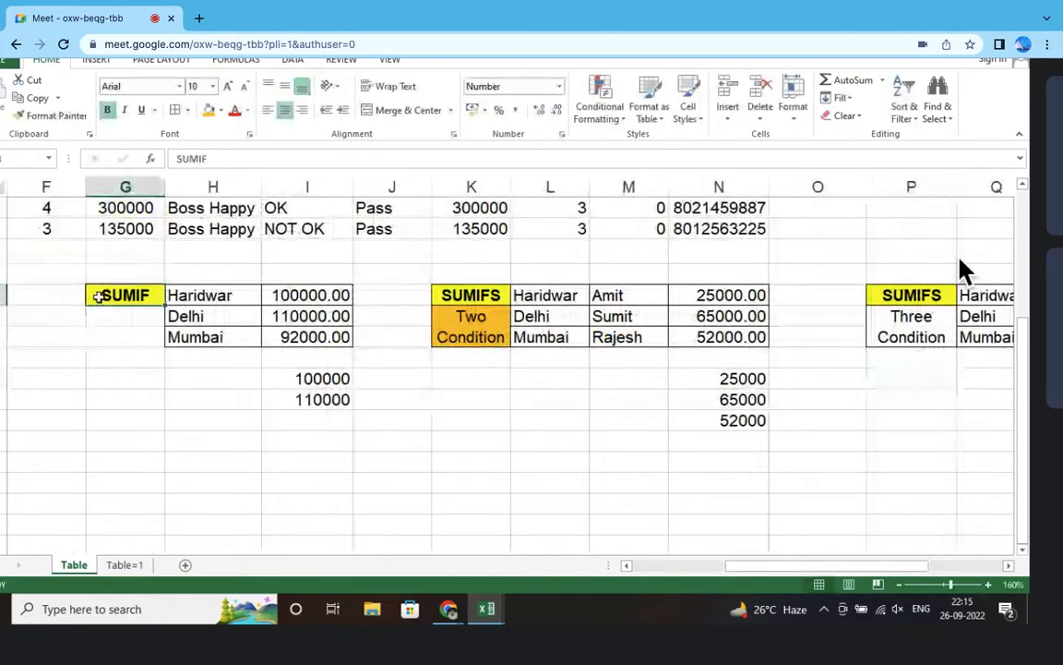
click(471, 295)
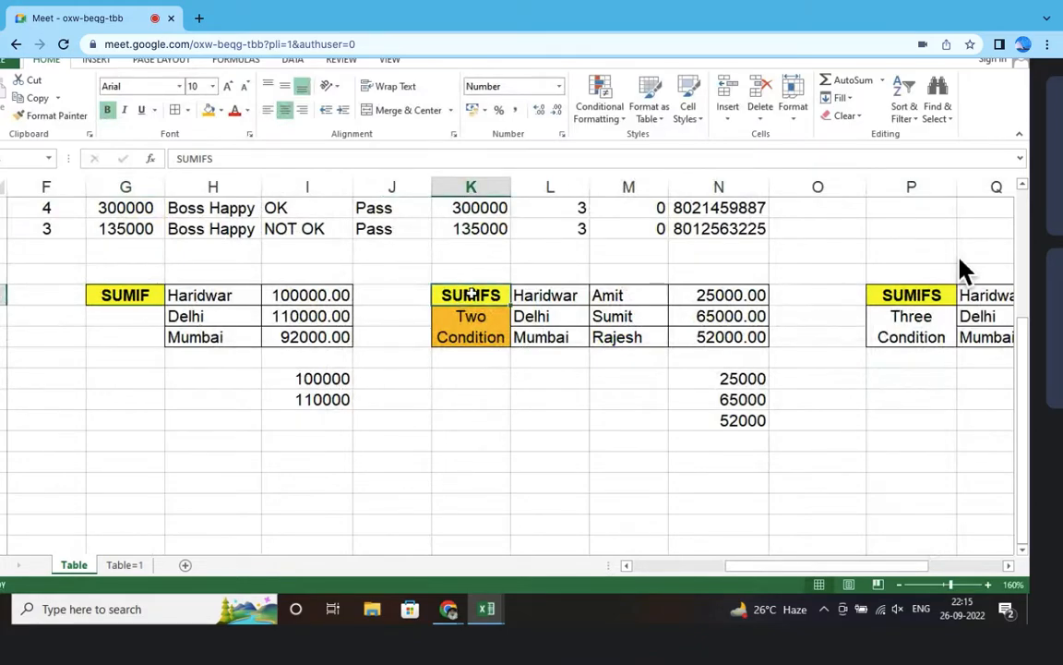
click(132, 295)
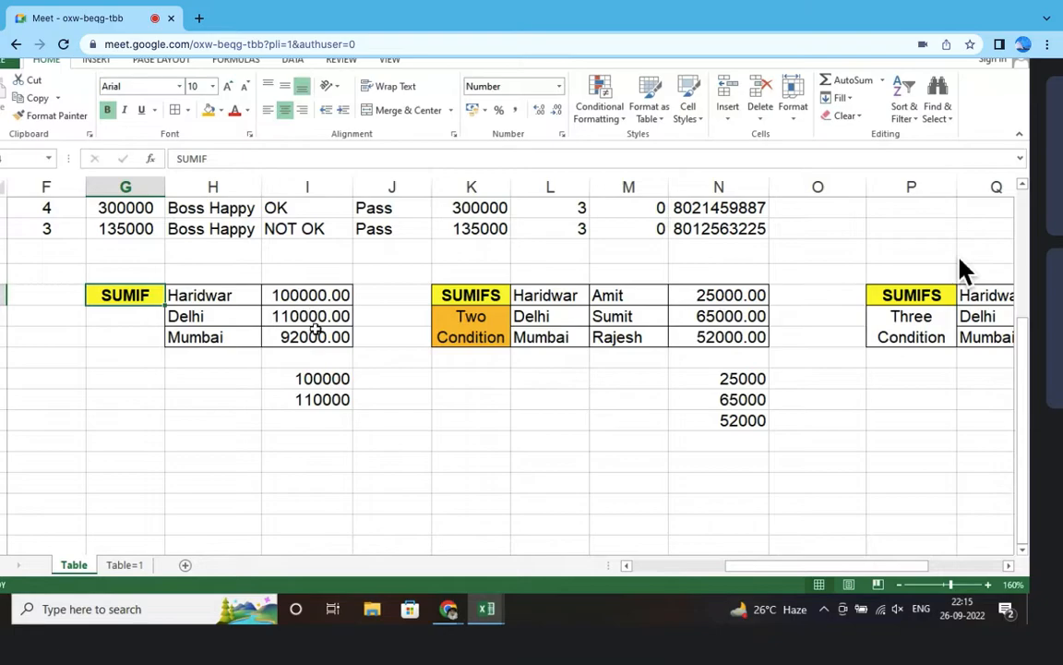
double_click(318, 379)
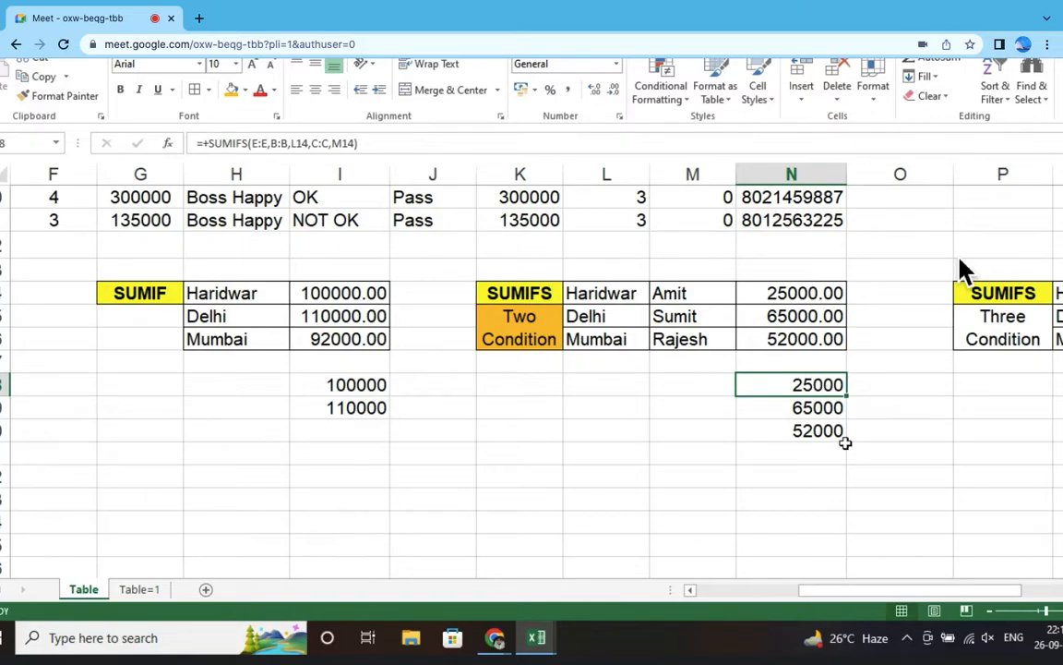
double_click(826, 383)
drag(974, 594, 865, 572)
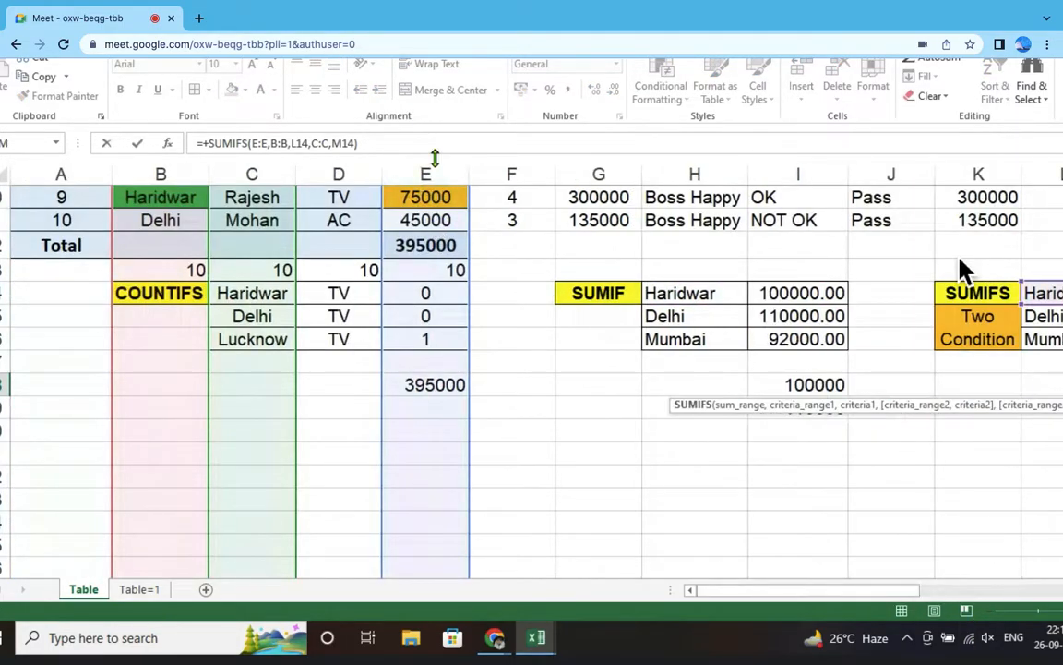
scroll(959, 267, right, 6)
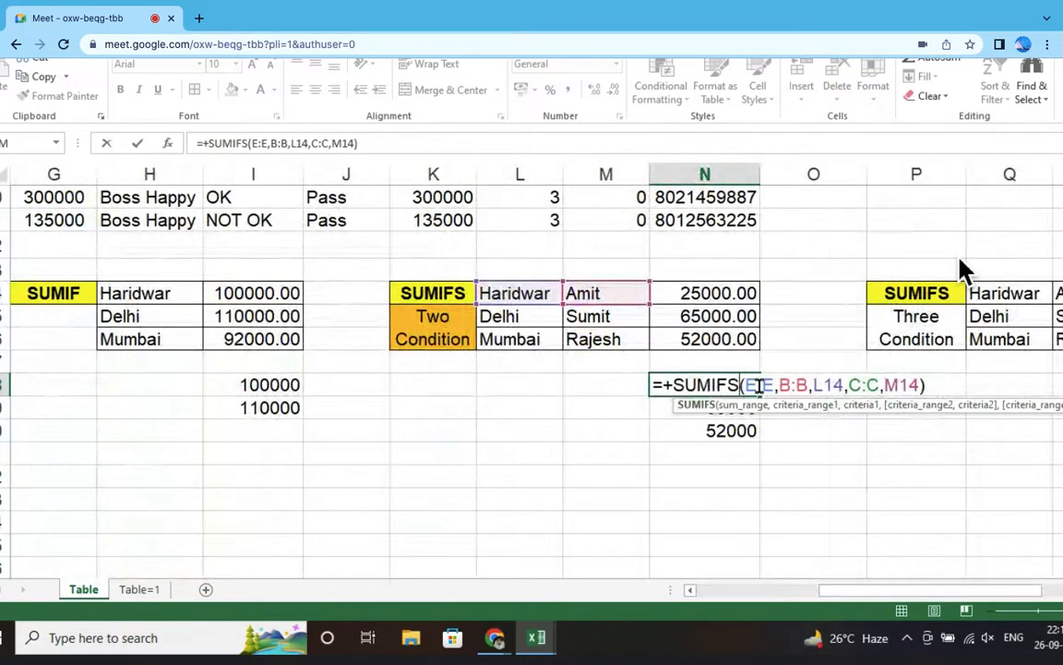
key(Return)
Step: Compare the argument order of the SUMIF formula in I18 with the SUMIFS formula in N18
click(269, 383)
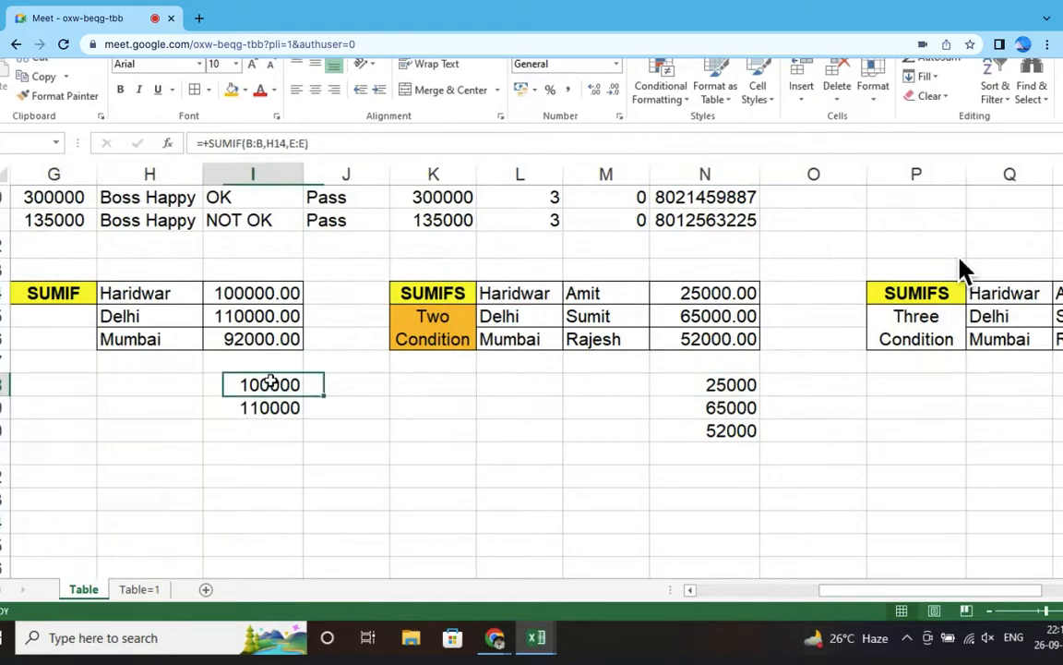
double_click(269, 383)
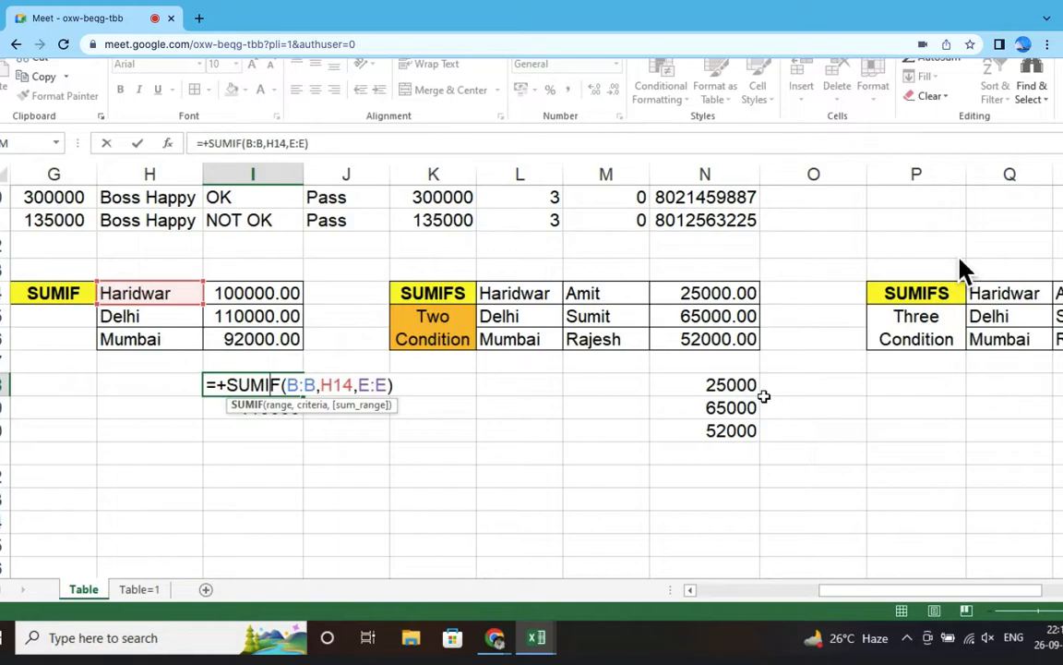
key(ctrl+Return)
double_click(734, 386)
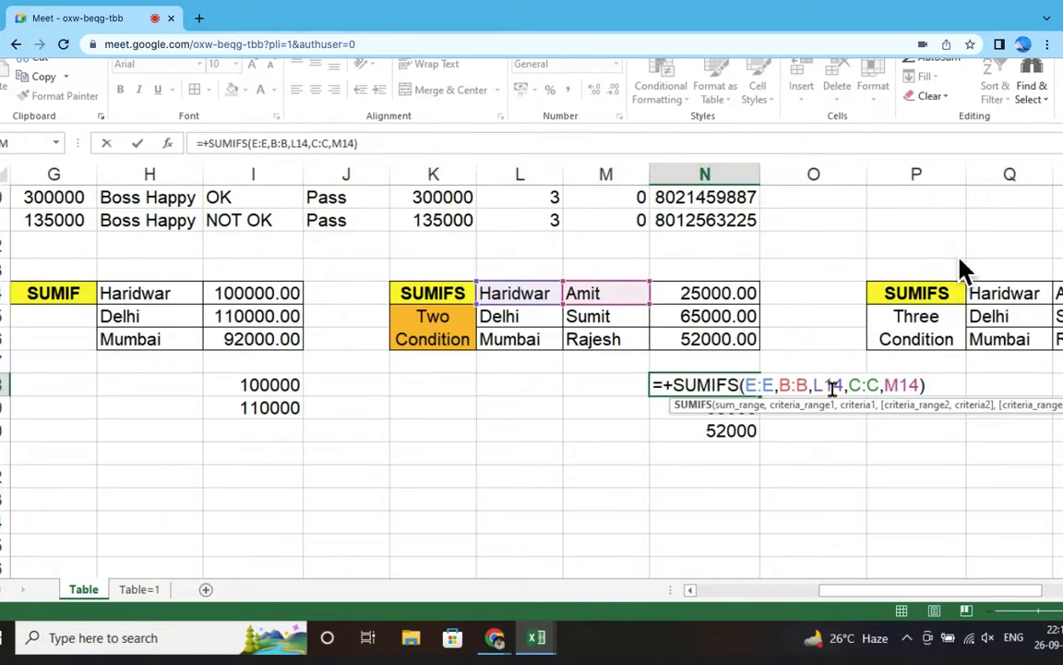
key(ctrl+Return)
Step: Start a SUMIFS formula in P18 below the three-condition block with Sale column E:E as the sum range
drag(865, 590, 955, 605)
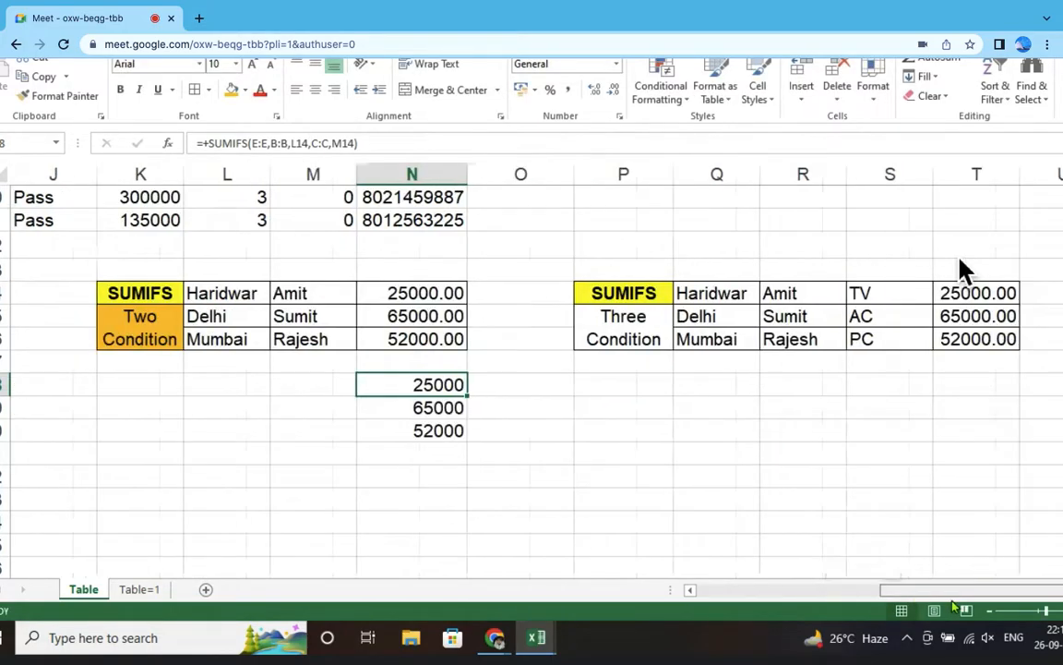
click(655, 383)
text(+)
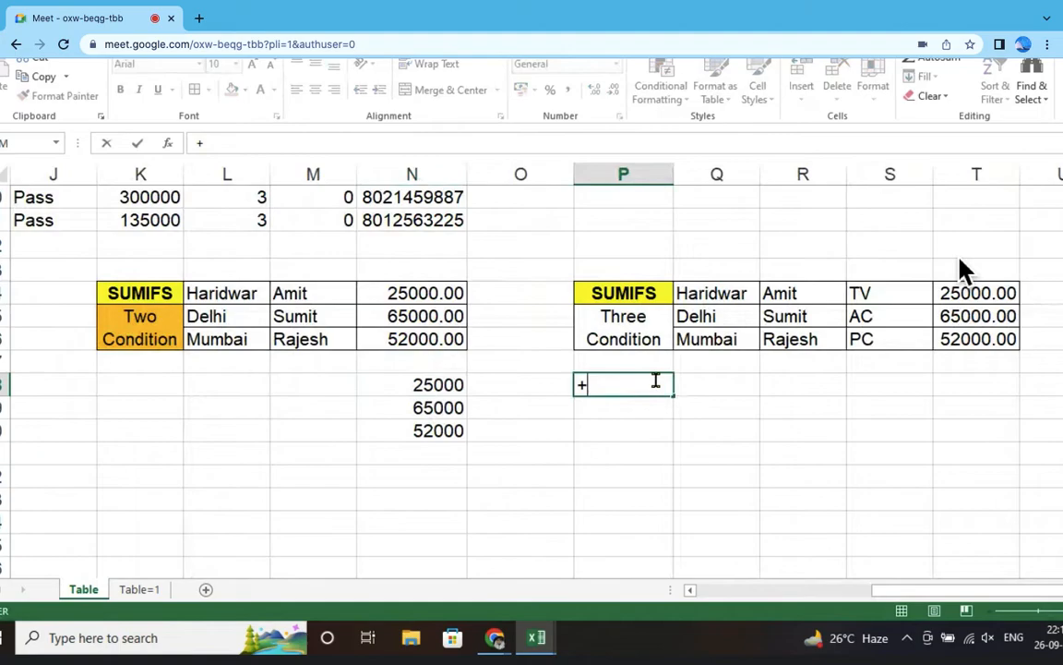
text(SUMIF)
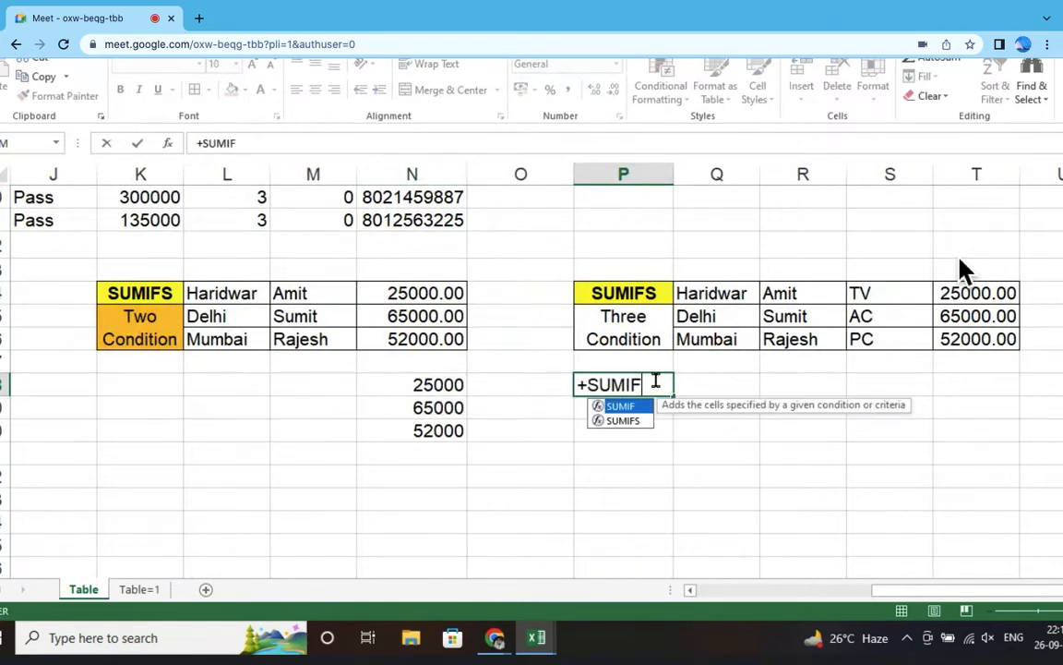
text(S()
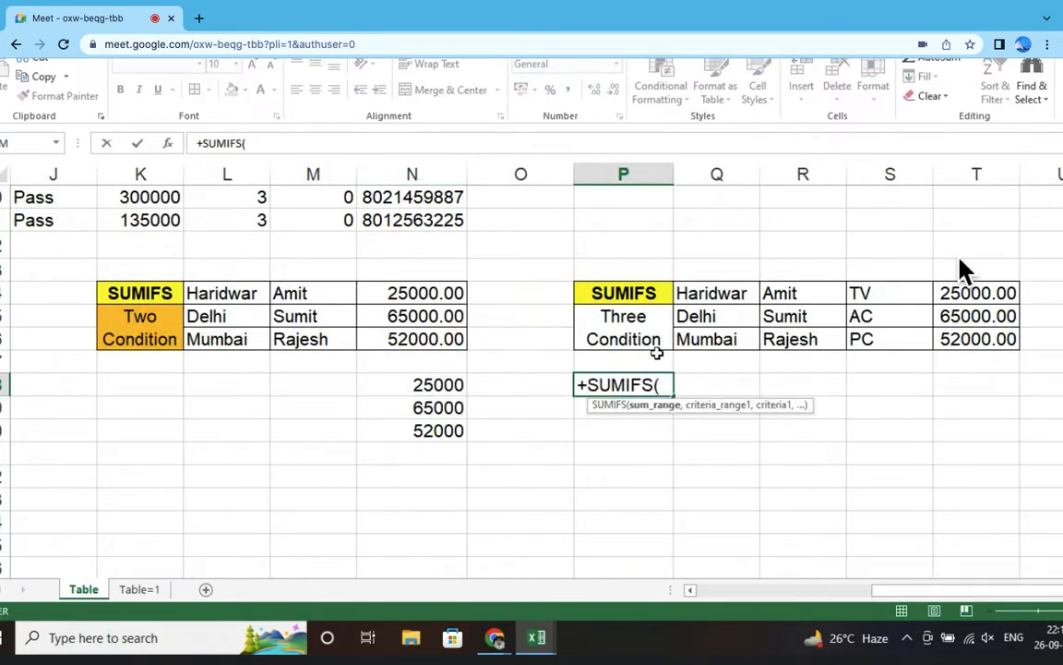
drag(1059, 589, 827, 586)
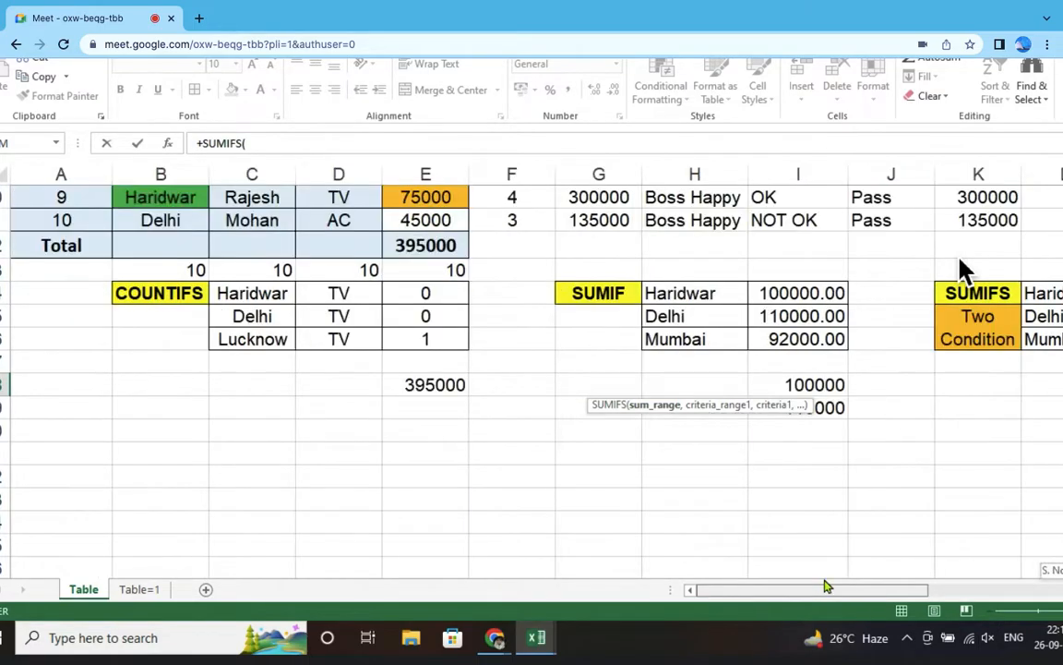
click(424, 173)
scroll(476, 251, up, 3)
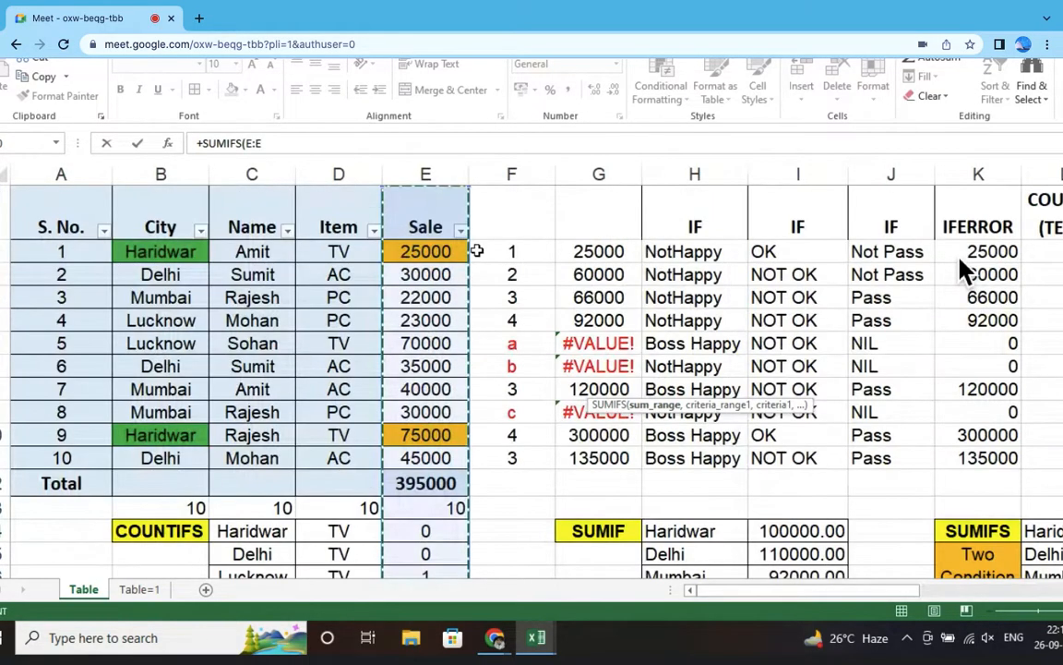
scroll(439, 277, down, 2)
drag(813, 598, 969, 600)
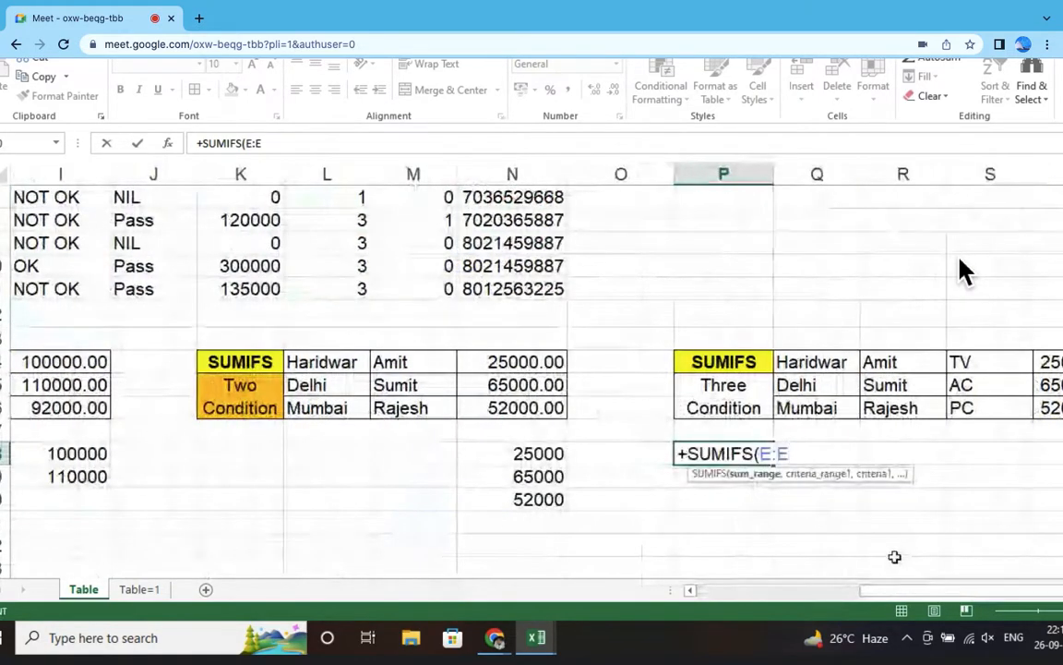
text(,)
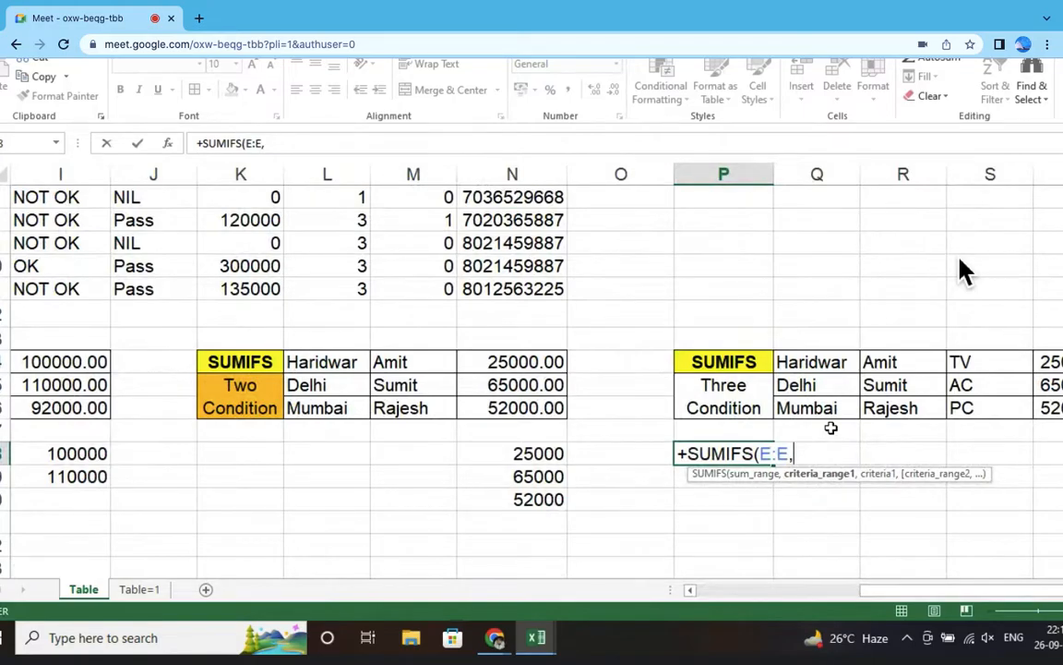
Step: Add City column B:B as the first criteria range and Q14 as its criterion in the P18 SUMIFS formula
drag(978, 590, 635, 566)
scroll(635, 566, up, 3)
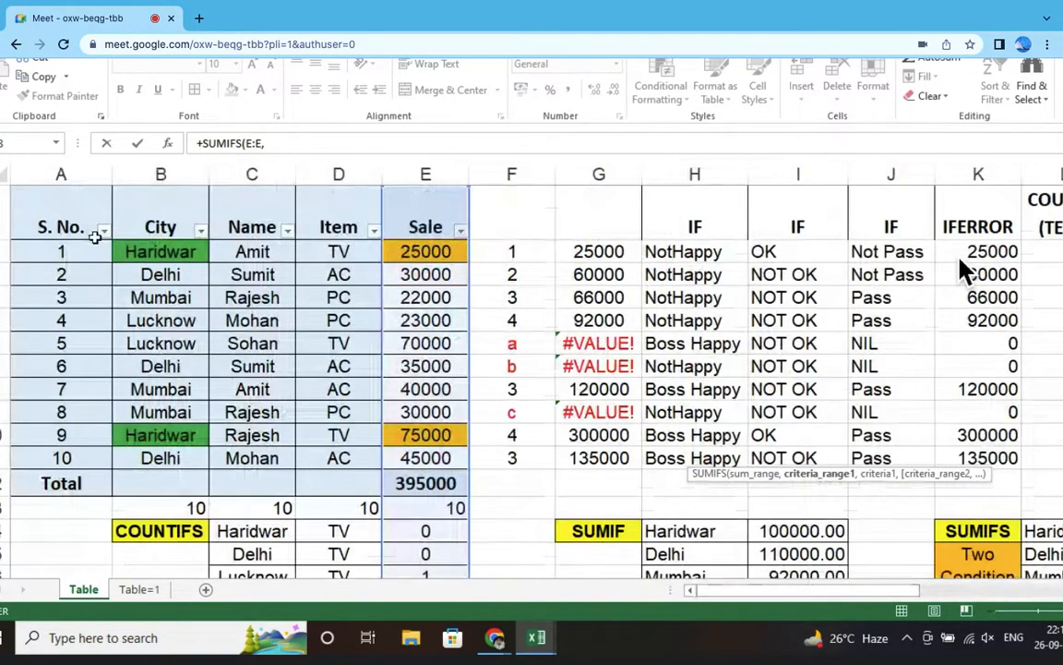
click(145, 171)
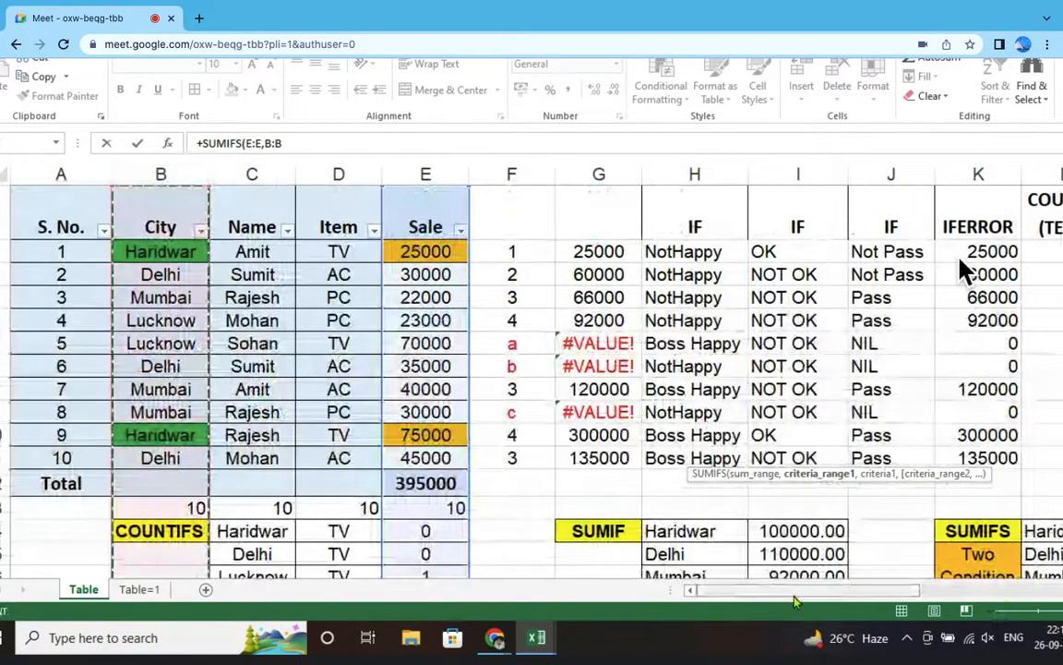
scroll(789, 530, right, 5)
scroll(960, 270, down, 3)
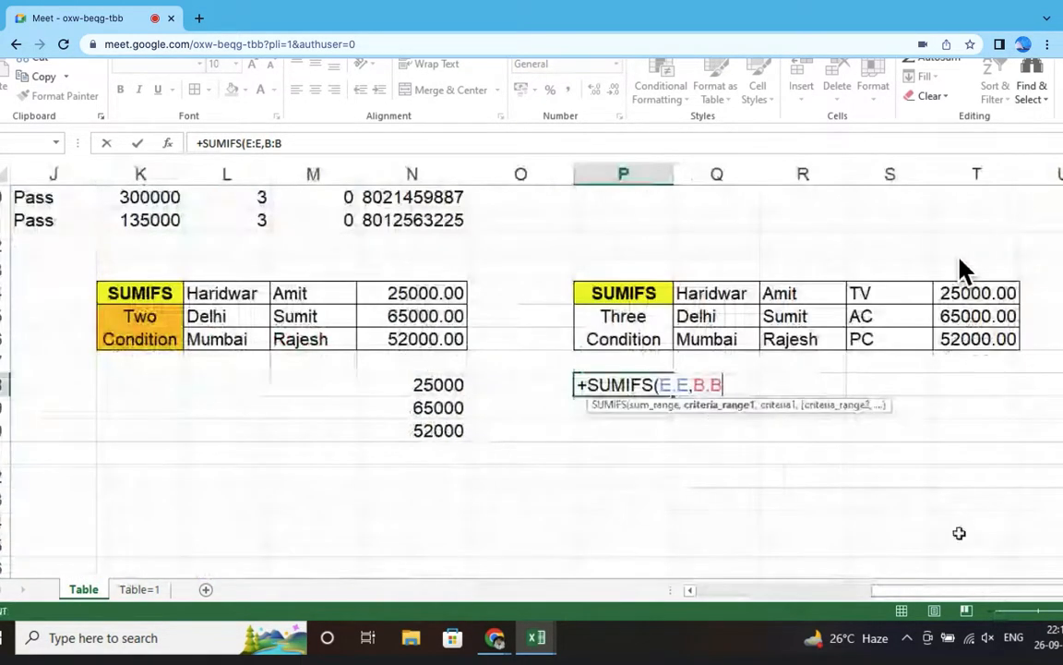
text(,)
click(741, 293)
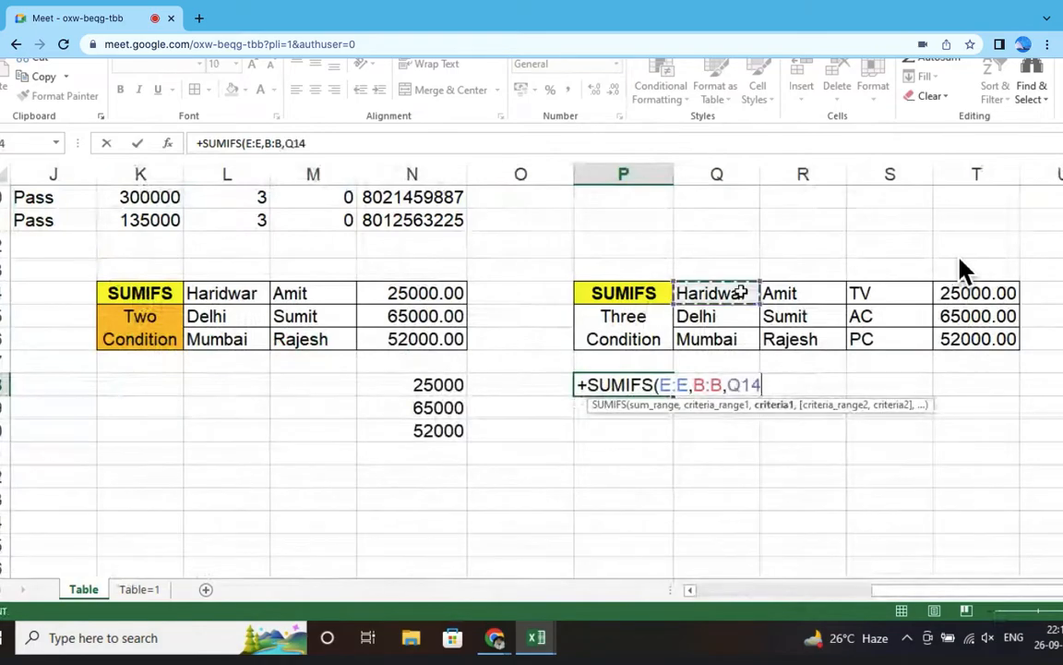
text(,)
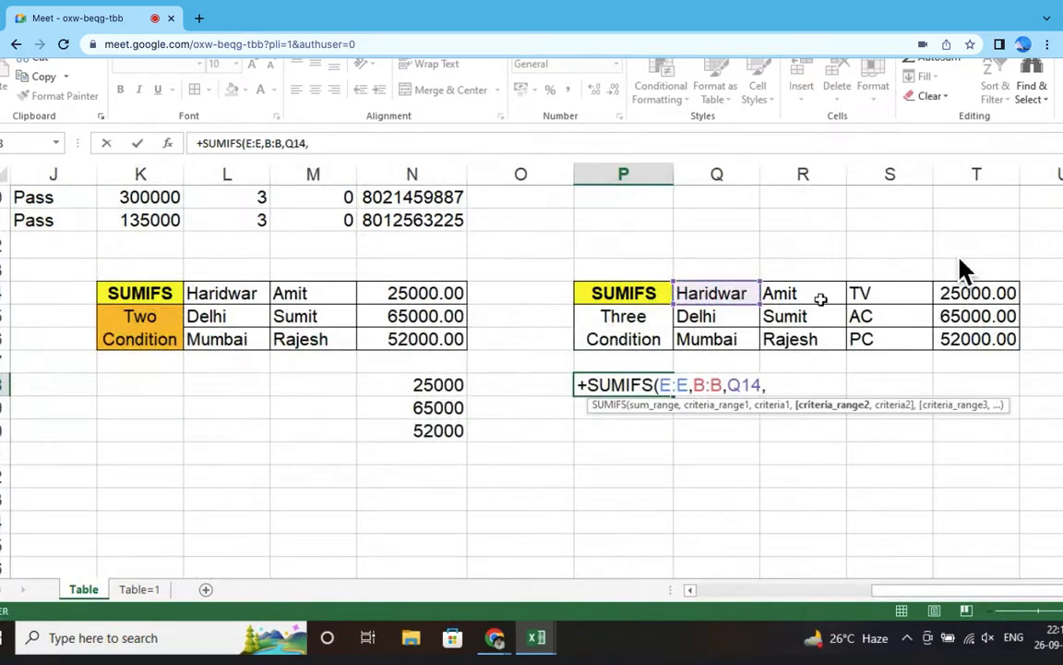
Step: Add Name column C:C as the second criteria range and R14 as its criterion in the P18 SUMIFS formula
drag(935, 591, 748, 587)
scroll(249, 207, up, 3)
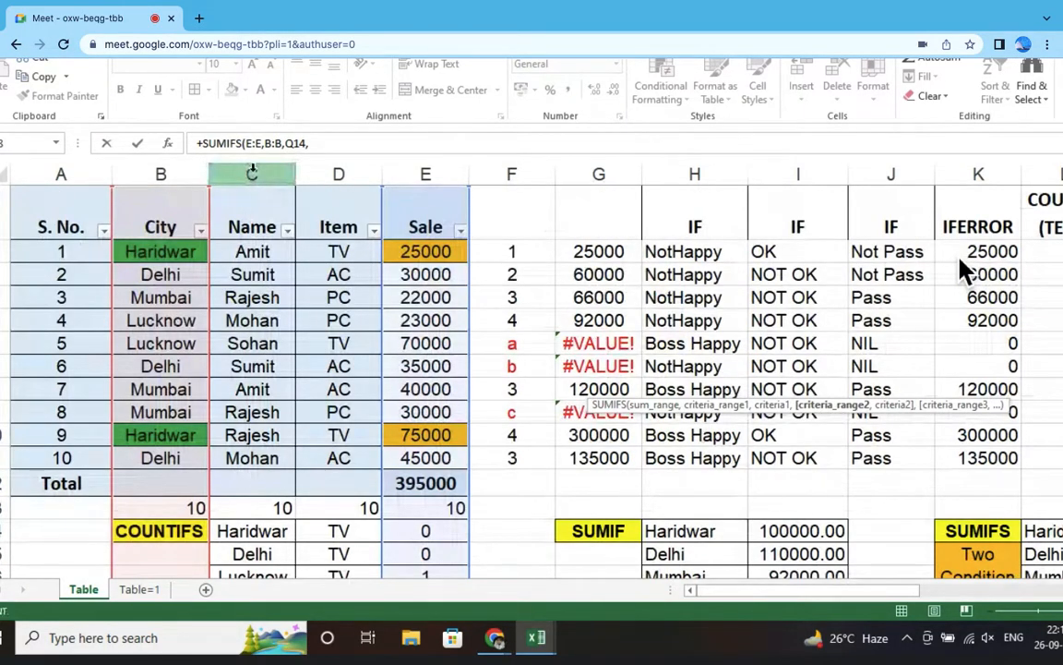
click(252, 167)
text(,)
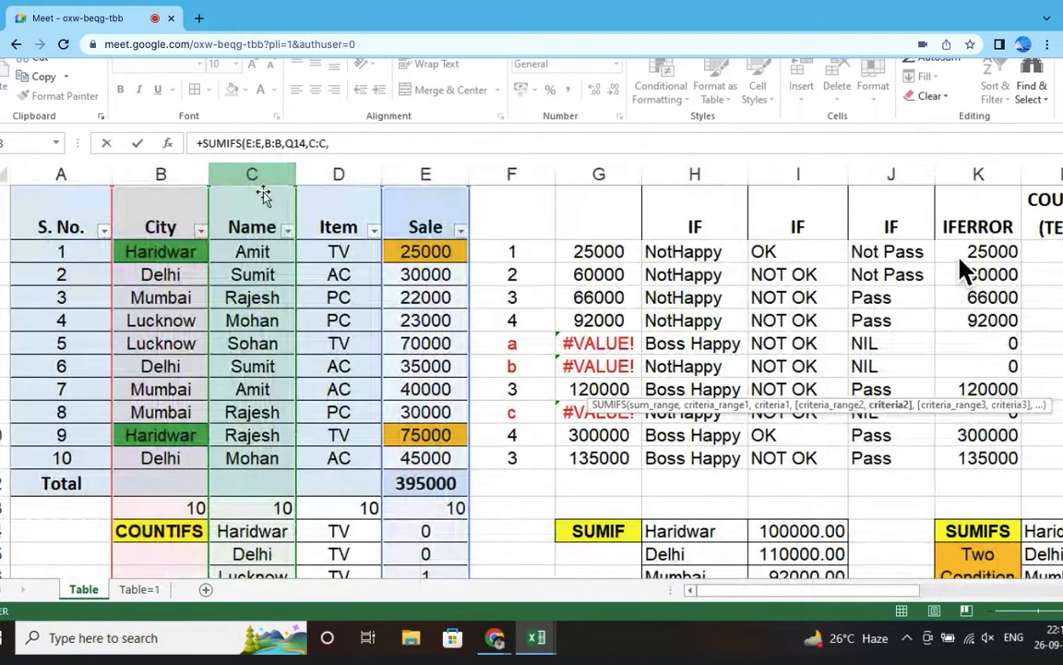
scroll(790, 513, down, 3)
drag(819, 594, 982, 596)
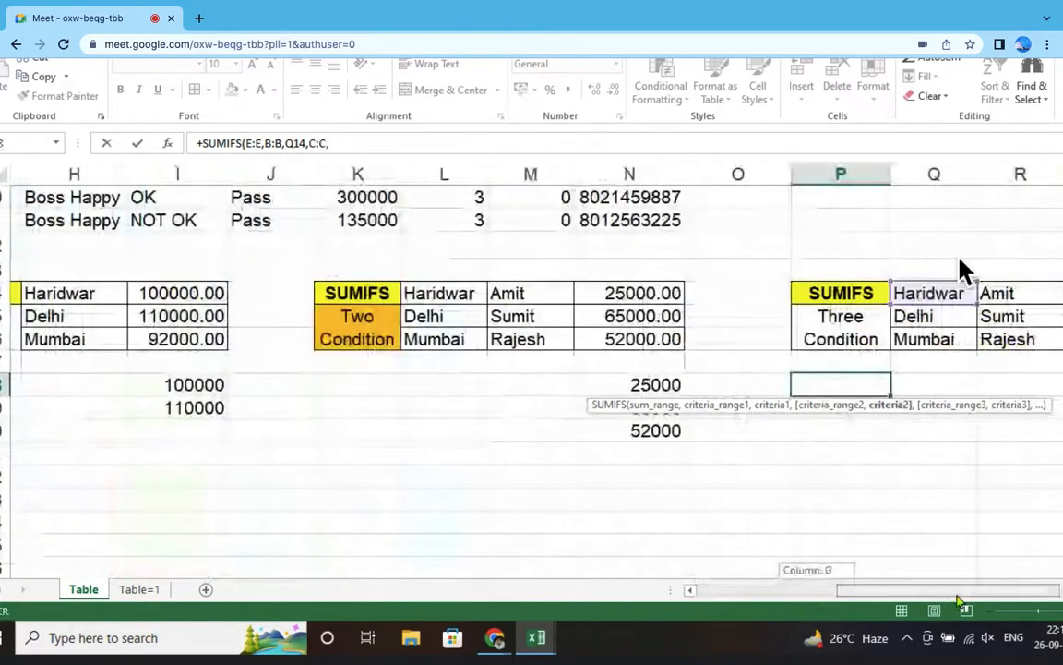
click(1013, 293)
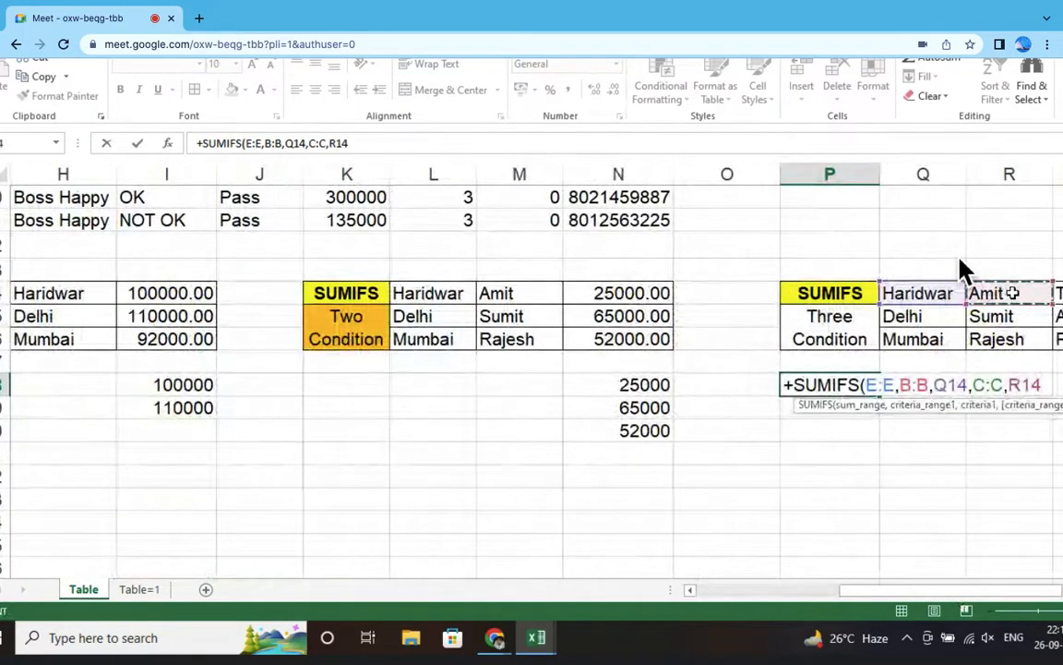
text(,)
Step: Add Item column D:D as the third criteria range and S14 as its criterion in the P18 SUMIFS formula
drag(937, 598, 693, 593)
scroll(491, 474, up, 3)
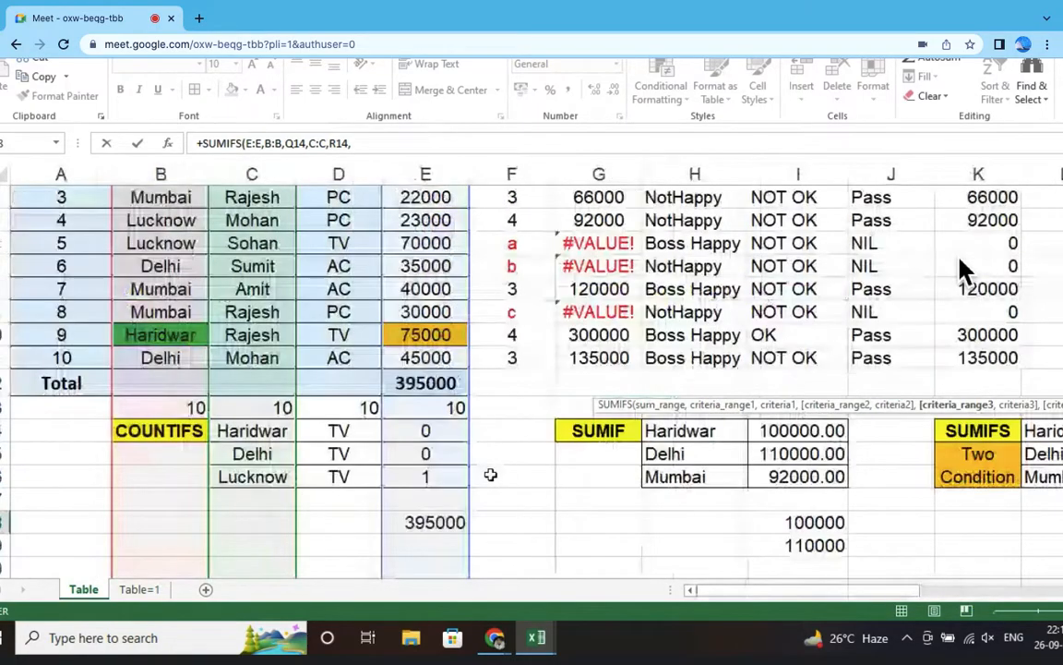
click(340, 173)
text(,)
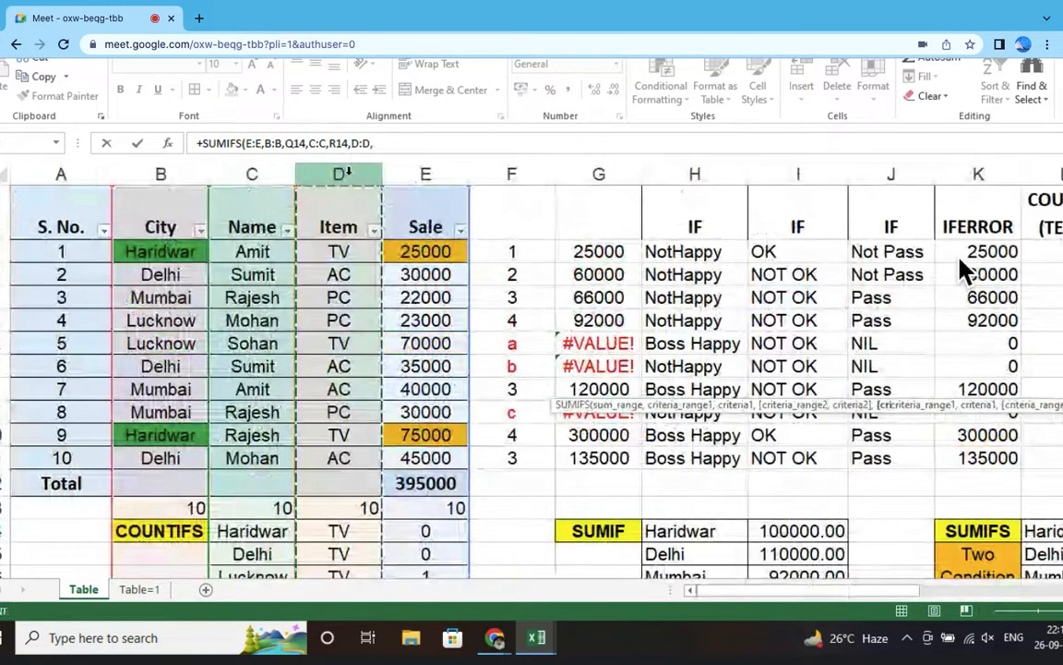
scroll(960, 267, down, 3)
scroll(960, 268, right, 6)
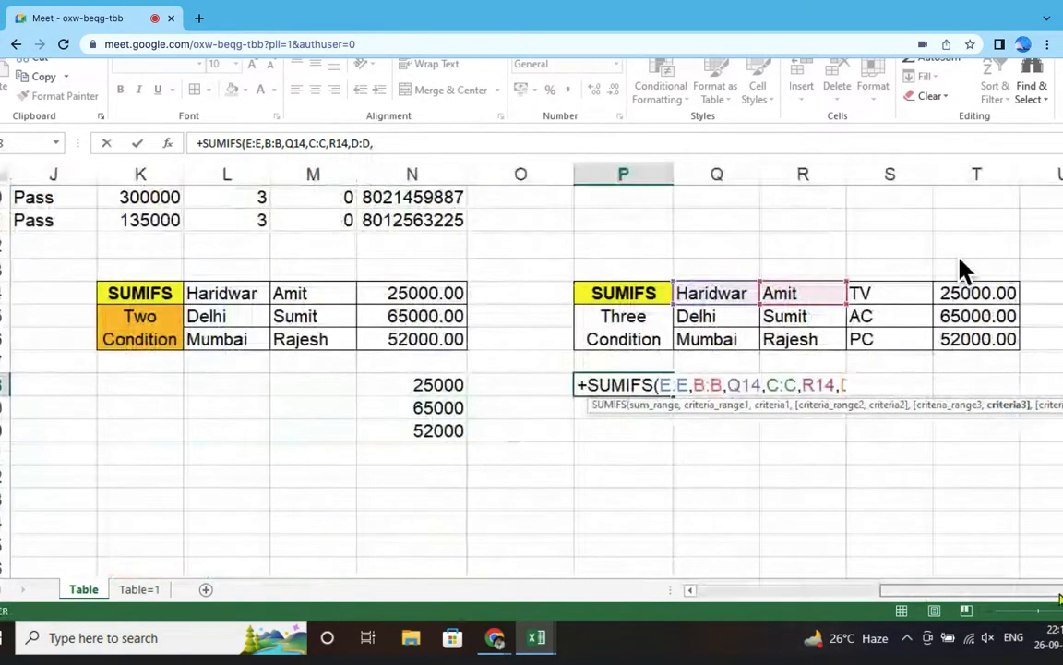
text(,)
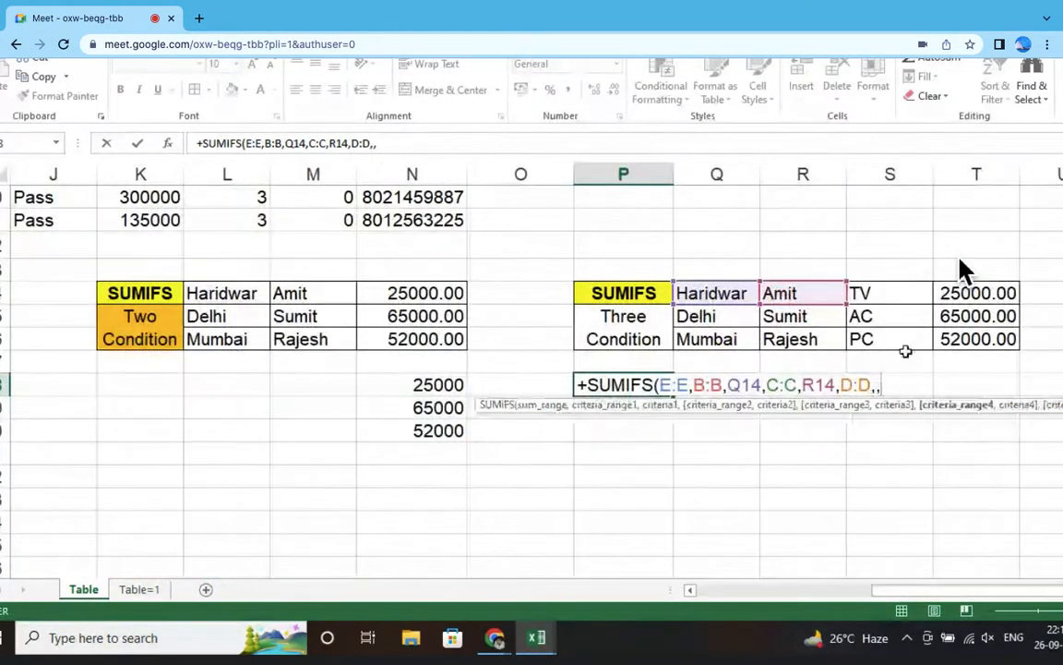
click(888, 292)
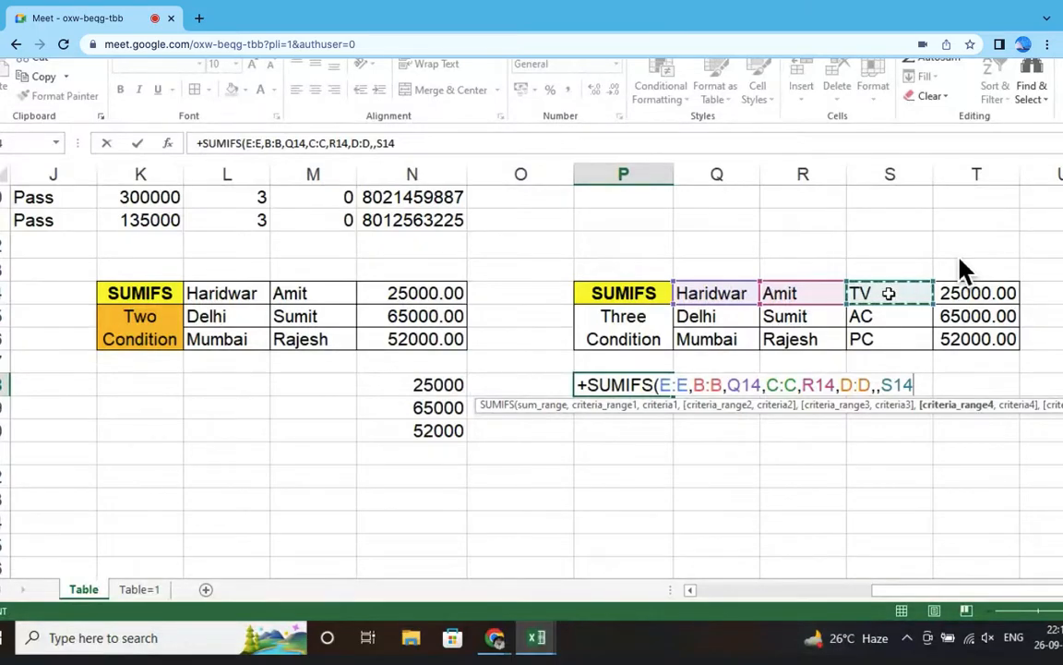
Step: Remove the extra comma before S14 in the P18 formula and enter it as +SUMIFS(E:E,B:B,Q14,C:C,R14,D:D,S14)
key(Return)
key(Return)
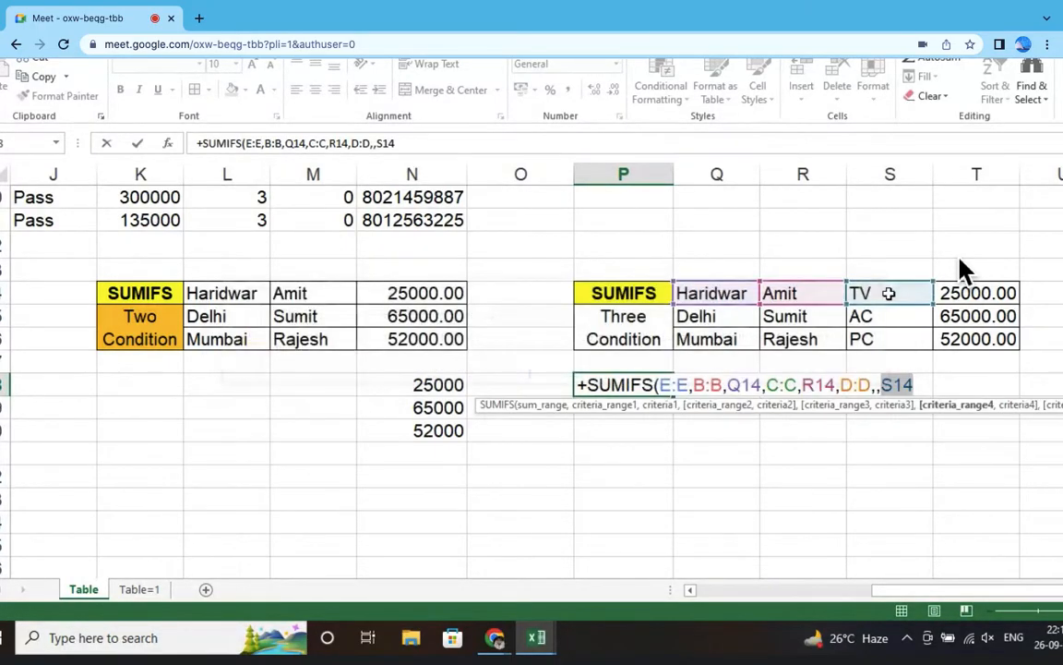
click(873, 384)
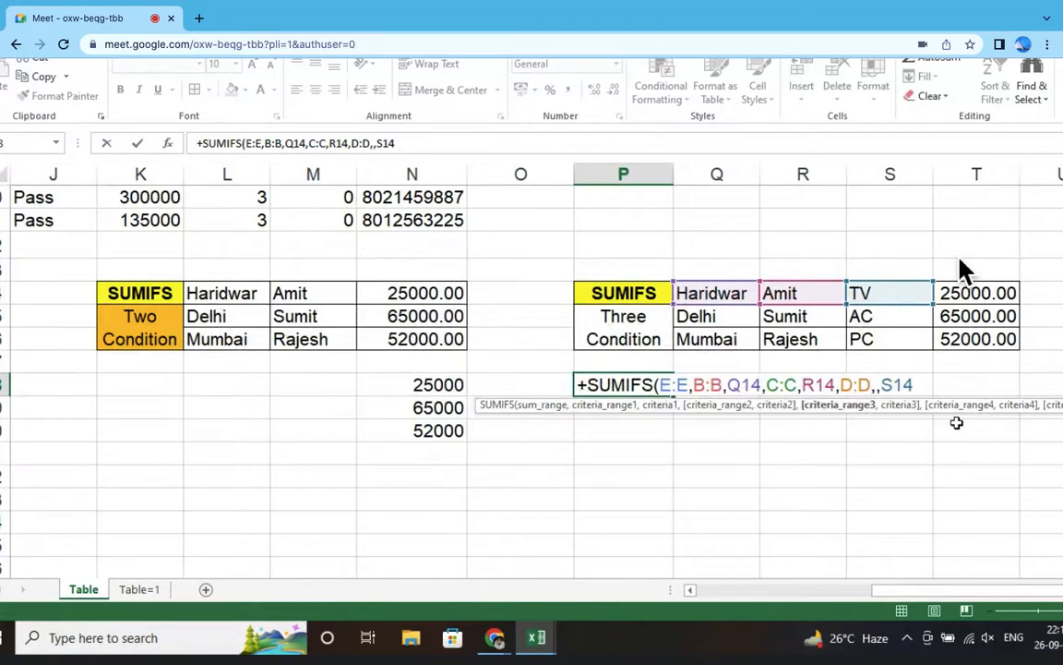
key(BackSpace)
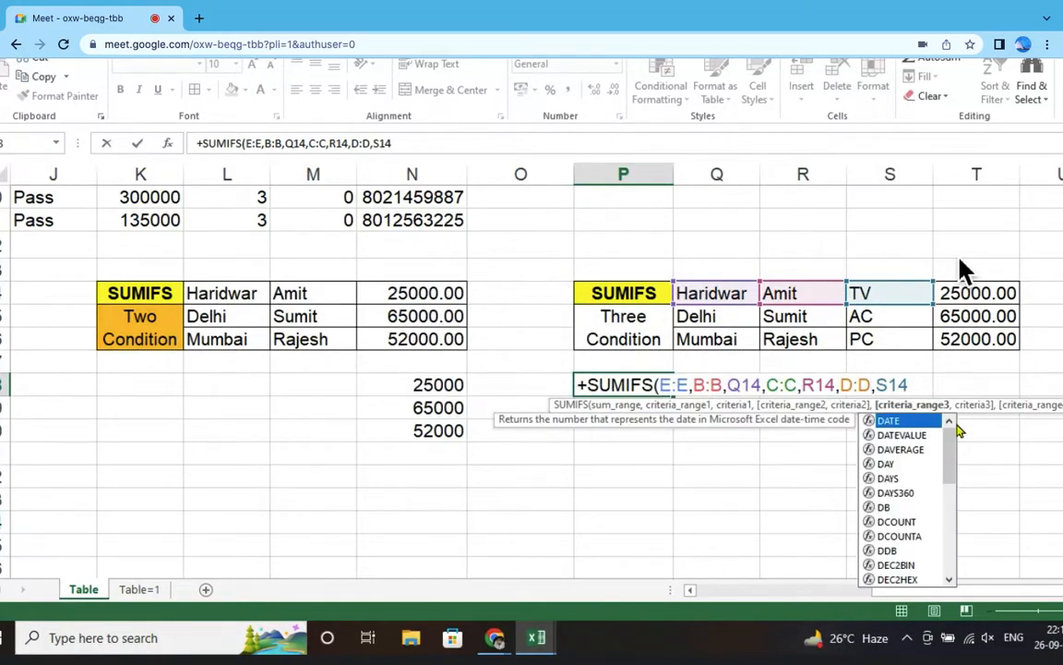
key(Return)
key(Up)
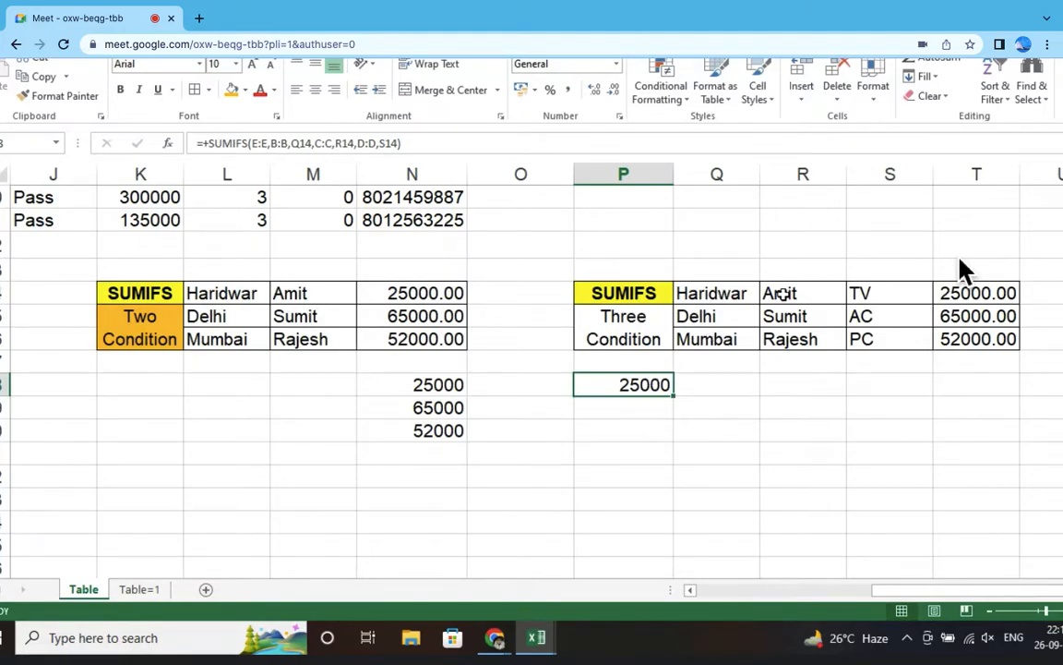
Step: Copy the three-condition SUMIFS formula from P18 into P19:P20
click(875, 296)
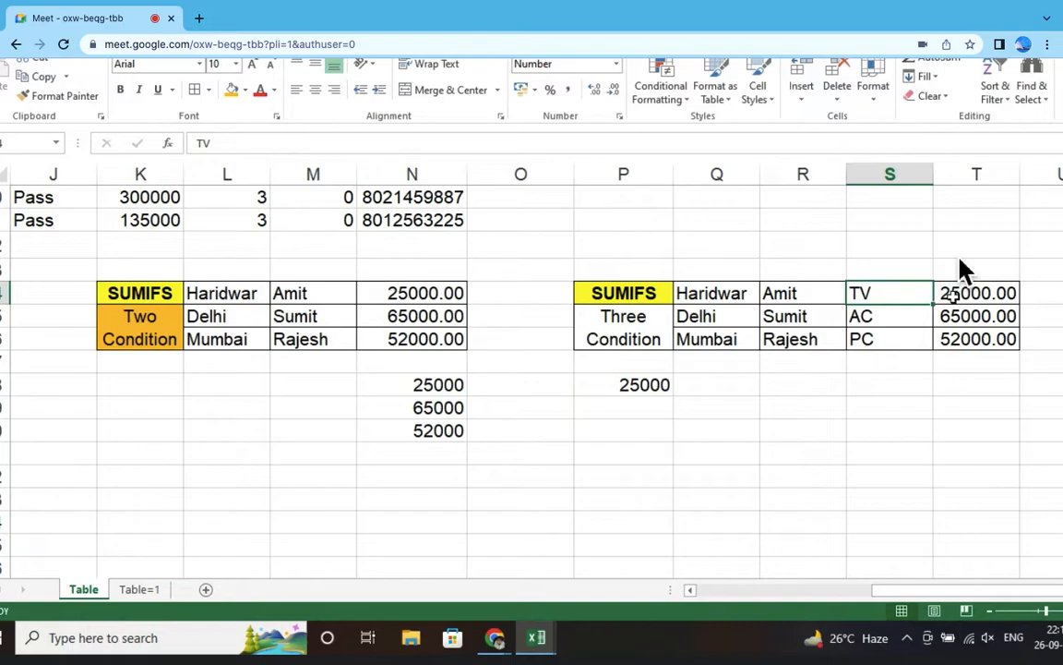
click(649, 382)
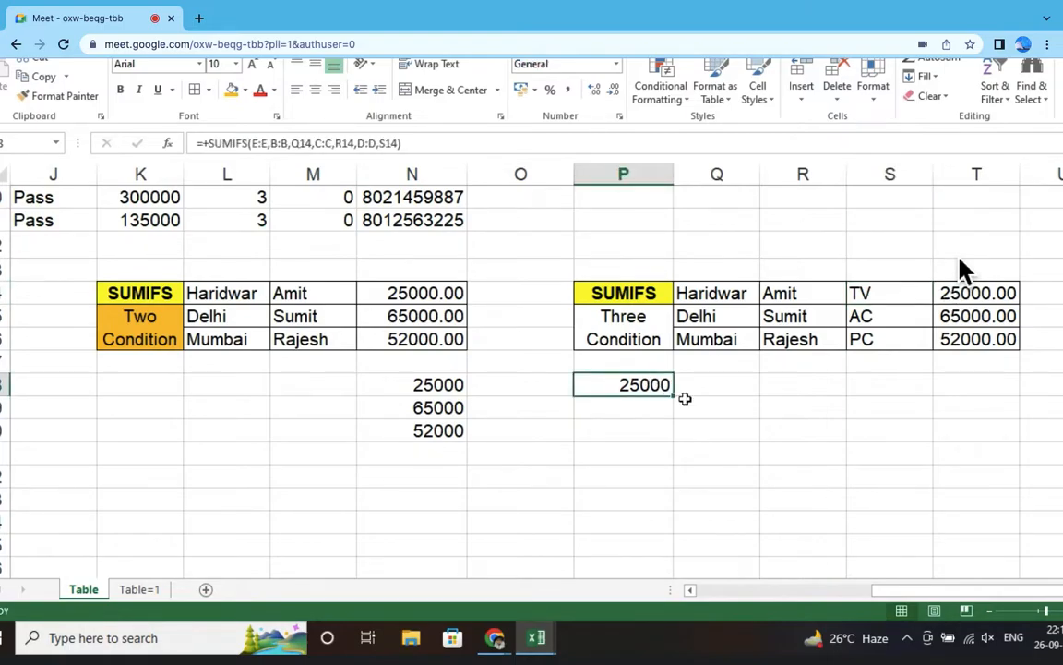
key(ctrl+c)
key(Down)
key(shift+Down)
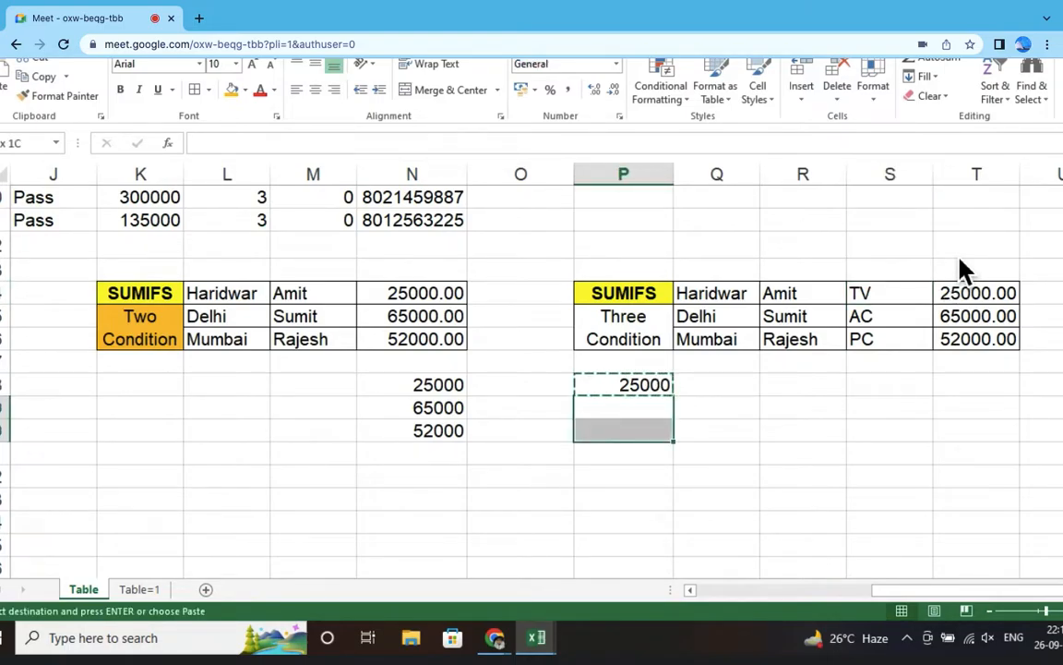
key(Return)
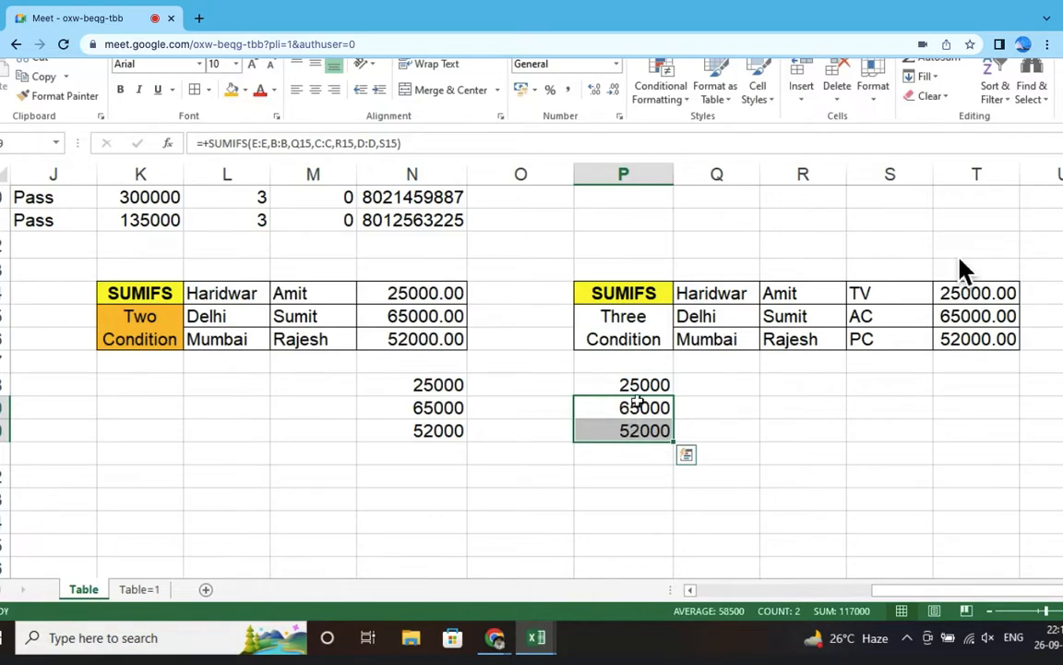
click(623, 407)
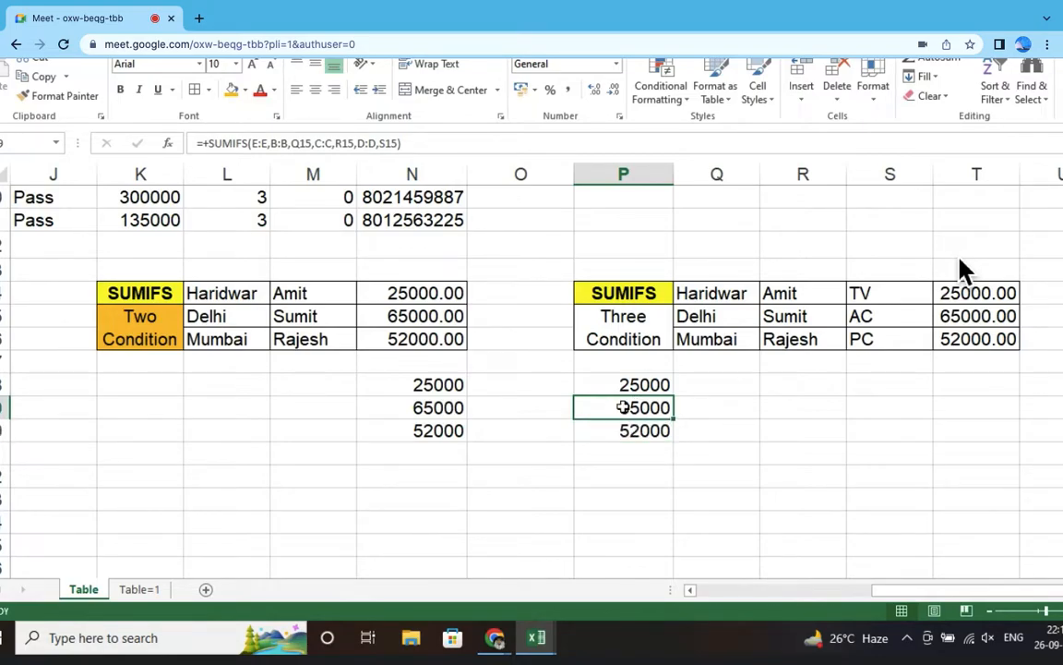
Step: Switch to the FORMULA (2) workbook and fill the COUNTIFS, SUMIF and SUMIFS rows of the List of IF Formulas table light gray
key(alt+Tab)
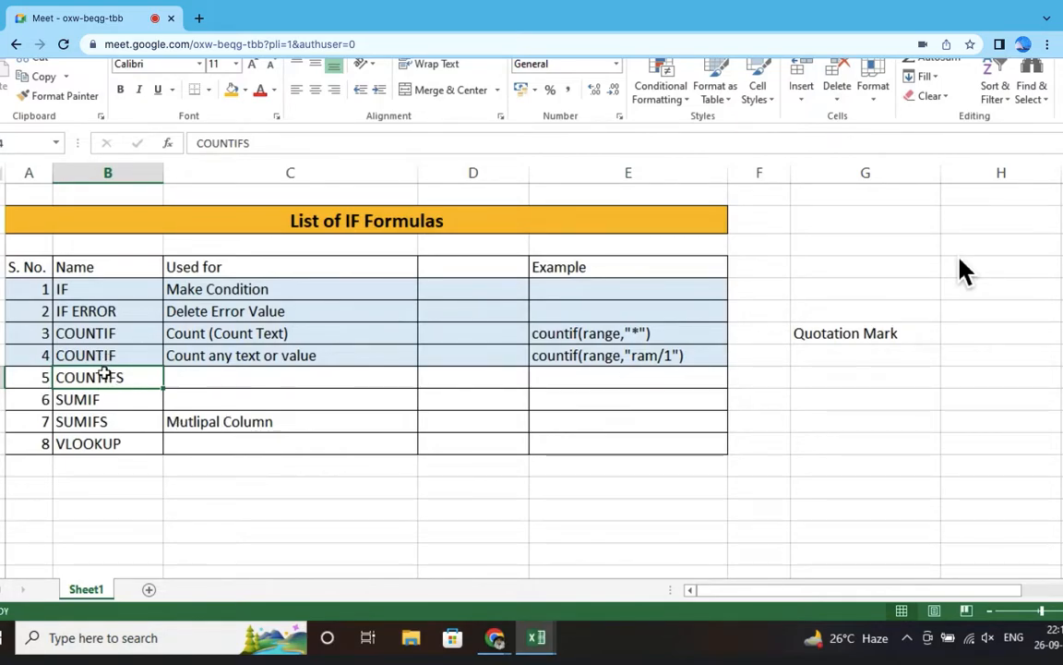
click(122, 403)
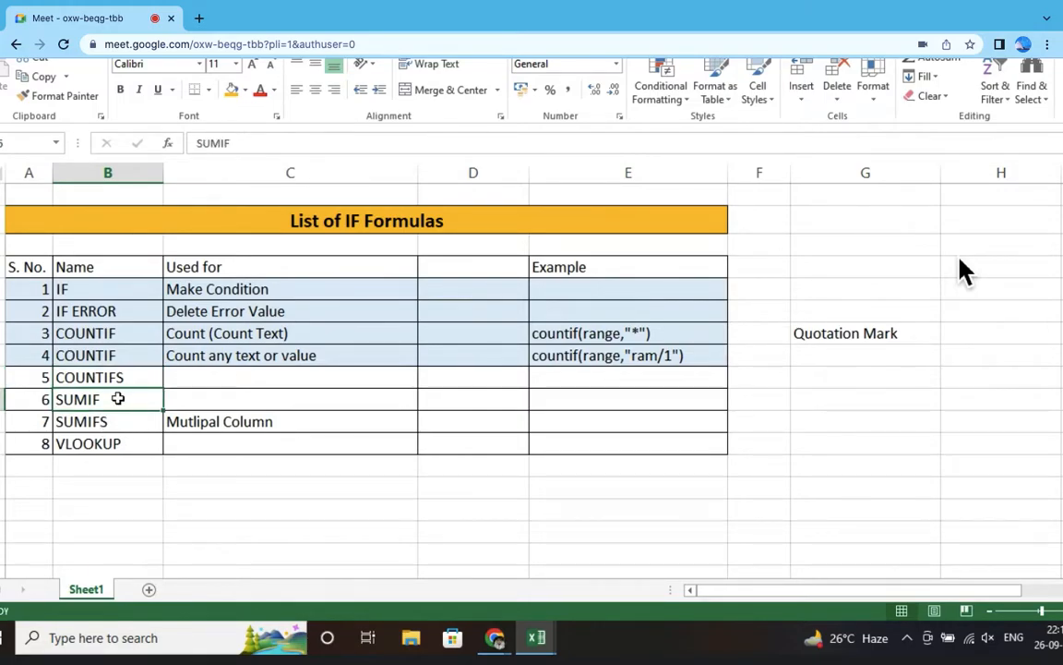
drag(41, 374, 637, 421)
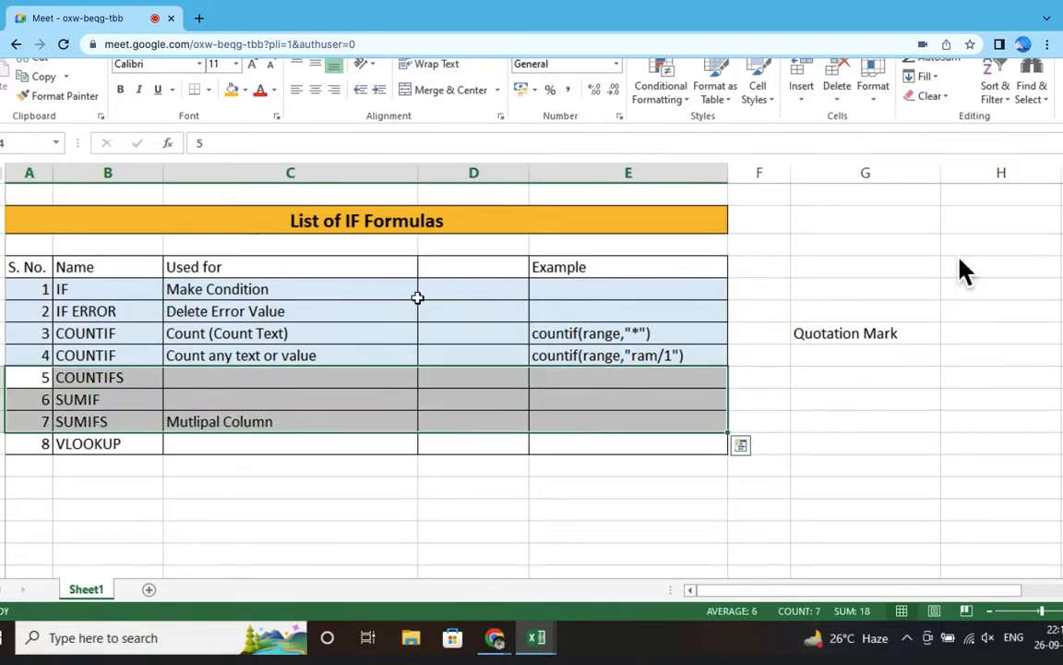
click(245, 90)
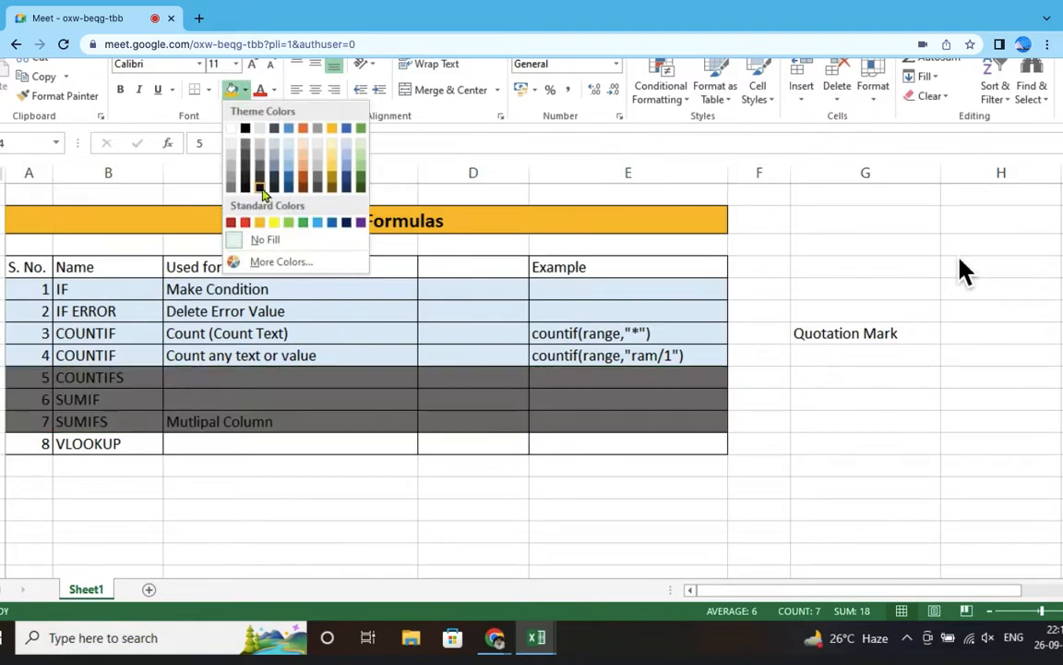
click(258, 132)
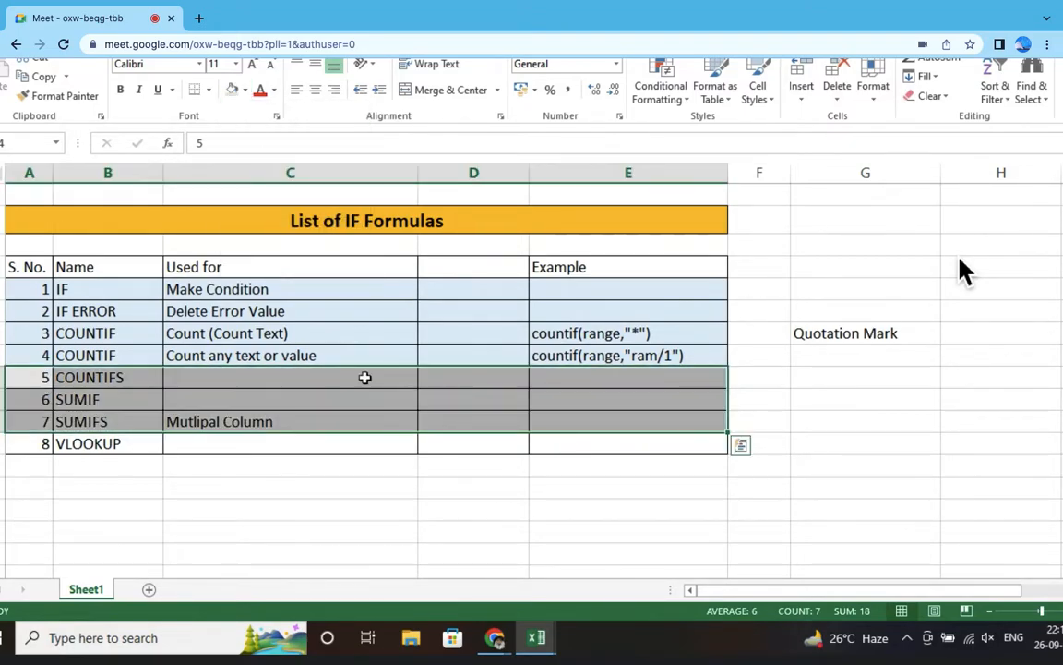
click(204, 467)
click(91, 444)
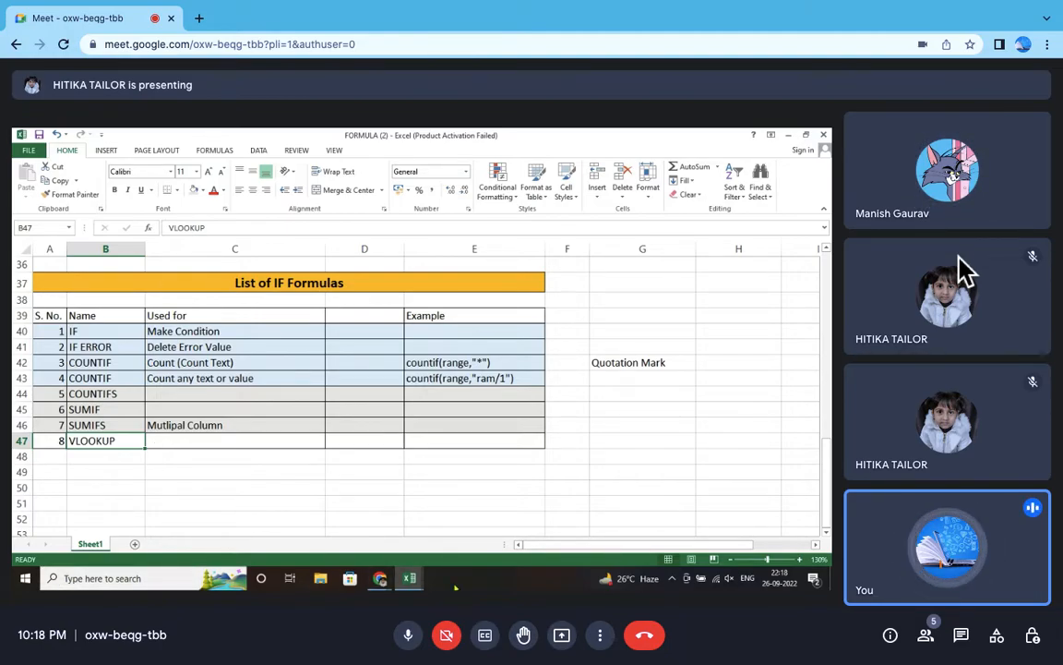
Step: Turn on the camera in the Google Meet call
click(446, 634)
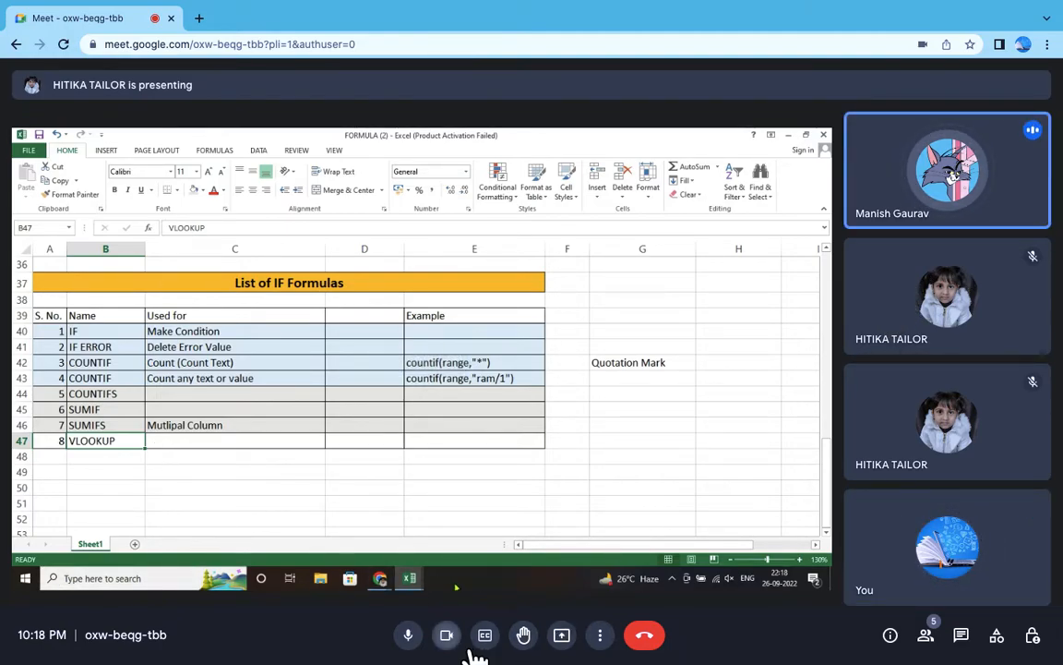